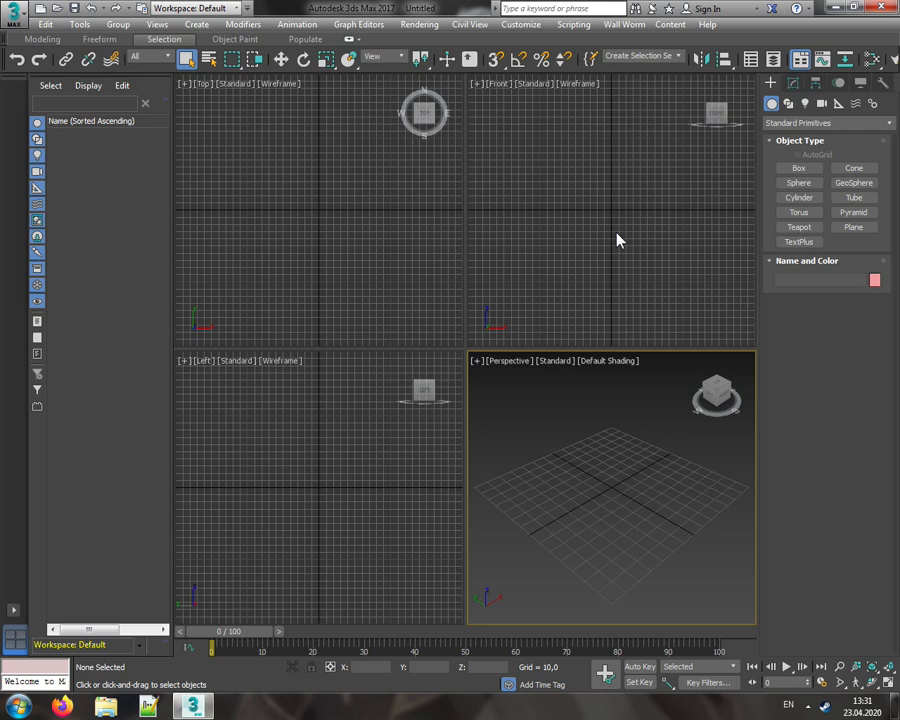
- Choose the striker viewmodel OBJ from the viewmodel_striker folder inside the MW2 import folder as the file to import
left_click(13, 14)
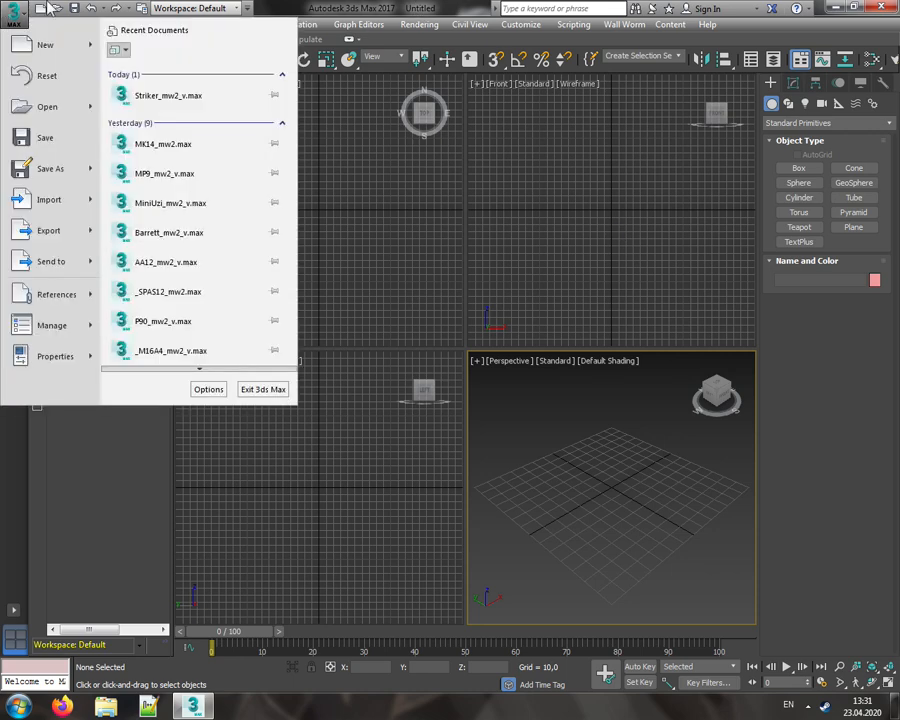
left_click(463, 3)
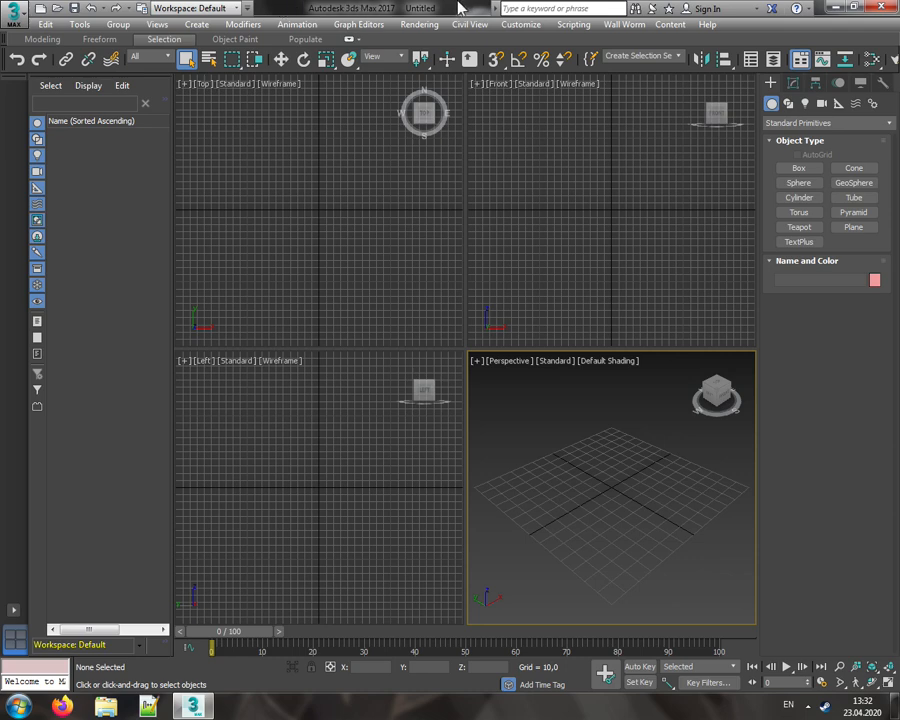
left_click(14, 13)
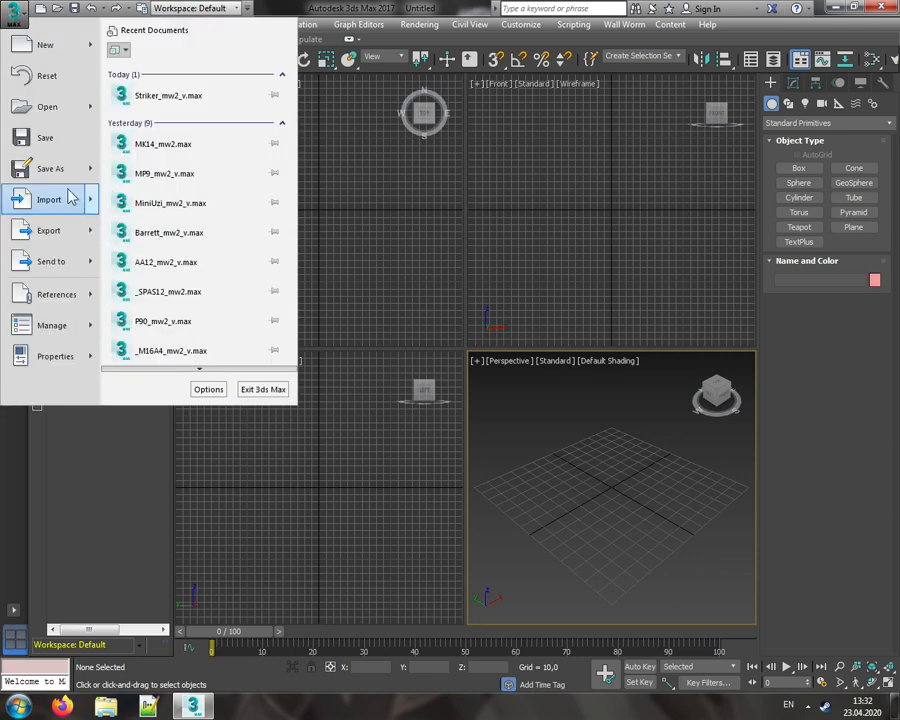
mouse_move(70, 200)
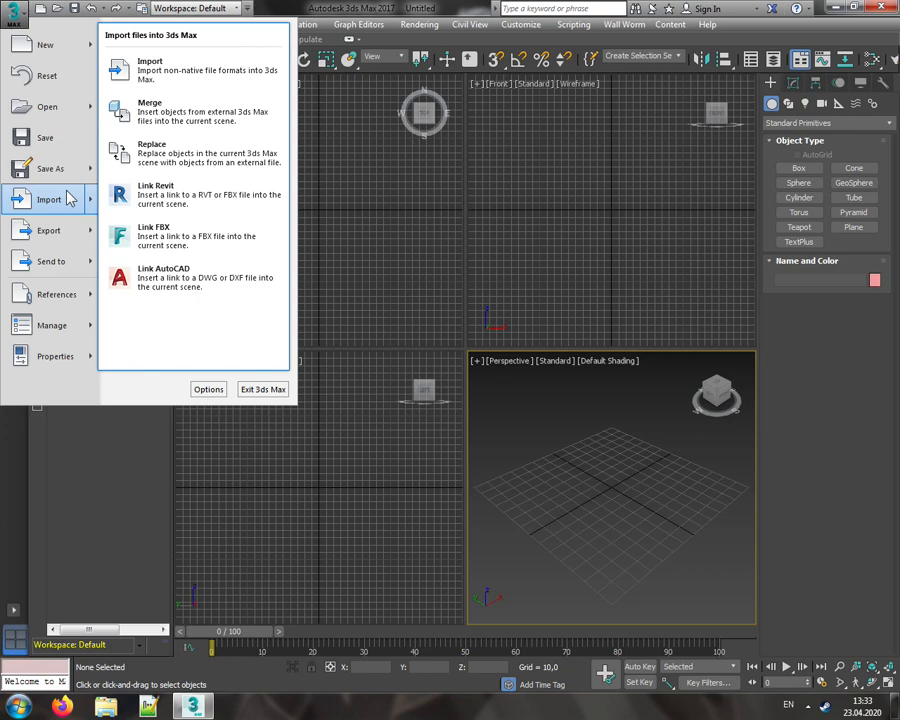
left_click(69, 198)
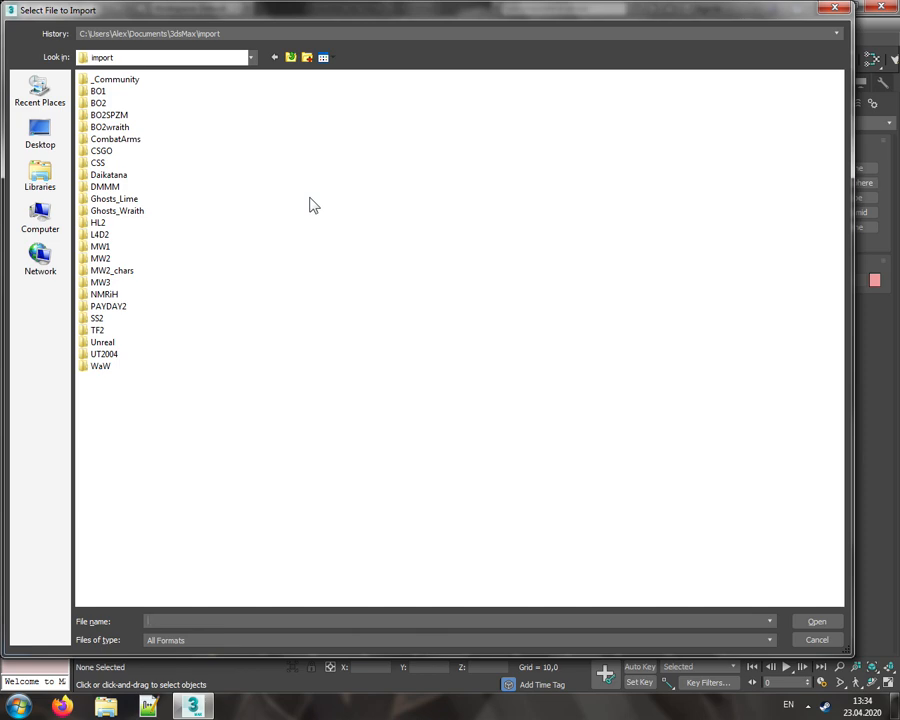
double_click(100, 258)
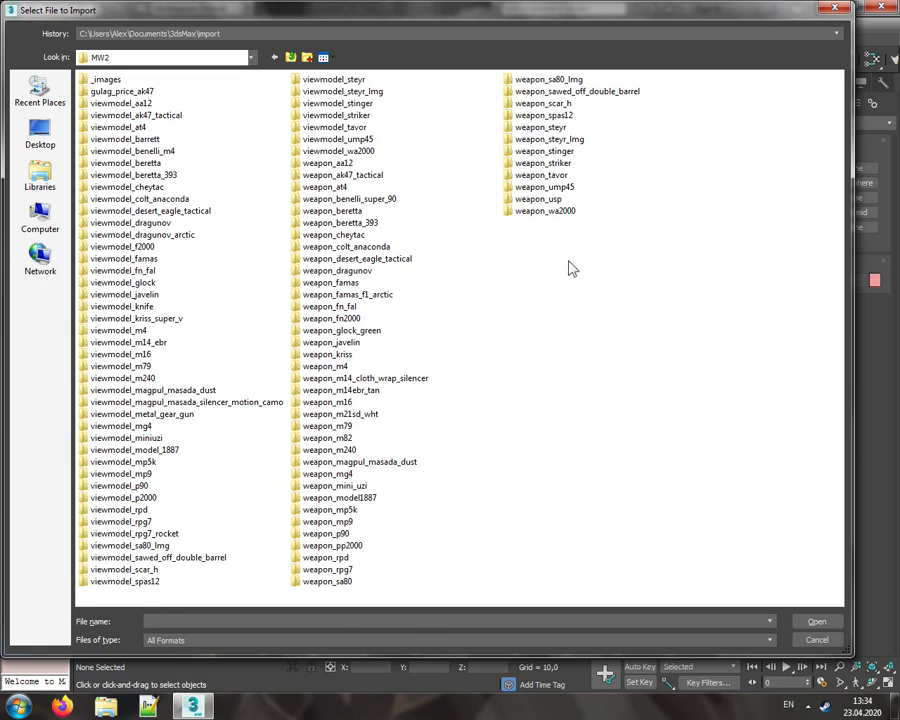
double_click(355, 116)
double_click(124, 118)
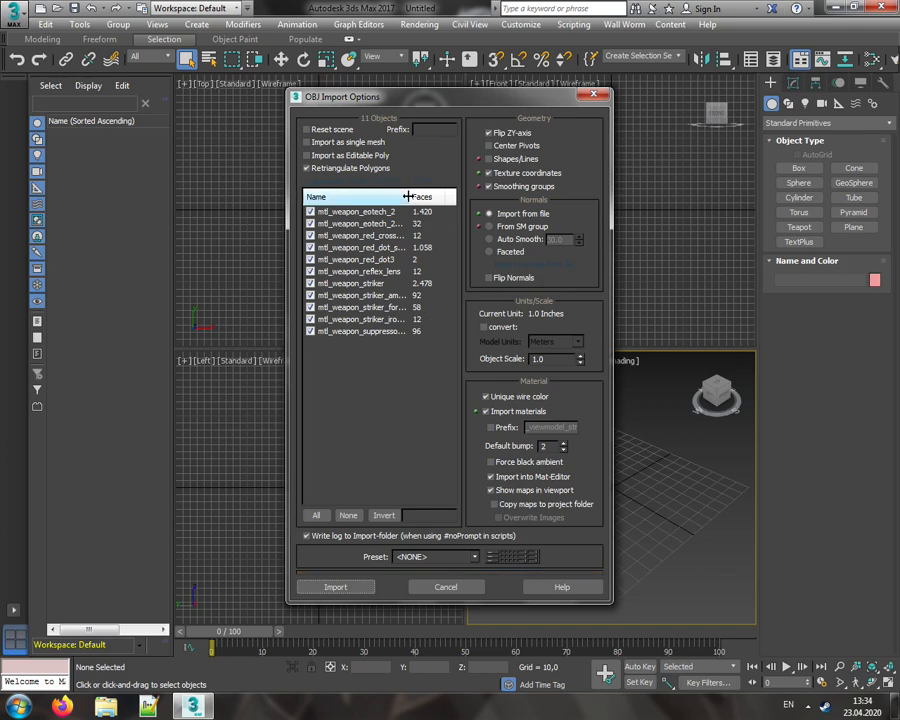
- Exclude the red_cross_small, red_dot_sight, red_dot3 and reflex_lens objects and import the remaining striker weapon parts
left_click_drag(408, 197, 426, 198)
left_click(411, 405)
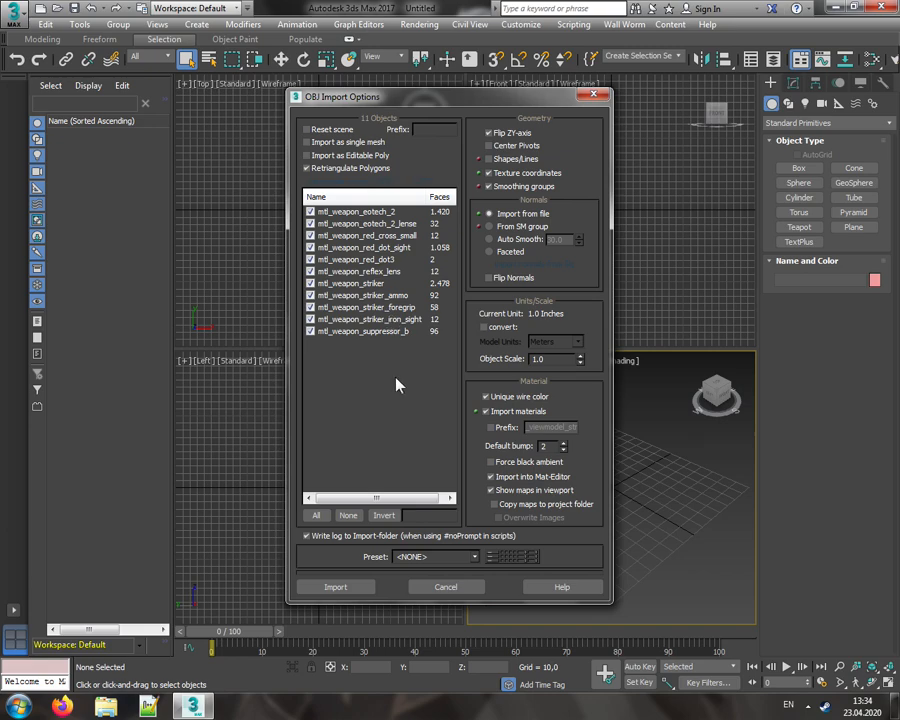
left_click(310, 235)
left_click(310, 247)
left_click(310, 259)
left_click(310, 271)
left_click(400, 296)
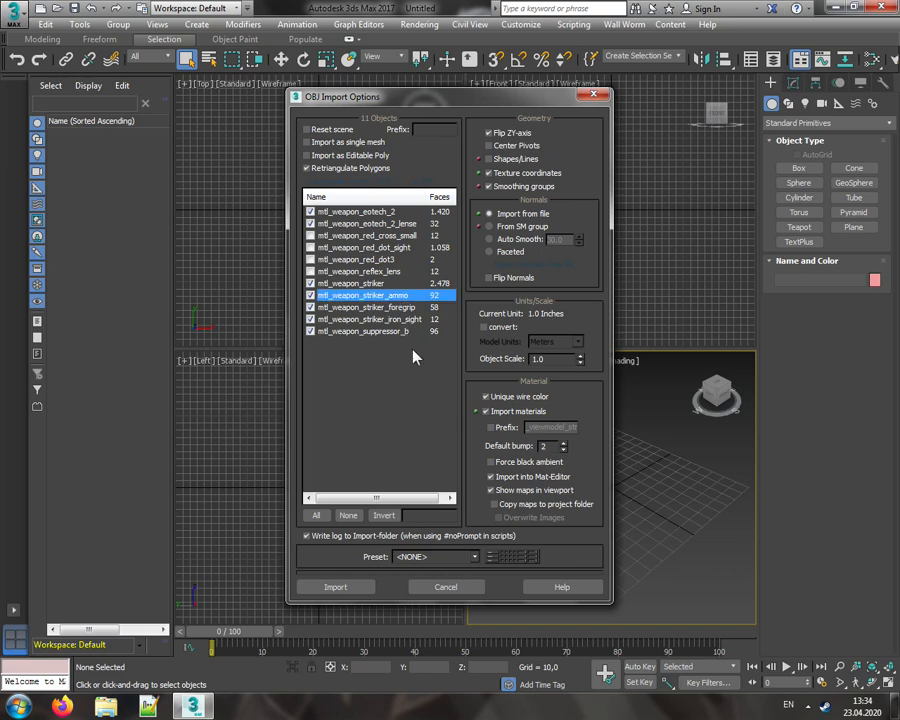
key("Down")
key("Down")
key("Down")
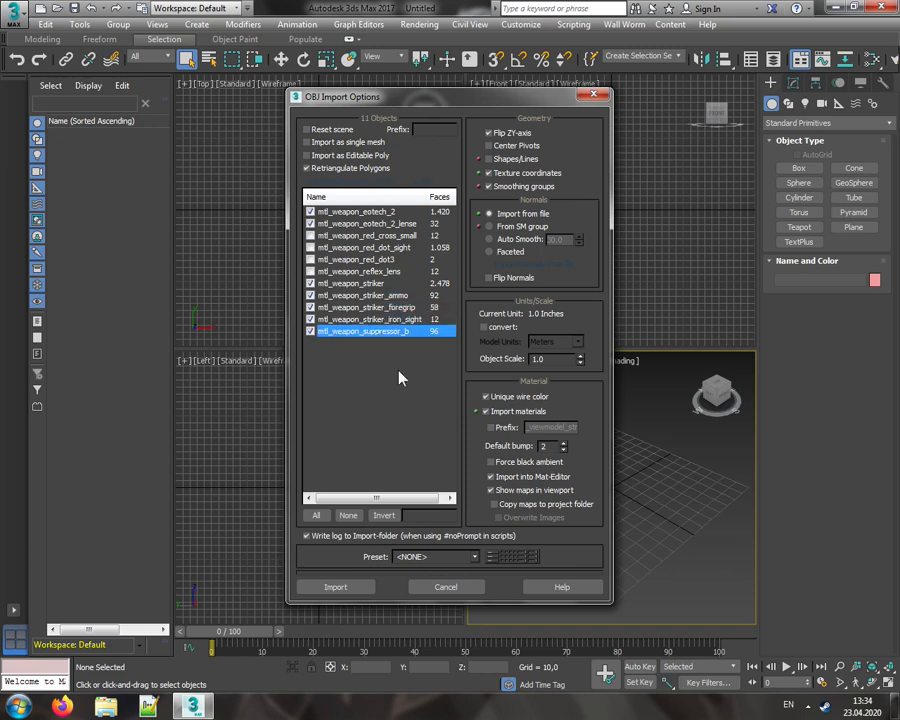
left_click(345, 588)
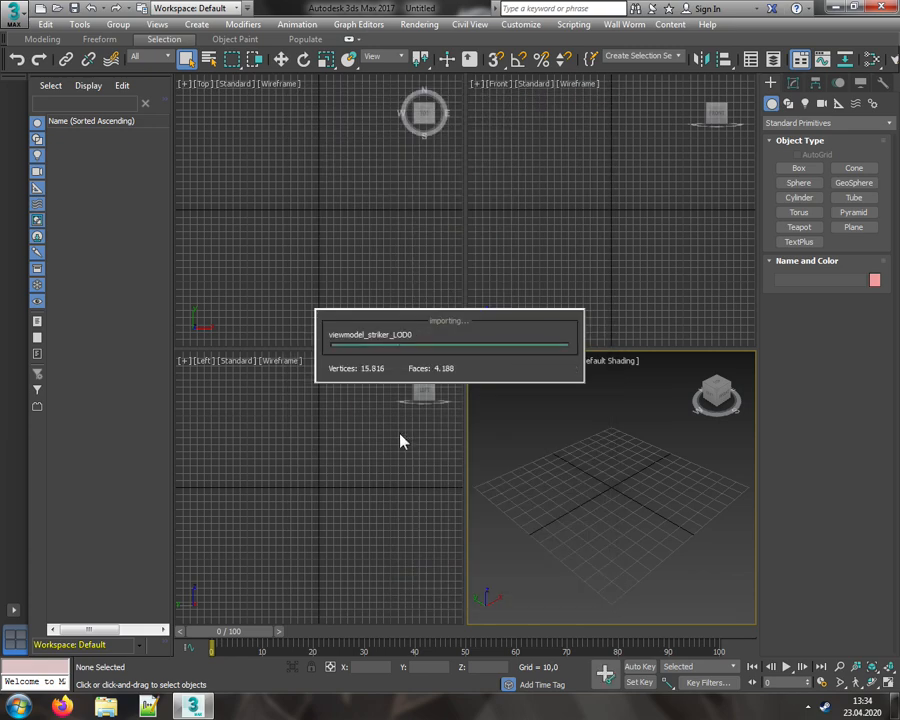
- Maximize the Perspective viewport and deselect the imported weapon parts
left_click(476, 361)
left_click(493, 377)
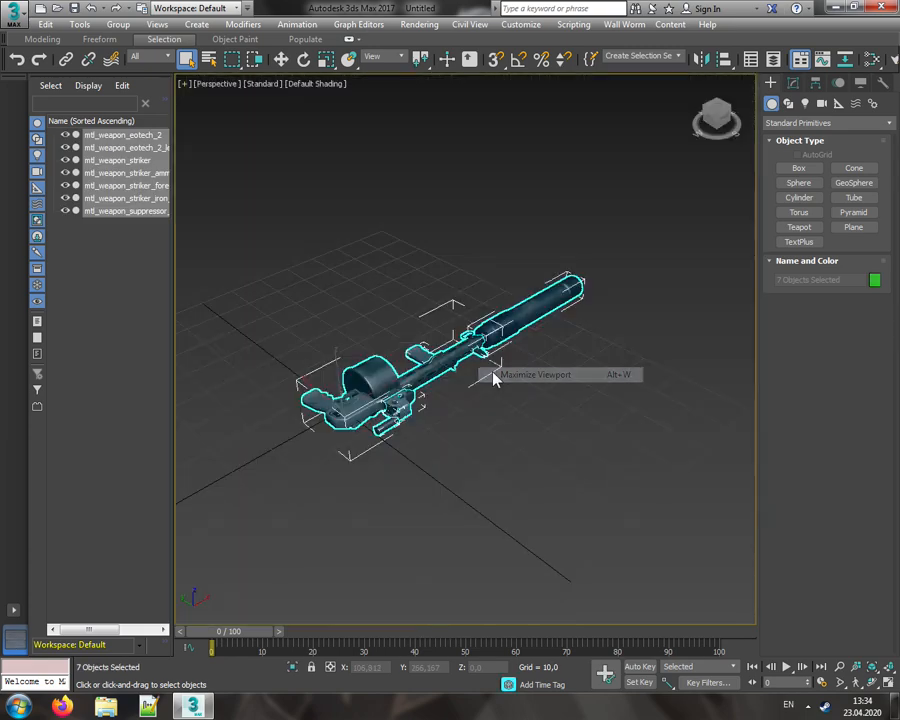
left_click(502, 402)
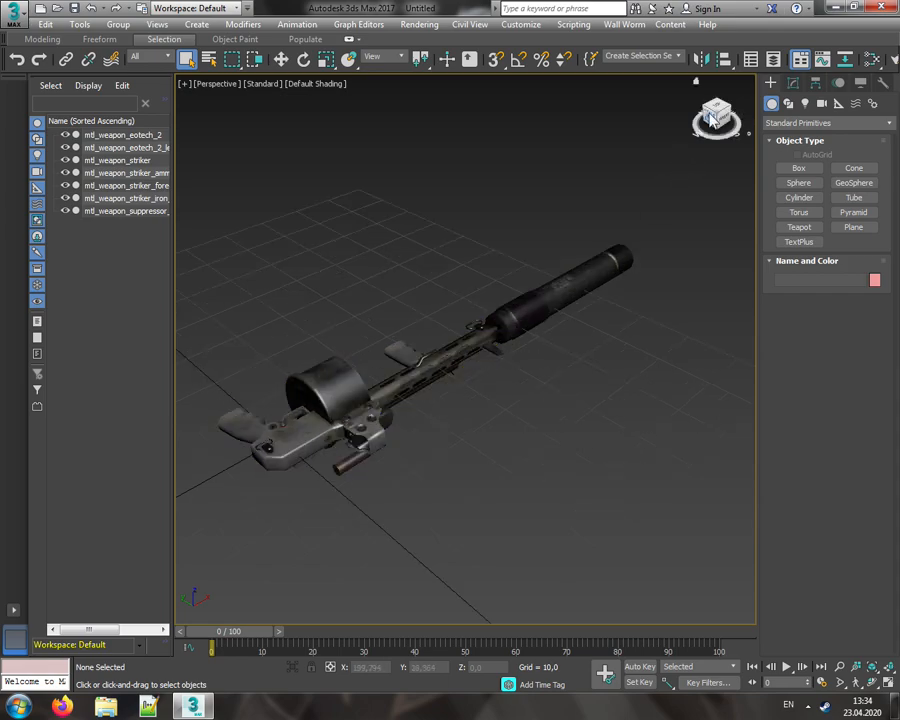
- Delete the suppressor at the front of the weapon's barrel
left_click_drag(713, 117, 788, 156)
mouse_move(469, 346)
middle_mouse_down("alt")
mouse_move(455, 315)
mouse_move(360, 298)
mouse_move(338, 262)
mouse_move(342, 243)
mouse_move(472, 343)
middle_mouse_up("alt")
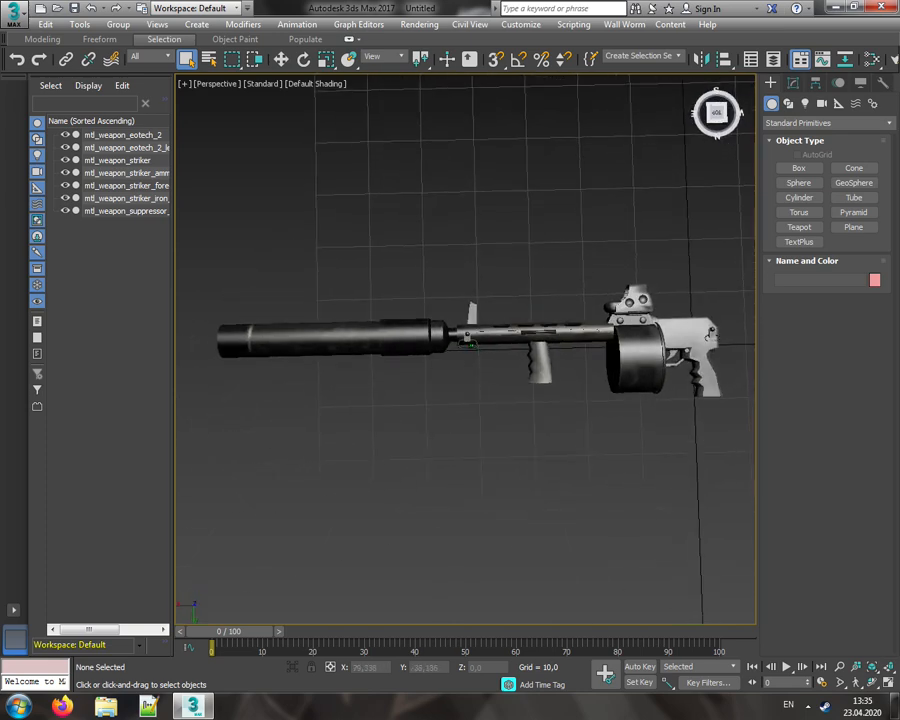
left_click(717, 115)
left_click(440, 348)
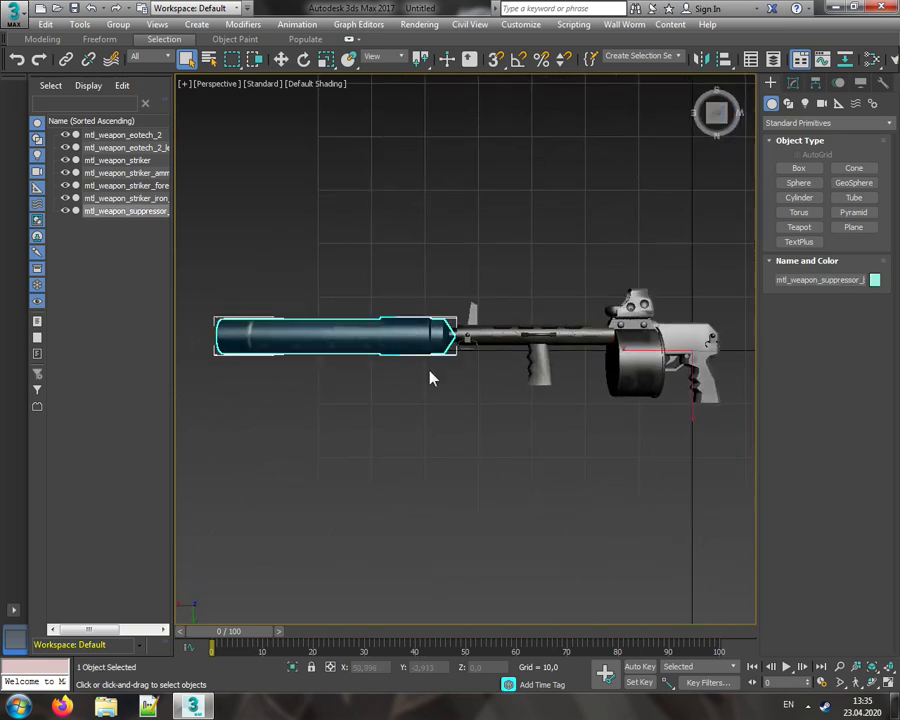
key("Delete")
- Examine the weapon's receiver, drum magazine and sight from several angles
middle_click_drag(589, 402, 453, 404)
scroll(453, 404, "up", 3)
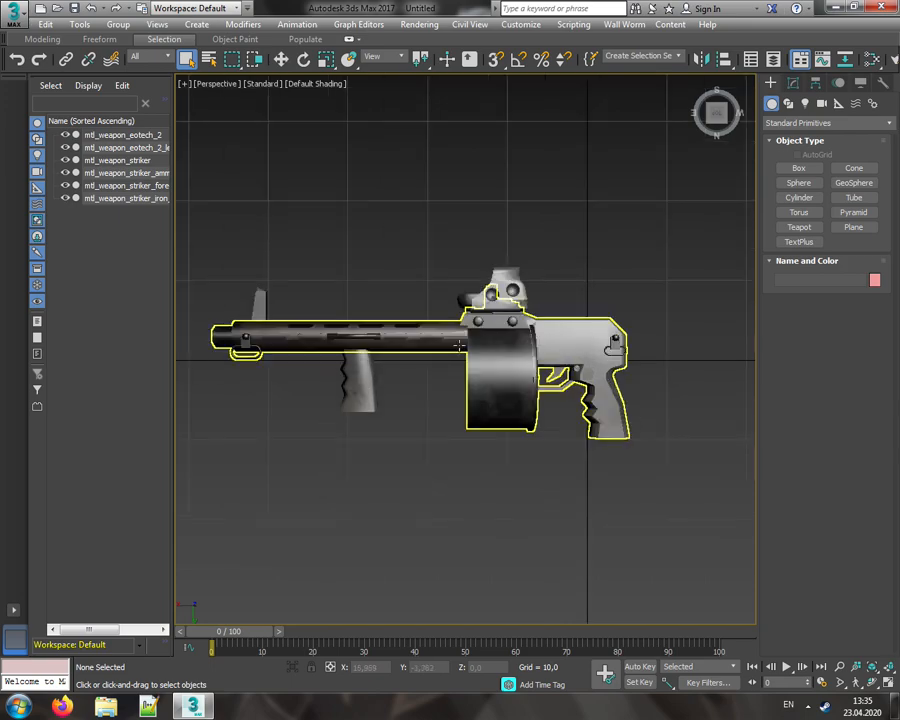
middle_click_drag(382, 241, 403, 239)
scroll(542, 340, "up", 3)
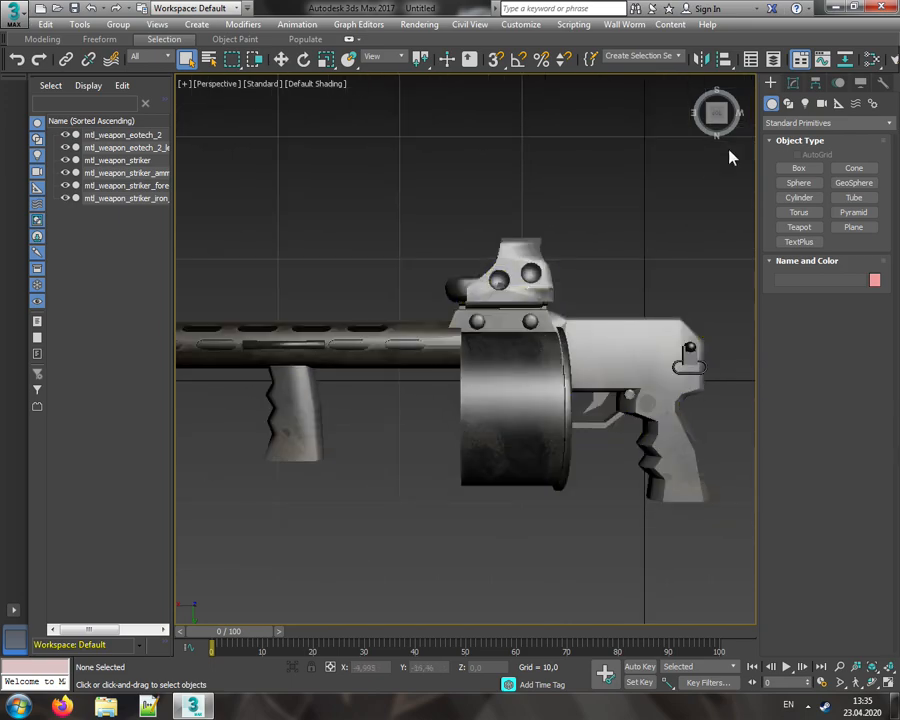
left_click_drag(713, 104, 714, 114)
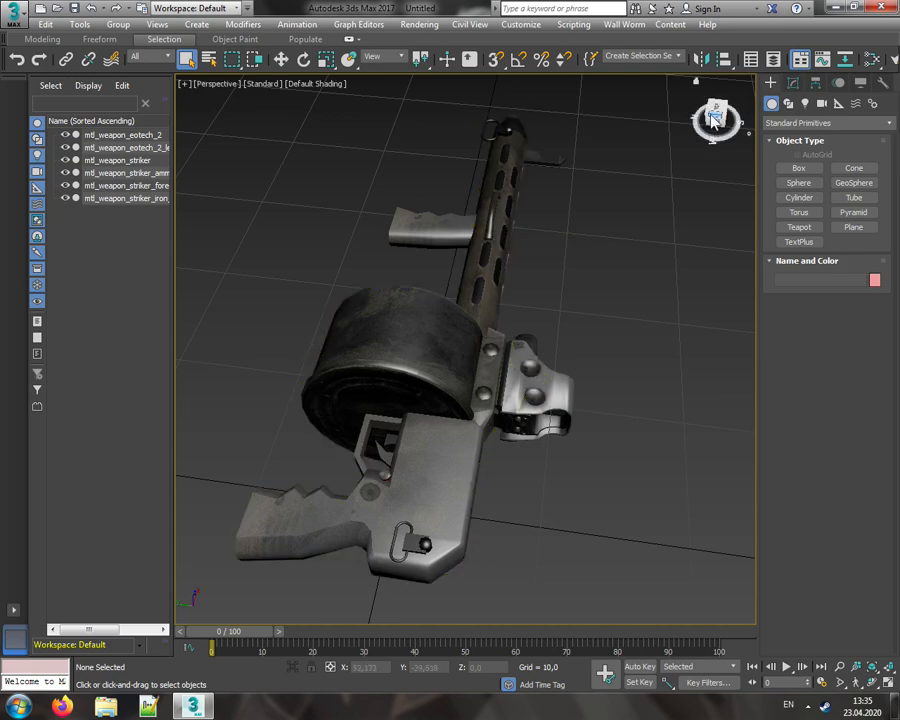
left_click_drag(717, 116, 716, 115)
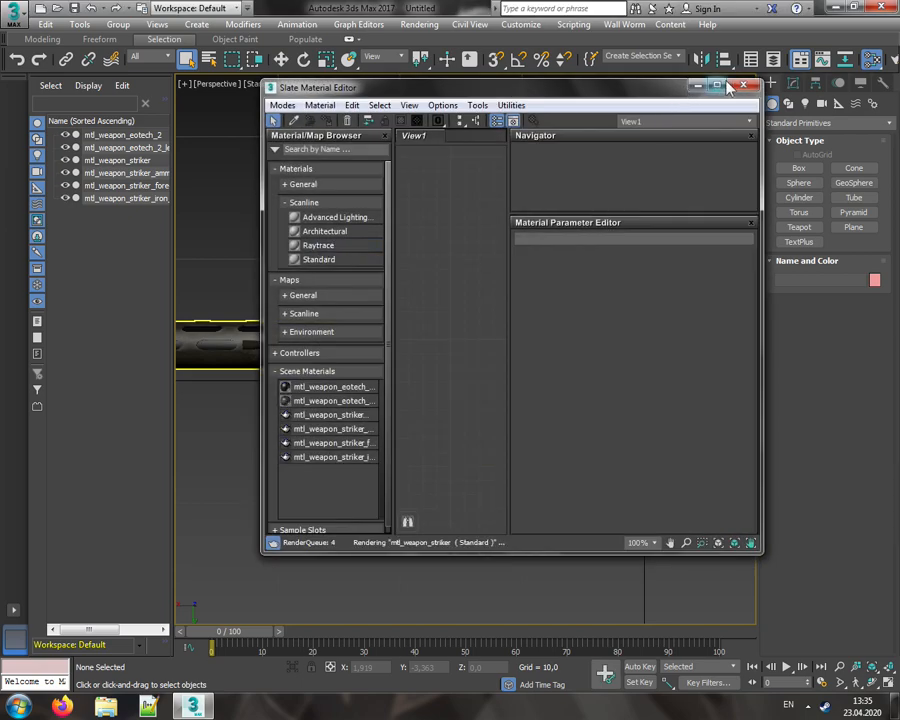
- Reset the mtl_weapon_striker material's specular settings by switching its shader to Anisotropic and back to Blinn, and close the material editor
left_click(722, 85)
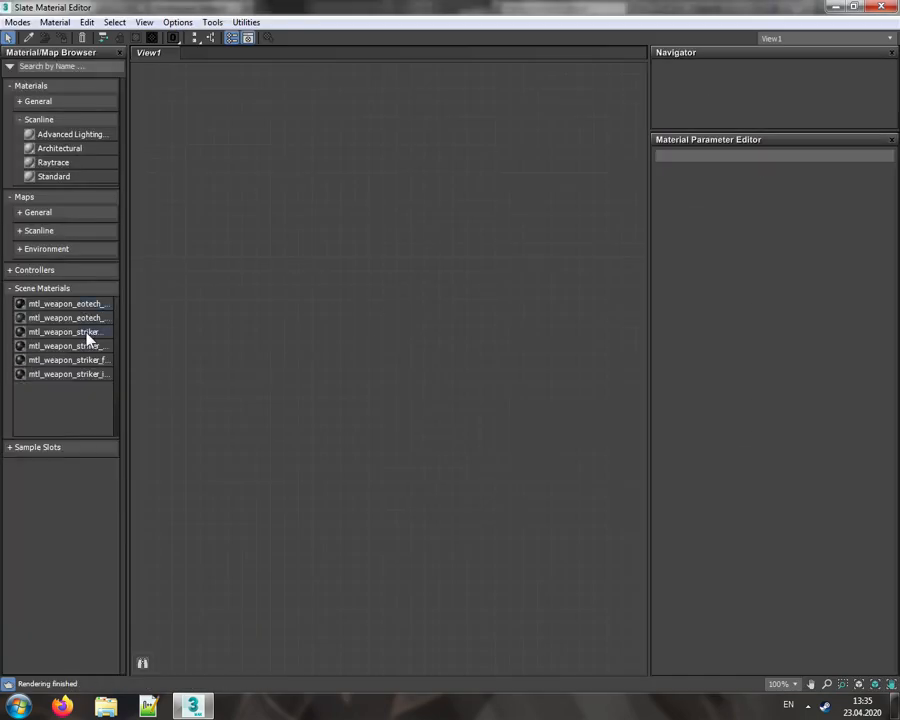
double_click(83, 338)
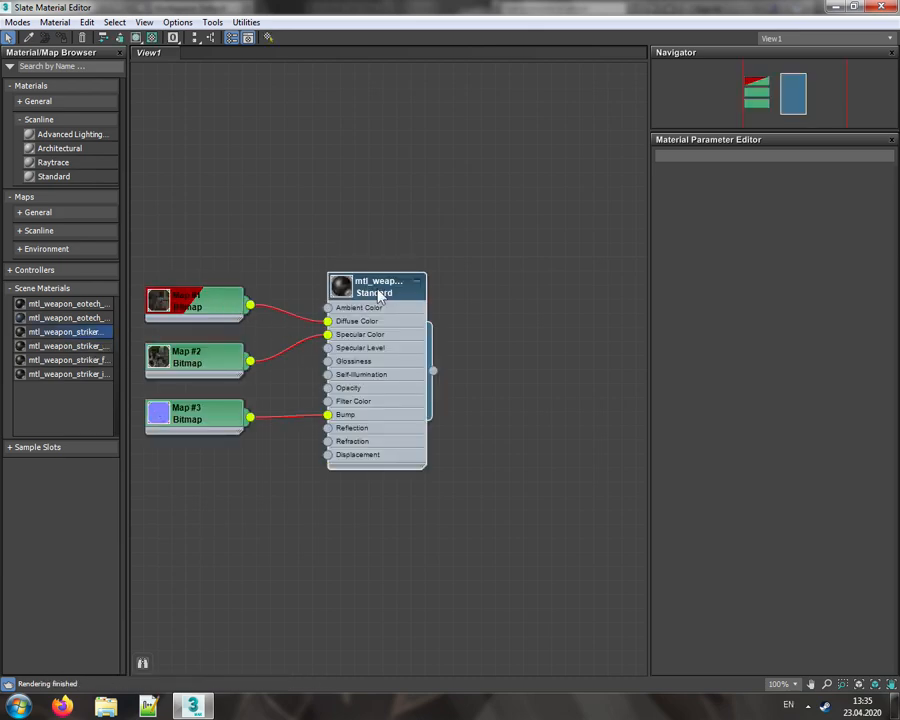
double_click(377, 290)
left_click(706, 192)
left_click(700, 203)
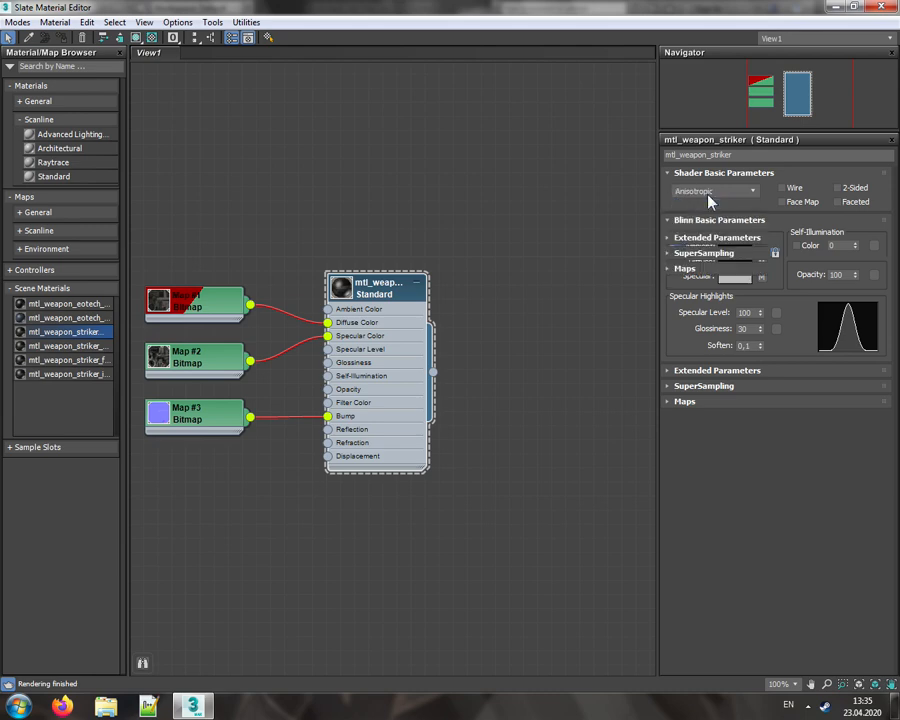
left_click(706, 192)
left_click(703, 214)
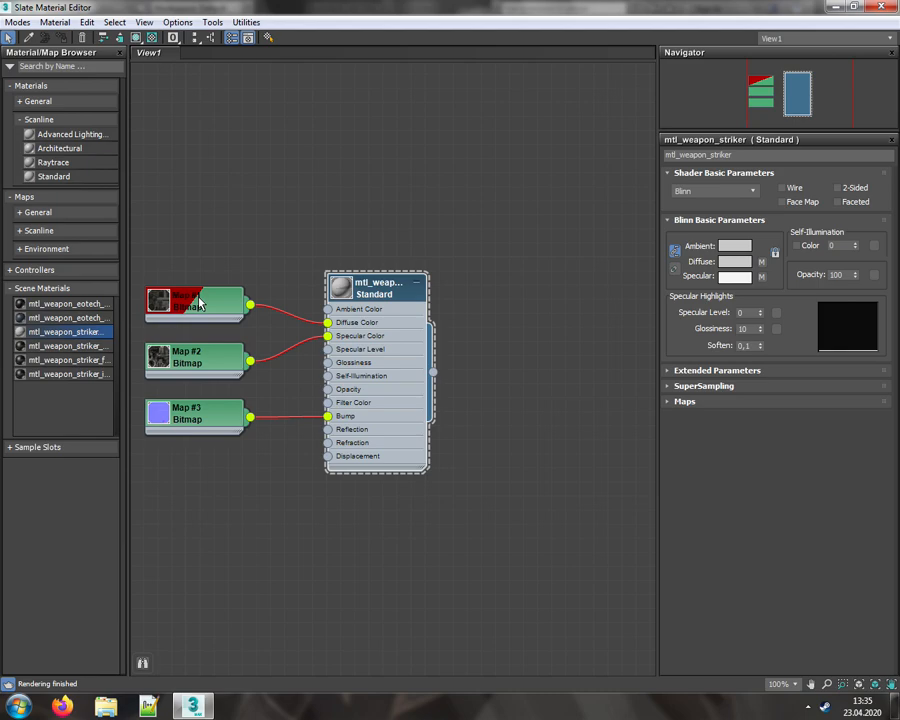
left_click(880, 7)
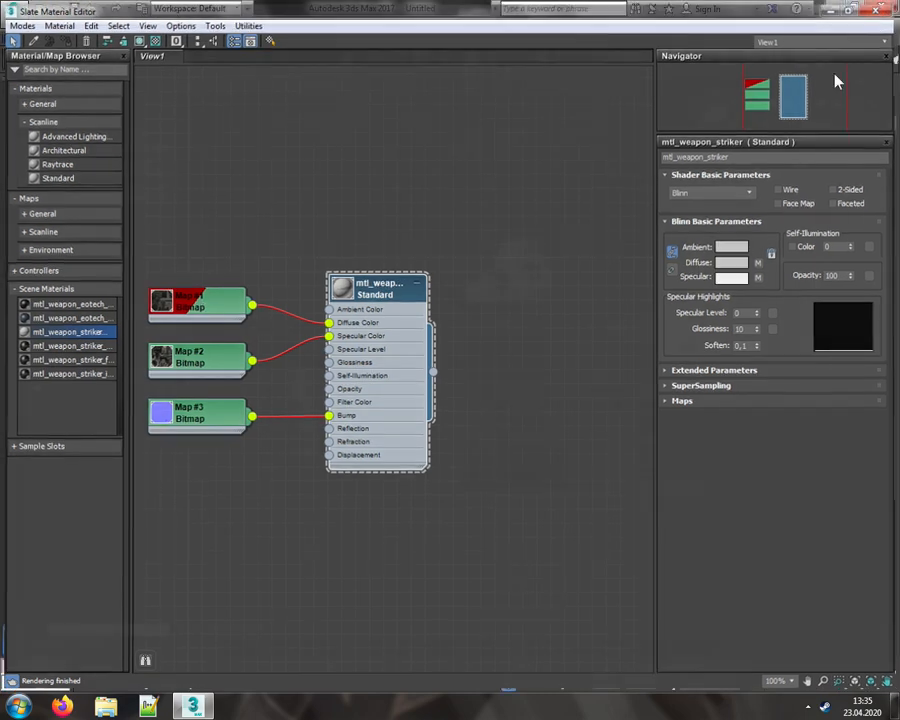
- Assign the mtl_weapon_striker material to the foregrip under the barrel
left_click_drag(706, 116, 597, 227)
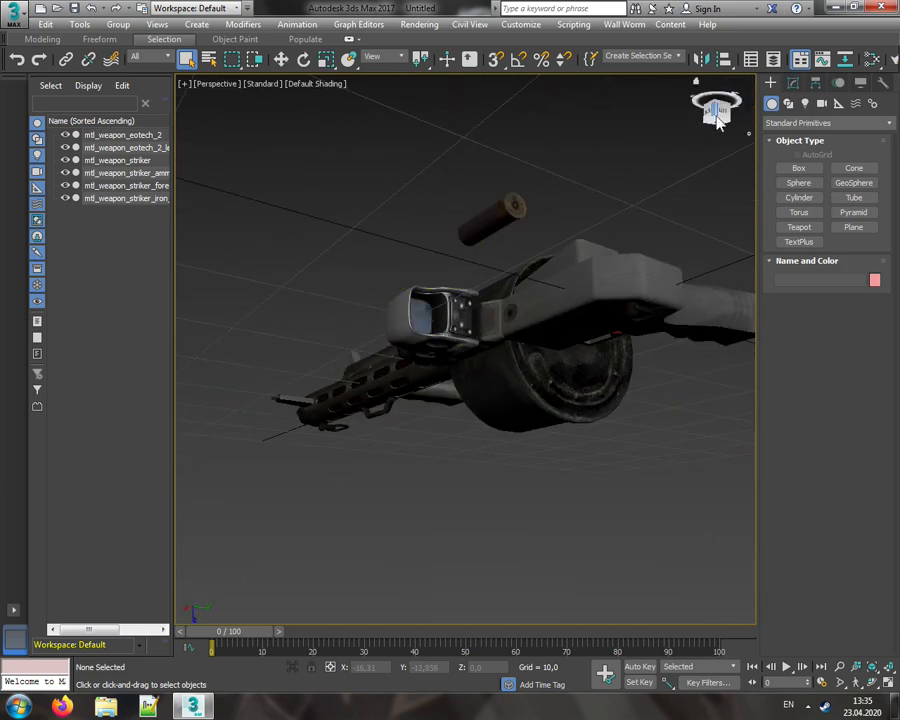
mouse_move(716, 118)
left_mouse_down()
mouse_move(712, 138)
mouse_move(716, 111)
left_mouse_up()
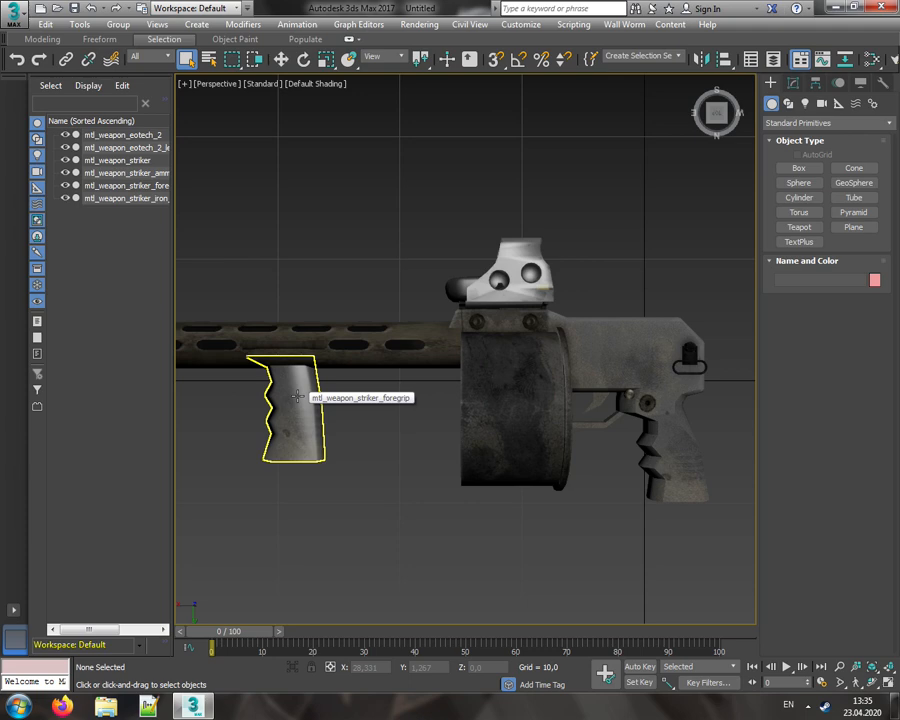
left_click(355, 345)
left_click(362, 270)
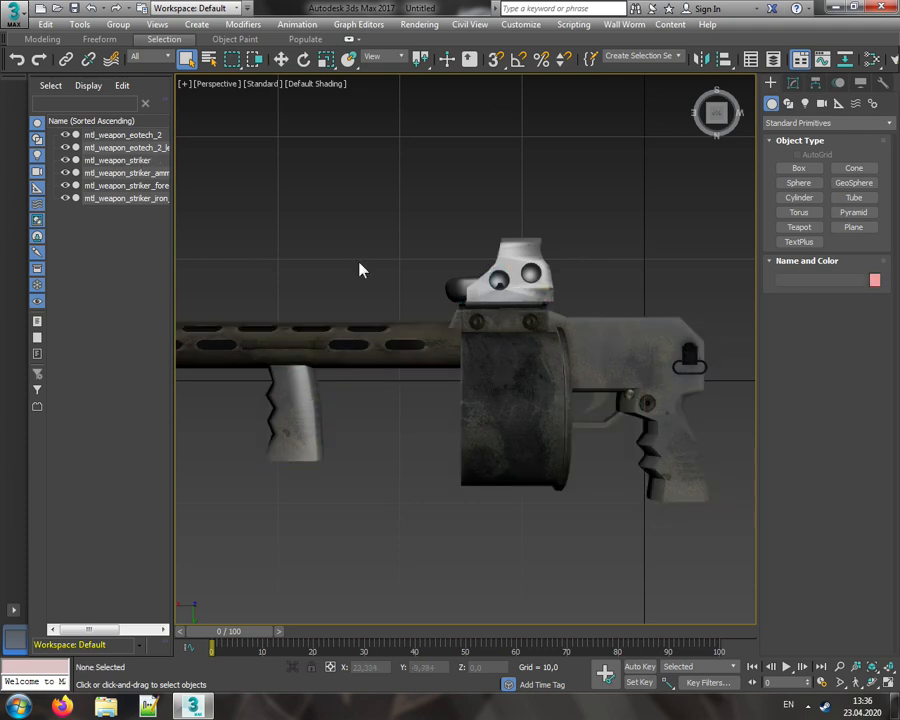
key("m")
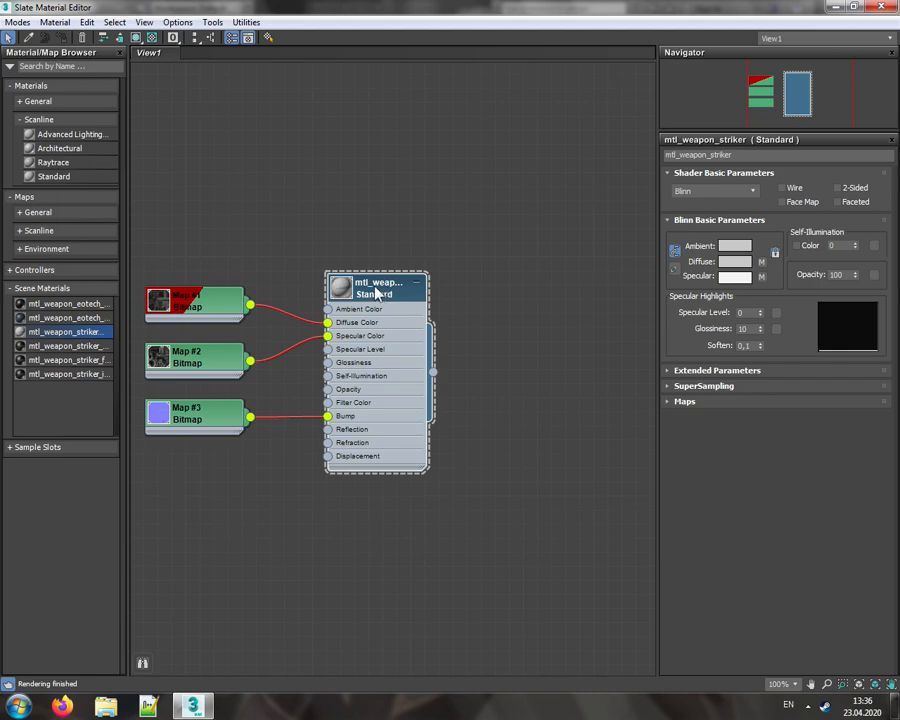
double_click(375, 13)
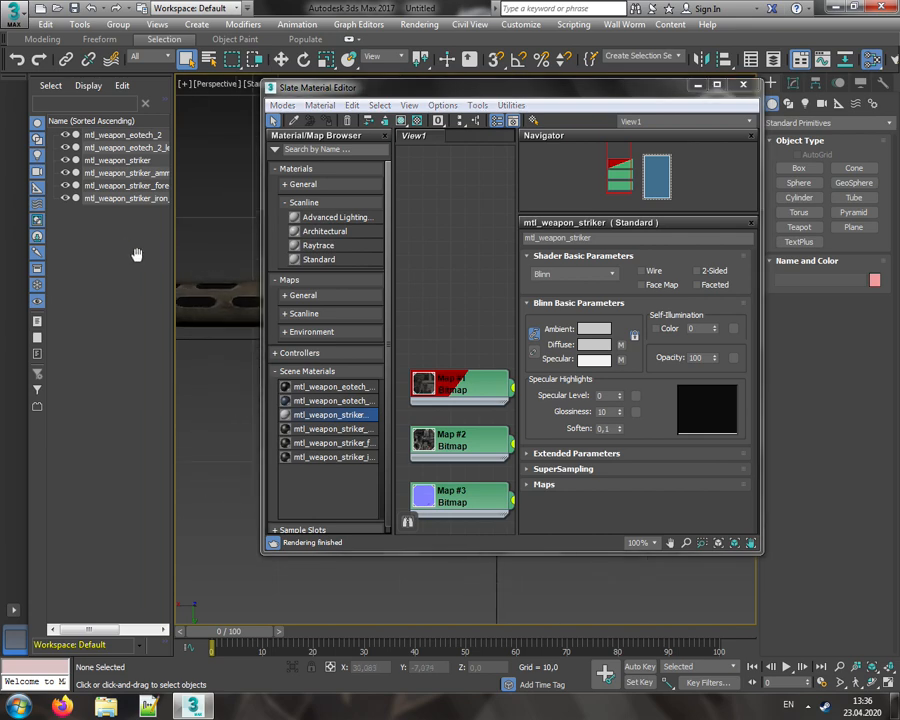
left_click(208, 362)
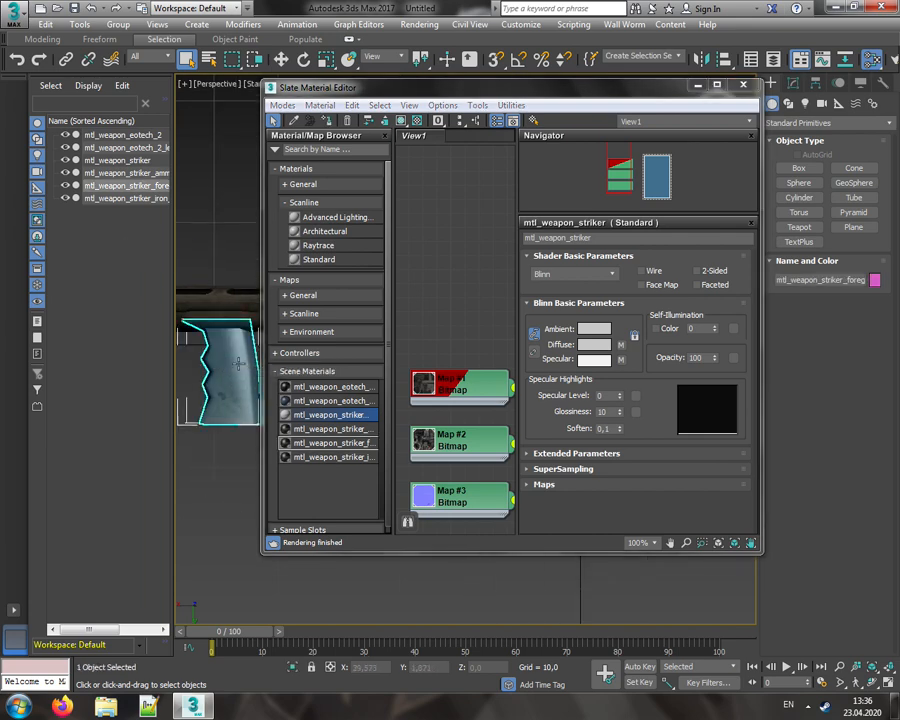
left_click(325, 122)
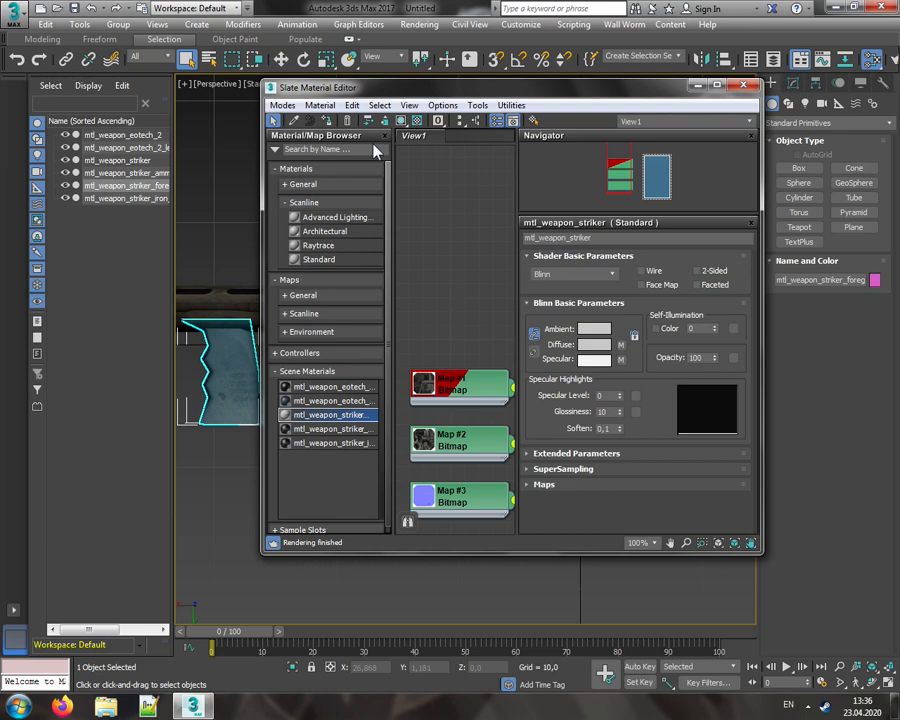
- Assign the mtl_weapon_striker material to the iron sight at the front of the barrel and deselect it
left_click(717, 85)
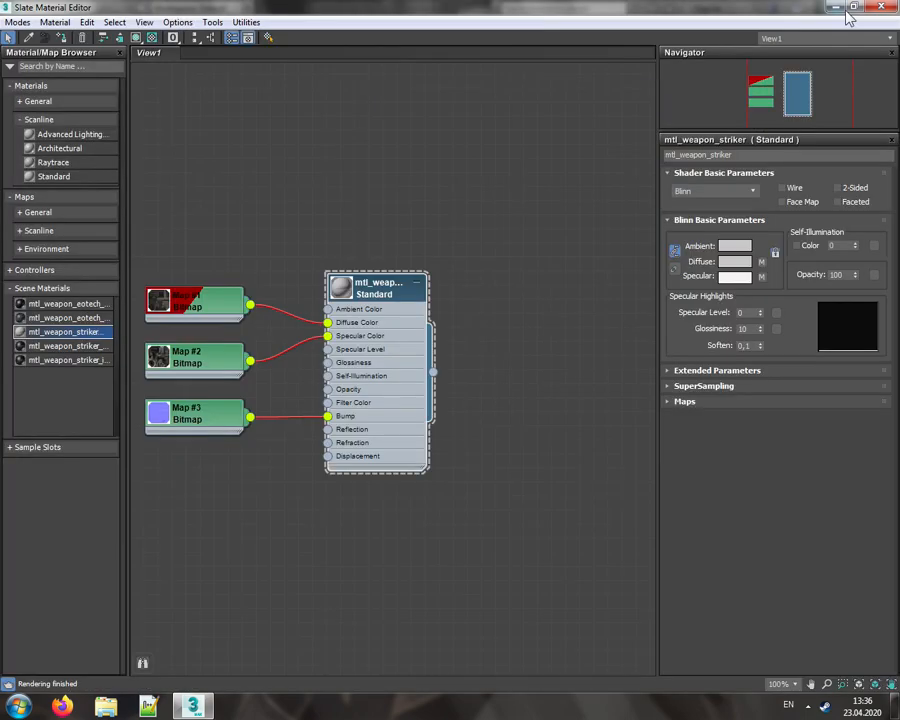
left_click(836, 8)
middle_click_drag(420, 348, 535, 434)
left_click(292, 303)
key("m")
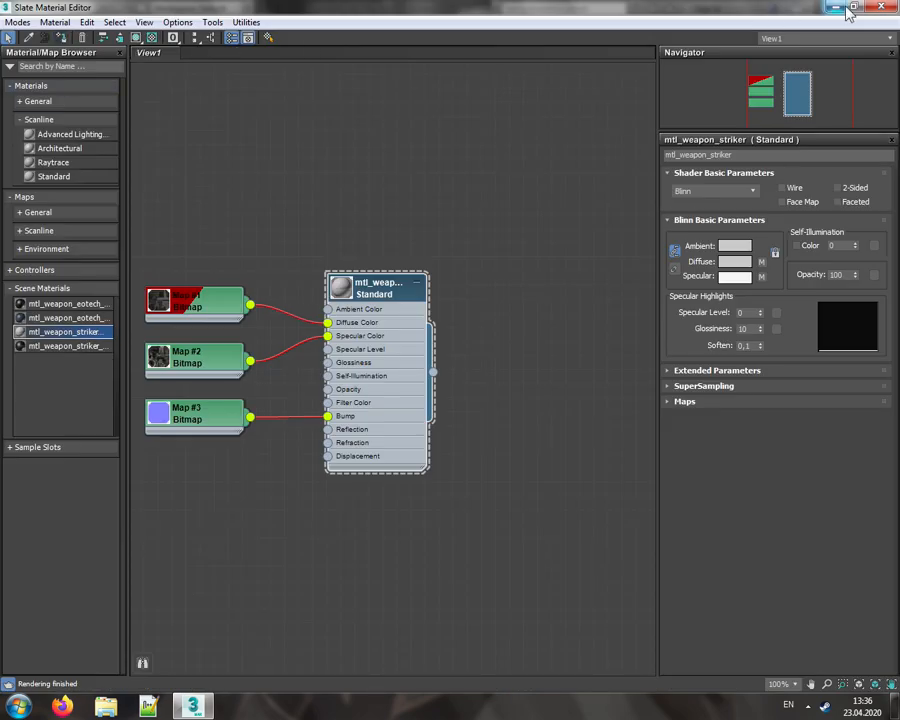
double_click(595, 7)
scroll(234, 325, "up", 4)
middle_click_drag(234, 325, 177, 294)
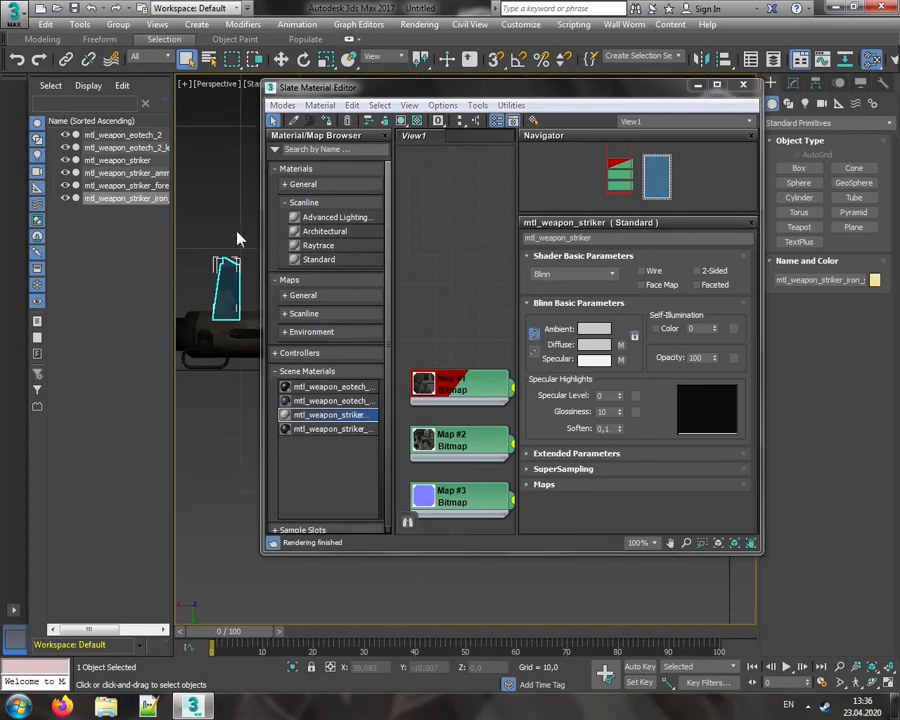
left_click(237, 237)
middle_click_drag(259, 456, 54, 441)
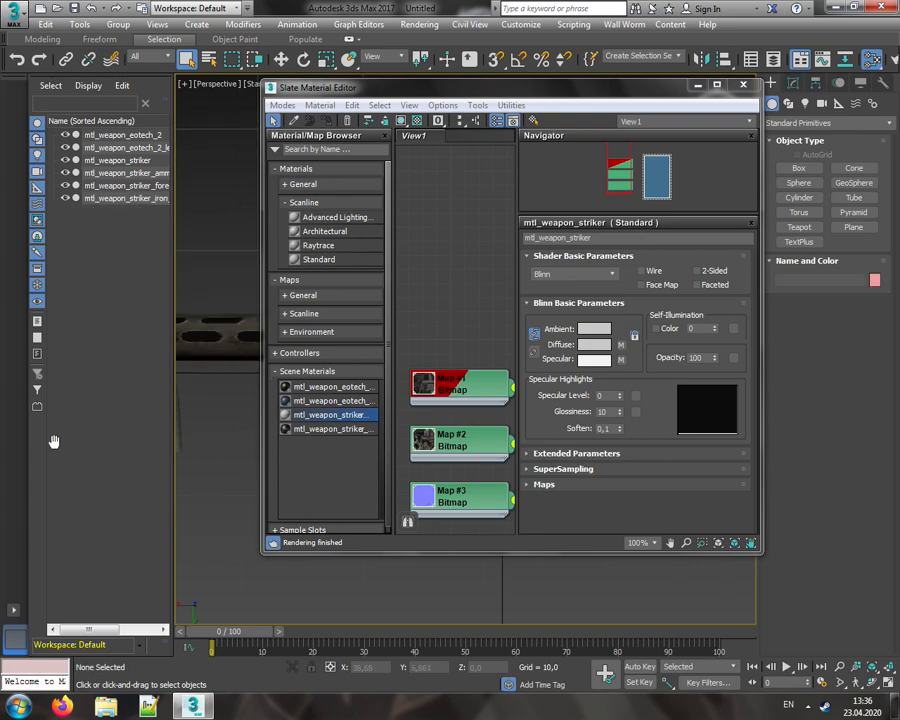
- Select the loose shell above the drum magazine, check the material in the Slate Material Editor, and close the editor
left_click(697, 86)
middle_click_drag(705, 115, 618, 174, "alt")
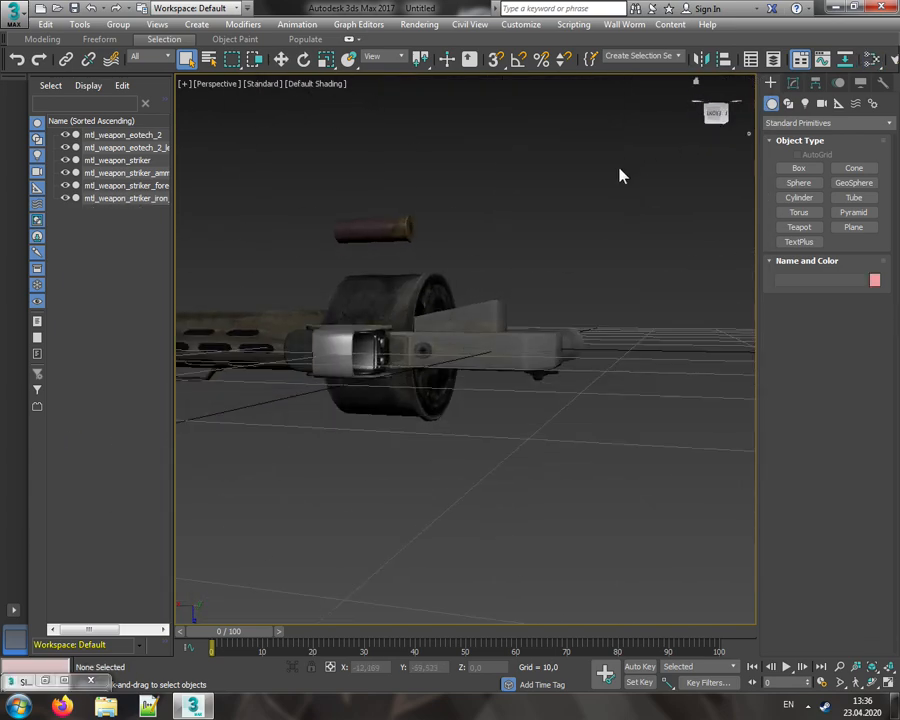
left_click(380, 226)
key("m")
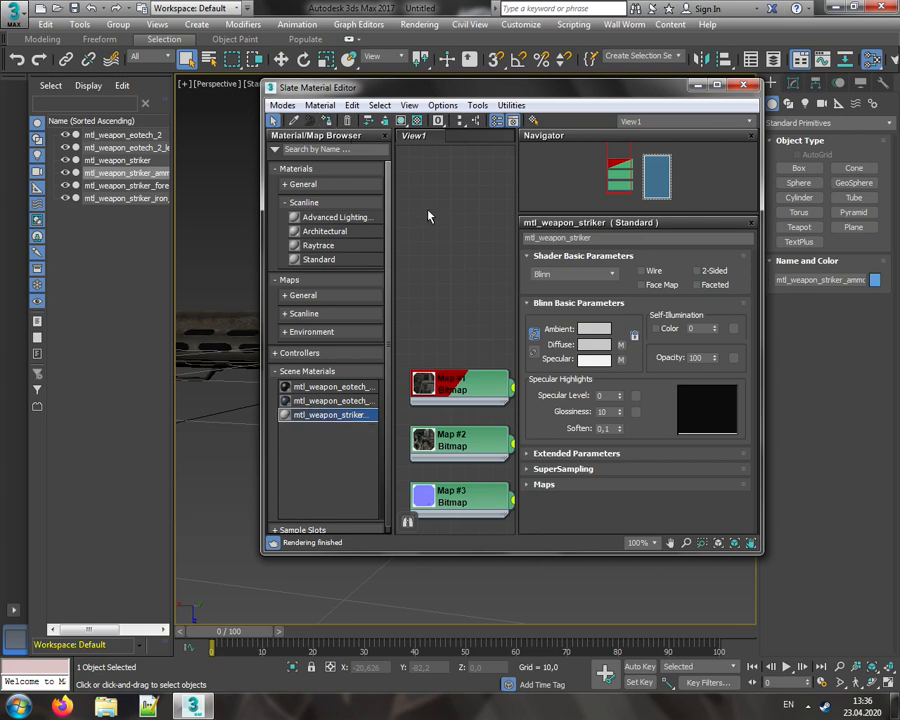
left_click(716, 85)
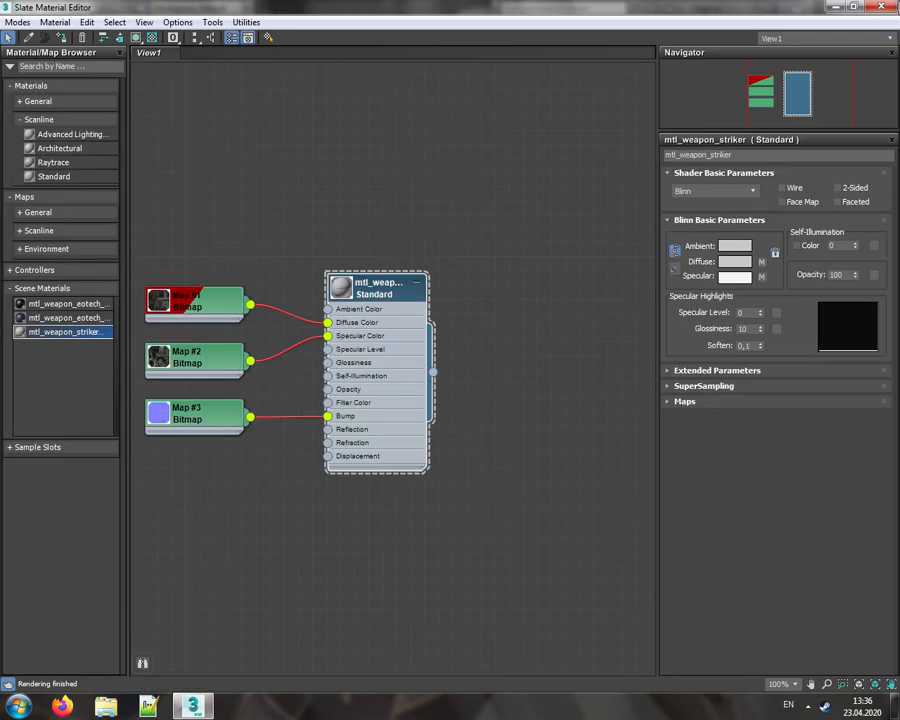
left_click(881, 6)
left_click(488, 236)
- Delete the mtl_weapon_eotech_2 sight's lens object from the weapon
middle_click_drag(488, 236, 581, 256, "alt")
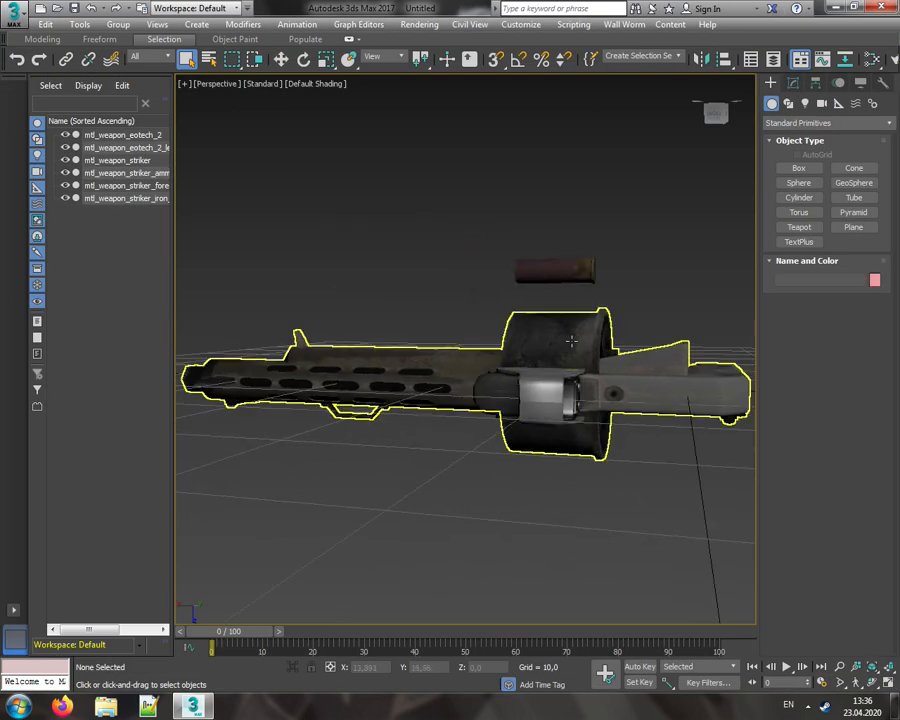
mouse_move(713, 118)
left_mouse_down()
mouse_move(711, 104)
mouse_move(716, 115)
left_mouse_up()
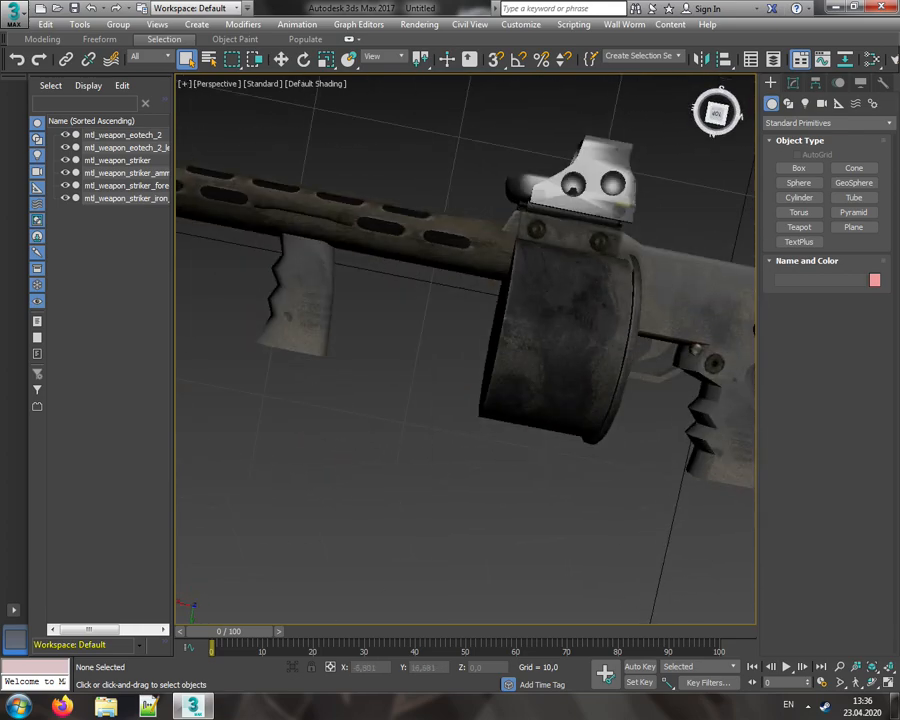
left_click(717, 117)
middle_click_drag(684, 214, 638, 305)
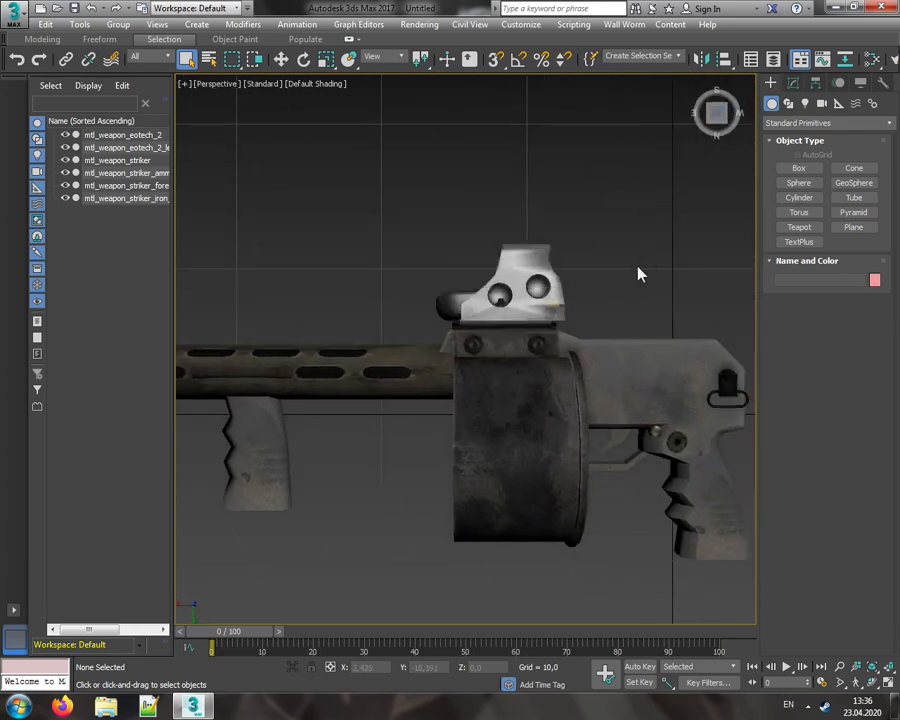
left_click_drag(717, 113, 714, 110)
left_click(440, 466)
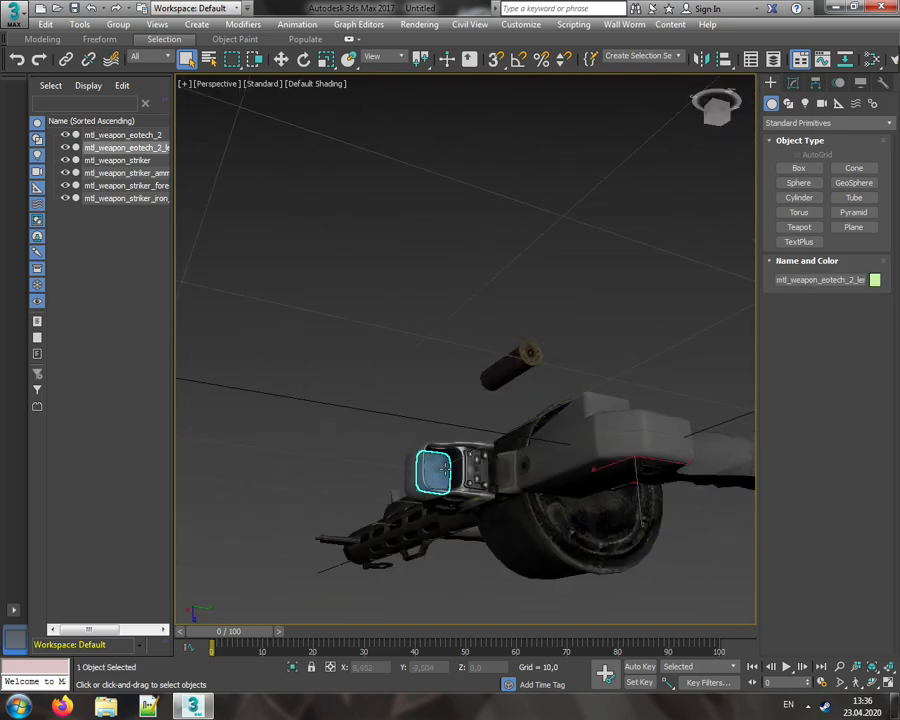
key("Delete")
- Start merging objects from the _M1014_mw2_eotech scene file in the MW2 folder
left_click_drag(714, 108, 716, 113)
left_click(716, 113)
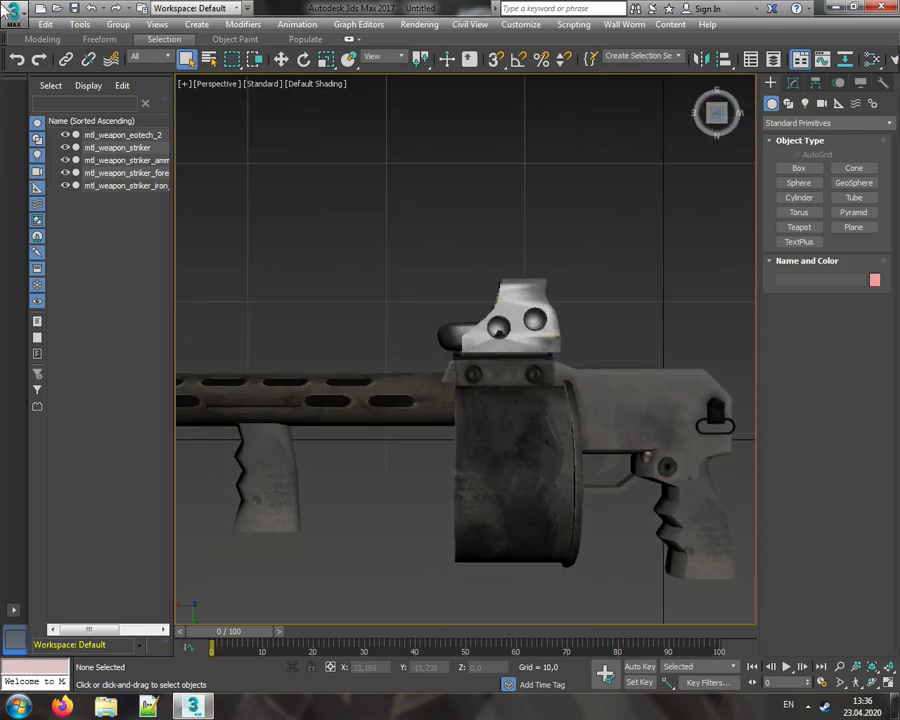
left_click(14, 18)
mouse_move(56, 206)
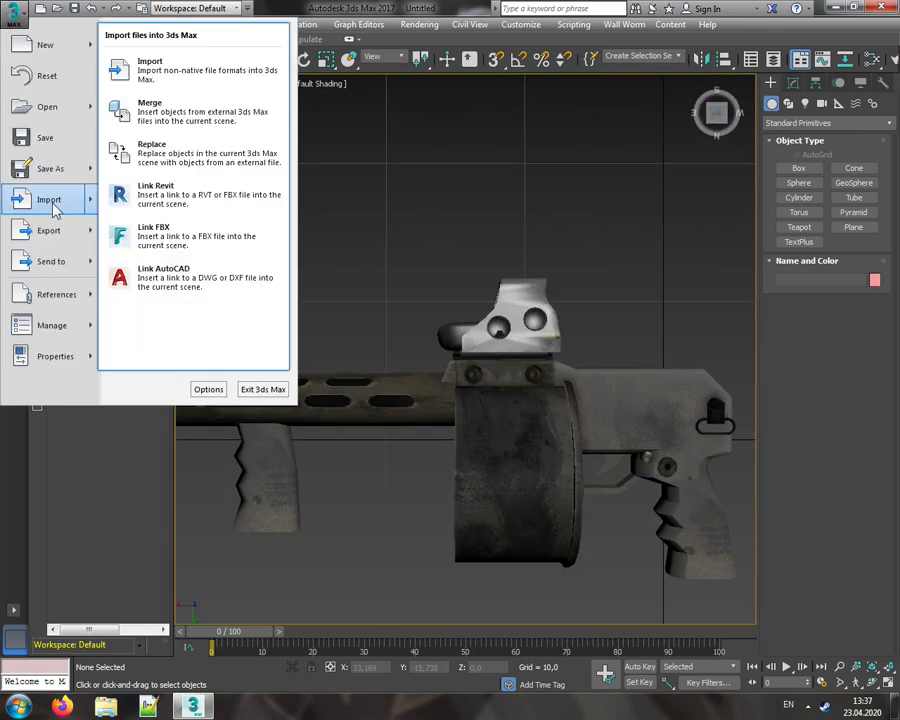
left_click(163, 118)
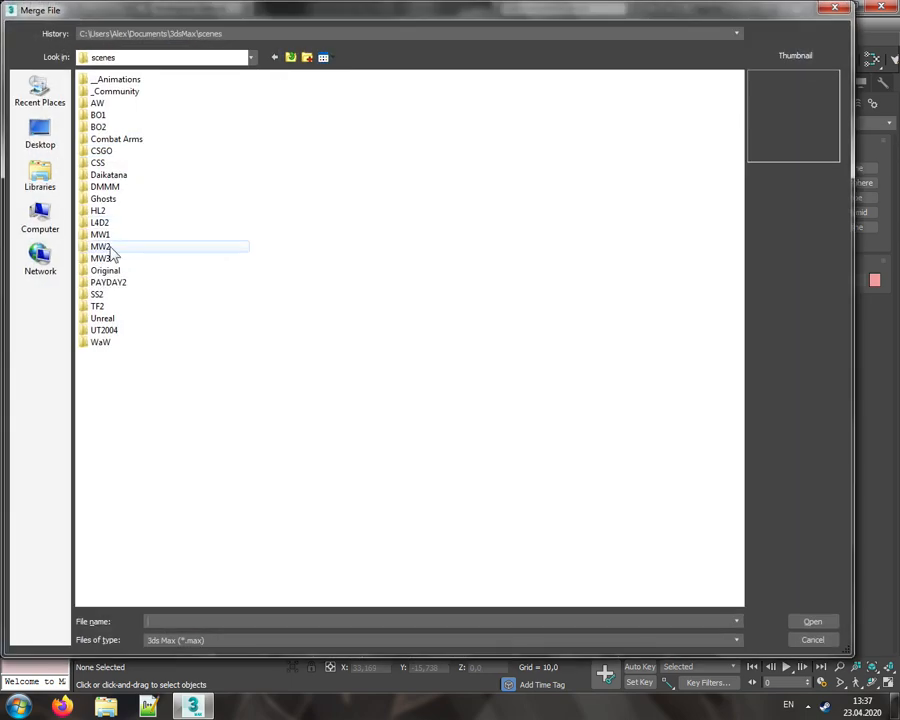
double_click(104, 252)
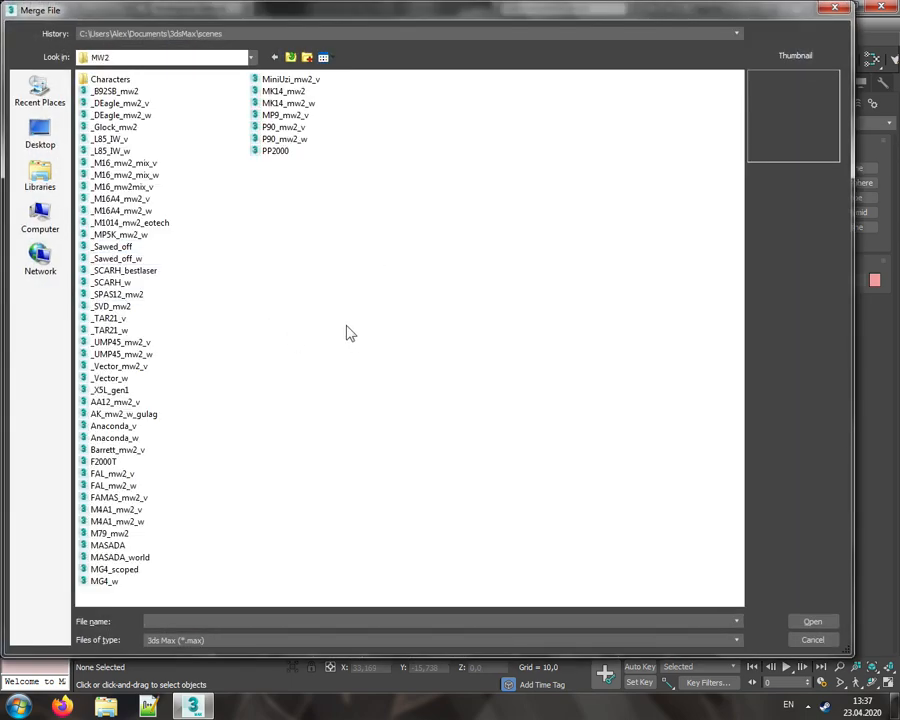
left_click(138, 223)
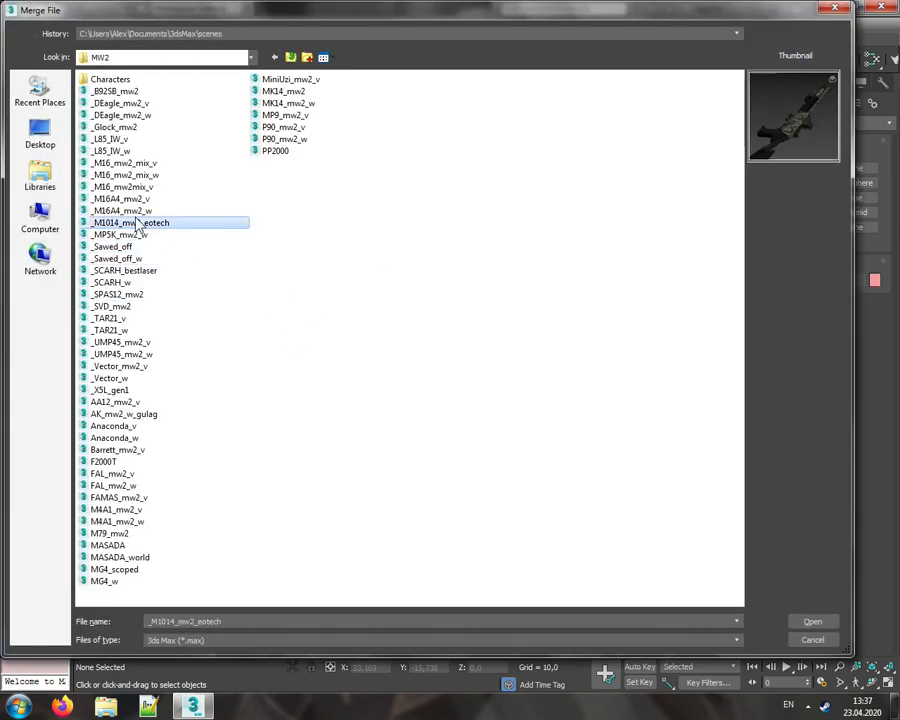
left_click(813, 622)
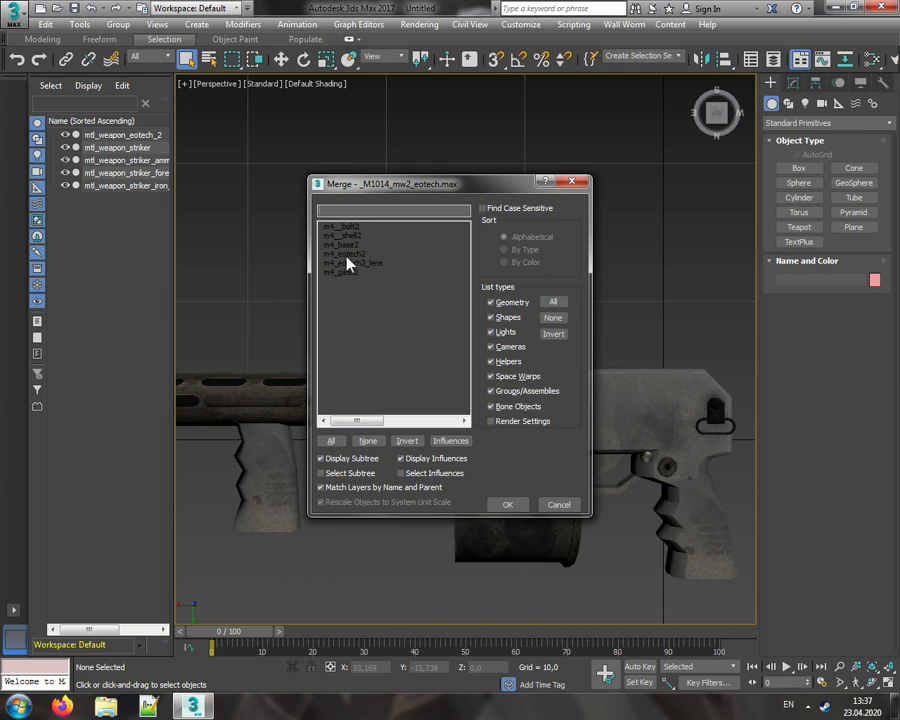
- Merge m4_eotech2 and m4_eotech2_lens into the scene, using the merged material for the duplicate mtl_weapon_eotech_2
left_click(346, 255)
left_click(368, 263, "ctrl")
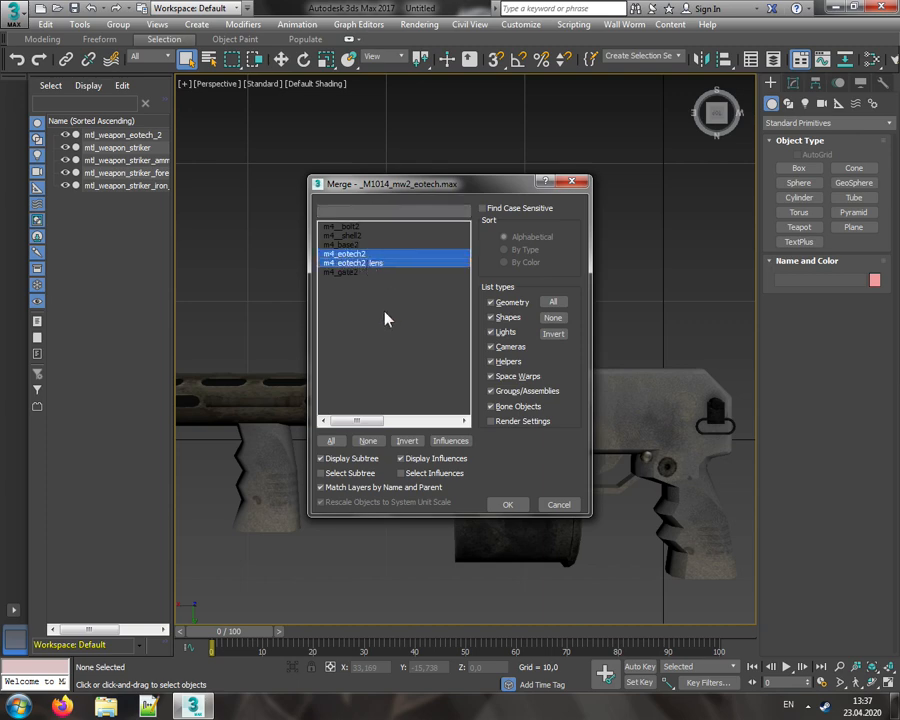
left_click(508, 506)
left_click(381, 385)
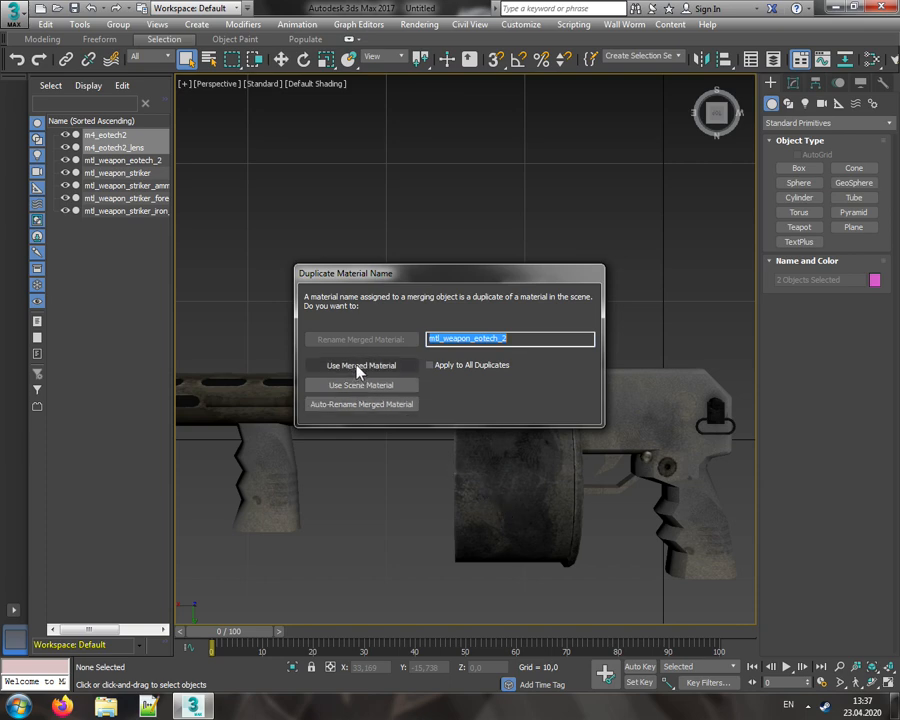
left_click(359, 367)
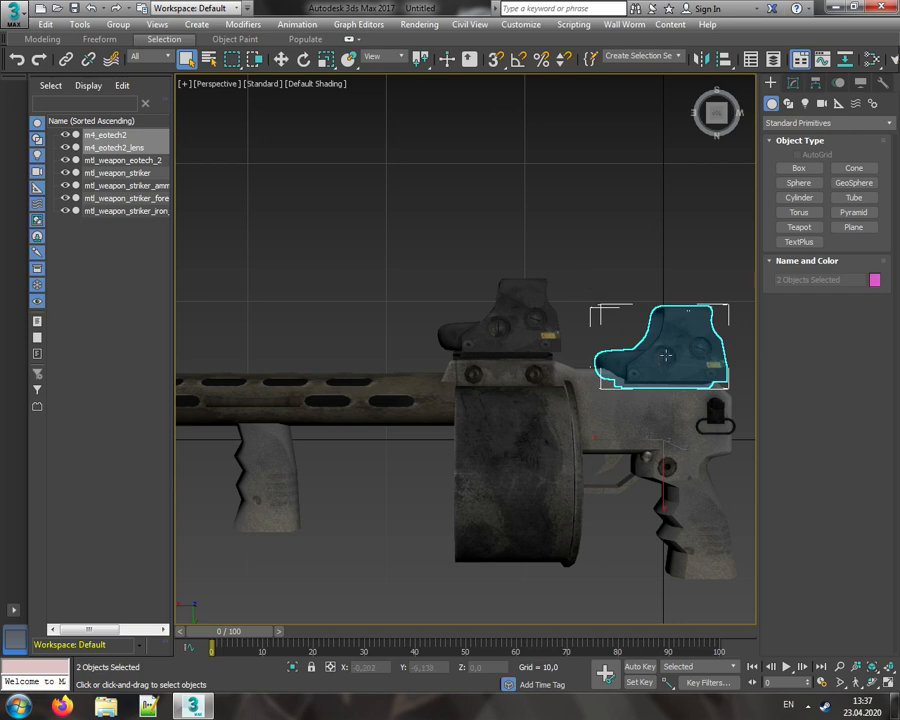
- Reselect the merged sight together with its lens and restore the four-viewport layout
left_click(598, 292)
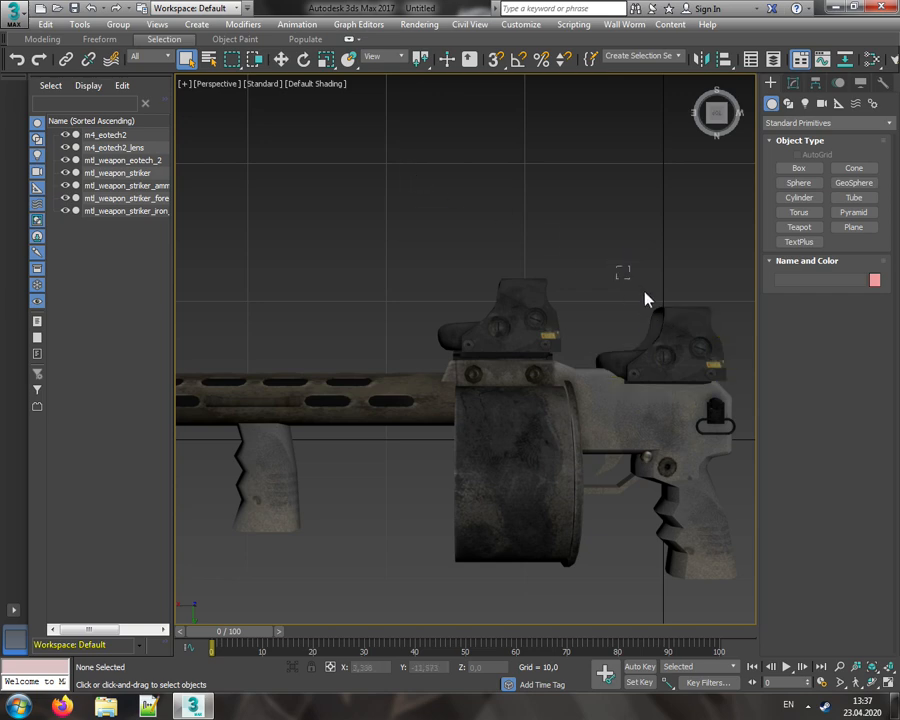
left_click(724, 352)
left_click(183, 84)
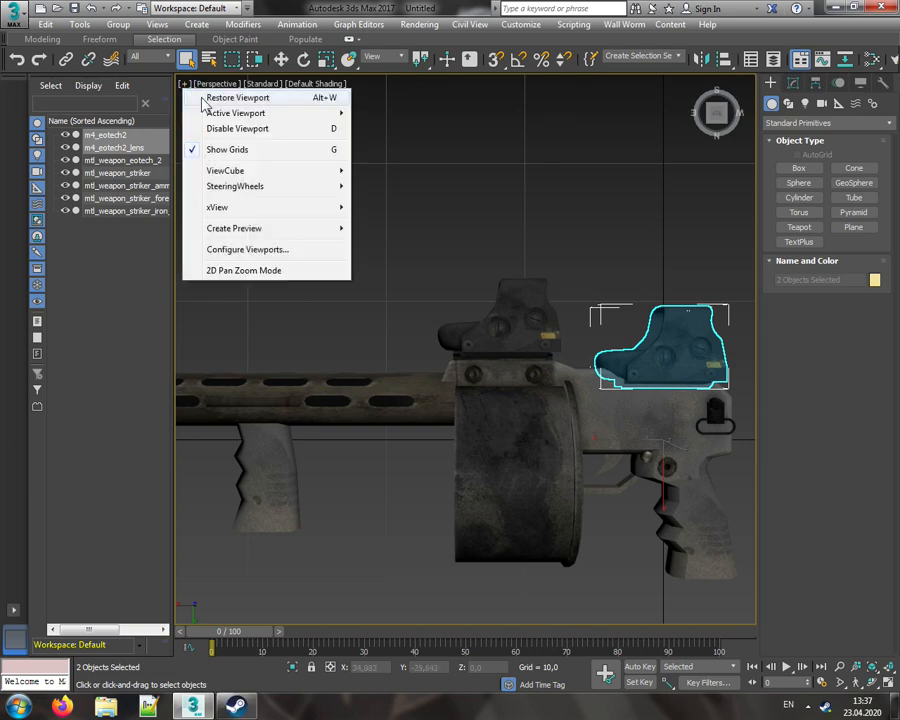
left_click(215, 97)
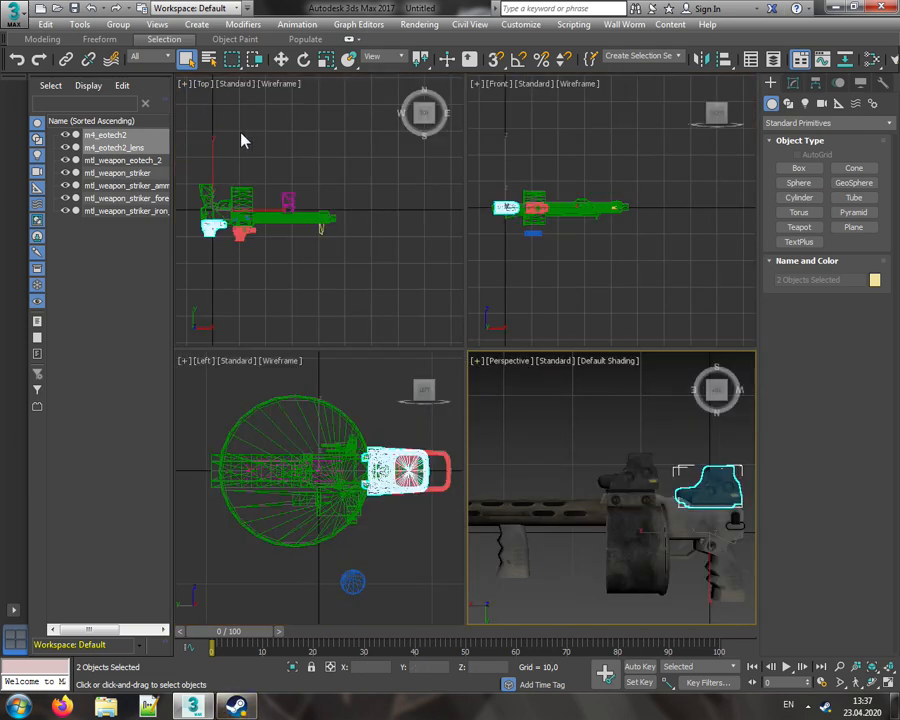
- Switch to the Steam chat, reply "hi" to the incoming message, and return to 3ds Max
left_click(238, 707)
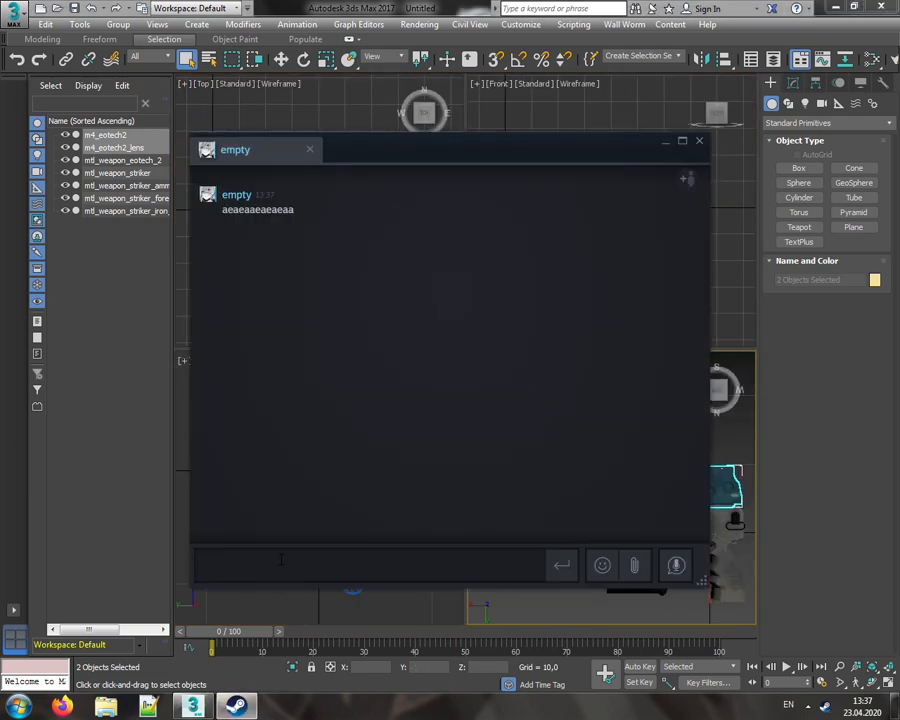
type("hi")
key("Return")
left_click(320, 13)
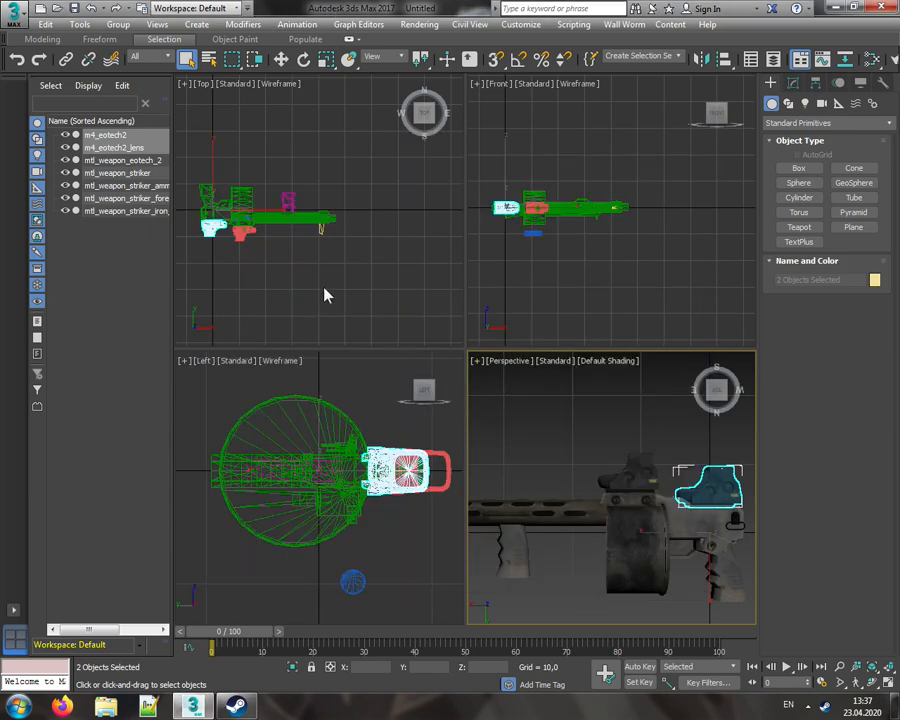
- Maximize the Top viewport and move the merged sight and lens roughly over the original sight above the drum magazine
left_click(183, 84)
left_click(215, 97)
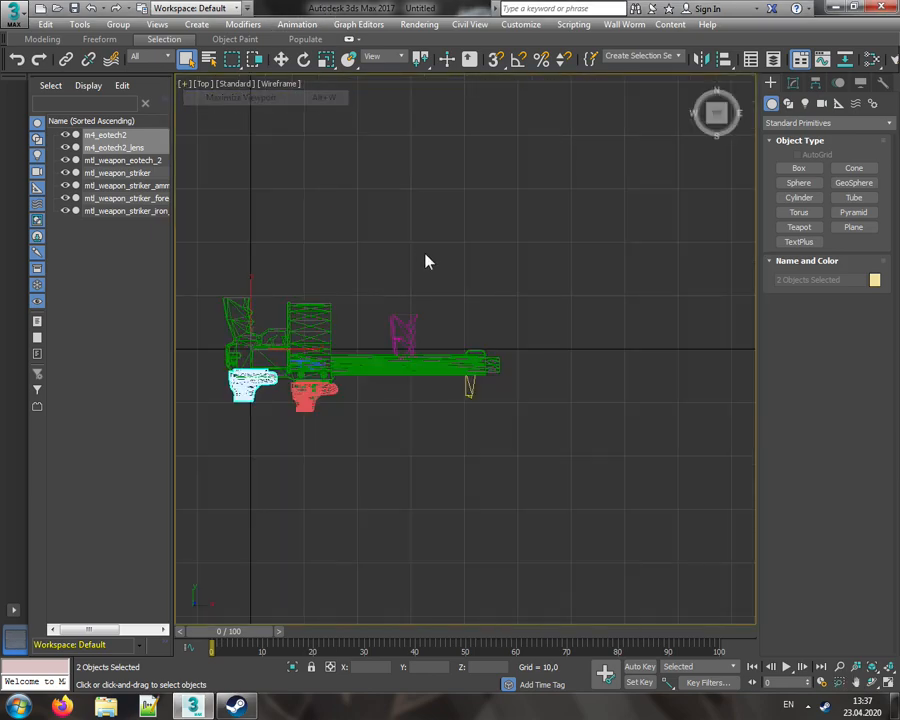
middle_click_drag(380, 362, 391, 357)
scroll(435, 340, "up", 10)
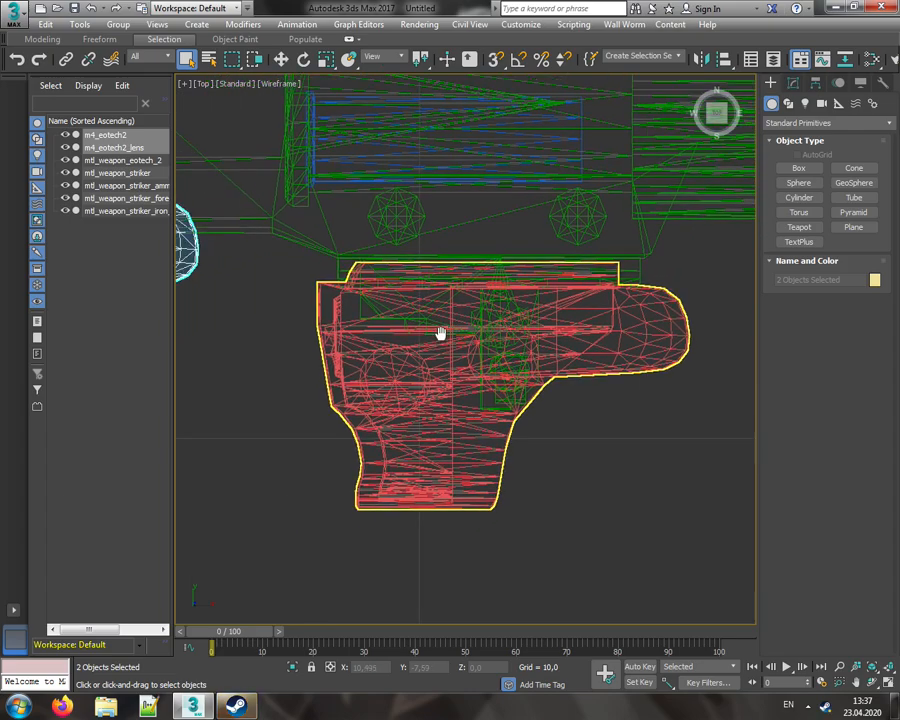
right_click(292, 335)
left_click(314, 348)
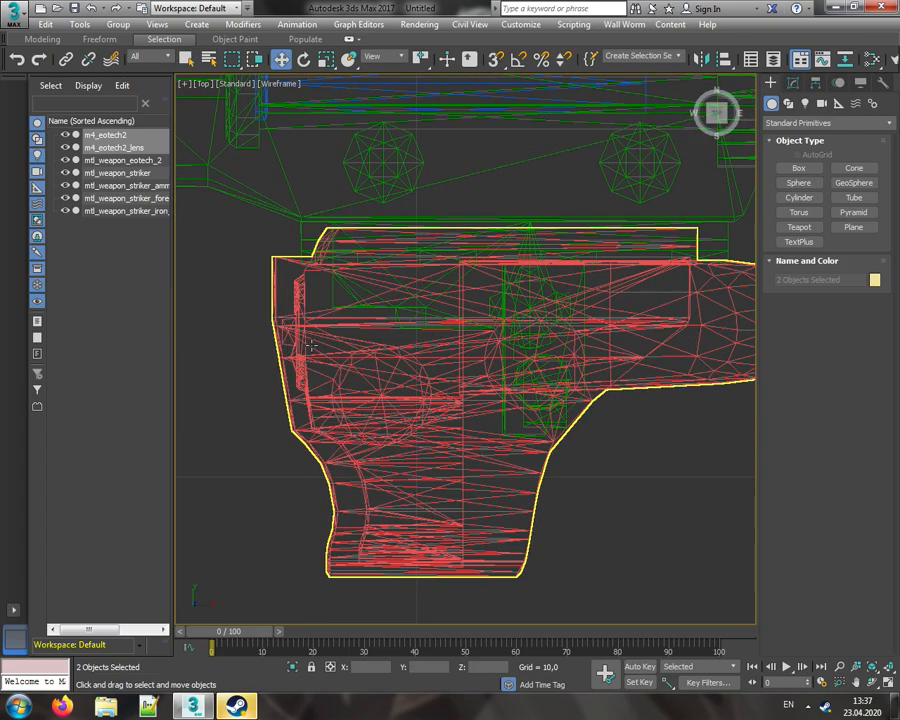
scroll(215, 352, "down", 3)
middle_click_drag(215, 352, 464, 321)
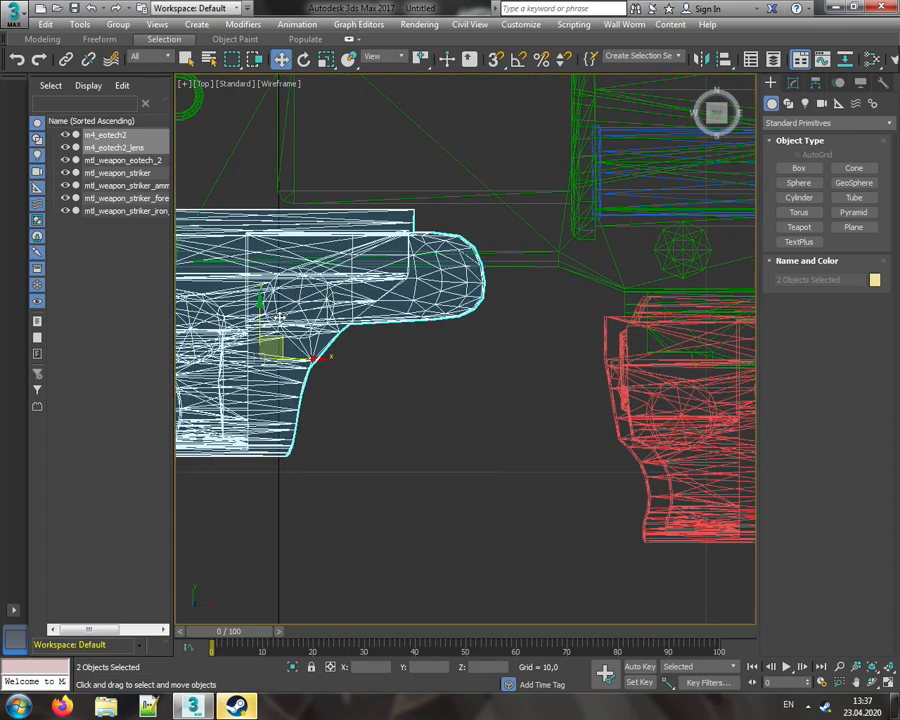
left_click_drag(506, 368, 722, 423)
- Fine-tune the merged sight and lens position so their wireframe lines up exactly with the original sight
middle_click_drag(614, 407, 312, 394)
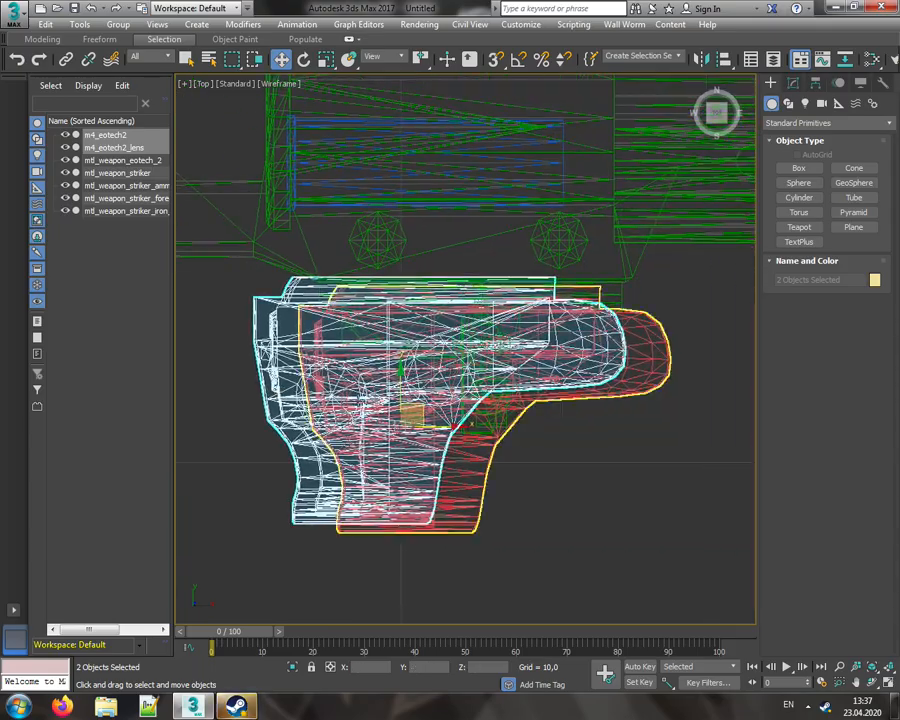
scroll(360, 400, "up", 3)
scroll(401, 422, "up", 4)
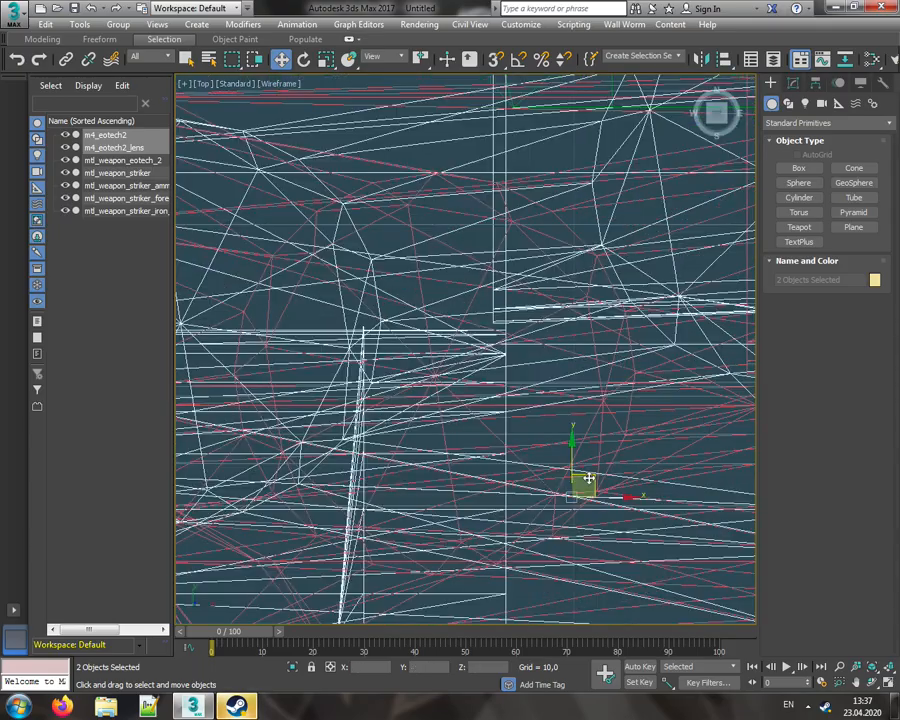
middle_click_drag(597, 458, 301, 249)
left_click_drag(544, 323, 542, 335)
scroll(440, 314, "down", 8)
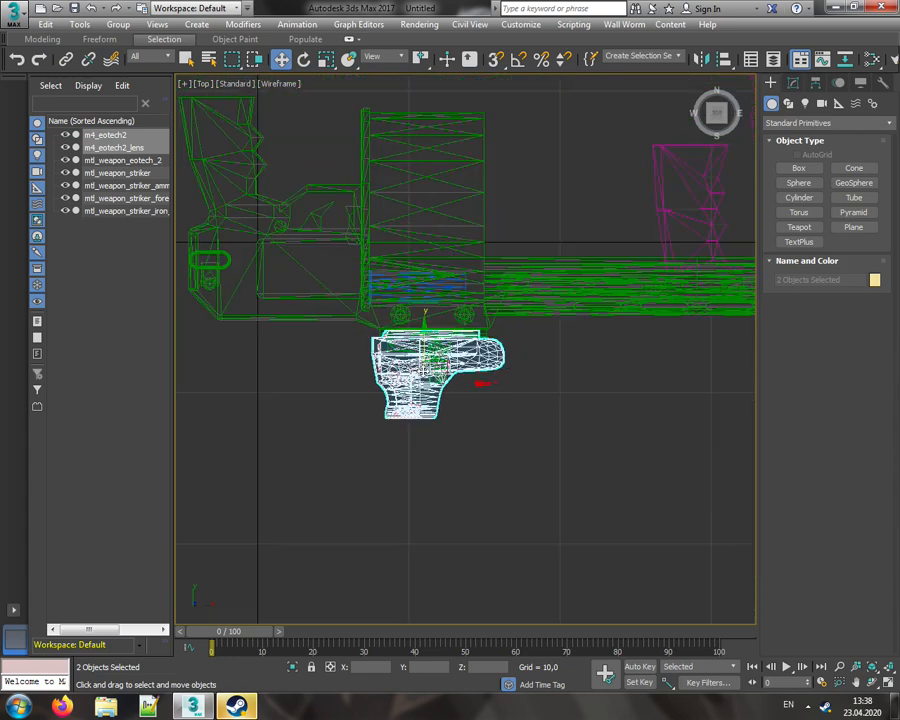
- Delete the original mtl_weapon_eotech_2 sight, leaving the merged one in its place
middle_click_drag(290, 89, 295, 192)
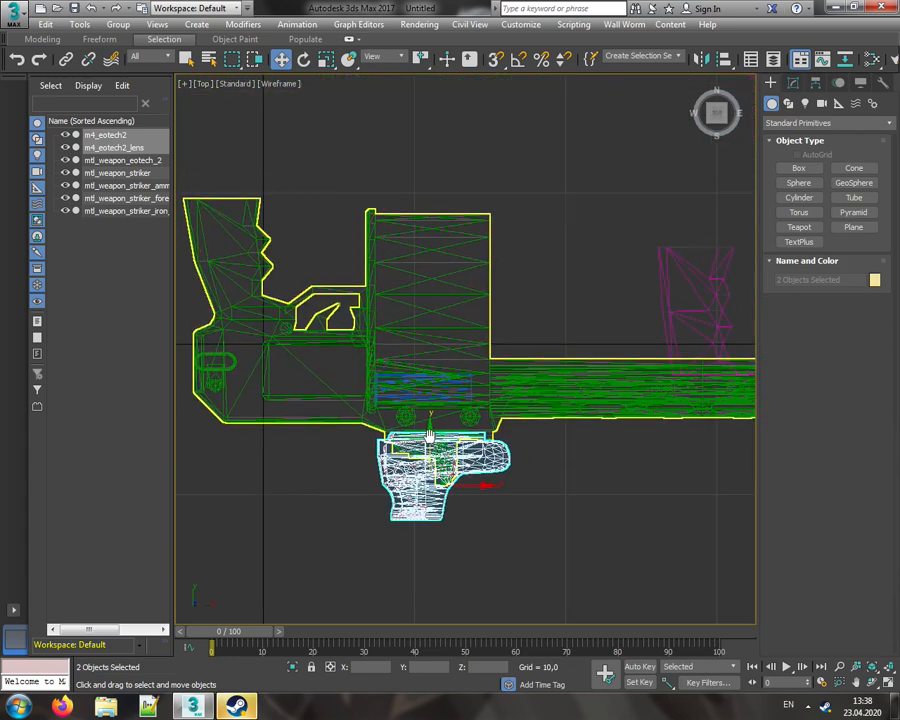
left_click(137, 161)
key("Delete")
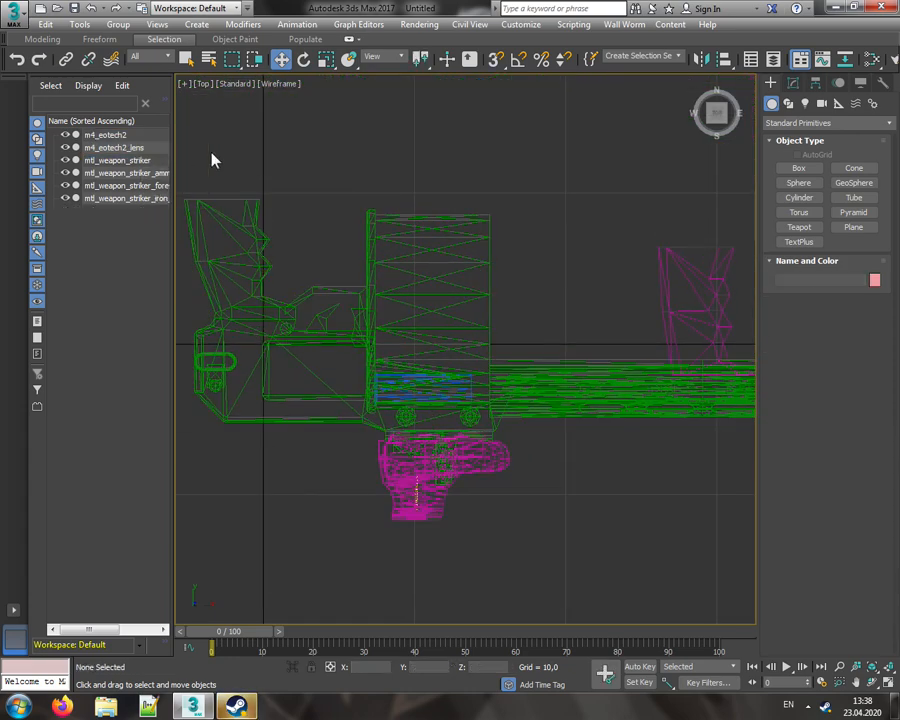
- Restore the four-viewport layout, maximize the Perspective viewport, and frame the whole weapon
left_click(184, 84)
left_click(236, 98)
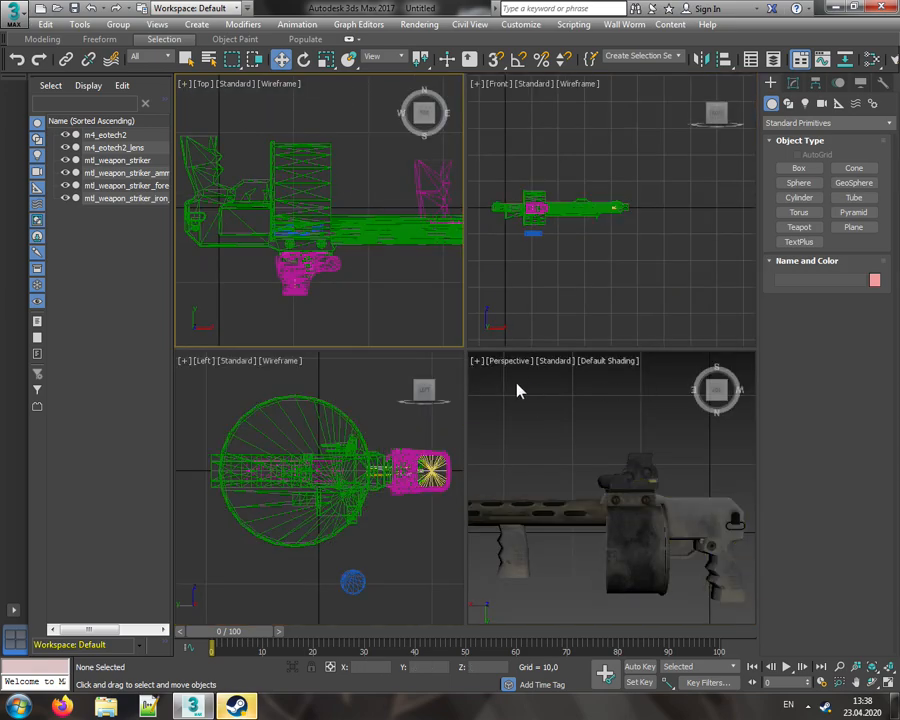
left_click(476, 362)
left_click(484, 373)
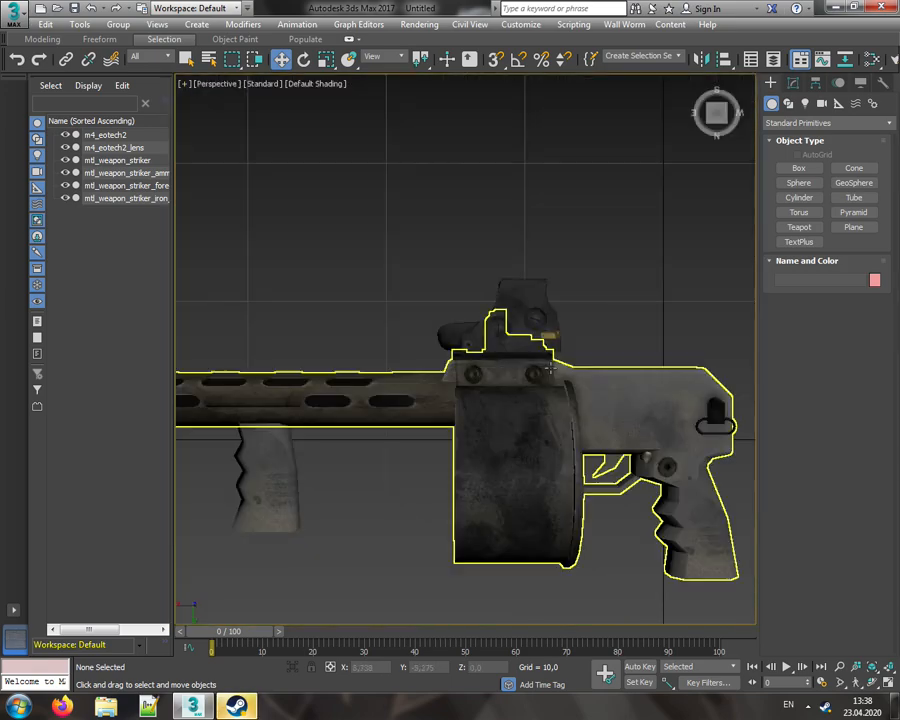
scroll(464, 343, "down", 4)
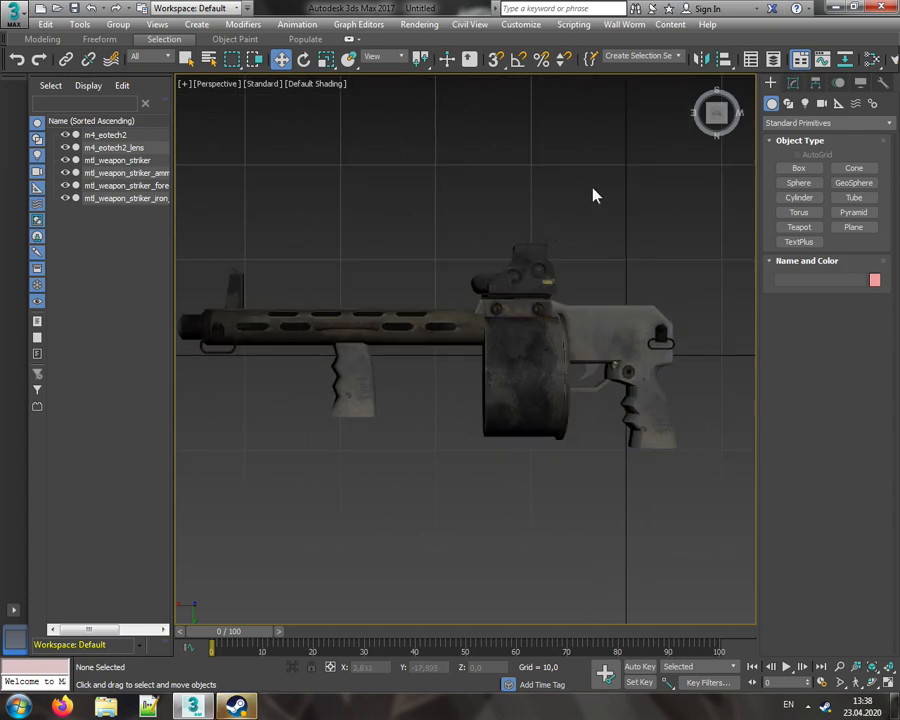
- Switch to the Steam chat, reply about looking for pp2000s with anims suitable for the mw2 model and asking to borrow a port, and return to 3ds Max
left_click(237, 706)
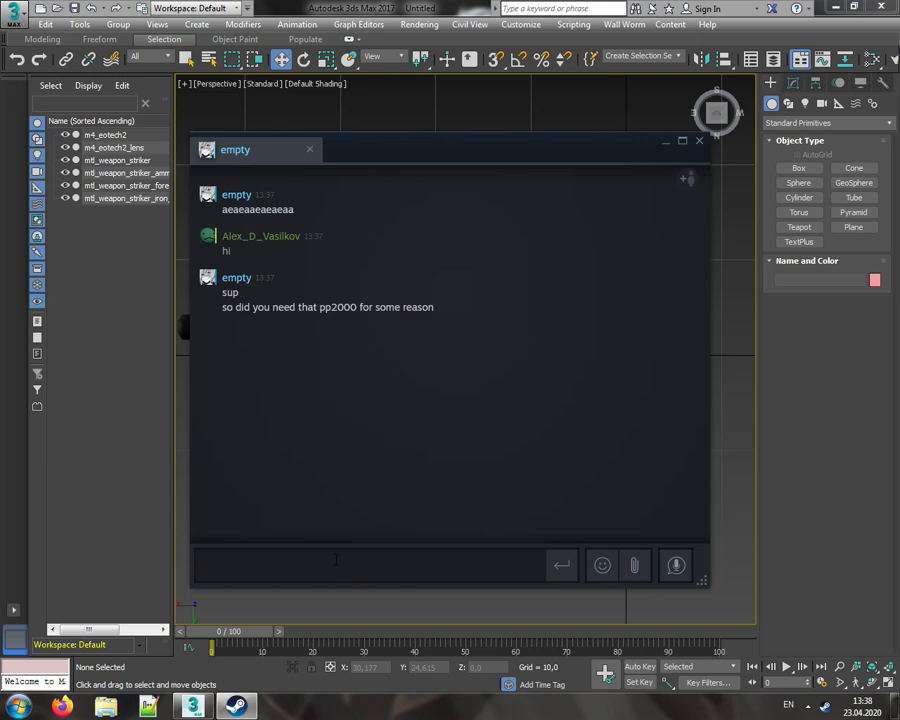
type("I dunno, just looking for pp2000s")
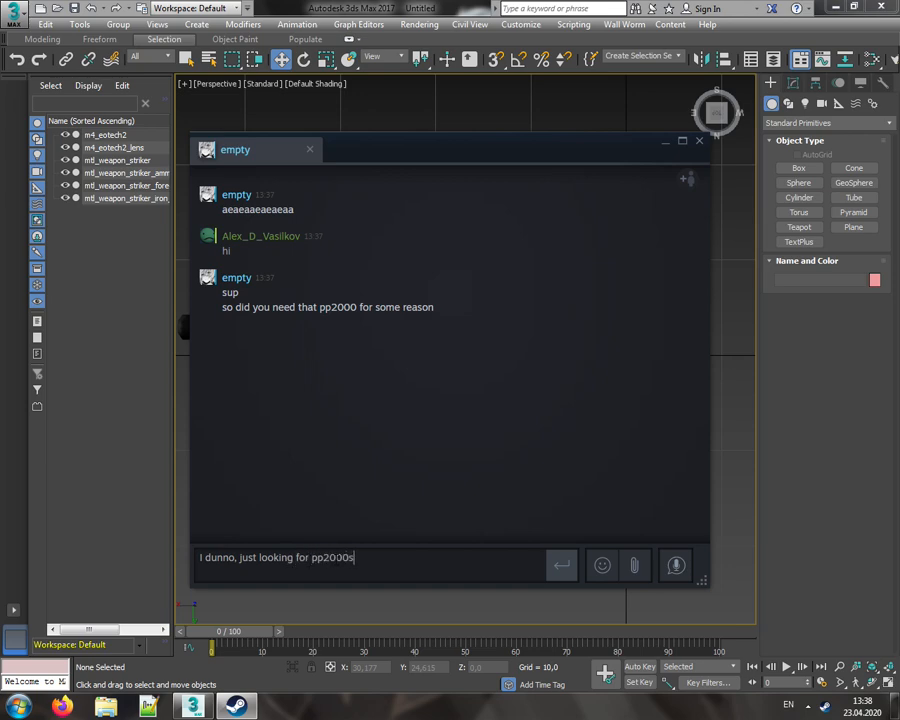
type("er")
key("Return")
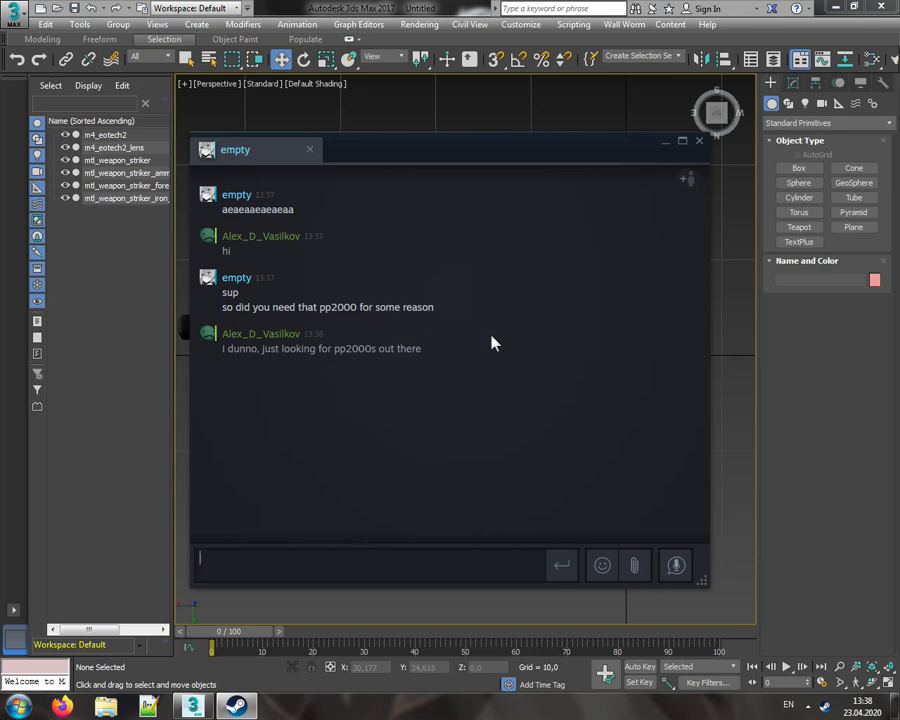
type("wa")
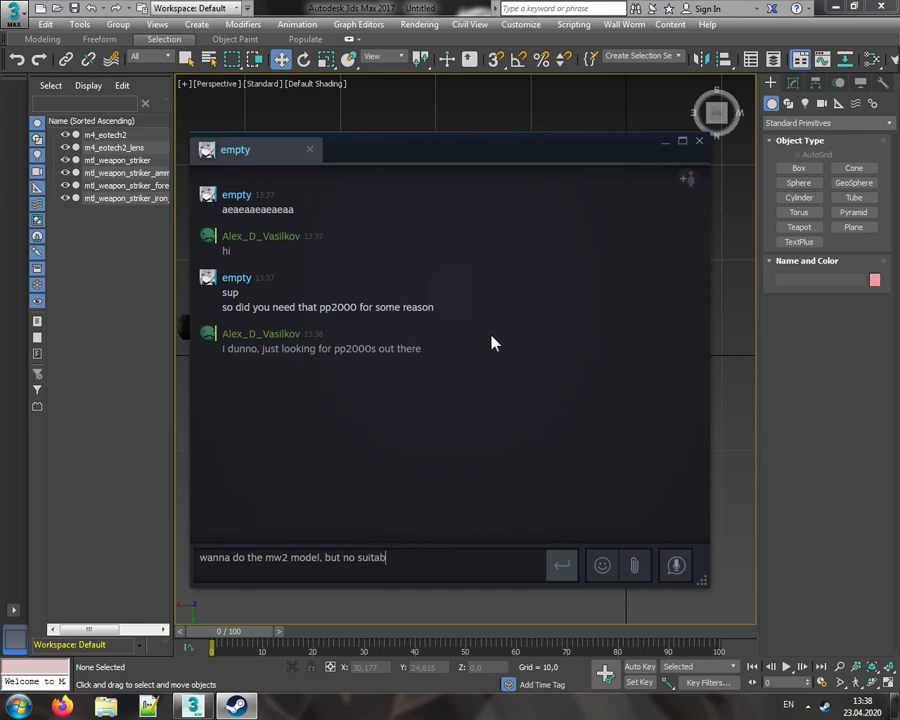
key("Return")
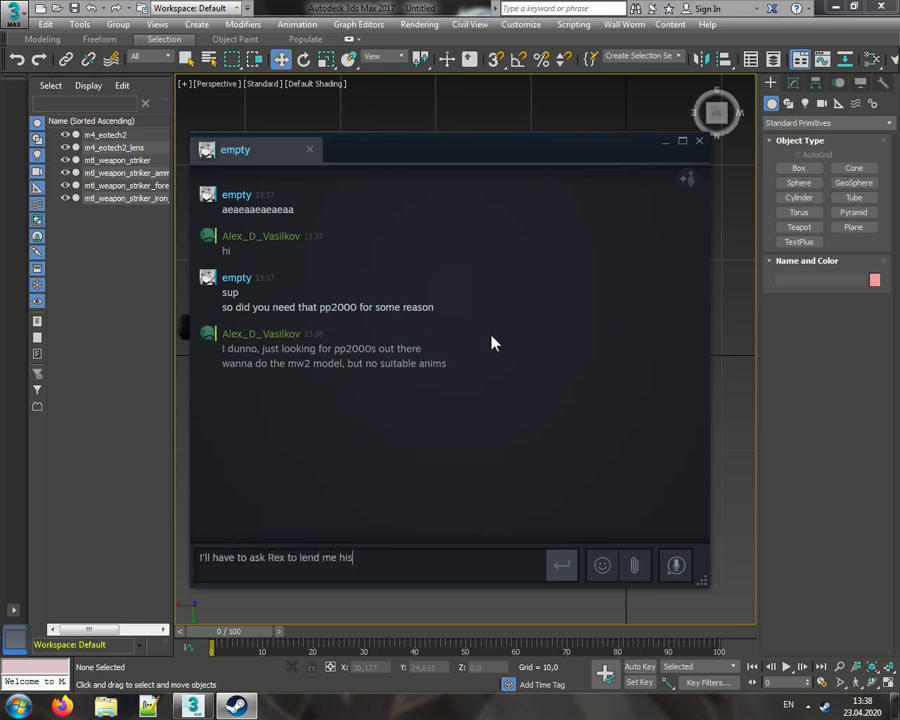
type("port")
key("Return")
left_click(380, 5)
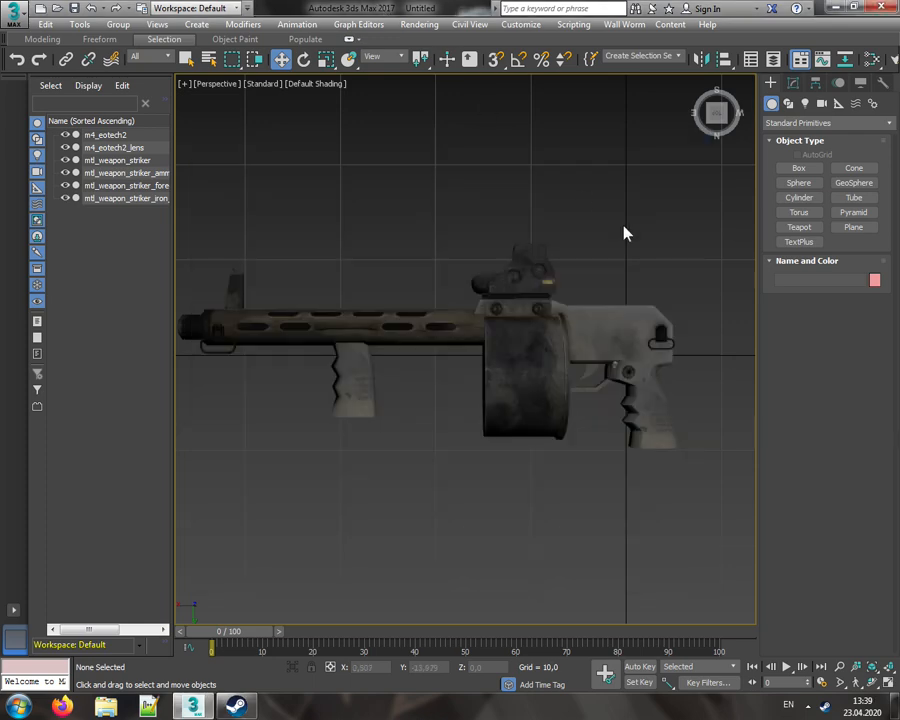
- Save the scene as Striker_mw2_v in the MW2 scenes folder
middle_click_drag(574, 195, 600, 207)
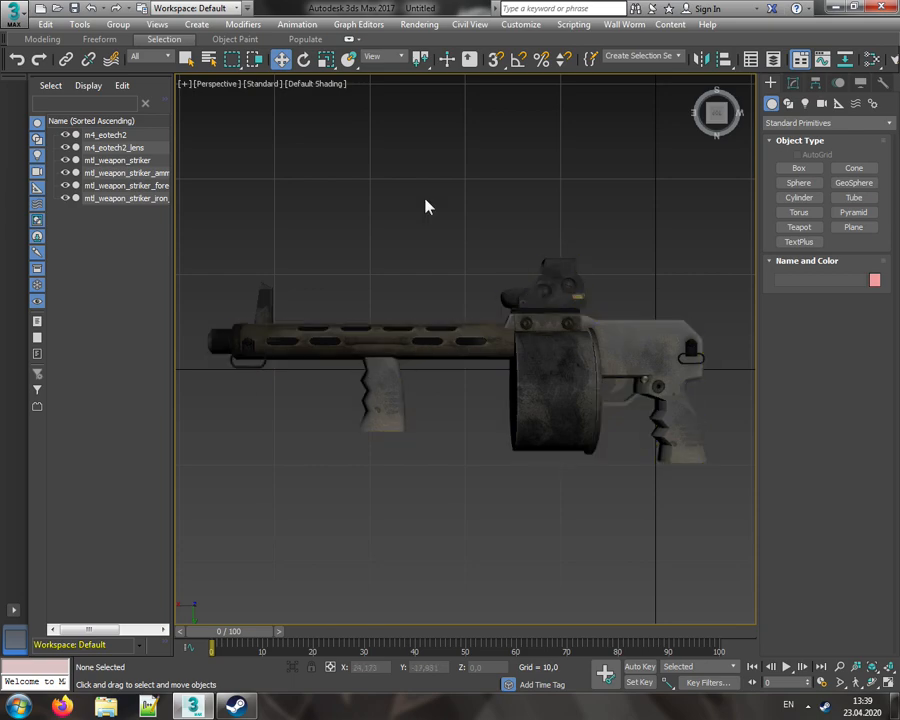
left_click(73, 10)
double_click(130, 251)
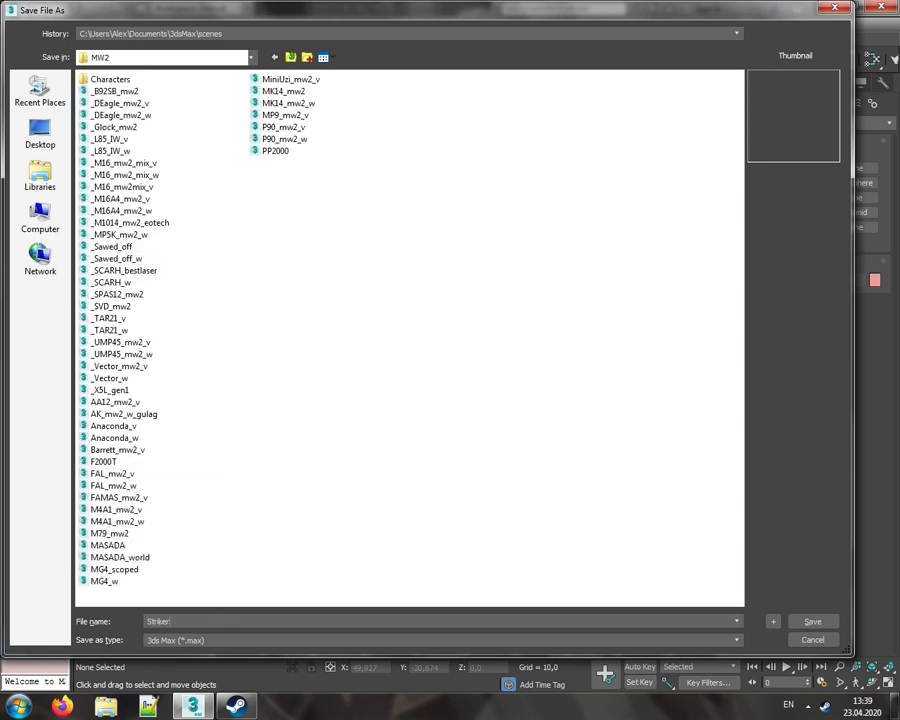
type("Striker_mw2_v")
key("Return")
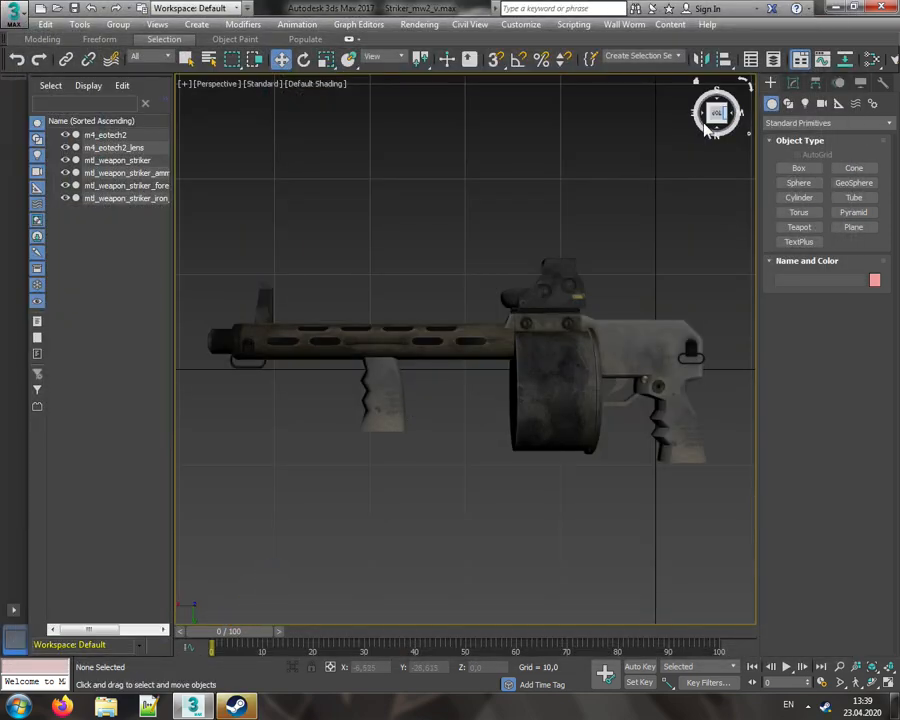
- Change the Perspective viewport's shading from Default Shading to Clay
left_click_drag(718, 118, 825, 60)
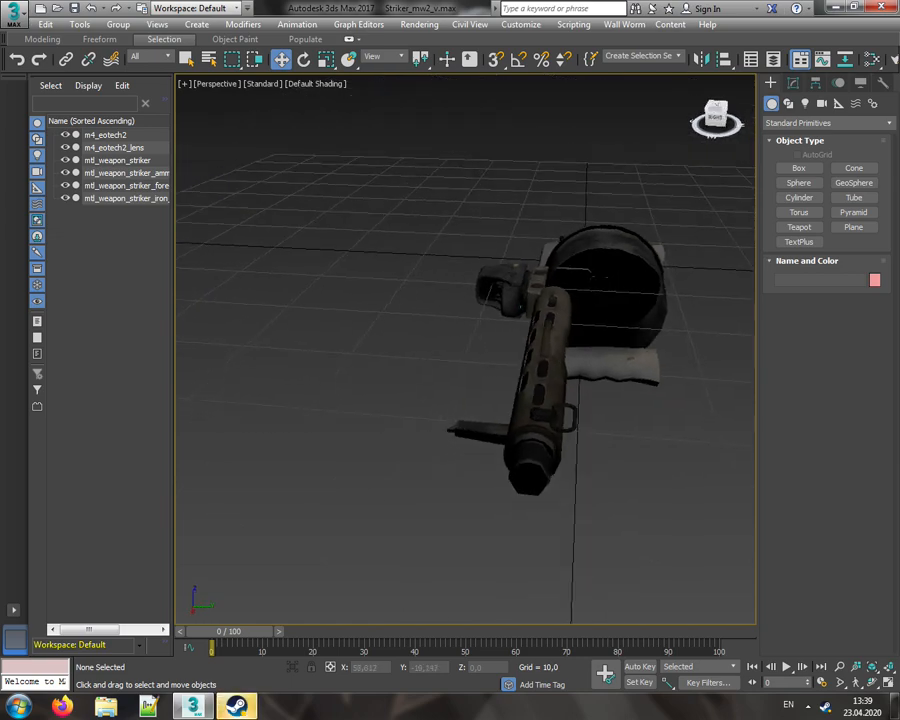
mouse_move(600, 275)
left_mouse_down()
mouse_move(572, 258)
mouse_move(604, 269)
left_mouse_up()
middle_click_drag(615, 291, 532, 279)
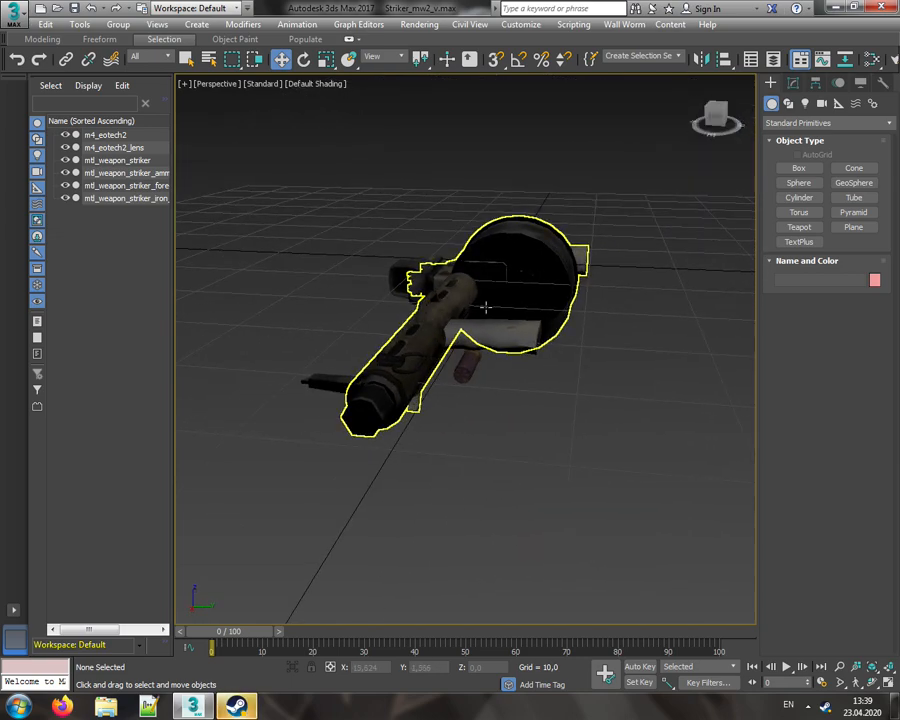
mouse_move(712, 115)
left_mouse_down()
mouse_move(738, 182)
mouse_move(658, 76)
mouse_move(688, 48)
mouse_move(704, 118)
left_mouse_up()
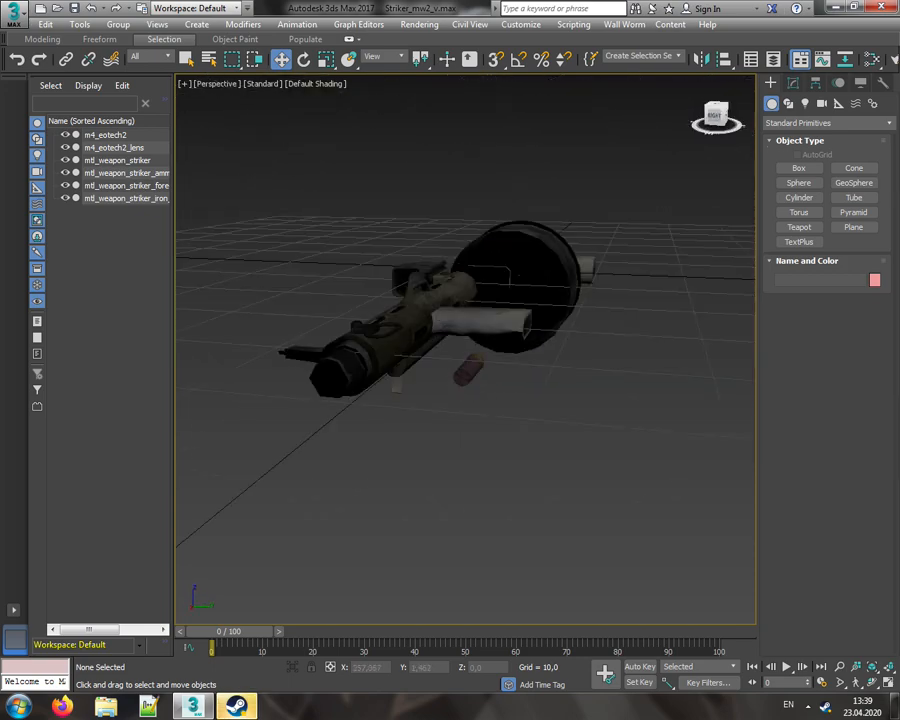
scroll(514, 271, "up", 5)
left_click(318, 84)
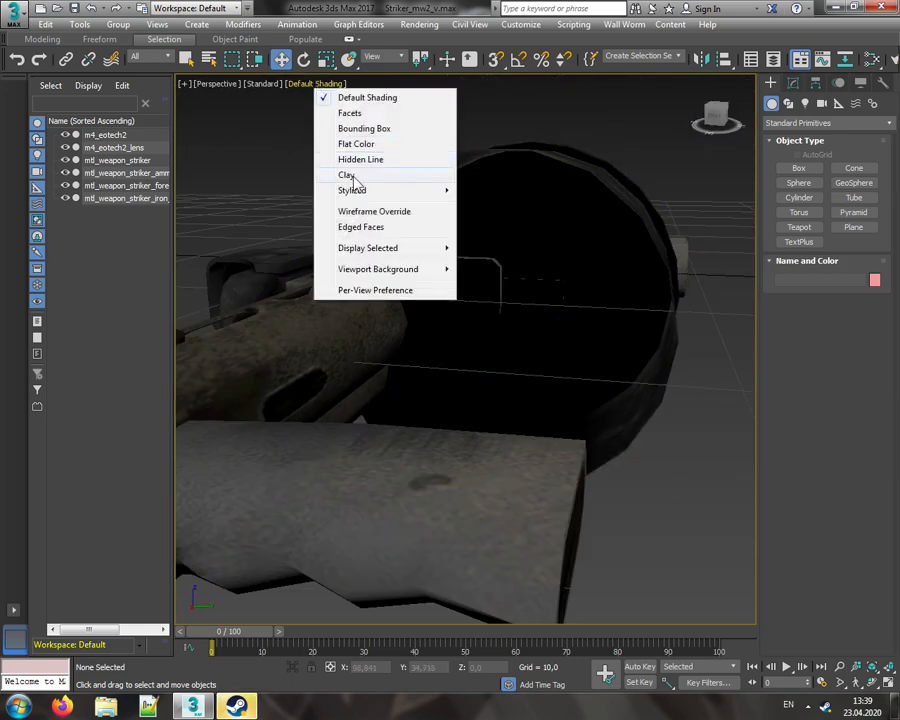
left_click(346, 176)
- Examine the clay-shaded weapon's geometry from the muzzle end and from behind, around the drum magazine, receiver and sight
mouse_move(712, 118)
left_mouse_down()
mouse_move(706, 166)
mouse_move(668, 118)
mouse_move(672, 110)
mouse_move(690, 124)
left_mouse_up()
middle_click_drag(282, 333, 525, 393, "alt")
scroll(520, 246, "down", 5)
scroll(476, 270, "up", 2)
scroll(476, 270, "up", 5)
scroll(476, 270, "down", 5)
scroll(515, 440, "up", 4)
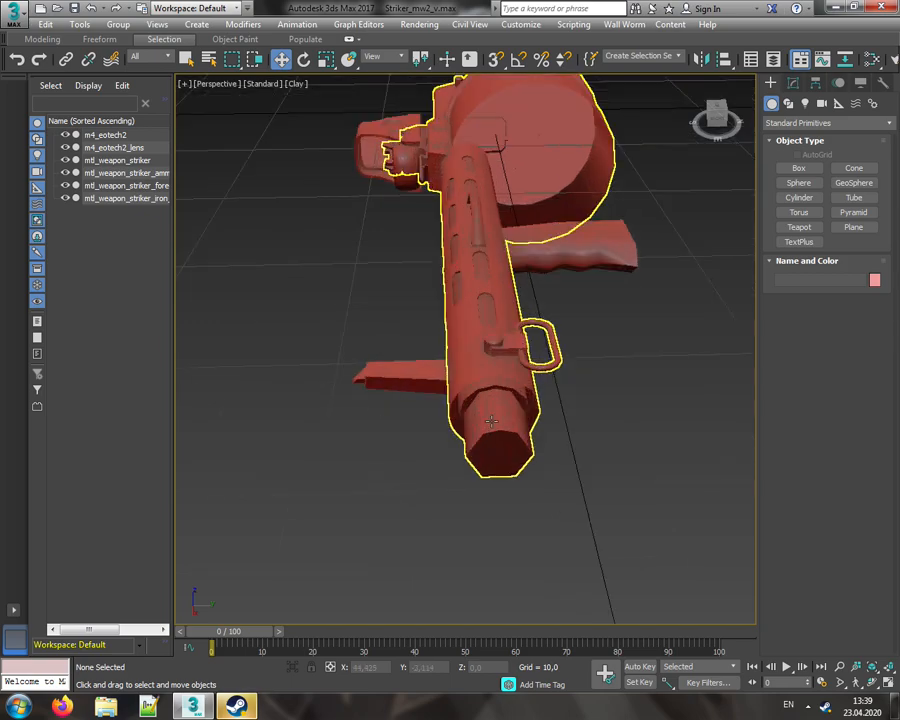
scroll(502, 440, "up", 3)
middle_click_drag(502, 440, 448, 442)
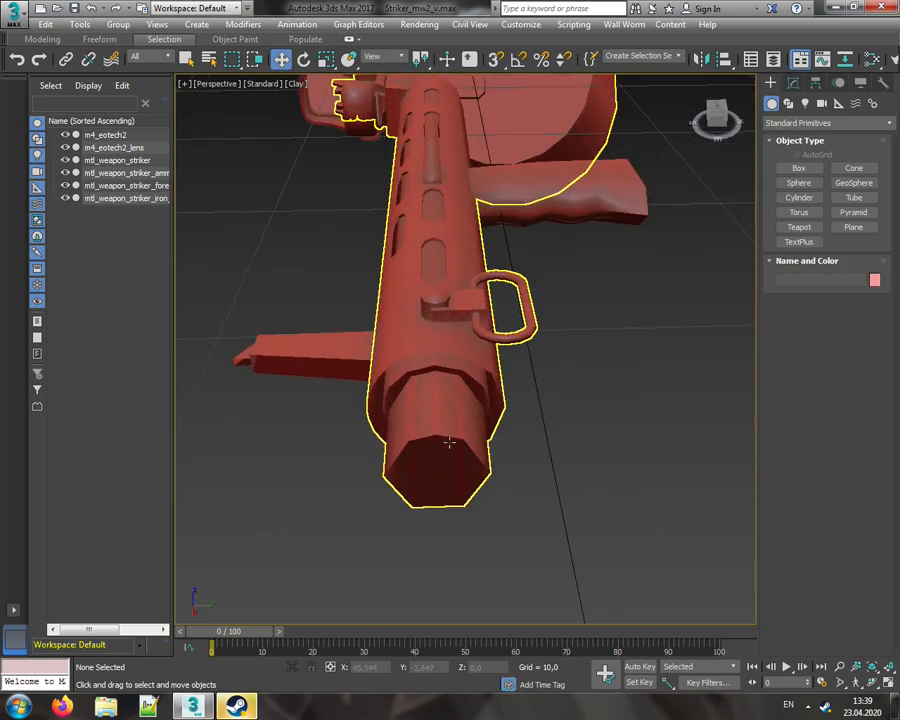
left_click_drag(709, 125, 605, 115)
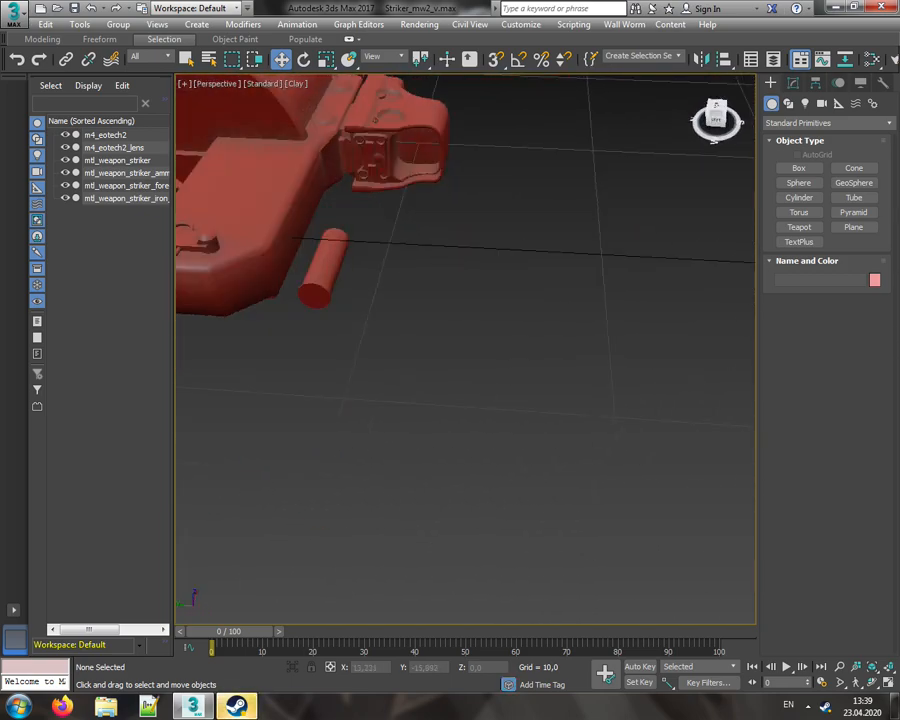
middle_click_drag(572, 228, 641, 320)
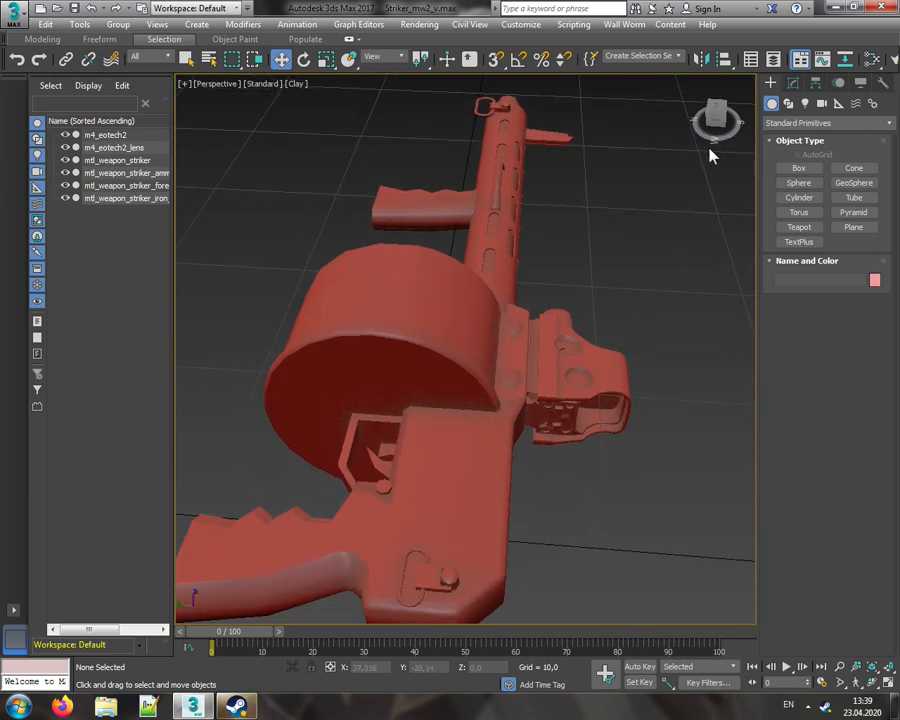
left_click_drag(716, 120, 679, 206)
middle_click_drag(679, 206, 683, 201)
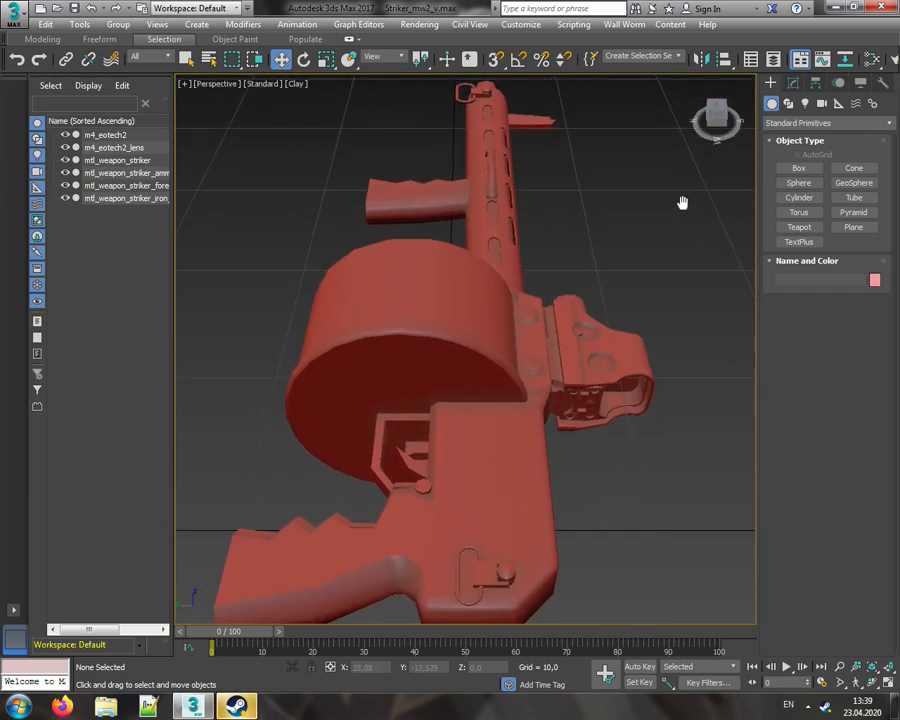
- Inspect the sight, drum and foregrip up close, and return to a straight profile view of the whole weapon
left_click(370, 262)
left_click(714, 117)
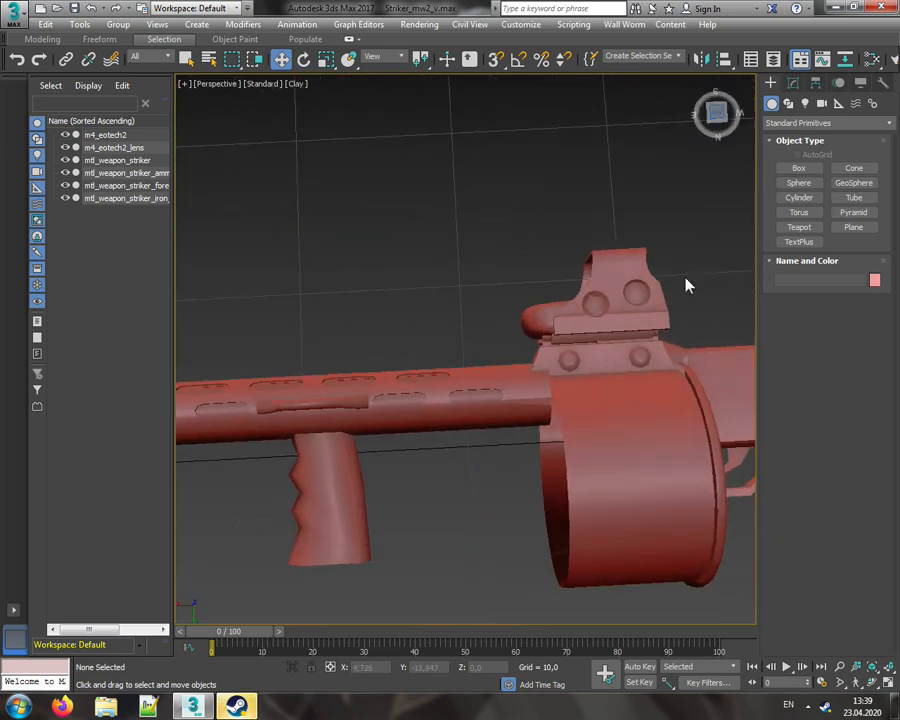
middle_click_drag(621, 417, 465, 340)
mouse_move(716, 121)
left_mouse_down()
mouse_move(714, 108)
mouse_move(717, 142)
mouse_move(713, 113)
mouse_move(716, 121)
left_mouse_up()
left_click(717, 118)
scroll(508, 281, "down", 3)
middle_click_drag(502, 273, 570, 295)
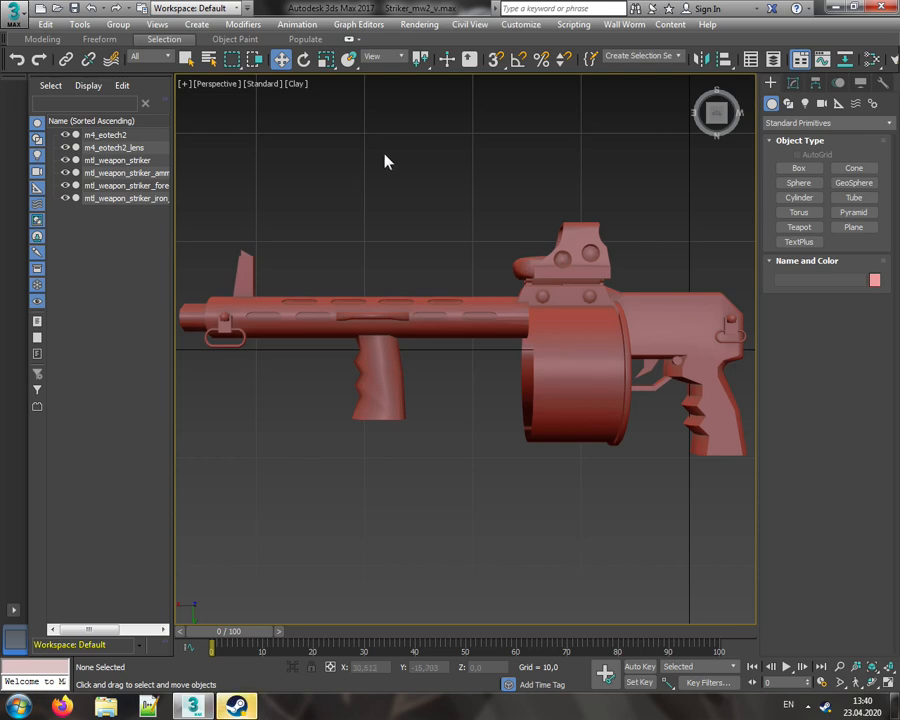
left_click_drag(716, 113, 710, 235)
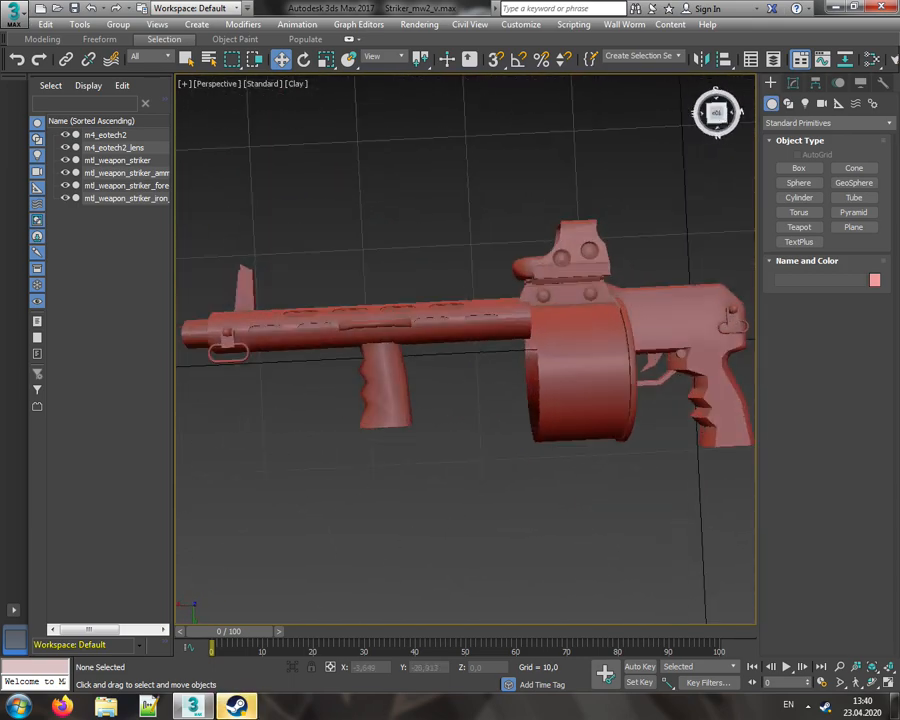
left_click(717, 113)
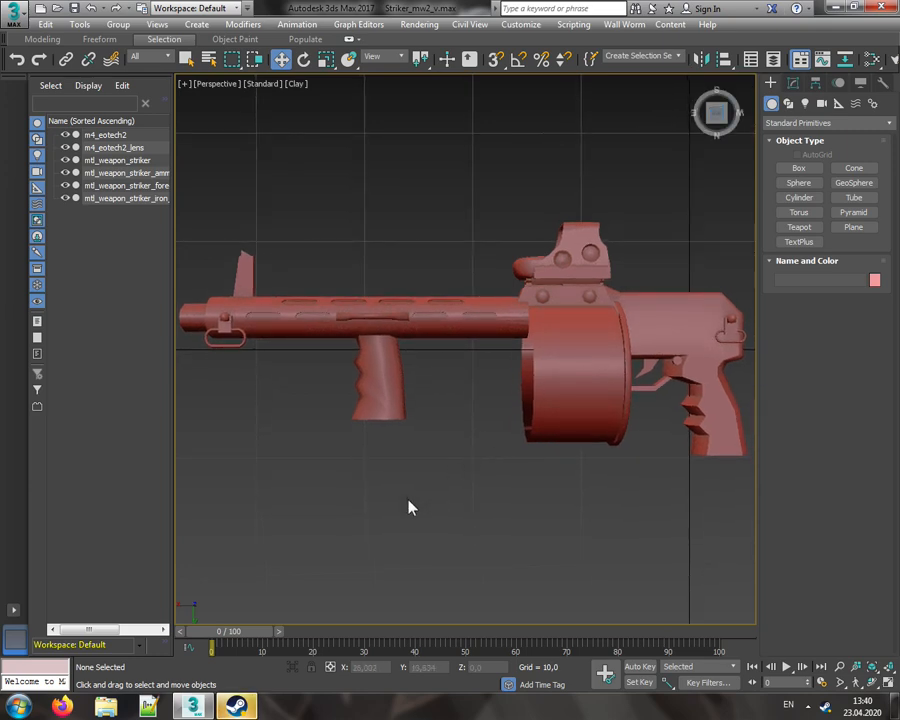
- Switch to the Steam chat, reply "exactly", and return to 3ds Max
left_click(240, 707)
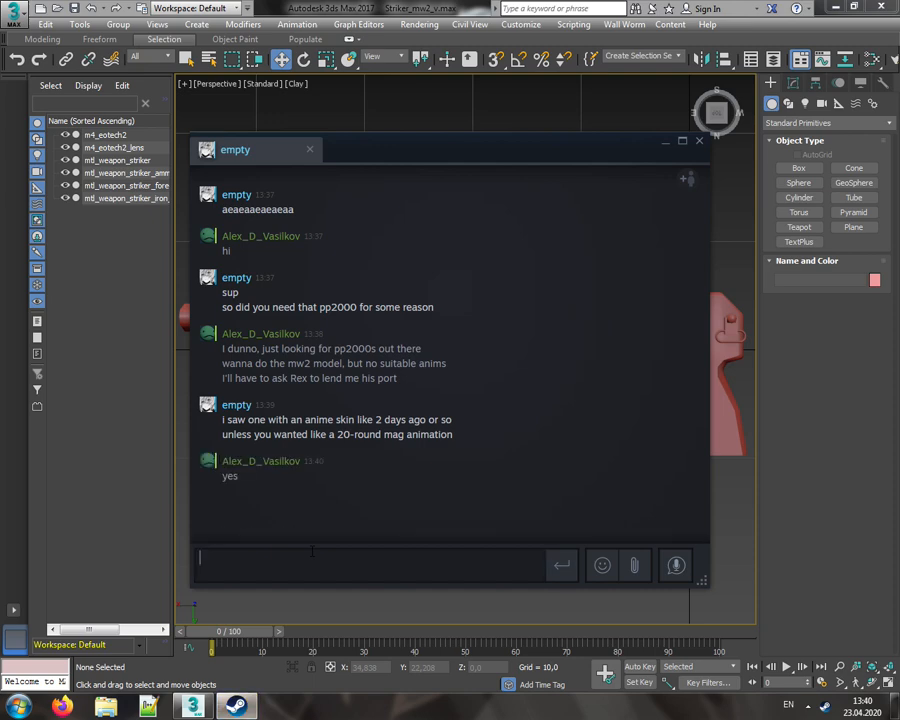
type("exactl")
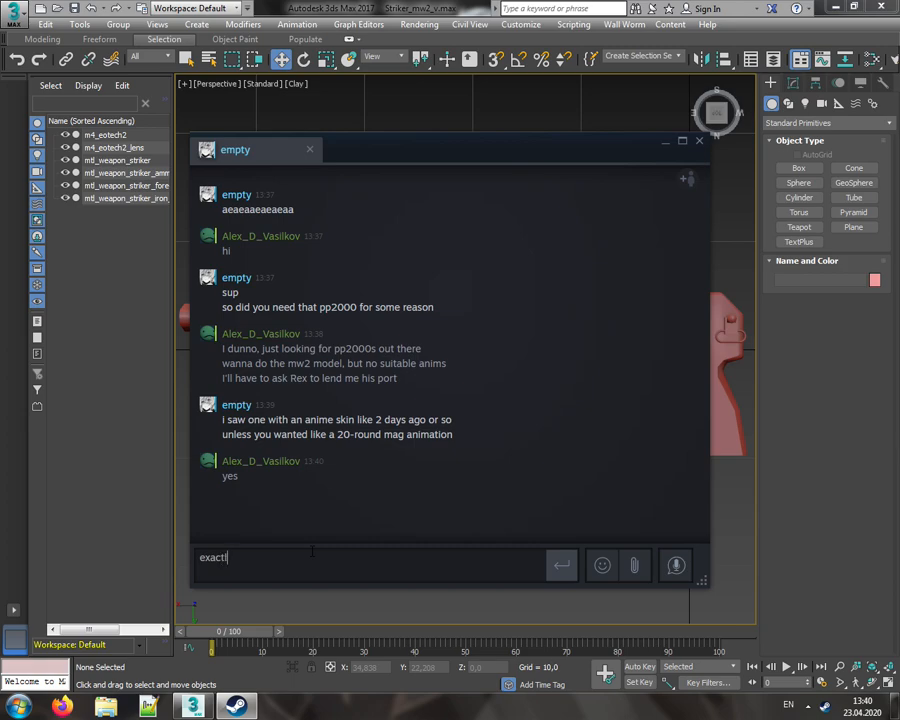
type("y")
key("Return")
left_click(338, 8)
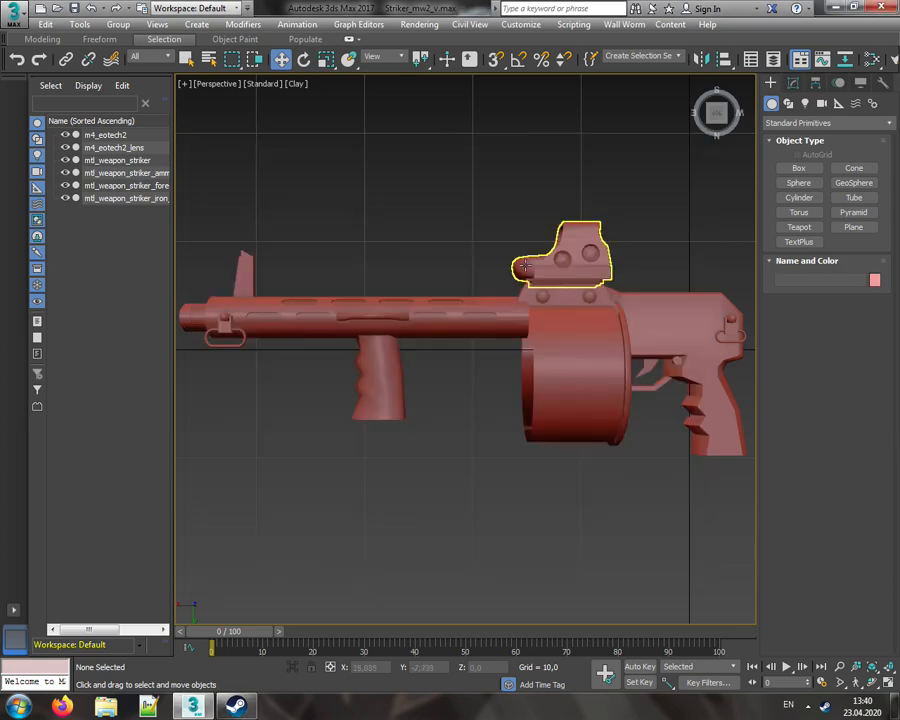
- Rename m4_eotech2 to str_eotech2 and m4_eotech2_lens to str_eotech2_lens
left_click_drag(713, 110, 720, 112)
middle_click_drag(520, 410, 627, 258, "alt")
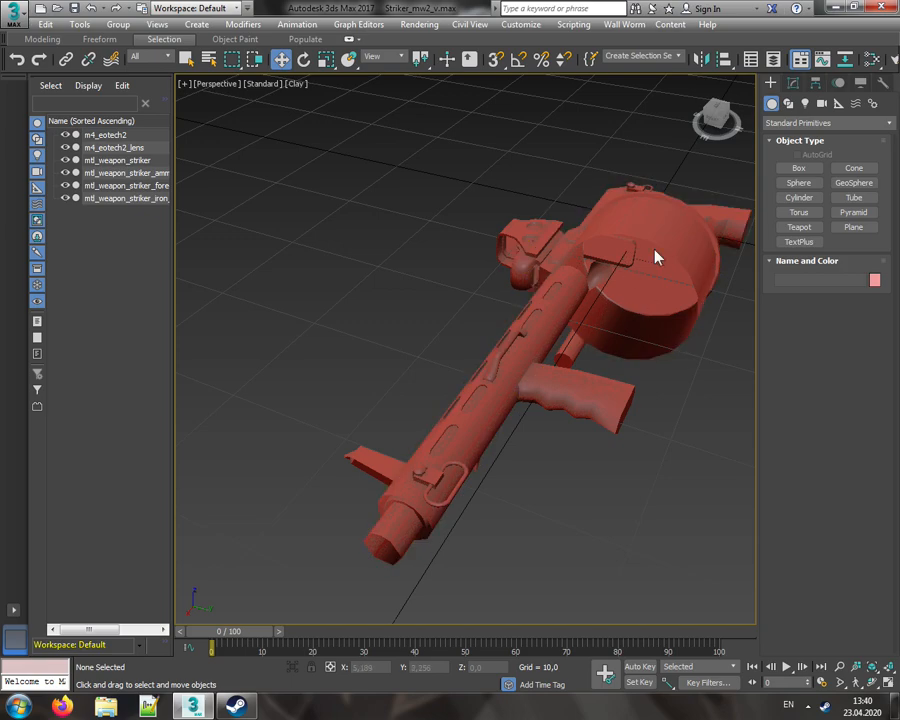
middle_click_drag(667, 247, 474, 248, "alt")
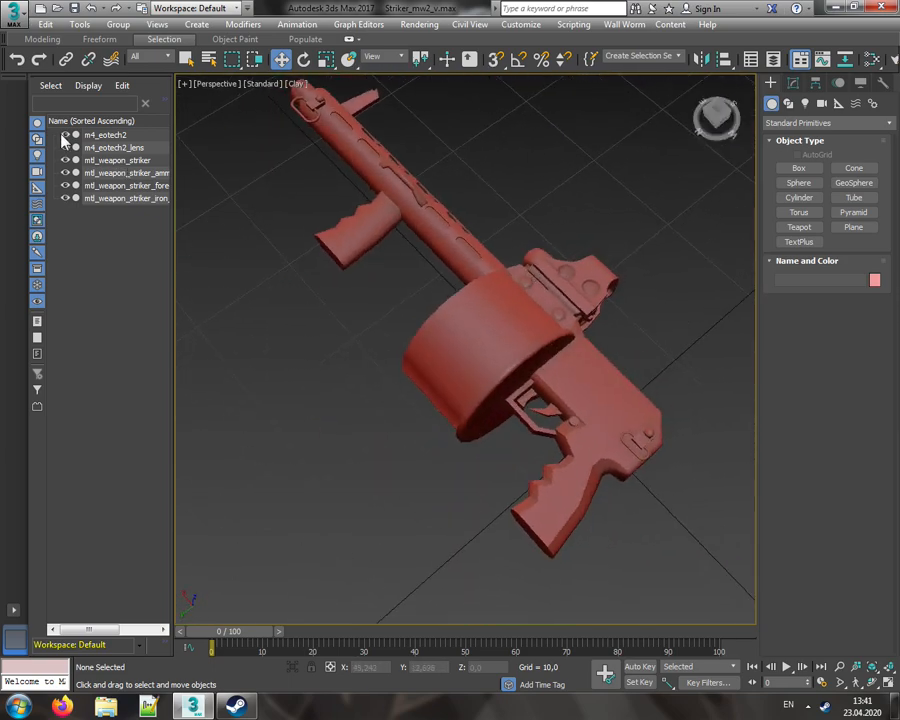
left_click(96, 136)
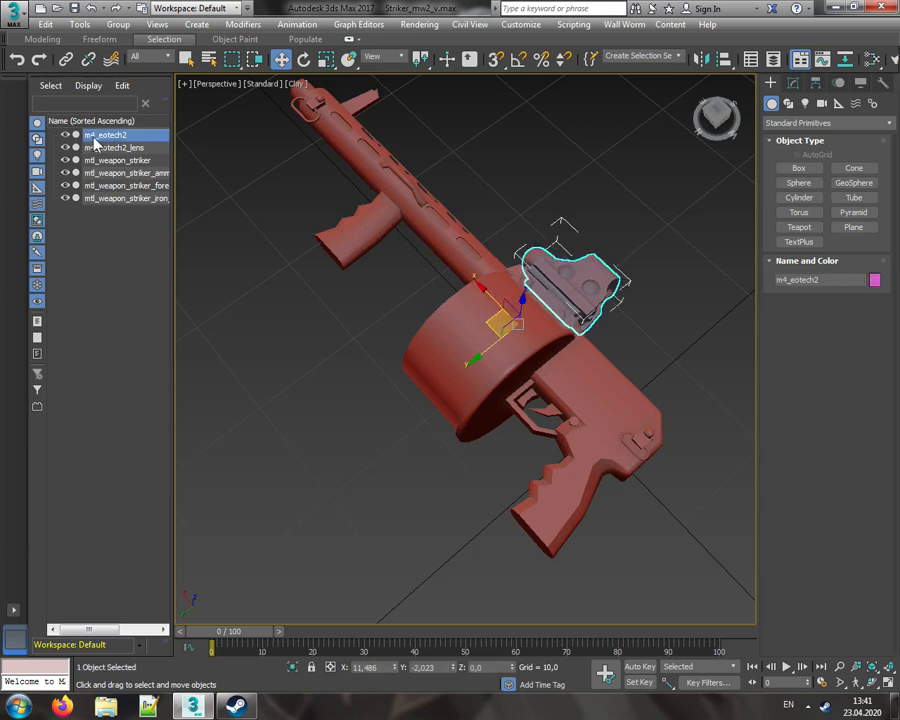
left_click(94, 138)
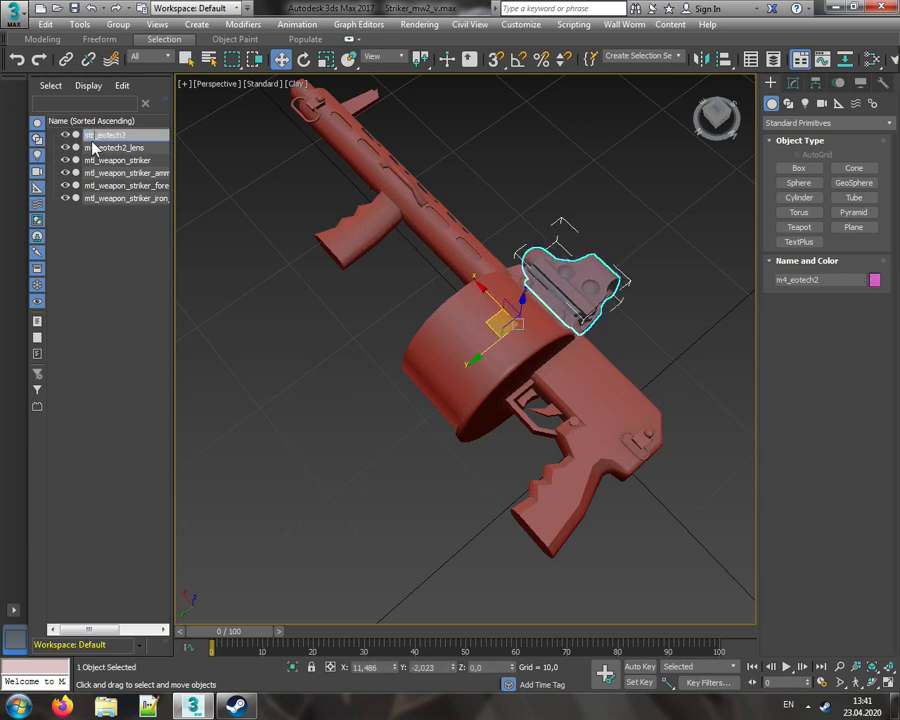
left_click(93, 147)
left_click(93, 147)
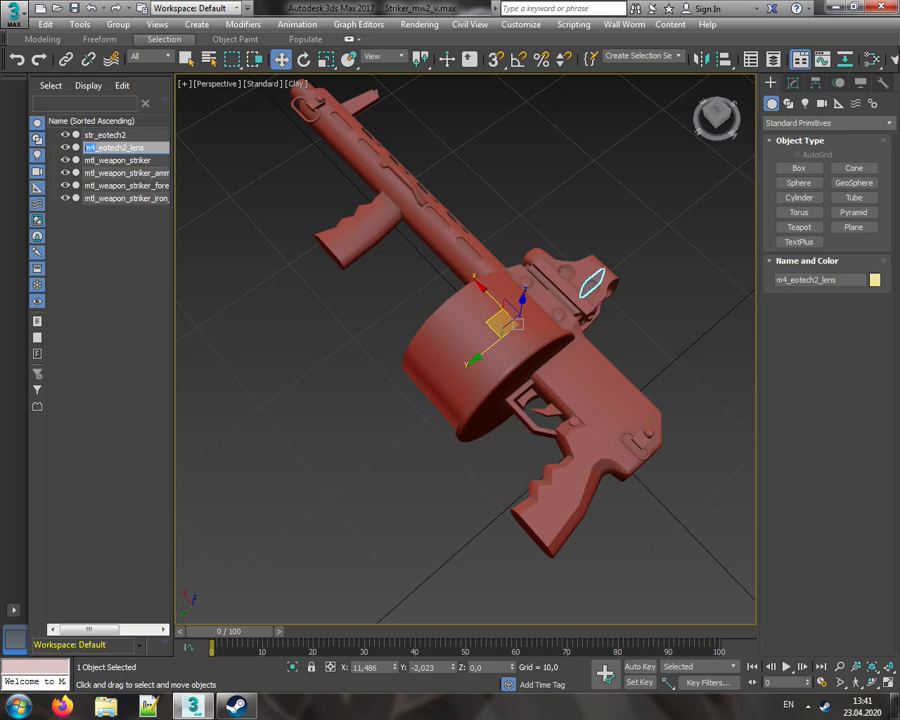
type("str")
left_click(585, 245)
- Move only the pivots of str_eotech2 and str_eotech2_lens to the world origin, and deselect both objects
left_click(583, 270)
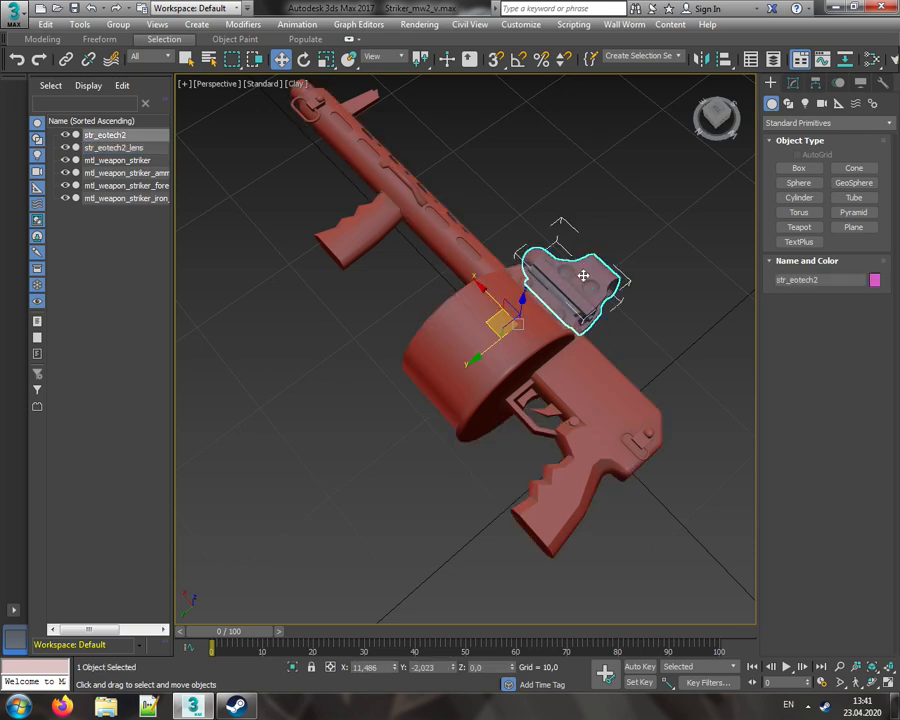
left_click(124, 150, "ctrl")
left_click(815, 103)
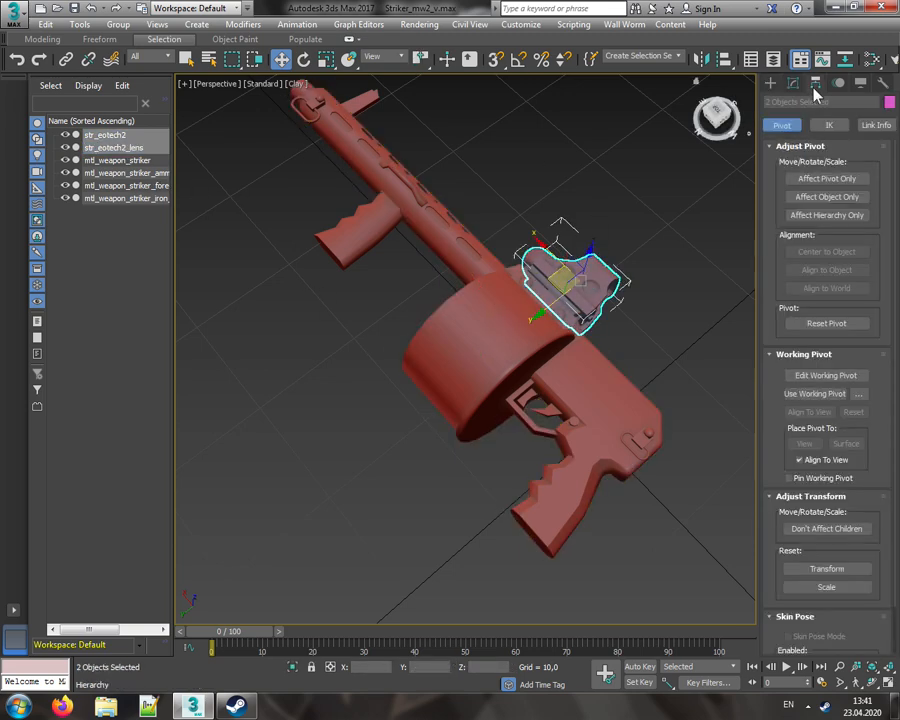
left_click(826, 178)
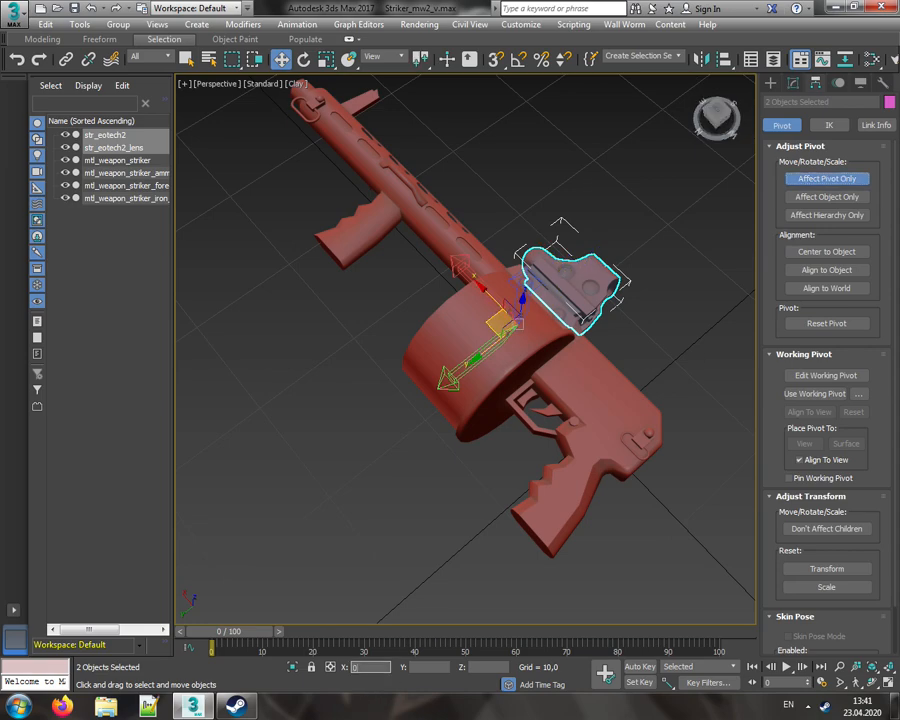
left_click_drag(498, 322, 572, 430)
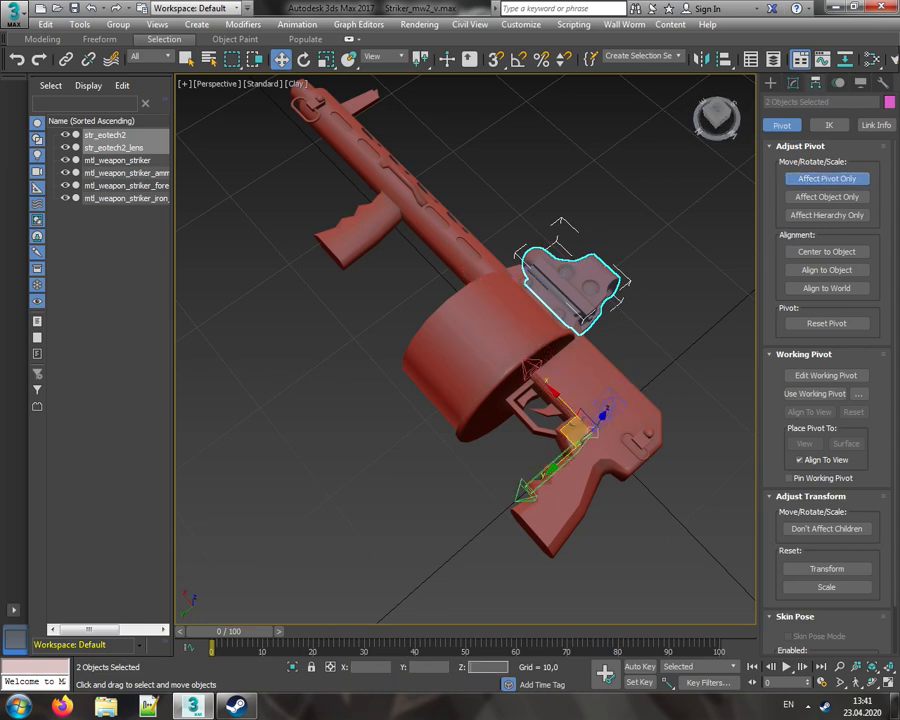
left_click(826, 178)
left_click(617, 404)
left_click(633, 187)
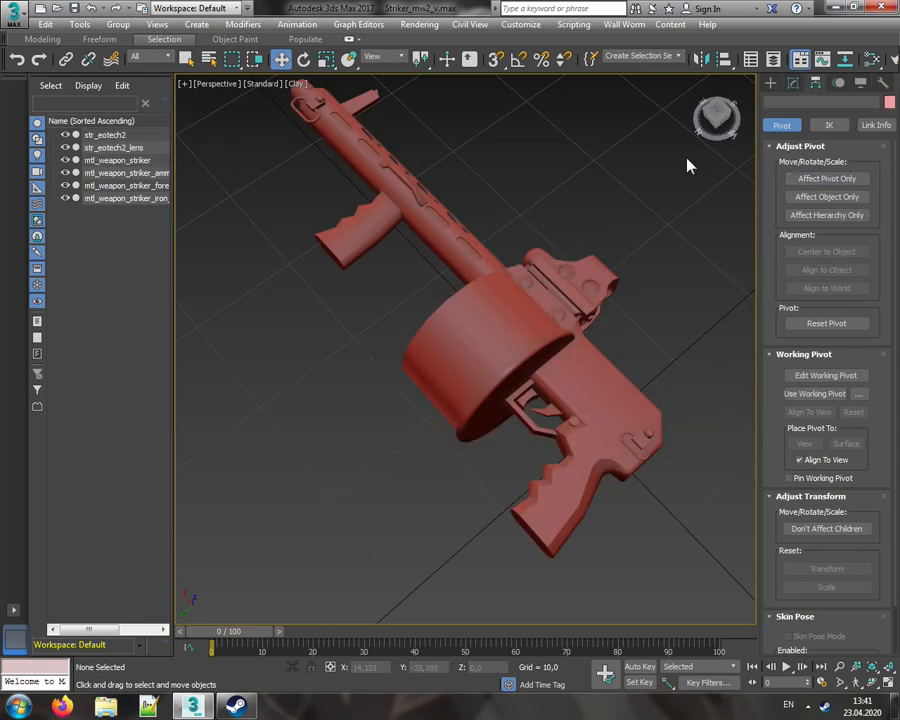
mouse_move(714, 118)
left_mouse_down()
mouse_move(752, 112)
mouse_move(748, 122)
mouse_move(752, 98)
mouse_move(772, 84)
mouse_move(758, 112)
mouse_move(722, 122)
left_mouse_up()
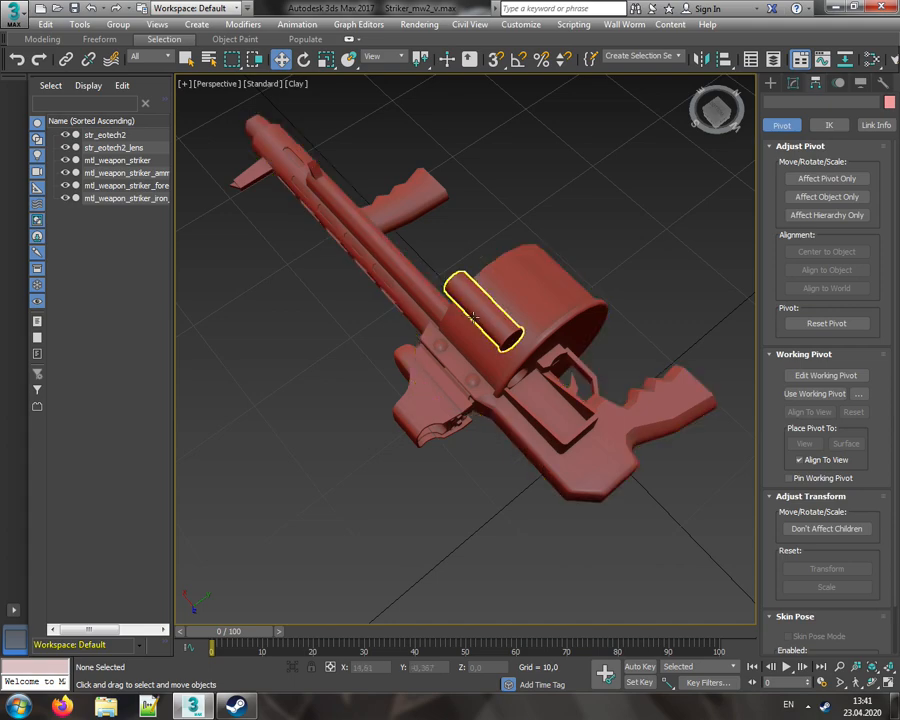
left_click(74, 8)
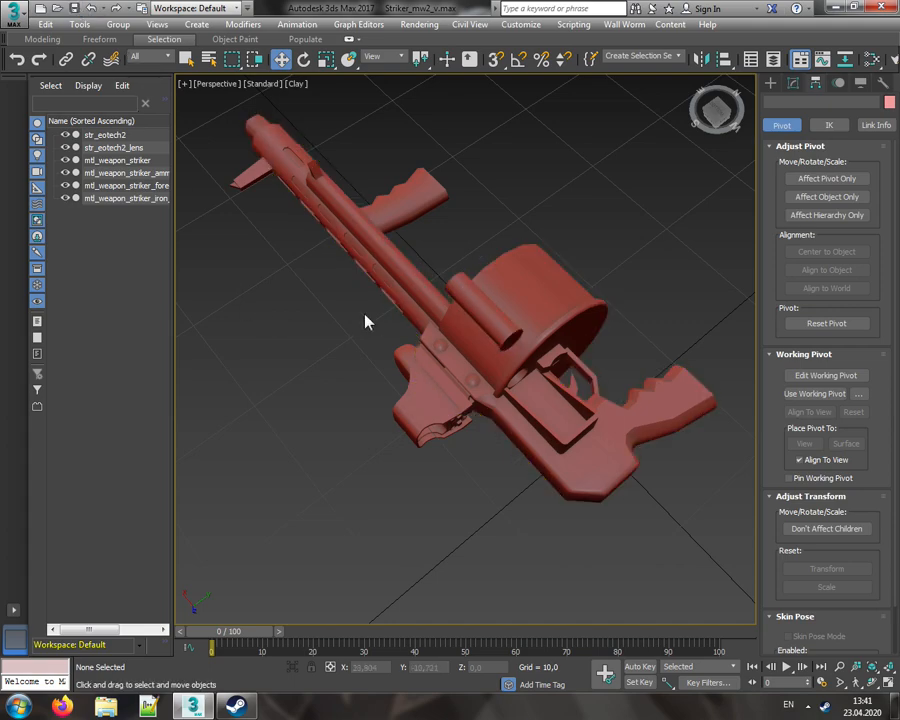
mouse_move(712, 108)
left_mouse_down()
mouse_move(722, 118)
mouse_move(708, 110)
mouse_move(724, 88)
mouse_move(717, 112)
left_mouse_up()
middle_click_drag(215, 320, 709, 255, "alt")
scroll(633, 364, "up", 5)
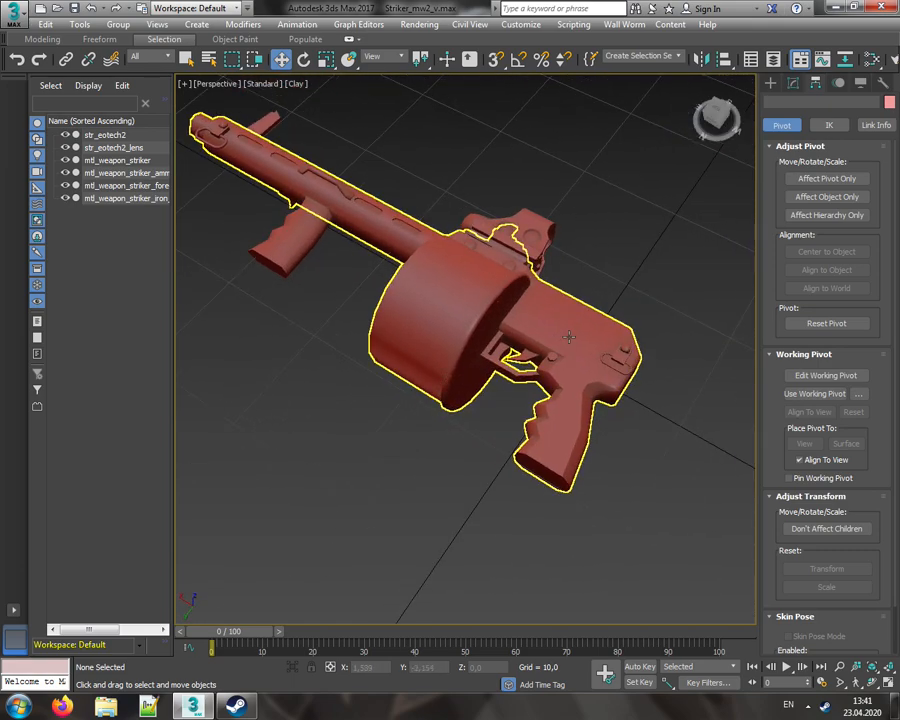
- Select the main weapon mesh mtl_weapon_striker and enter its Polygon sub-object level
scroll(560, 262, "up", 2)
left_click(560, 262)
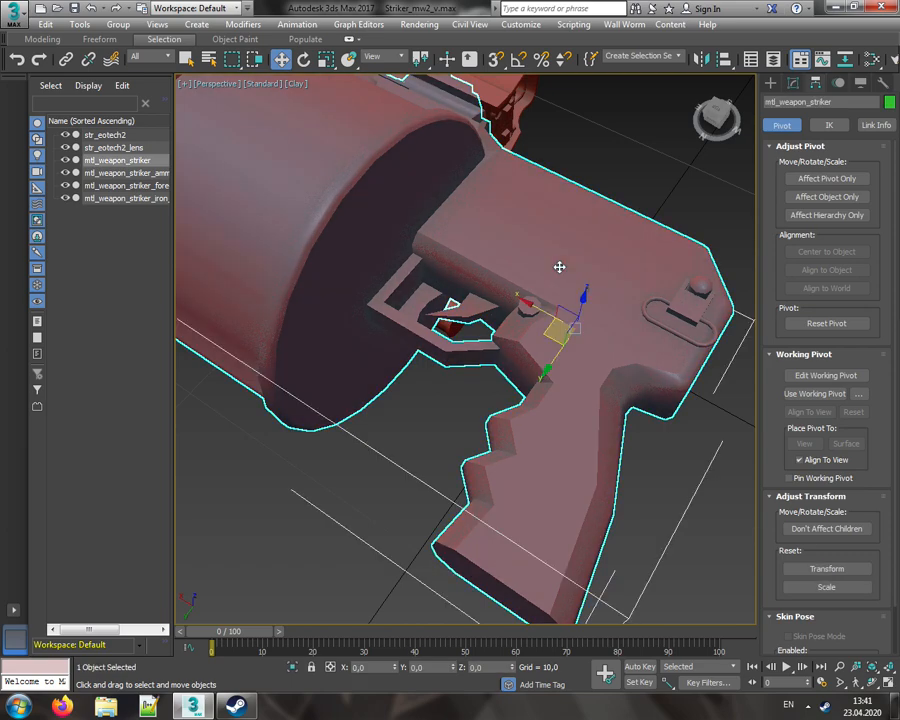
left_click(793, 84)
left_click(772, 145)
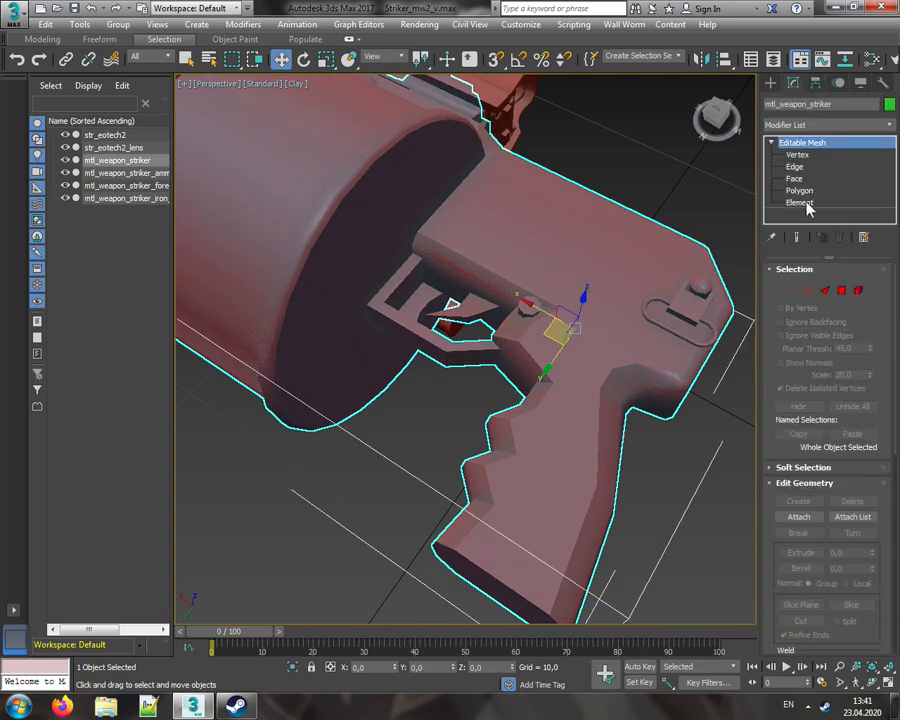
left_click(797, 202)
key("4")
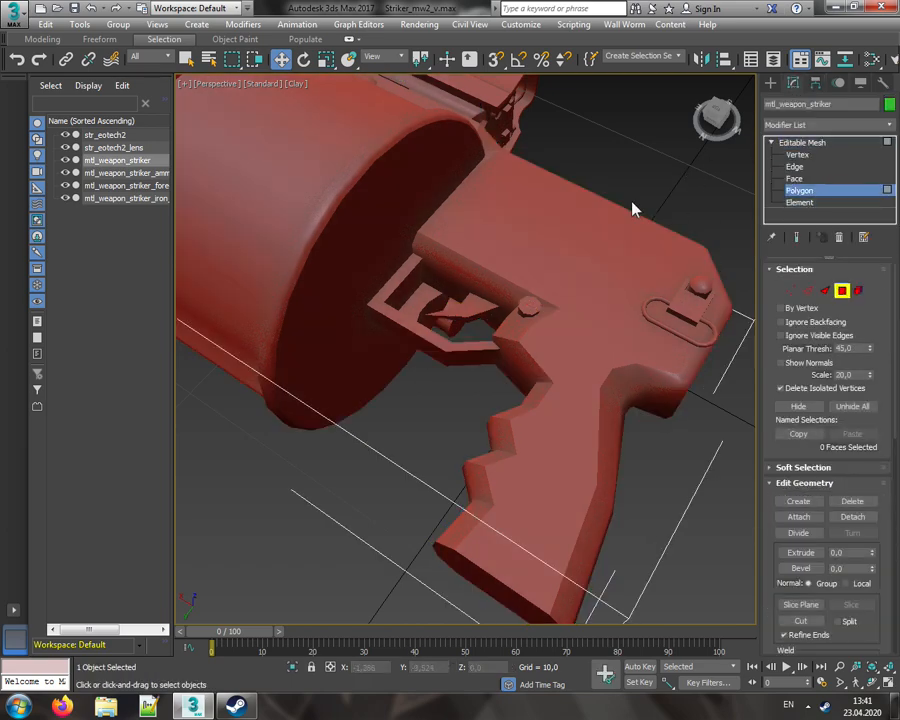
- Pick single polygons on the receiver, pistol grip and drum to examine how the mesh faces are divided
left_click(533, 226)
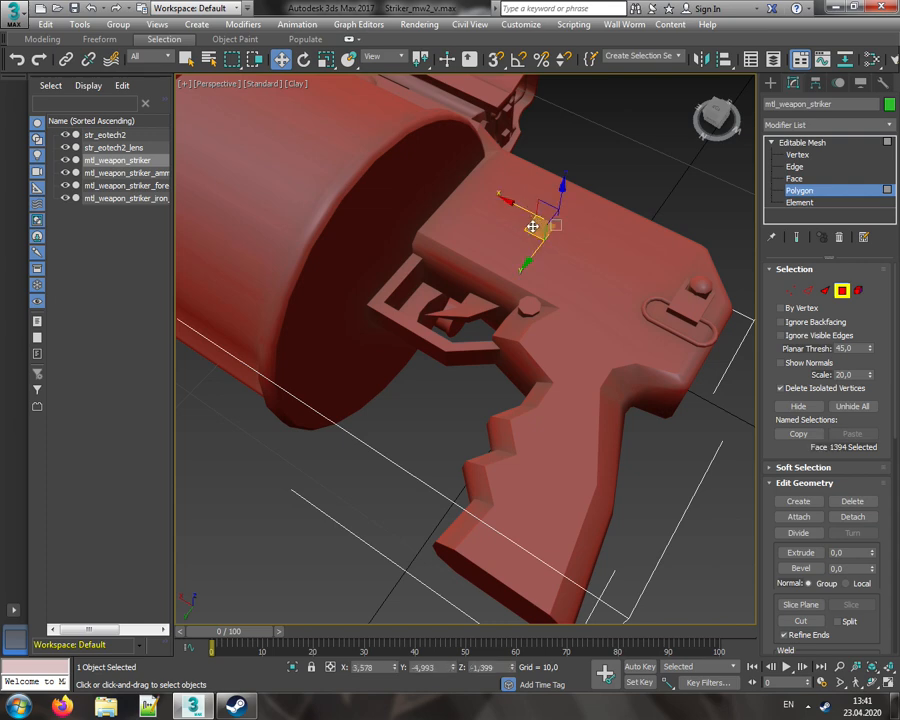
left_click(444, 230)
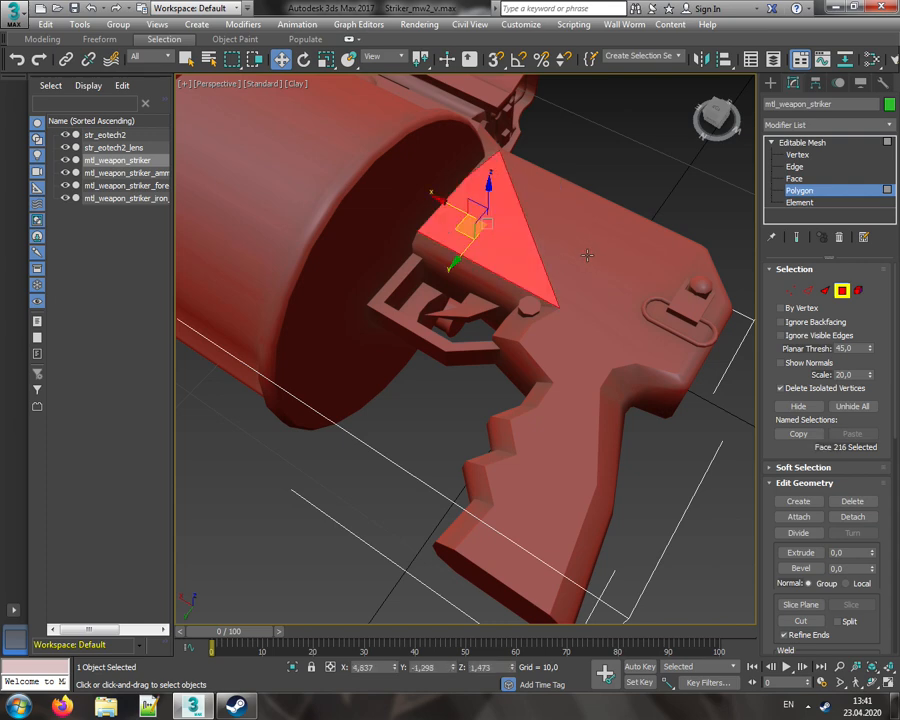
left_click(517, 470)
right_click(556, 466)
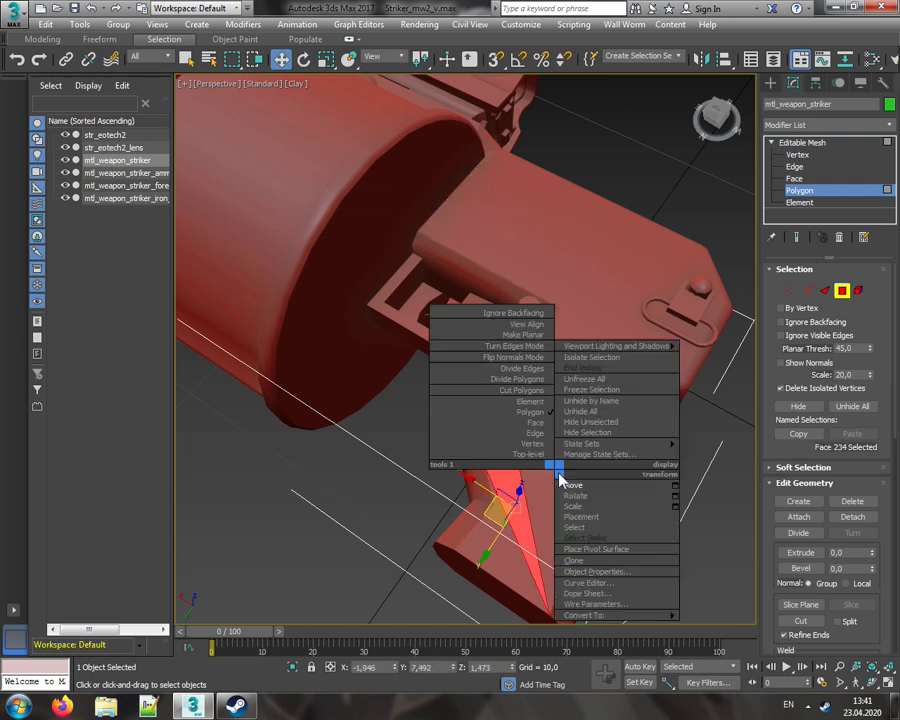
left_click(588, 526)
left_click(540, 428)
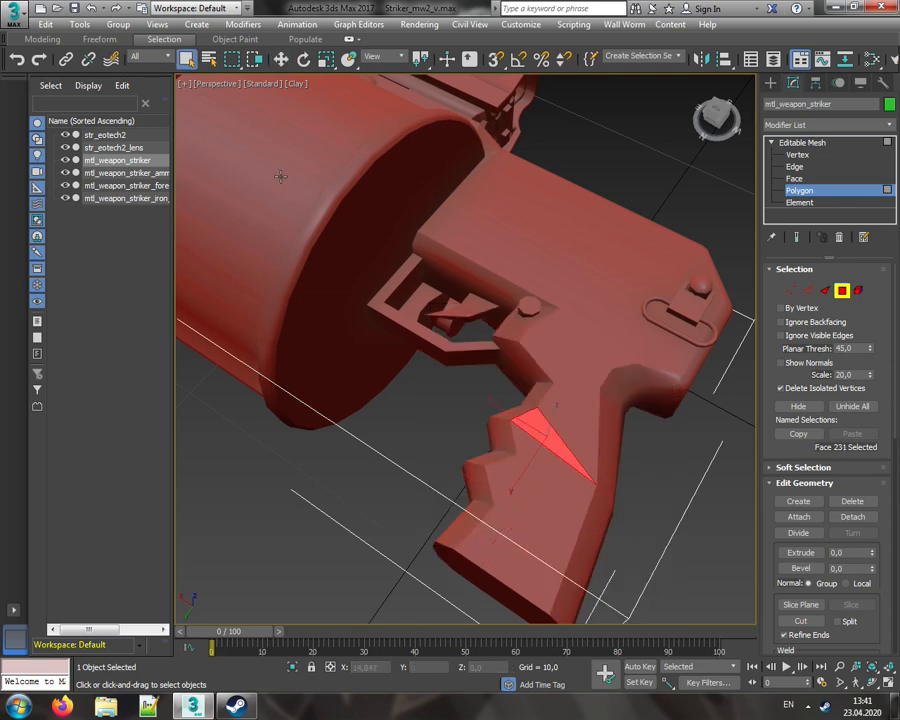
left_click(281, 176)
middle_click_drag(281, 176, 364, 302, "alt")
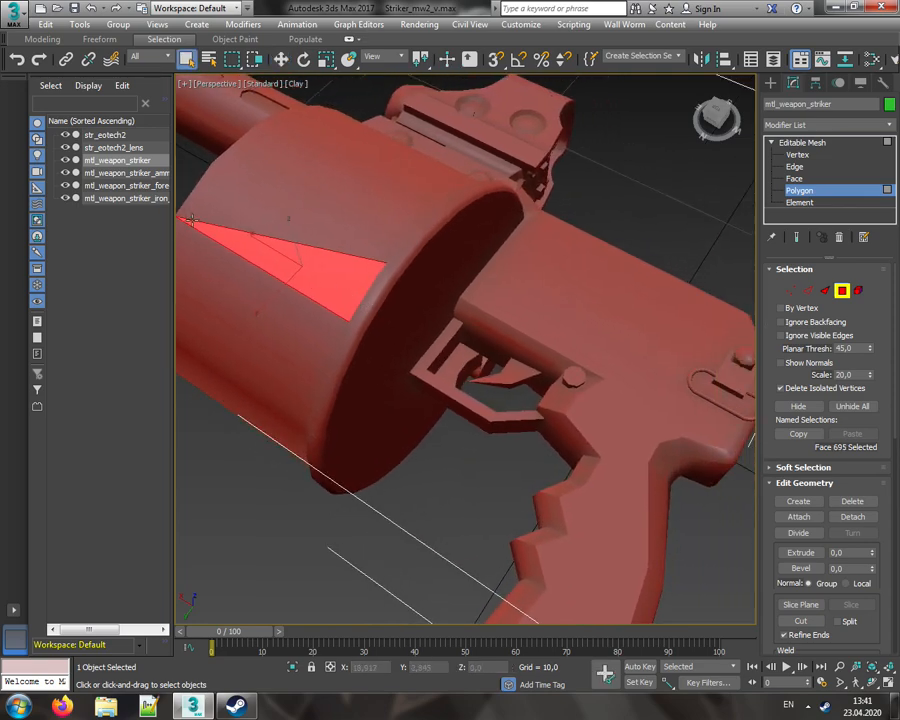
- Pick several drum faces at Element level to check whether they form one connected element, and clear the selection
left_click(799, 203)
left_click(675, 203)
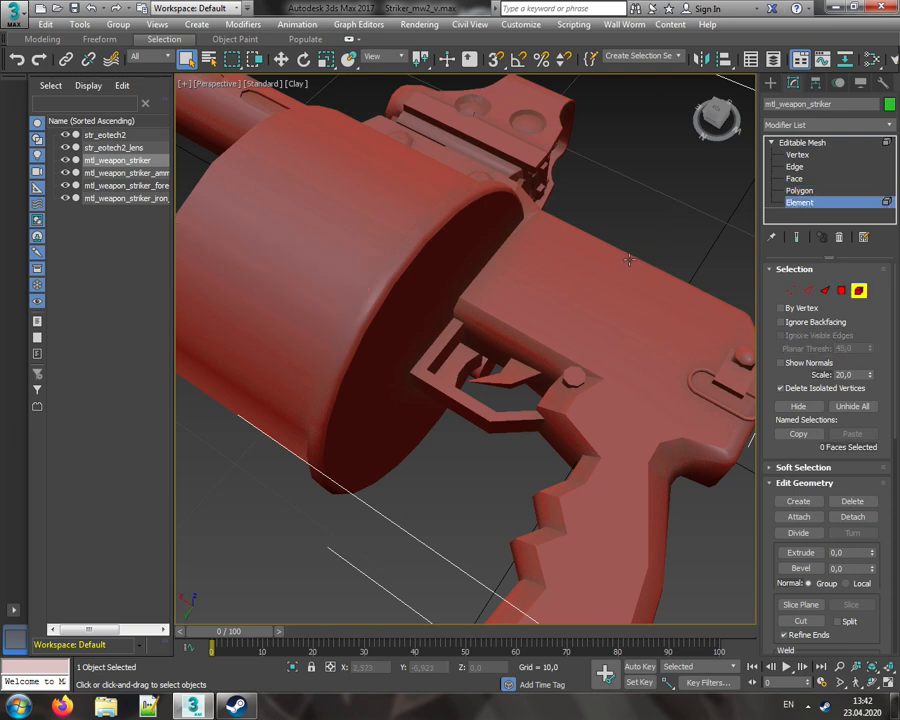
middle_click_drag(589, 268, 552, 178, "alt")
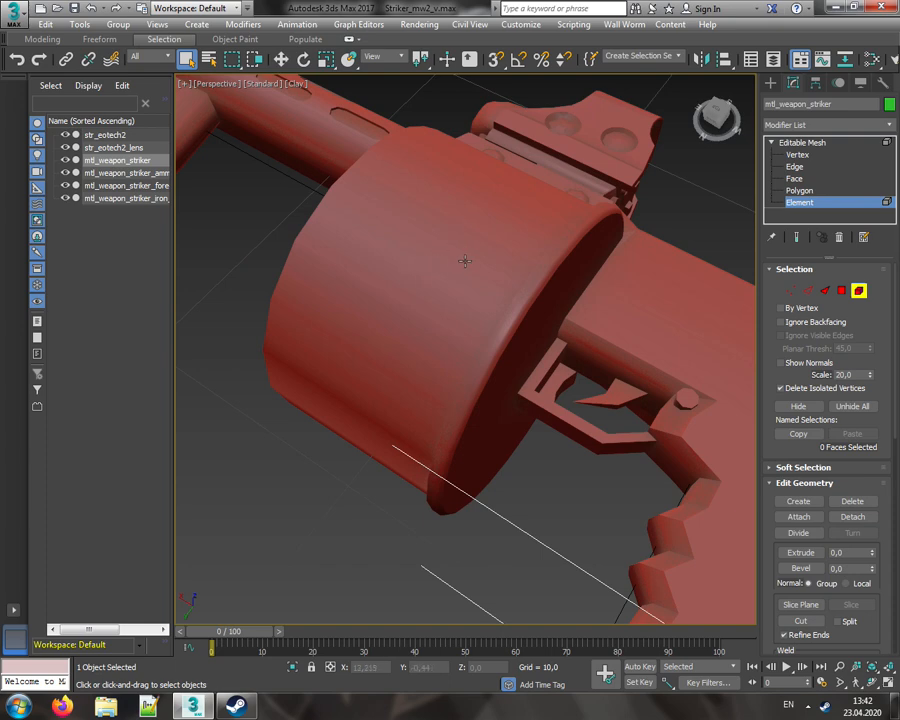
left_click(413, 247)
left_click(371, 344)
left_click(435, 256)
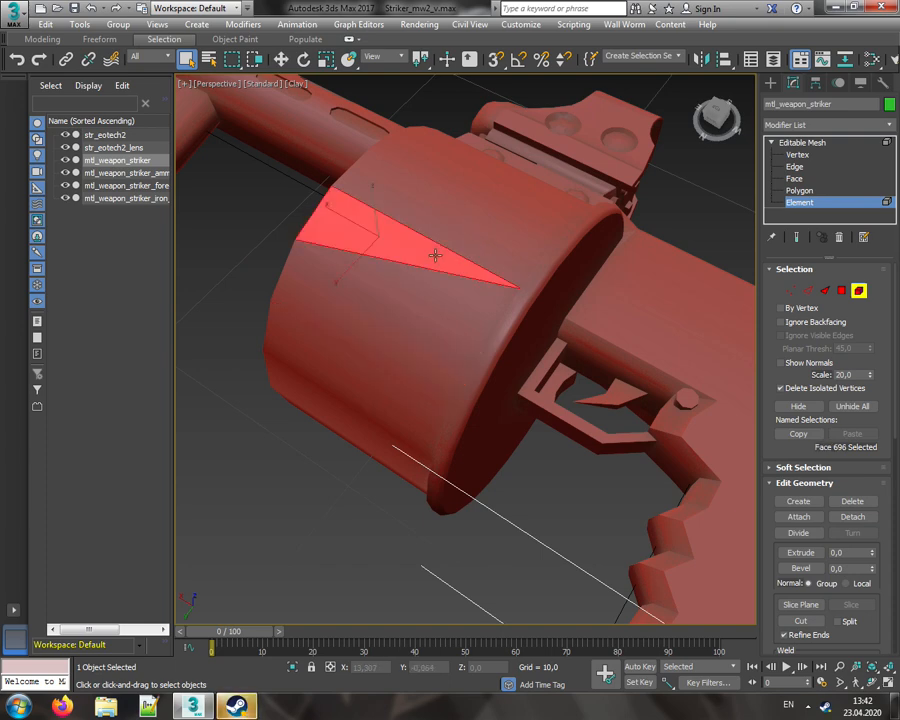
left_click(489, 212)
left_click(447, 271)
left_click(393, 328)
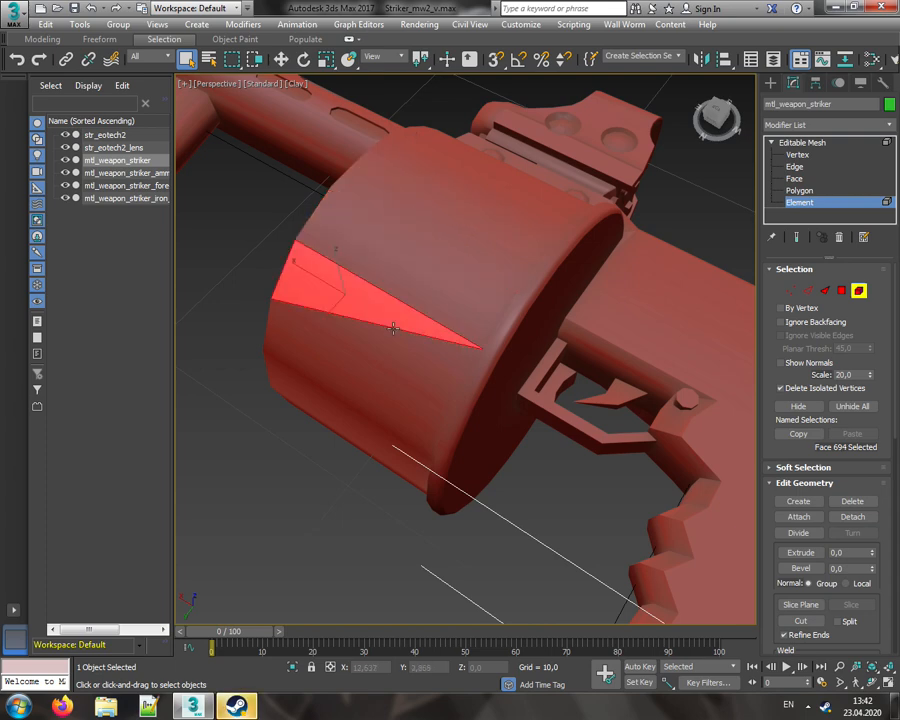
left_click(424, 320)
left_click(418, 282)
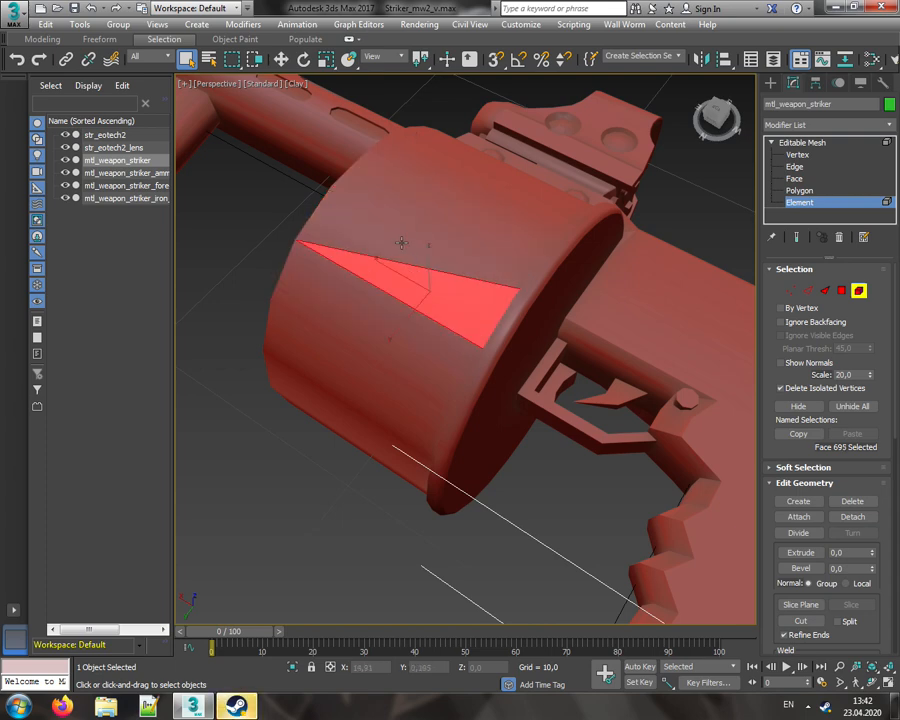
left_click(402, 243)
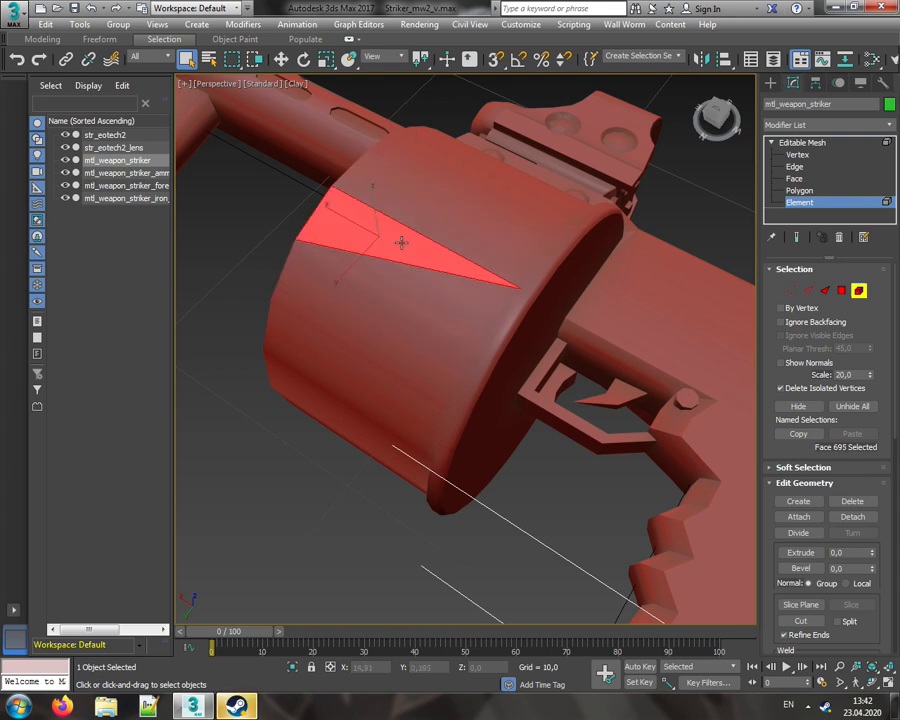
left_click(264, 232)
- Select all vertices of mtl_weapon_striker, open the weld threshold for editing, and clear the vertex selection
scroll(412, 331, "down", 5)
scroll(492, 346, "up", 1)
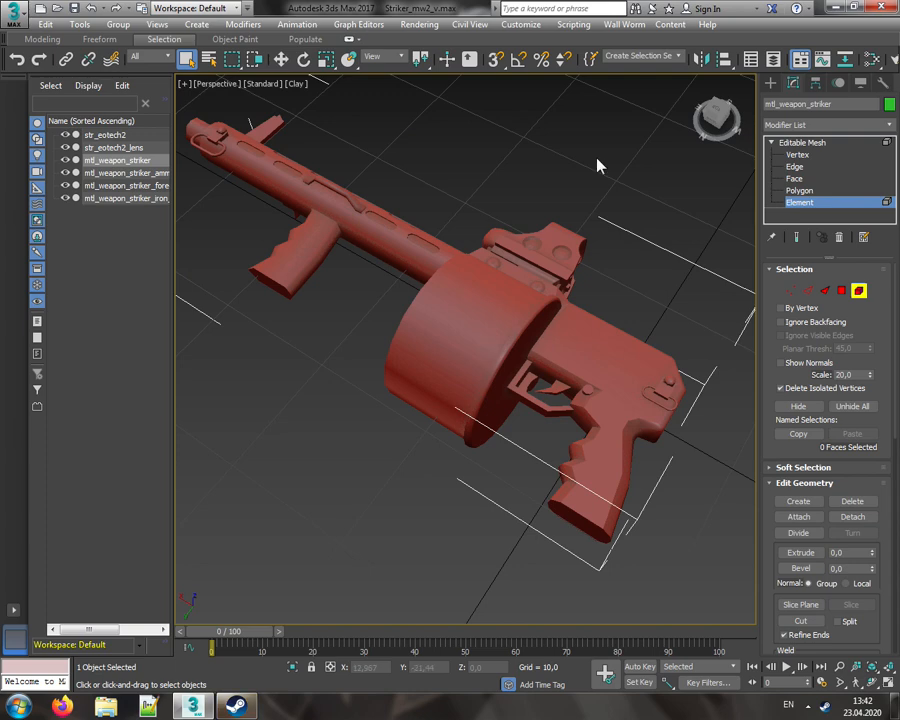
middle_click_drag(599, 165, 658, 201)
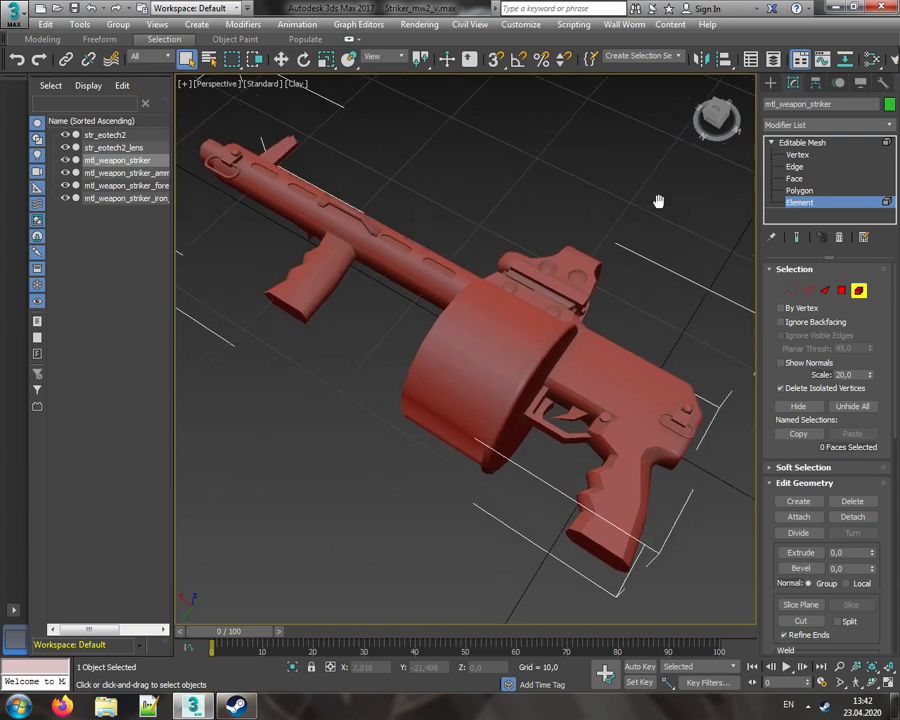
left_click(798, 155)
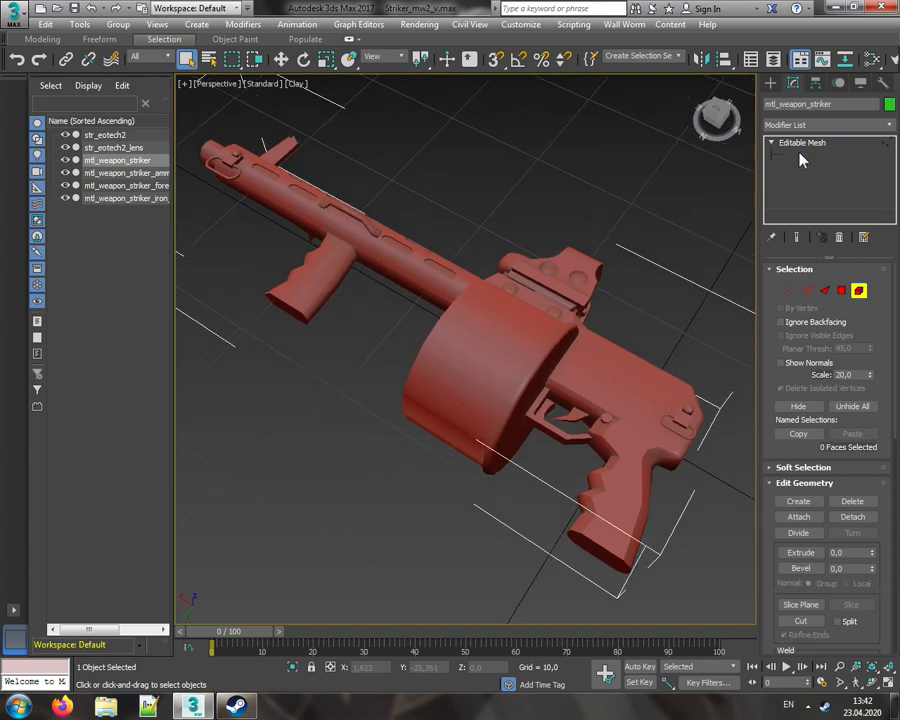
left_click_drag(721, 115, 680, 130)
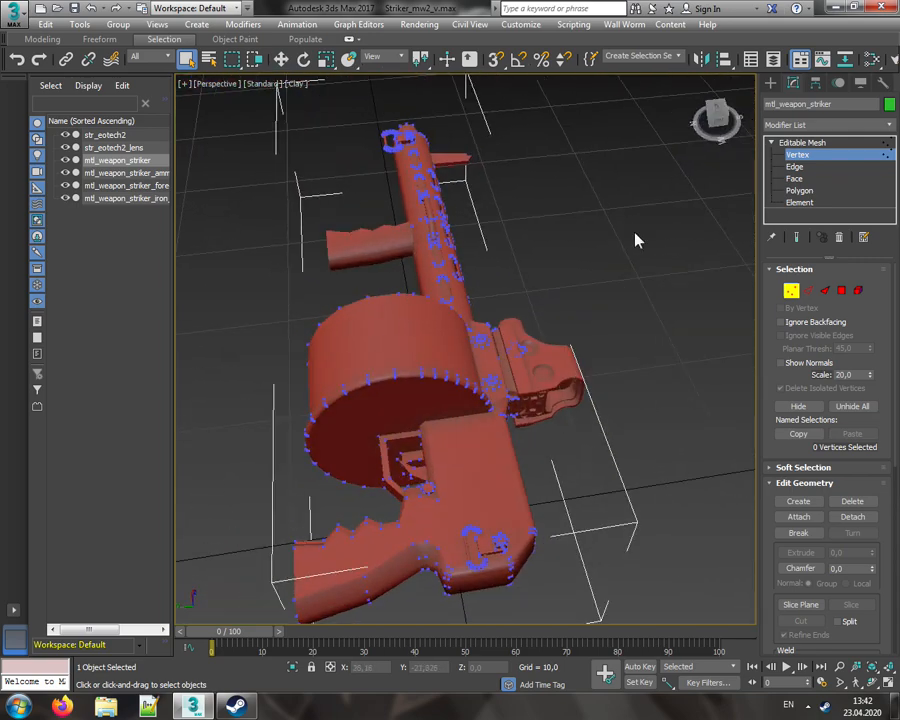
key("ctrl+a")
middle_click_drag(592, 294, 624, 266)
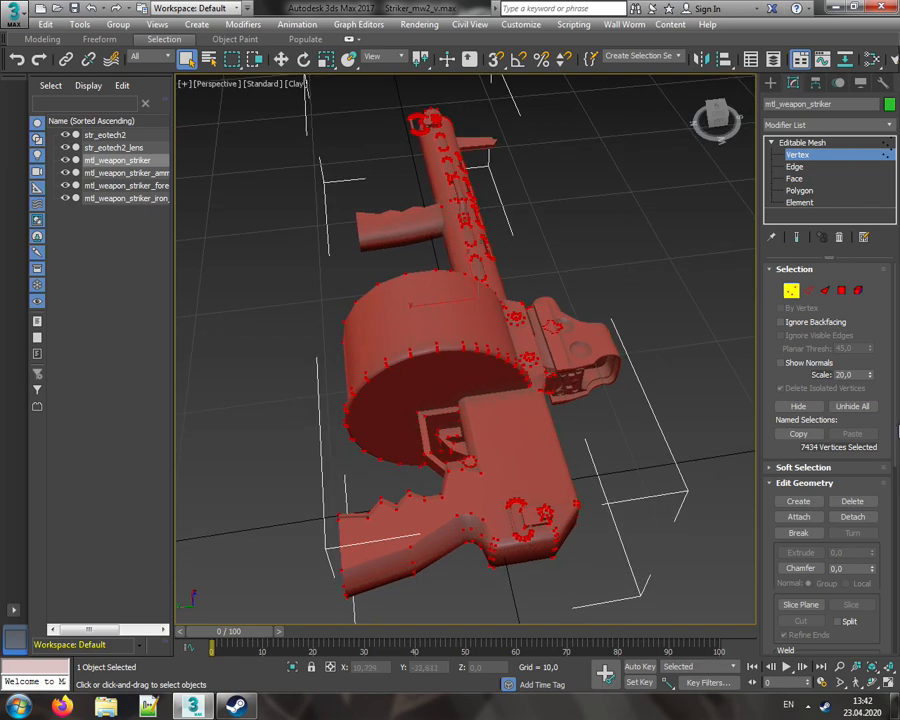
left_click_drag(895, 404, 845, 452)
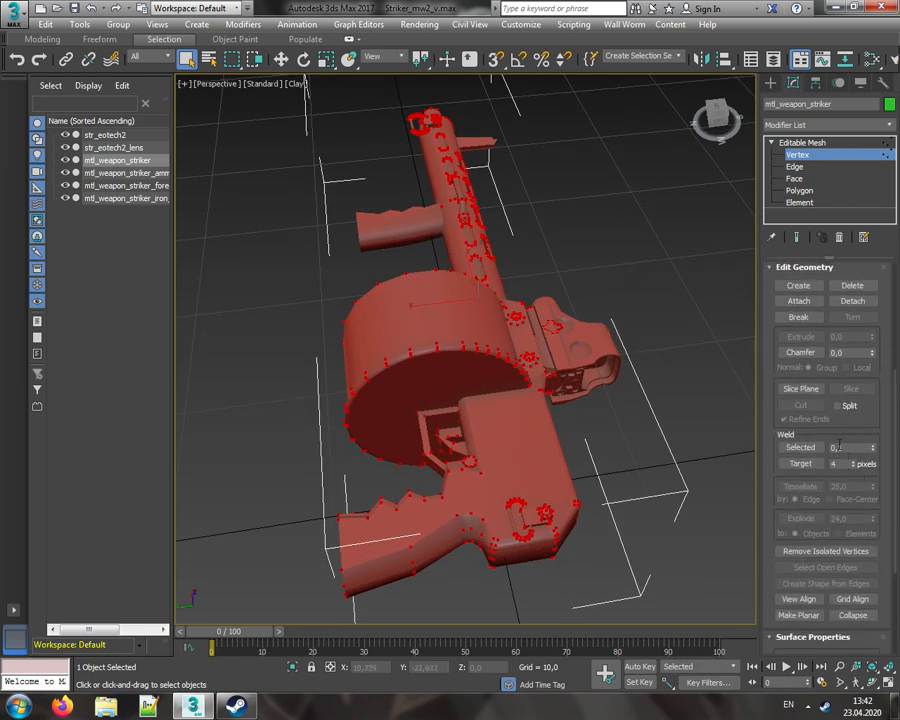
left_click(840, 446)
left_click(650, 298)
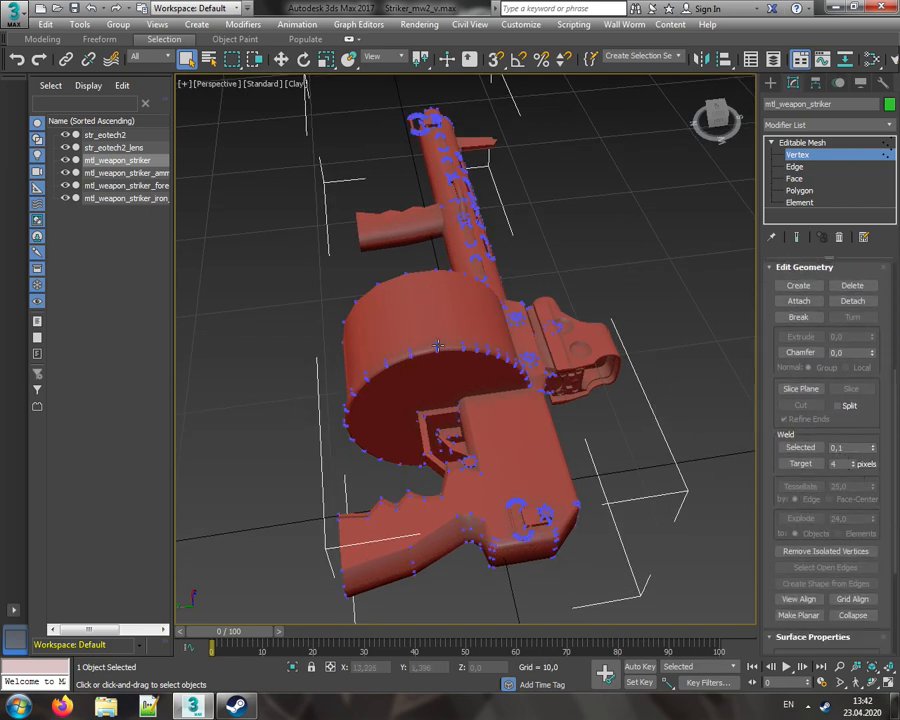
- Pull one drum polygon off the surface to check its connection to the neighbouring faces, and undo the move
scroll(434, 320, "up", 5)
middle_click_drag(434, 320, 459, 343)
left_click(798, 190)
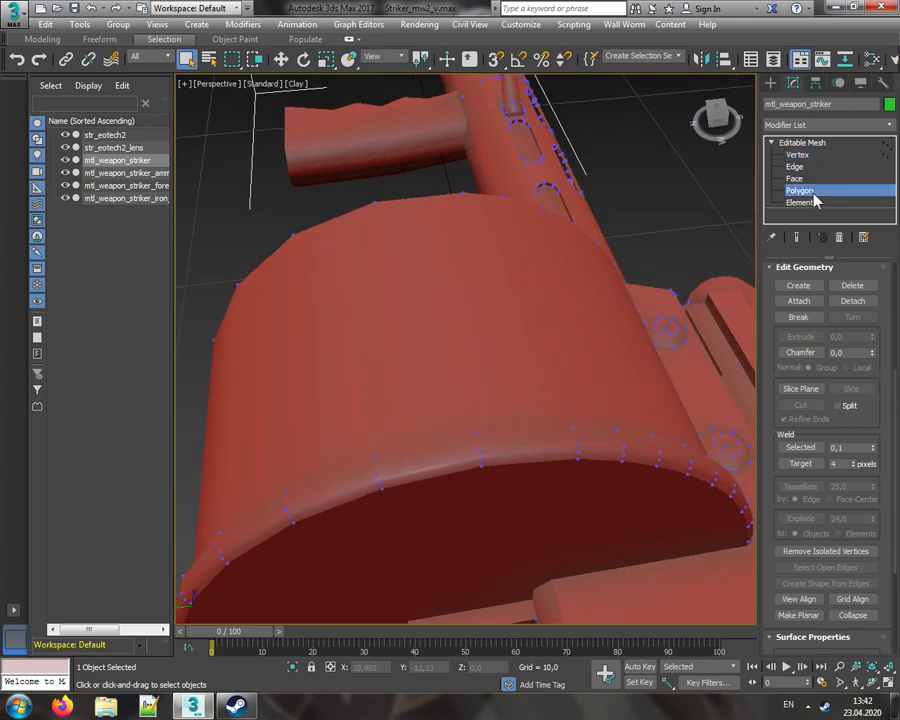
left_click(412, 297)
right_click(410, 297)
left_click(428, 314)
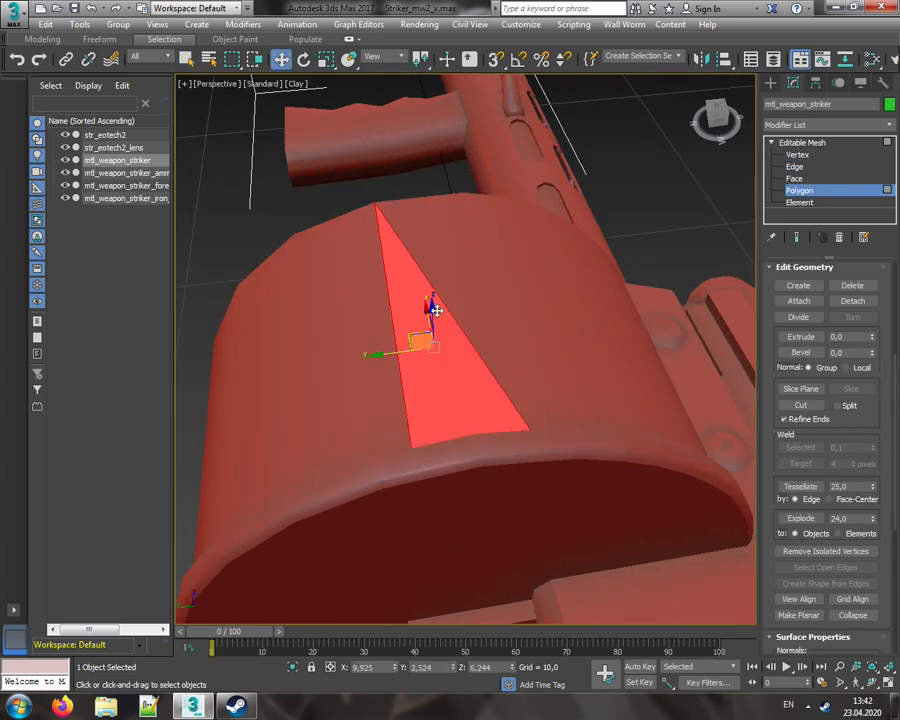
left_click_drag(433, 310, 434, 249)
left_click_drag(718, 120, 742, 121)
middle_click_drag(462, 242, 462, 242, "alt")
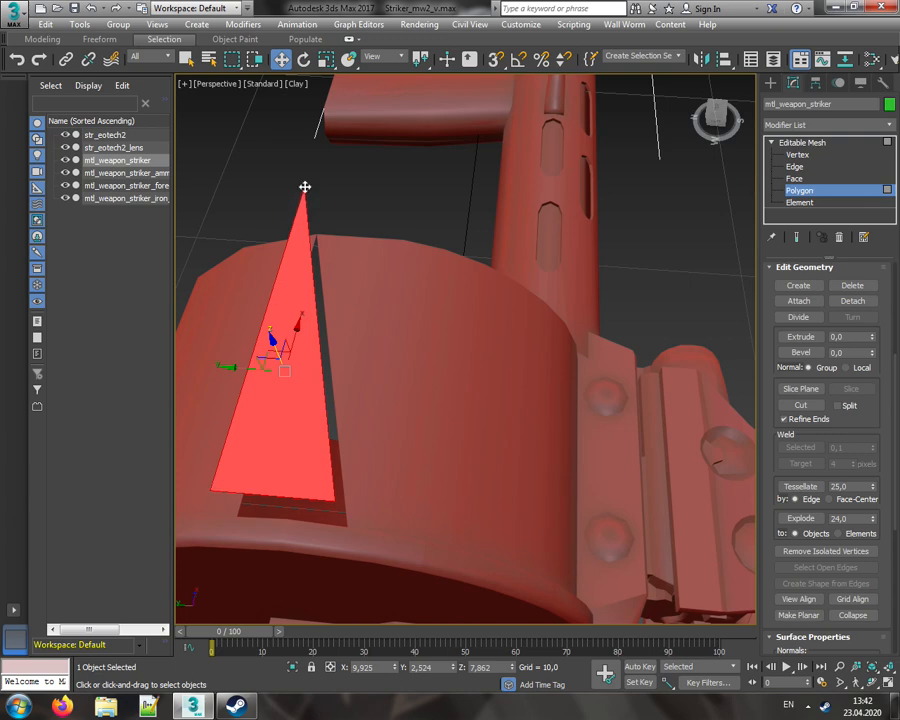
key("ctrl+z")
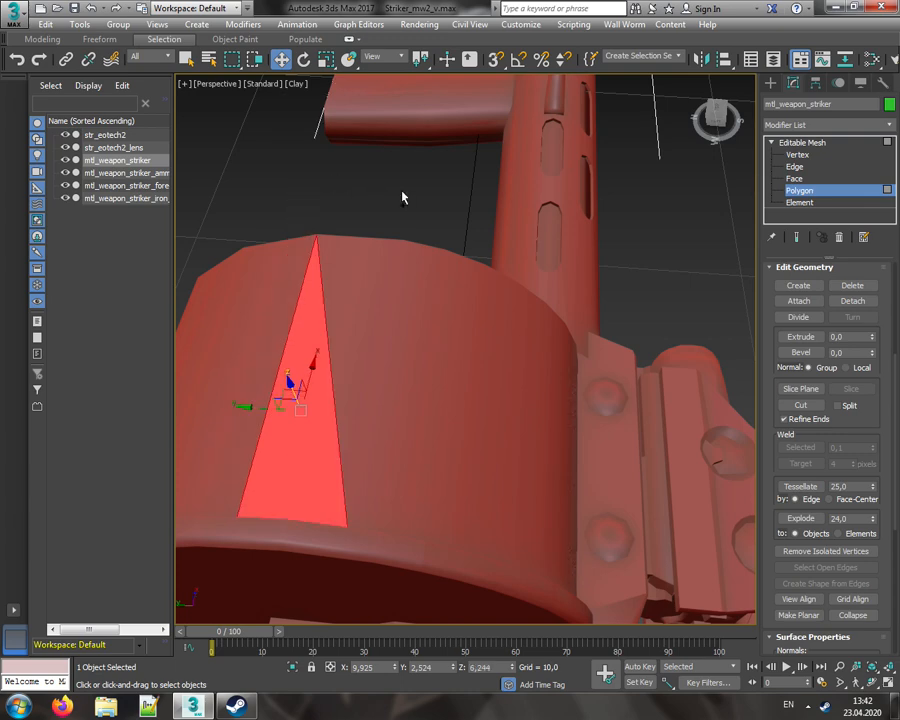
- Set the selected-vertex weld threshold to 0,001 at Vertex level and select the vertices at the drum's far rim
key("ctrl+a")
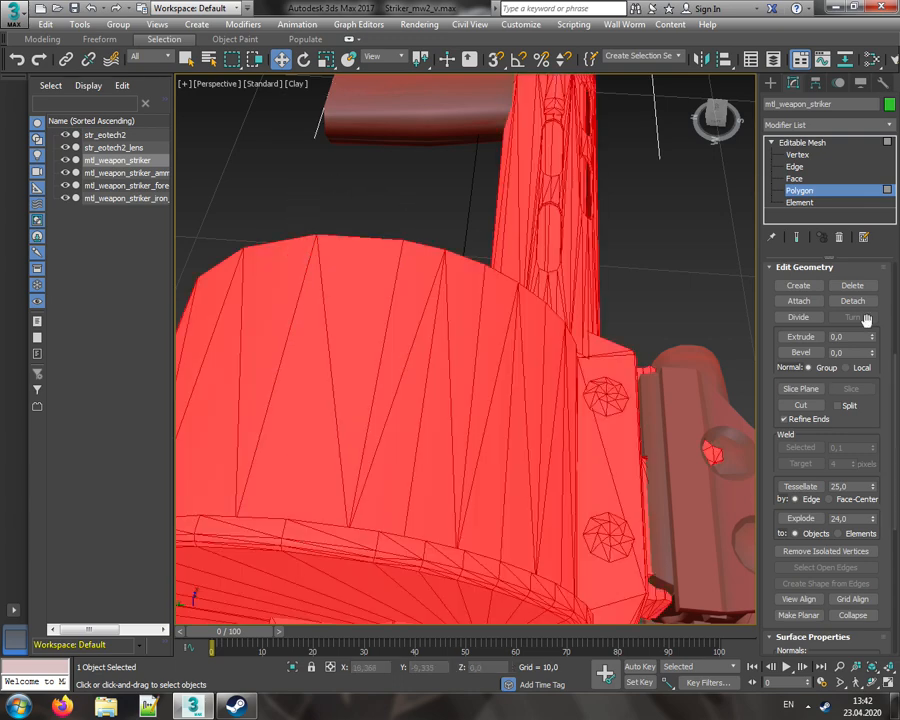
left_click(797, 155)
left_click_drag(897, 387, 894, 281)
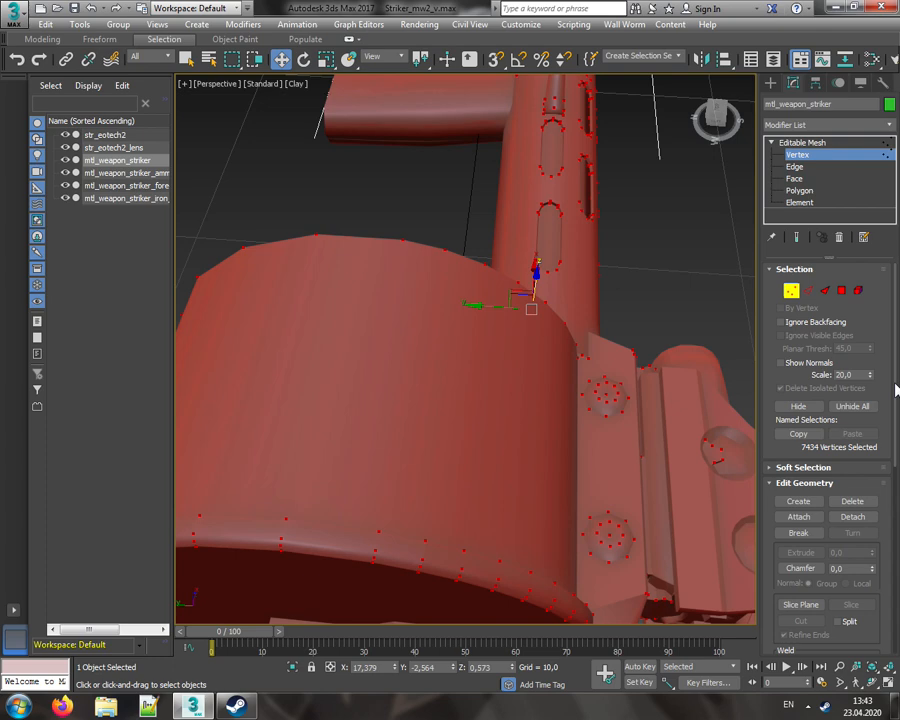
left_click_drag(895, 386, 896, 466)
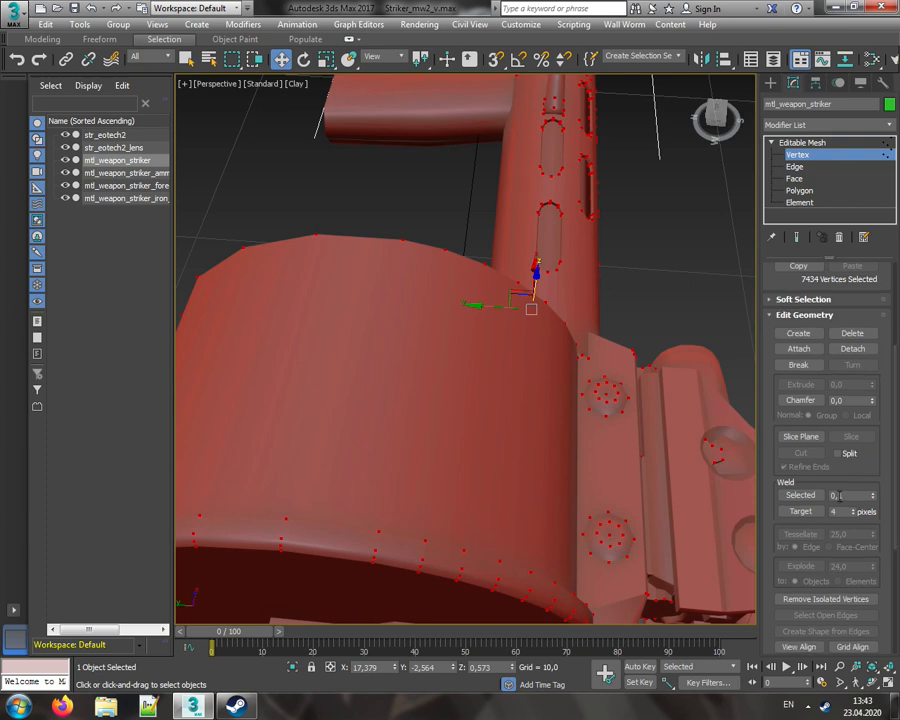
left_click(839, 495)
left_click_drag(296, 212, 328, 256)
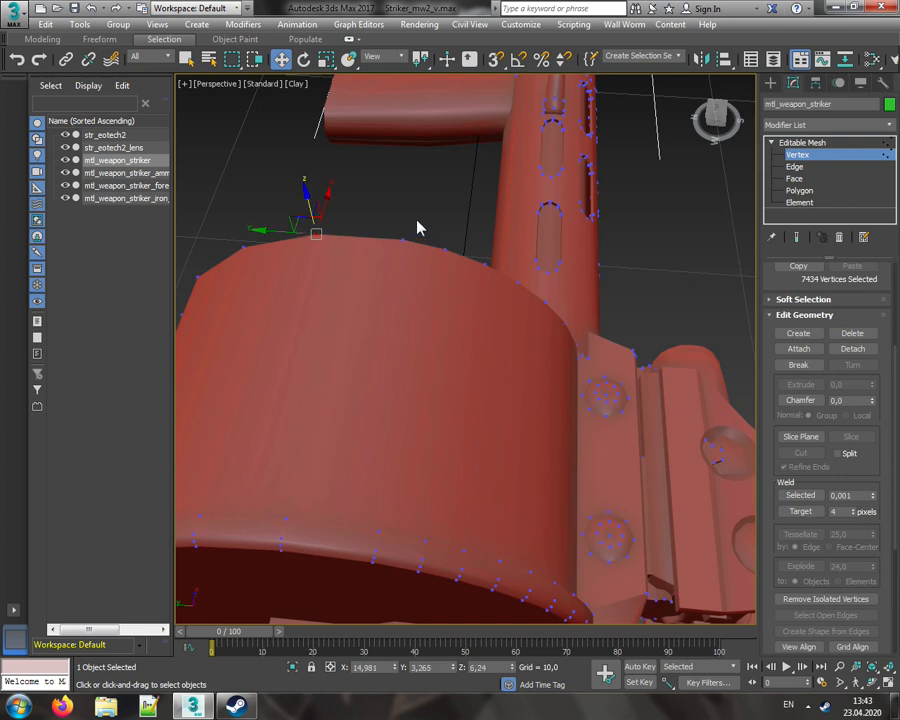
- Try to weld all vertices of mtl_weapon_striker with the 0,001 threshold and inspect the drum and barrel area
key("ctrl+a")
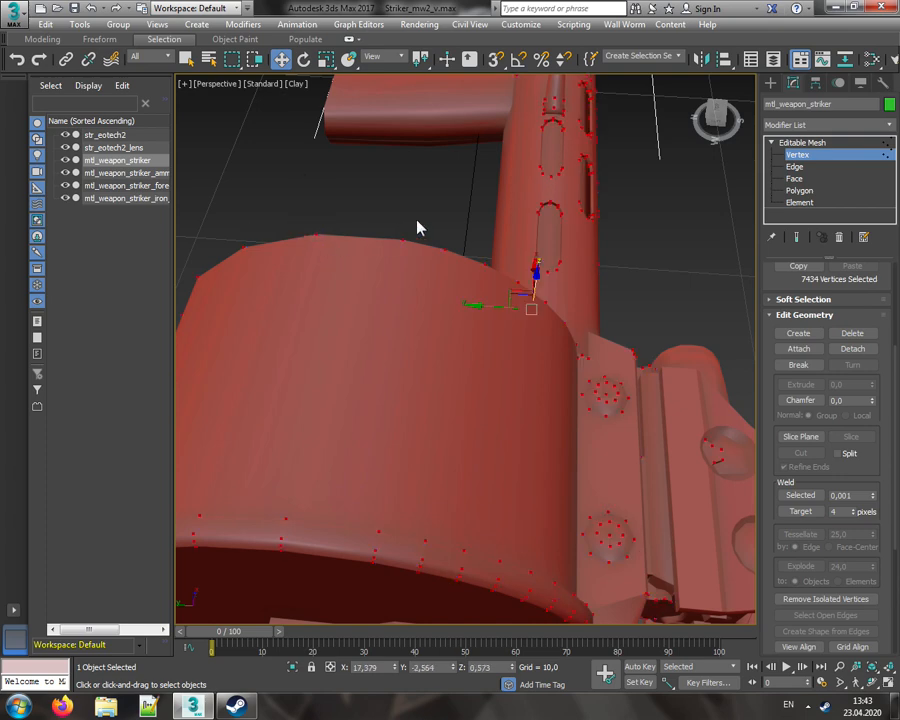
left_click(843, 495)
left_click(871, 499)
left_click(843, 495)
left_click(840, 511)
left_click(858, 497)
left_click(805, 498)
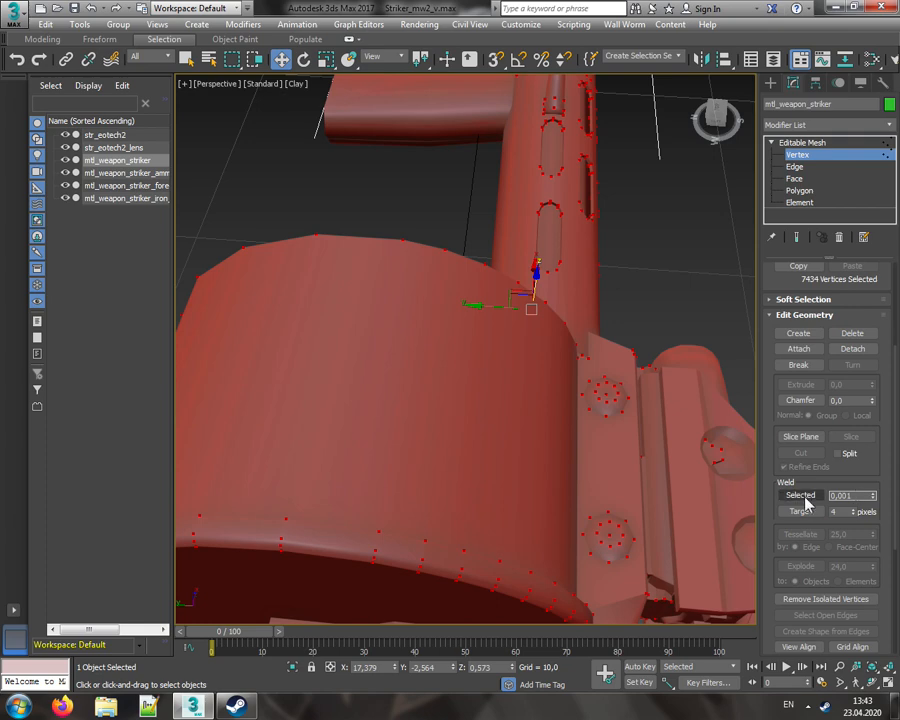
left_click_drag(724, 103, 880, 140)
scroll(496, 298, "down", 5)
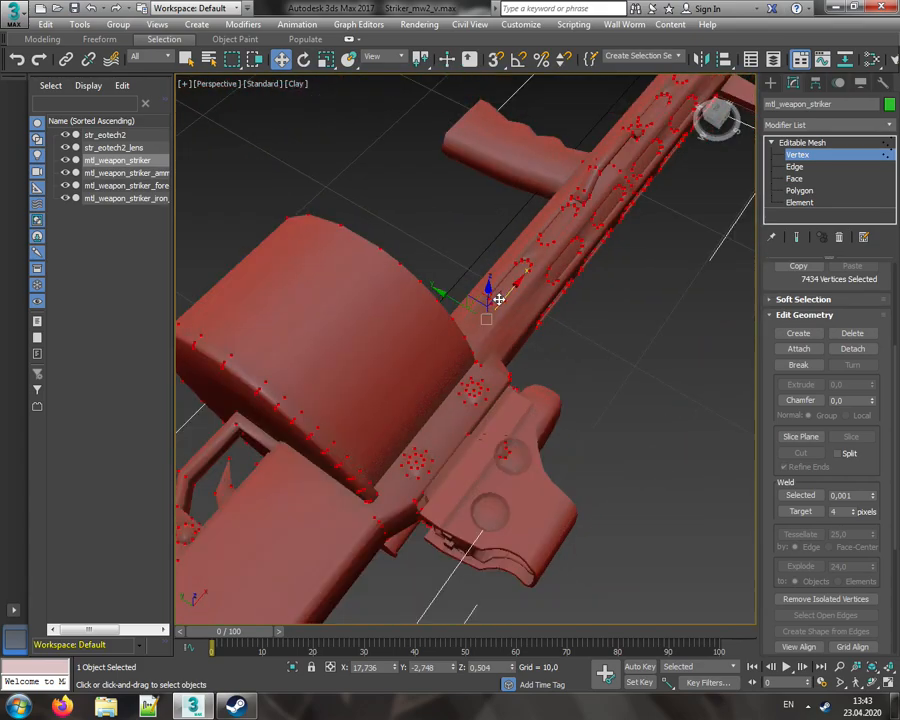
- Select the drum's outer shell as an element and auto-smooth it with a 45,0 threshold, checking it from beneath
middle_click_drag(528, 366, 602, 297)
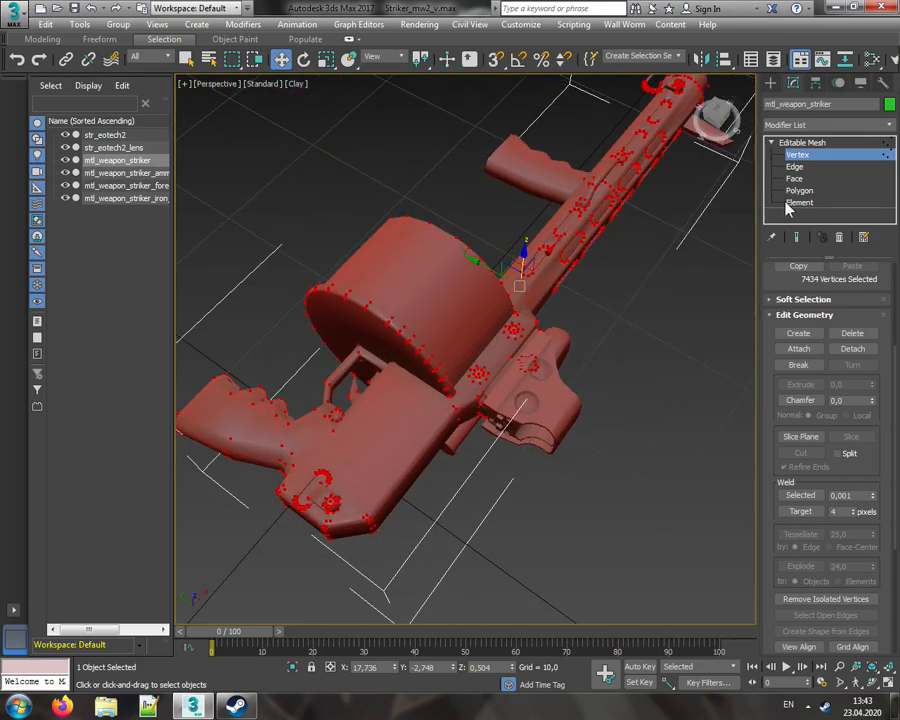
left_click(798, 202)
left_click(565, 318)
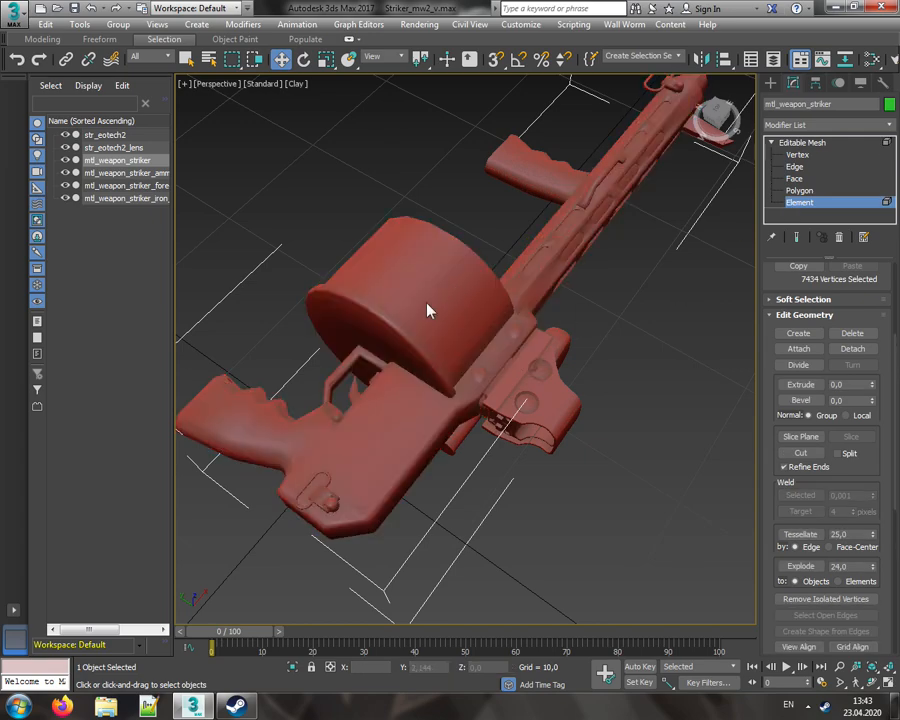
left_click(404, 230)
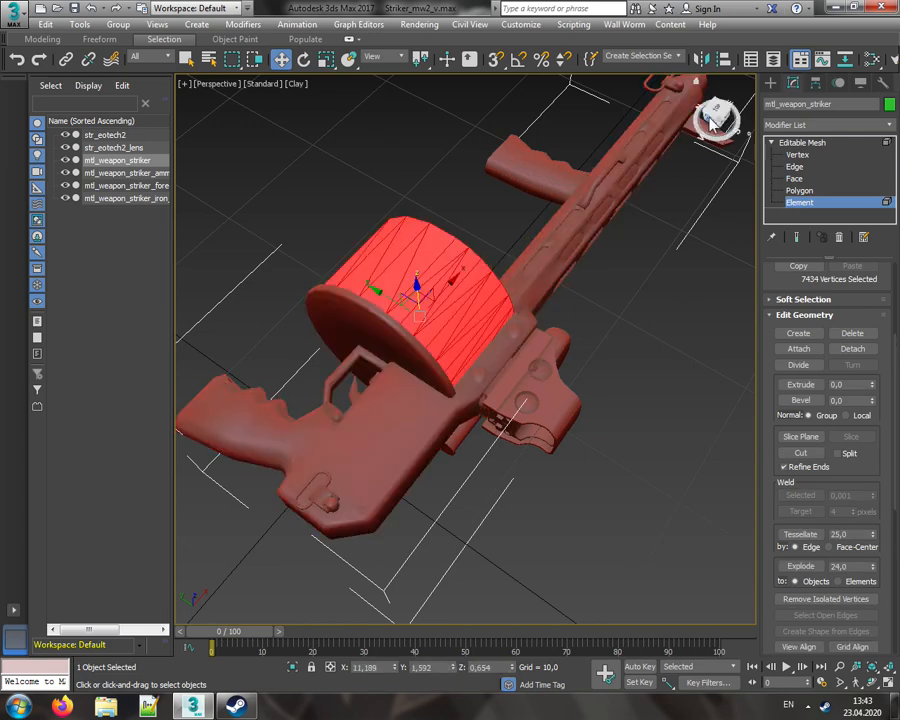
left_click_drag(716, 119, 727, 143)
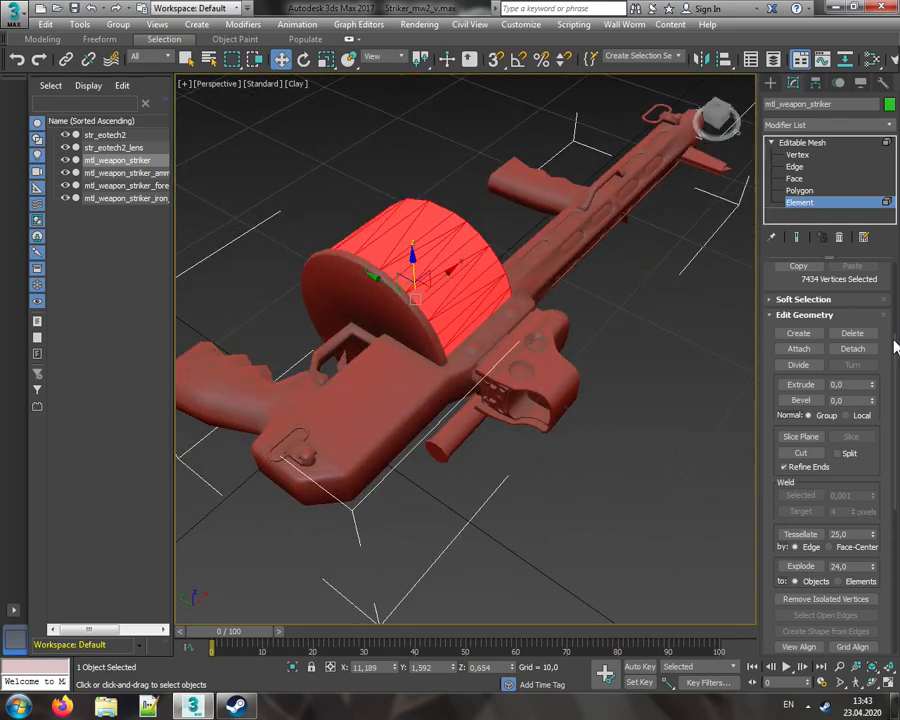
left_click_drag(894, 342, 893, 494)
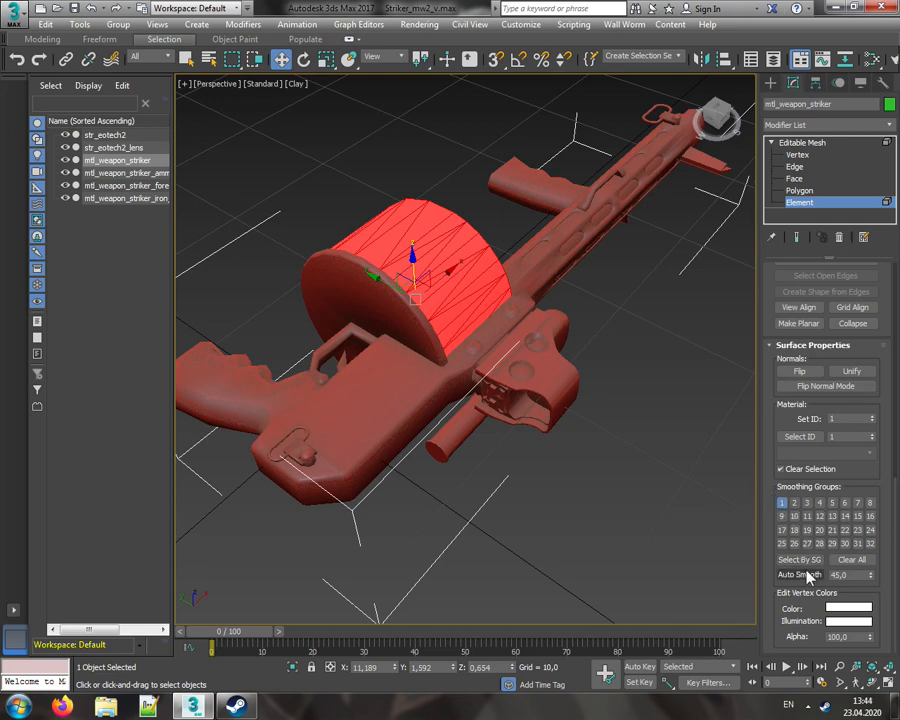
left_click(782, 504)
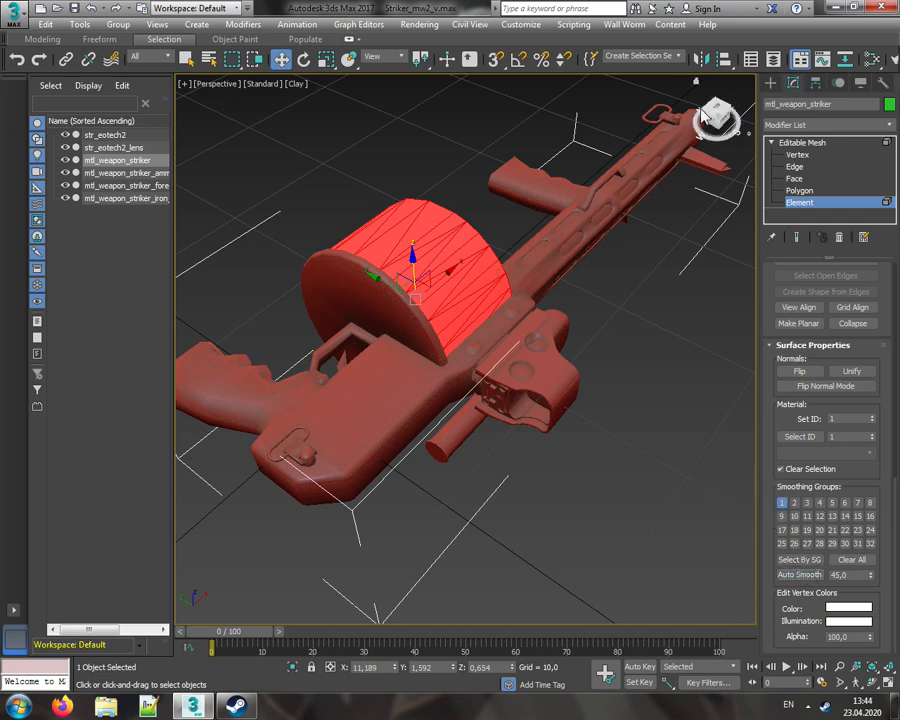
left_click_drag(713, 114, 645, 252)
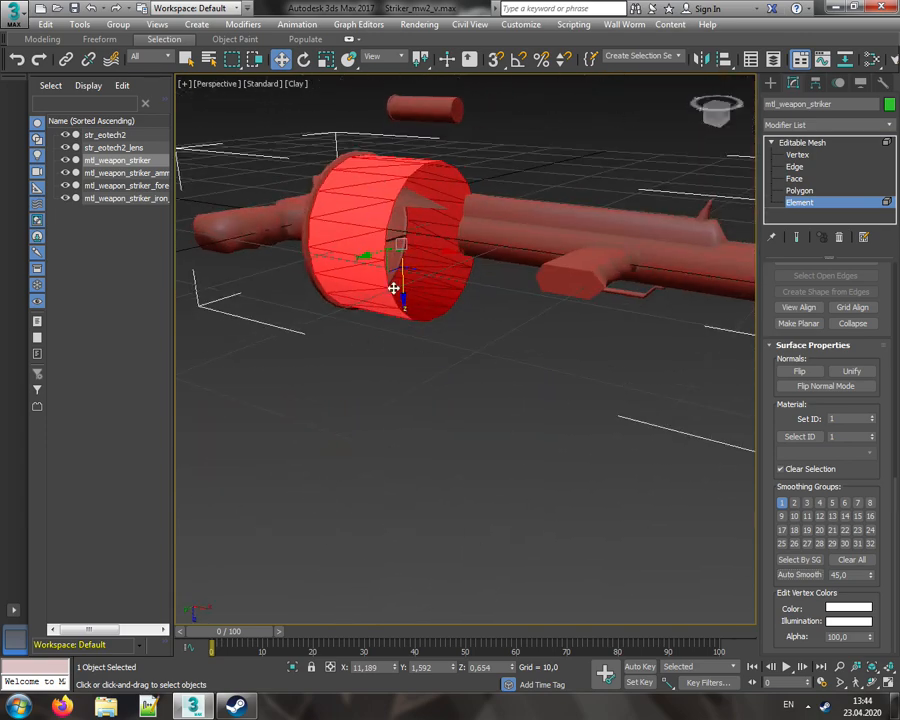
left_click(552, 140)
- Select the receiver and grip element and the trigger guard element to examine their shading and smoothing groups
left_click_drag(717, 115, 717, 171)
left_click(474, 394)
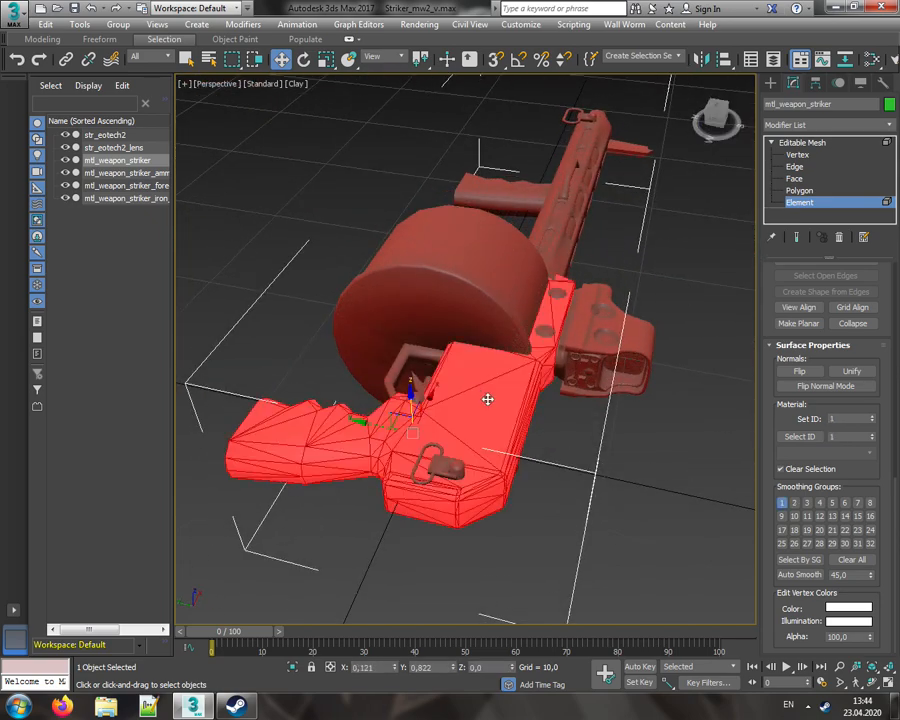
scroll(464, 466, "up", 3)
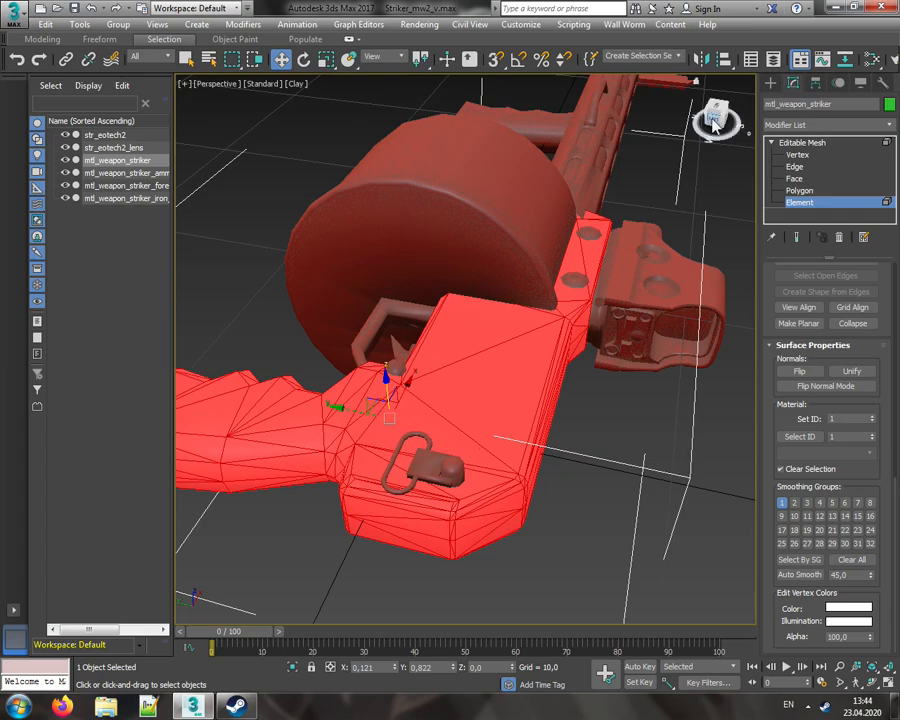
mouse_move(714, 125)
left_mouse_down()
mouse_move(717, 152)
mouse_move(738, 126)
mouse_move(725, 125)
left_mouse_up()
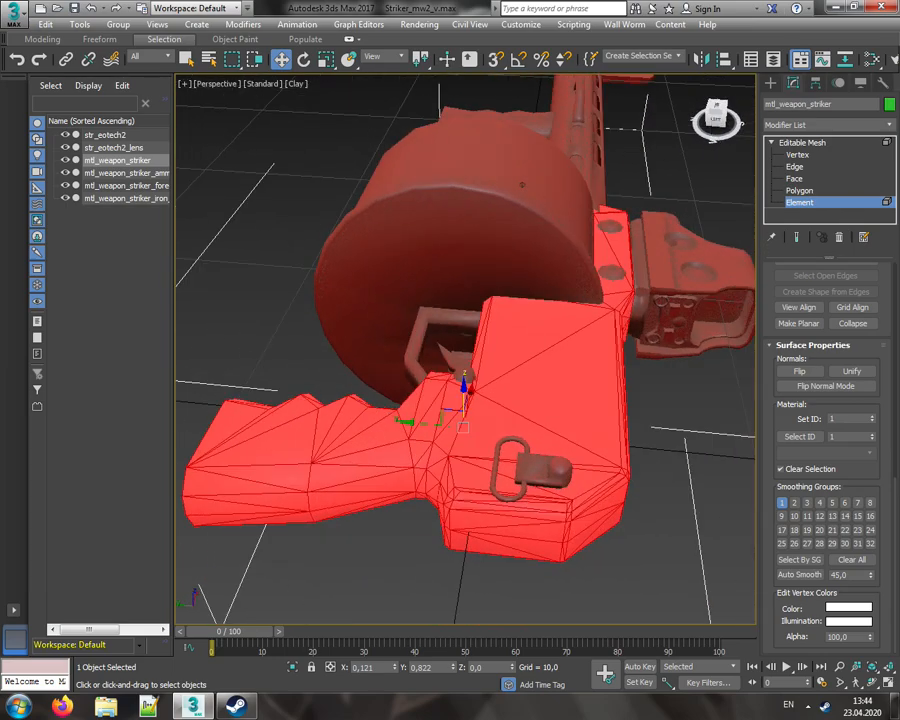
scroll(412, 305, "up", 5)
left_click(377, 305)
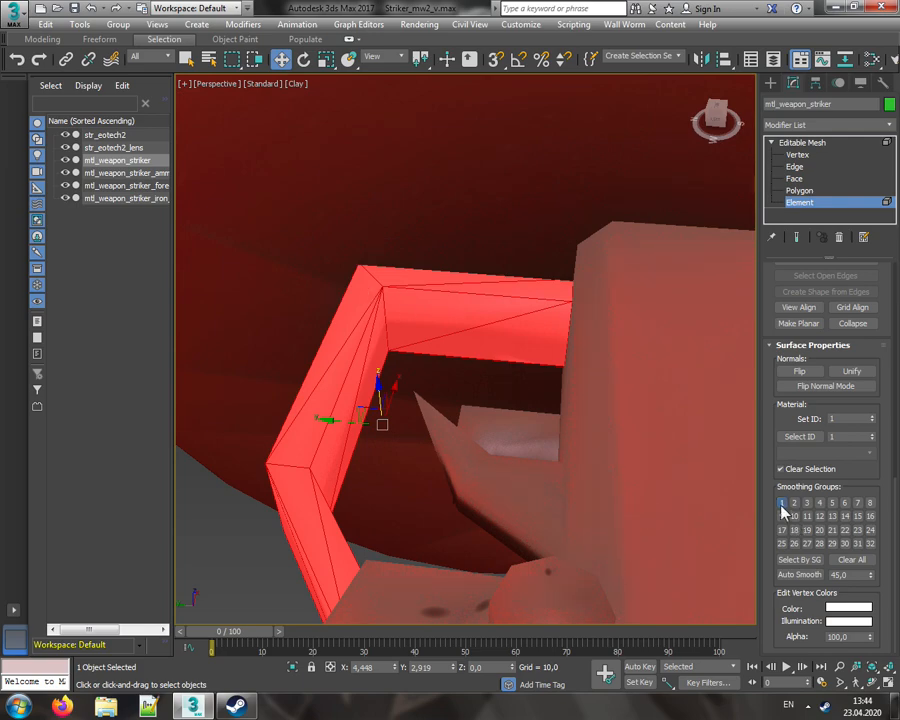
left_click(192, 563)
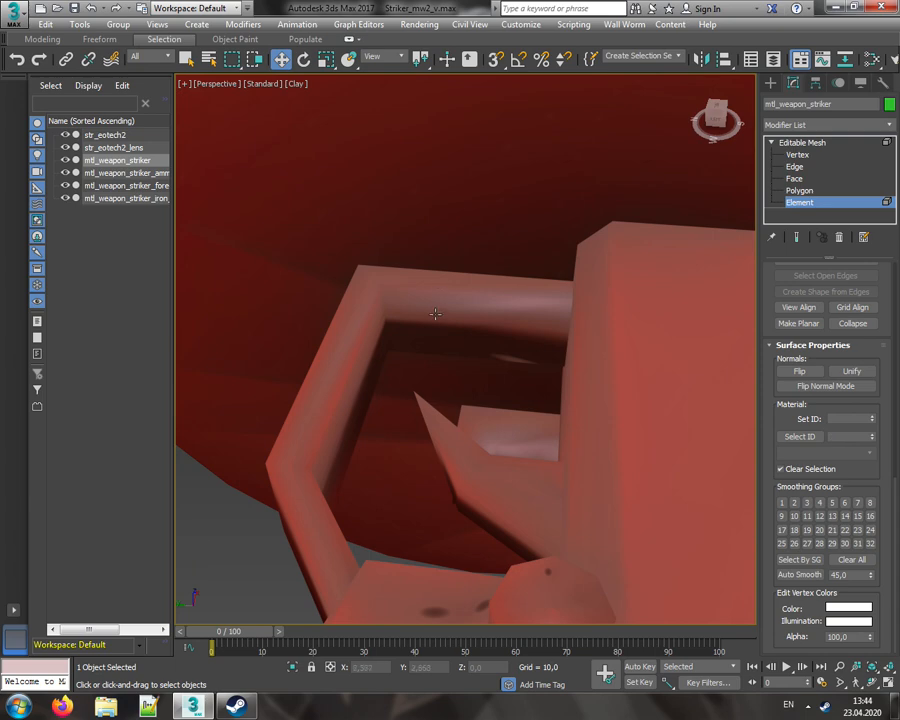
- Auto-smooth the trigger guard element with a 45,0 threshold and clear the selection
left_click_drag(716, 115, 682, 123)
middle_click_drag(438, 289, 660, 230)
left_click(474, 312)
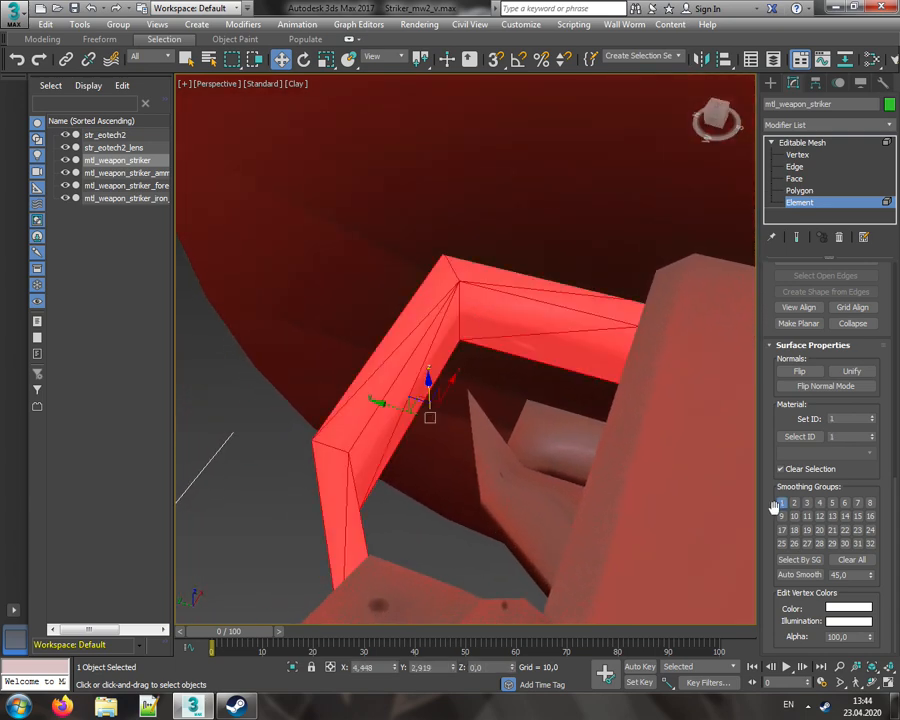
mouse_move(472, 494)
middle_mouse_down()
mouse_move(552, 476)
mouse_move(463, 481)
middle_mouse_up()
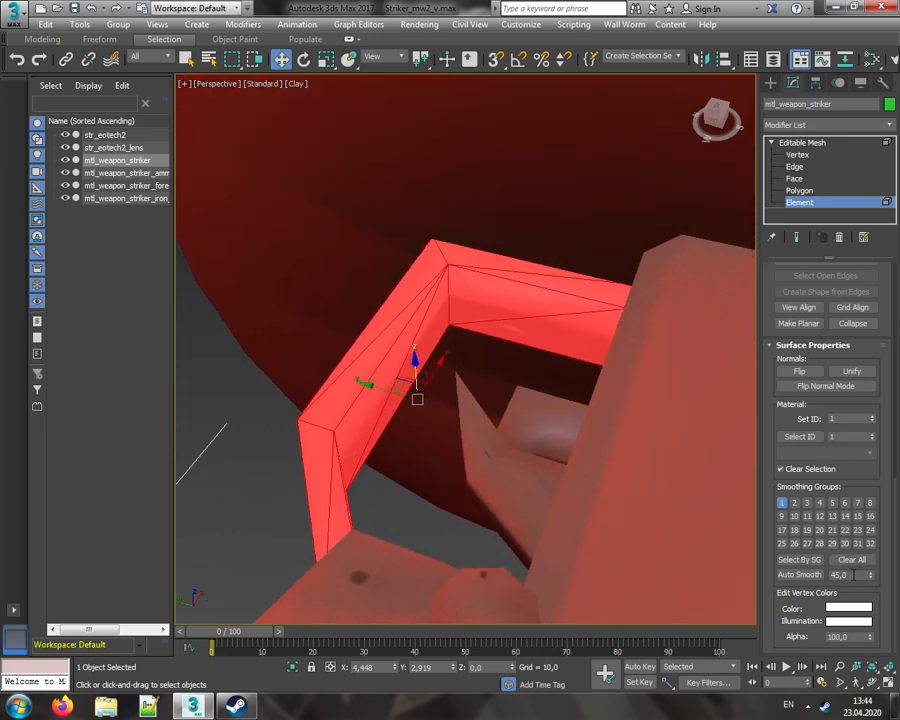
left_click(853, 575)
left_click(792, 579)
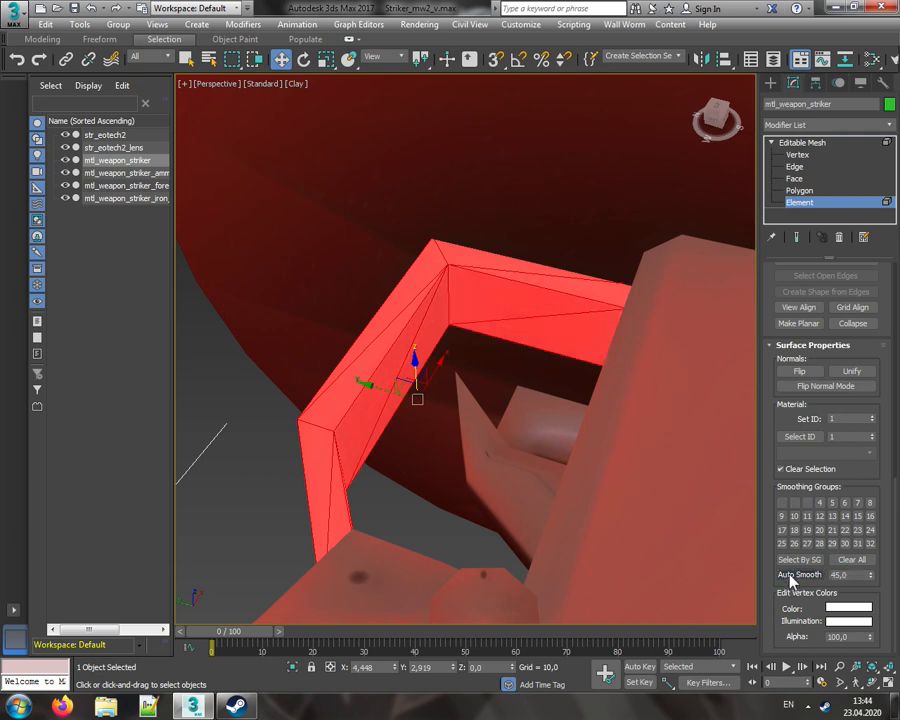
left_click(388, 518)
- Examine the shading of the trigger guard and the trigger parts inside it from several angles
middle_click_drag(464, 395, 482, 410)
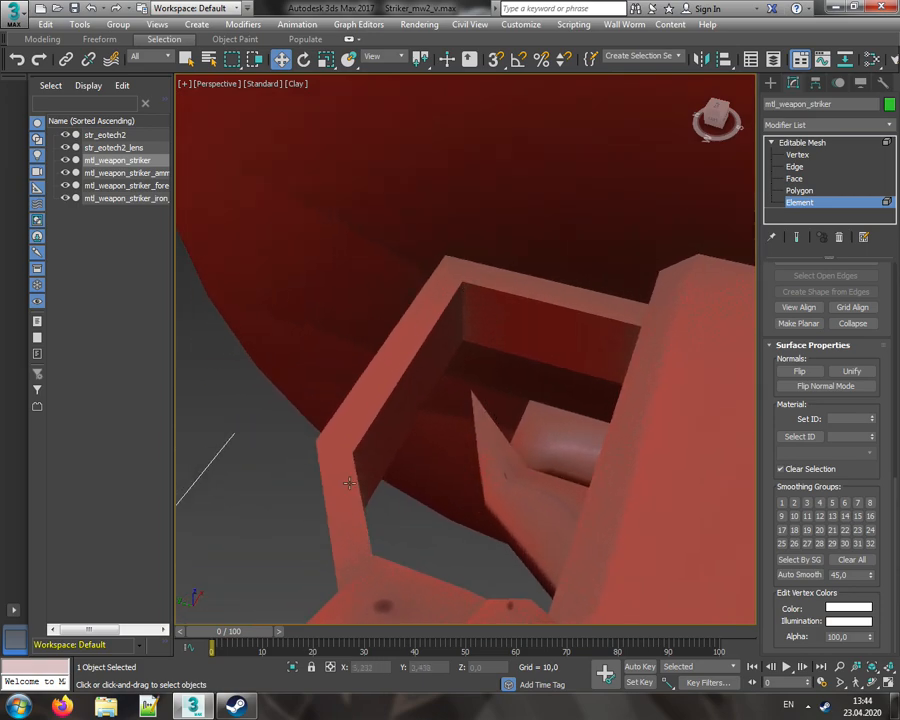
mouse_move(717, 115)
left_mouse_down()
mouse_move(712, 135)
mouse_move(700, 118)
left_mouse_up()
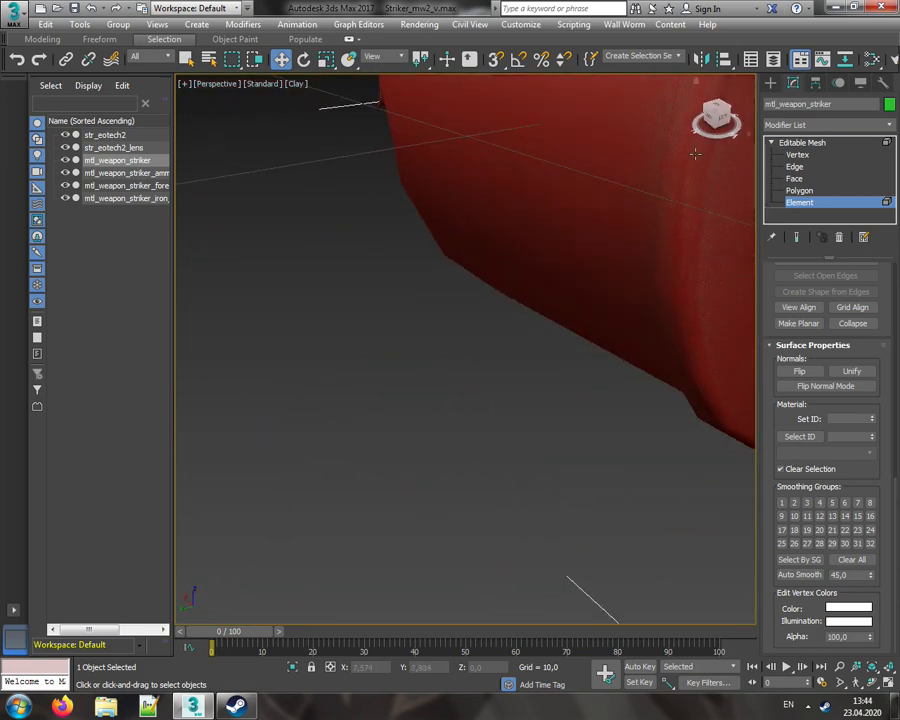
middle_click_drag(660, 165, 215, 295)
scroll(420, 361, "up", 1)
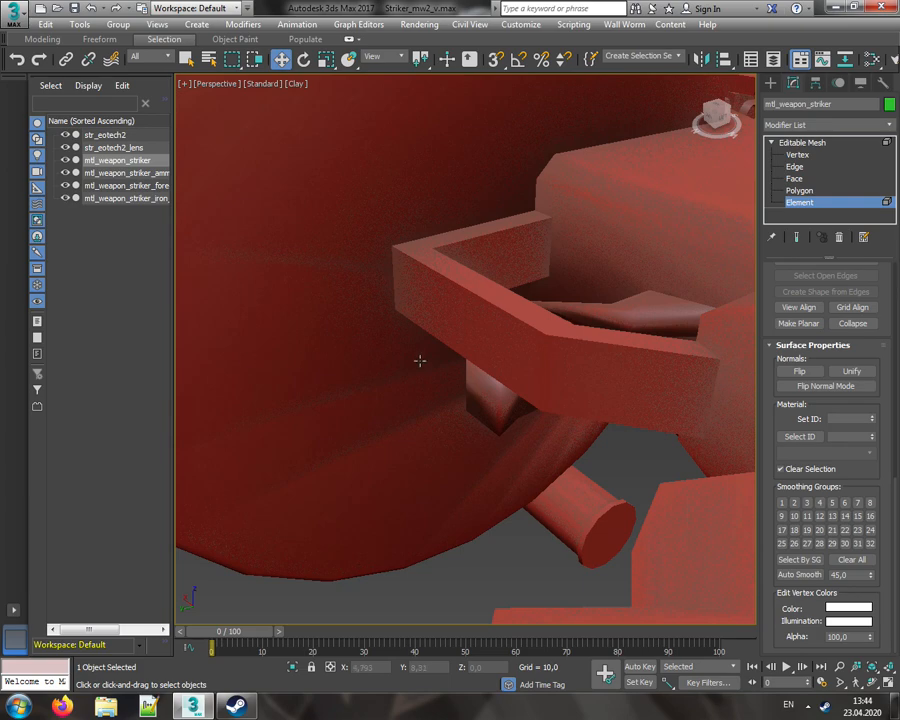
left_click(635, 369)
left_click(525, 541)
left_click_drag(715, 117, 722, 150)
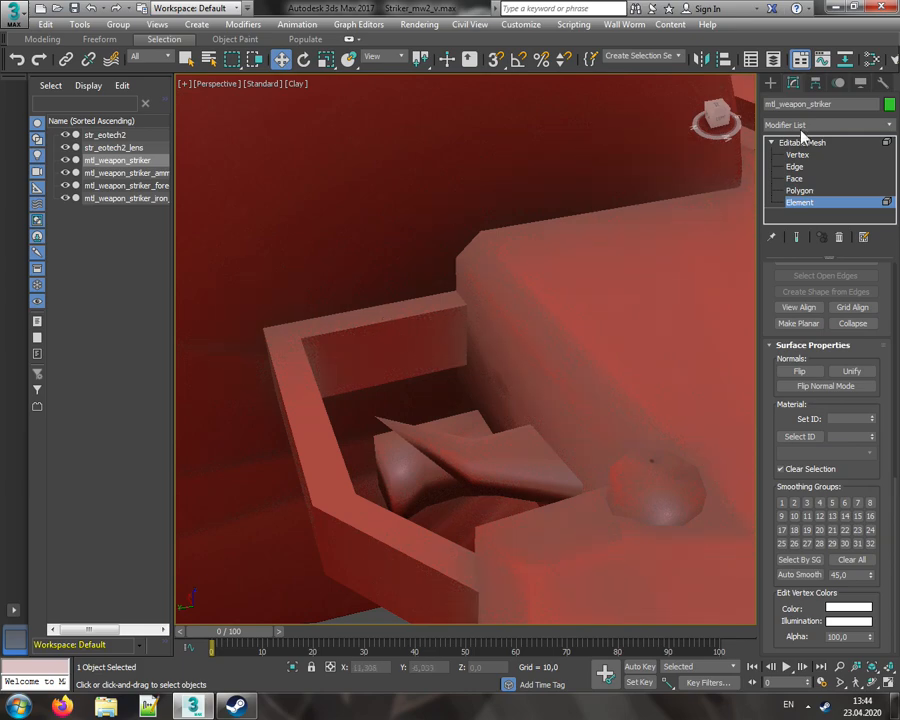
left_click_drag(715, 118, 735, 115)
middle_click_drag(688, 423, 360, 395, "alt")
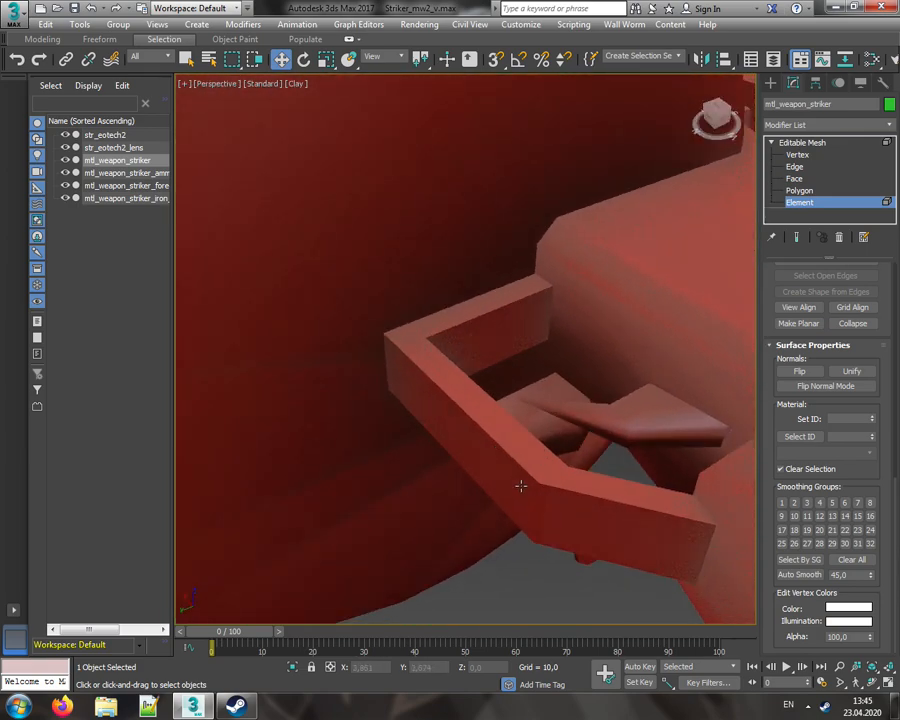
middle_click_drag(604, 491, 440, 410, "alt")
- Auto-smooth the trigger element and the small curved part behind it with a 45,0 threshold
left_click(436, 404)
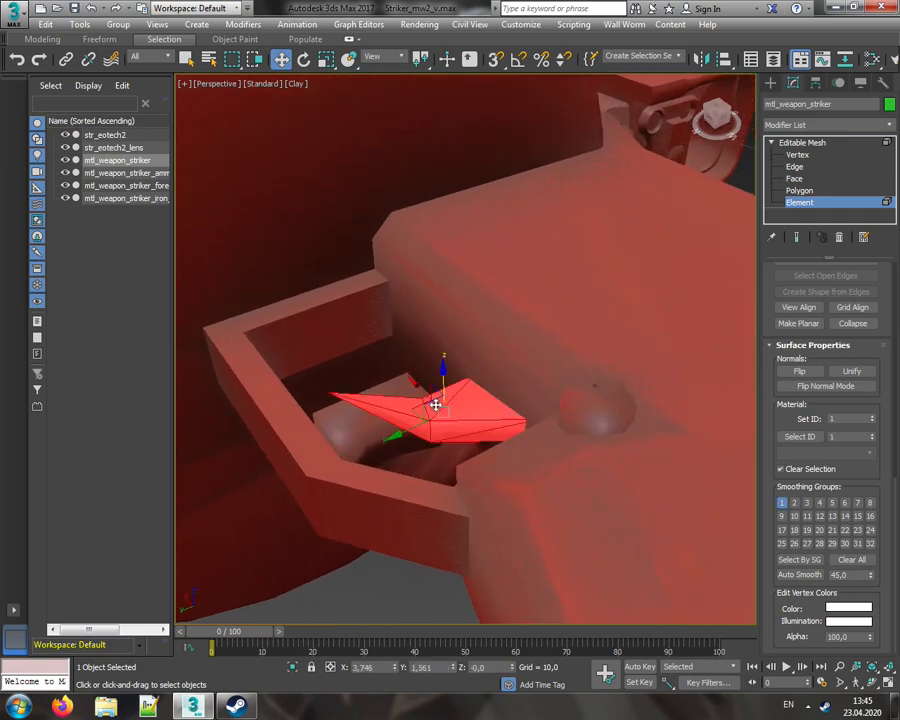
left_click(380, 598)
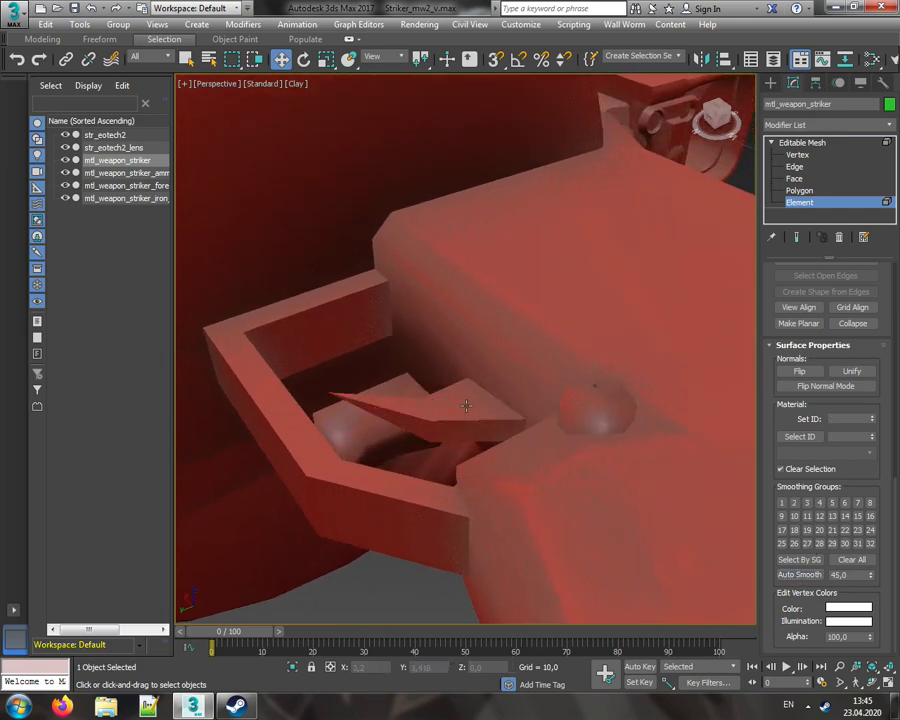
middle_click_drag(460, 397, 483, 418)
left_click(400, 450)
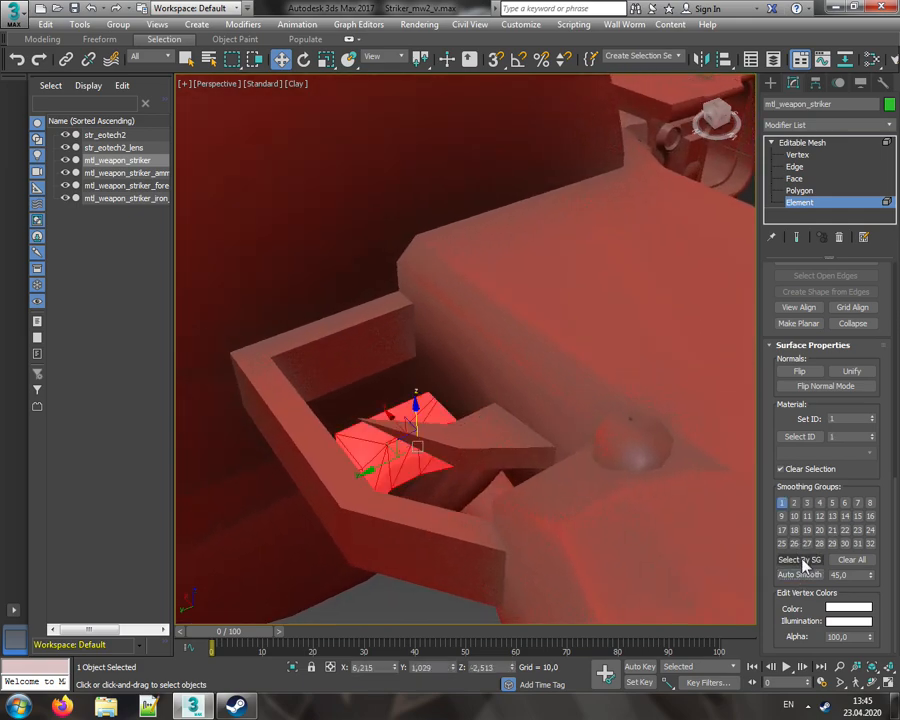
left_click(426, 604)
- Hide every object except mtl_weapon_striker
left_click_drag(717, 120, 728, 142)
scroll(524, 272, "down", 7)
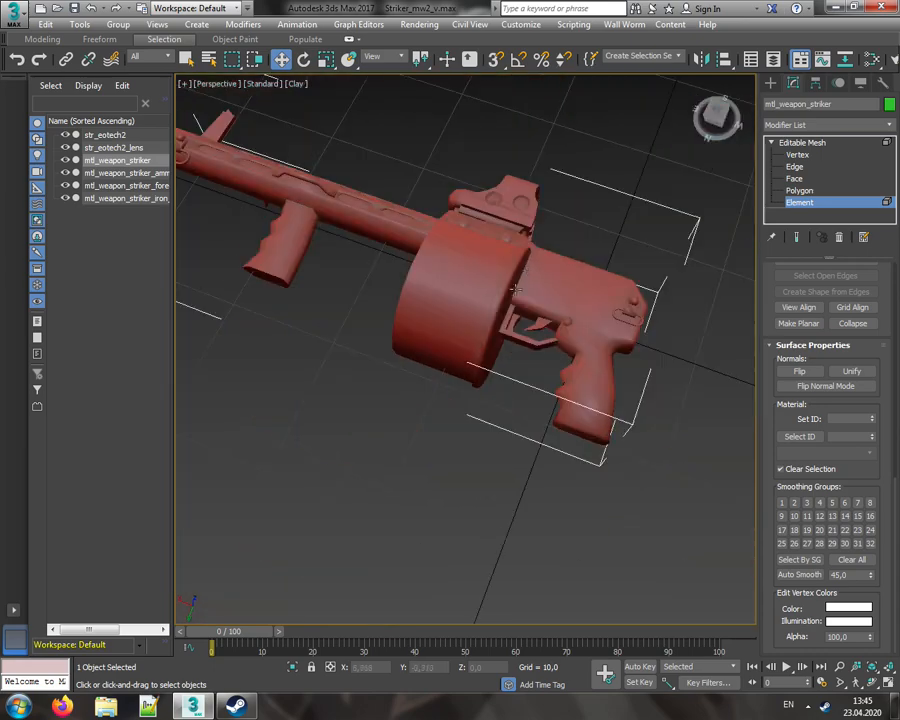
middle_click_drag(525, 267, 529, 317)
right_click(486, 298)
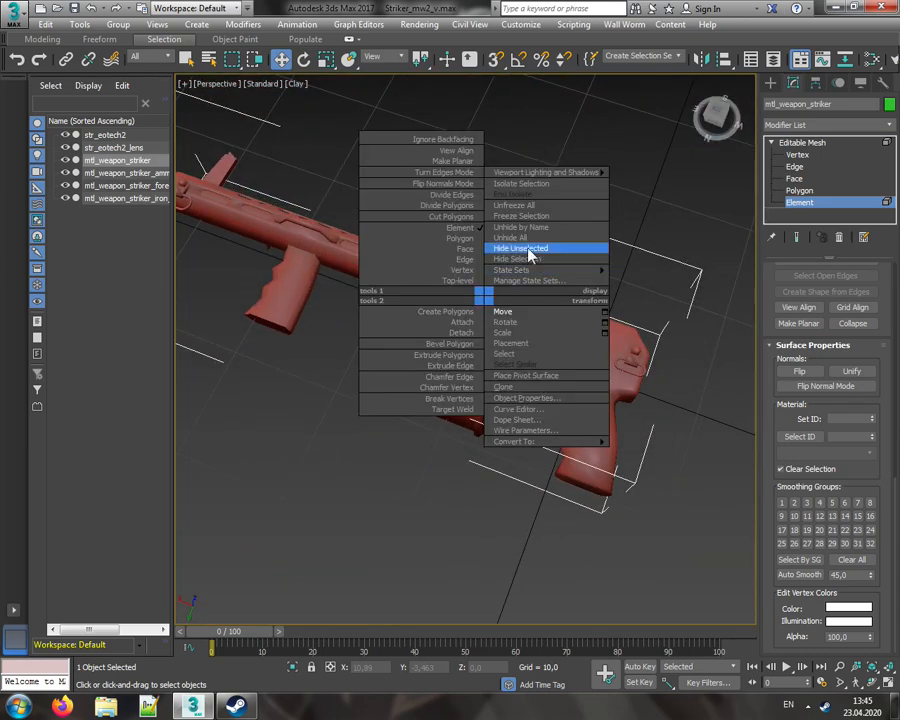
left_click(529, 249)
- Show str_eotech2 temporarily to examine how the weapon's mount parts overlap the sight, and hide it again
mouse_move(707, 133)
left_mouse_down()
mouse_move(718, 150)
mouse_move(693, 110)
mouse_move(718, 119)
left_mouse_up()
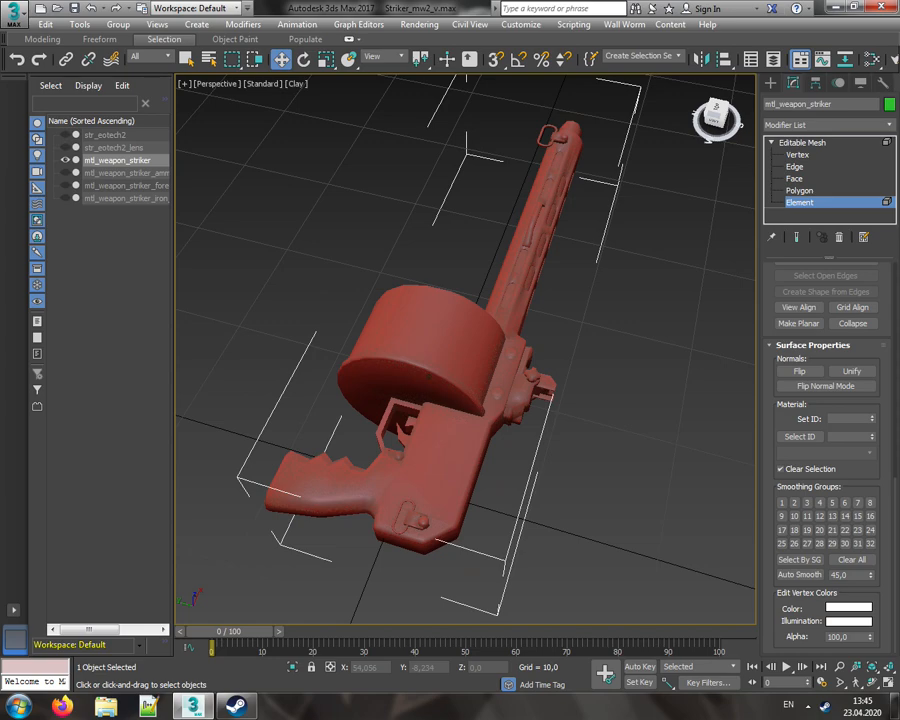
left_click_drag(718, 119, 720, 121)
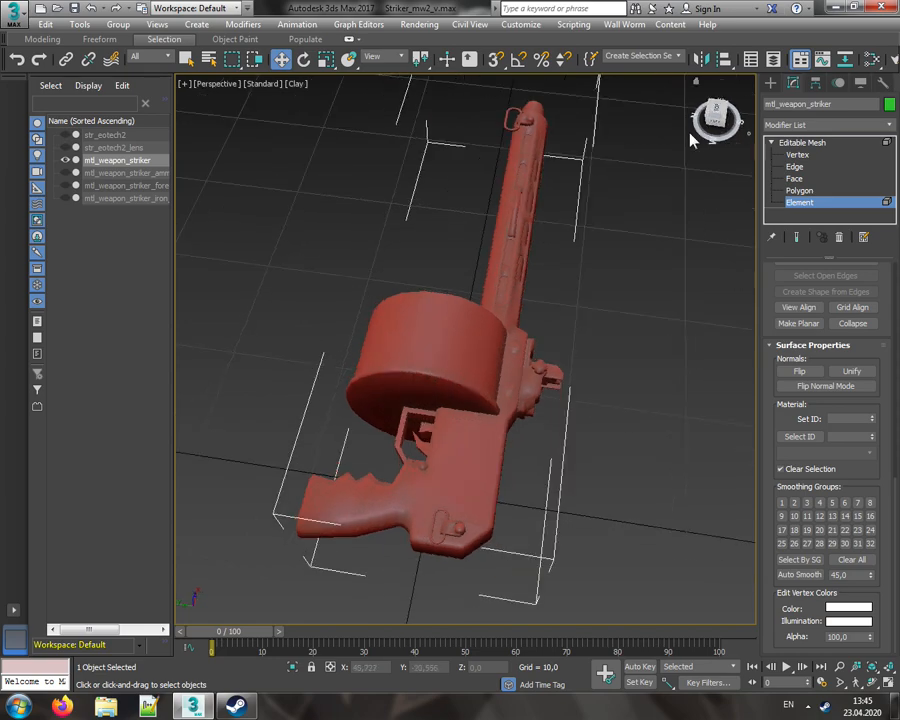
left_click(66, 135)
scroll(512, 360, "up", 6)
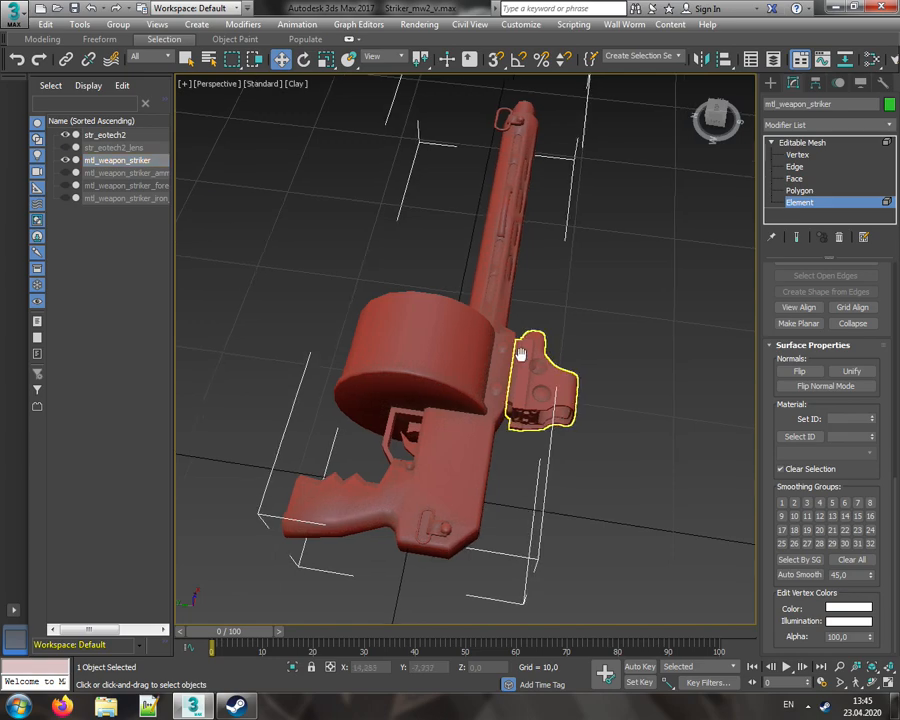
scroll(488, 386, "up", 2)
mouse_move(715, 116)
left_mouse_down()
mouse_move(719, 78)
mouse_move(708, 130)
left_mouse_up()
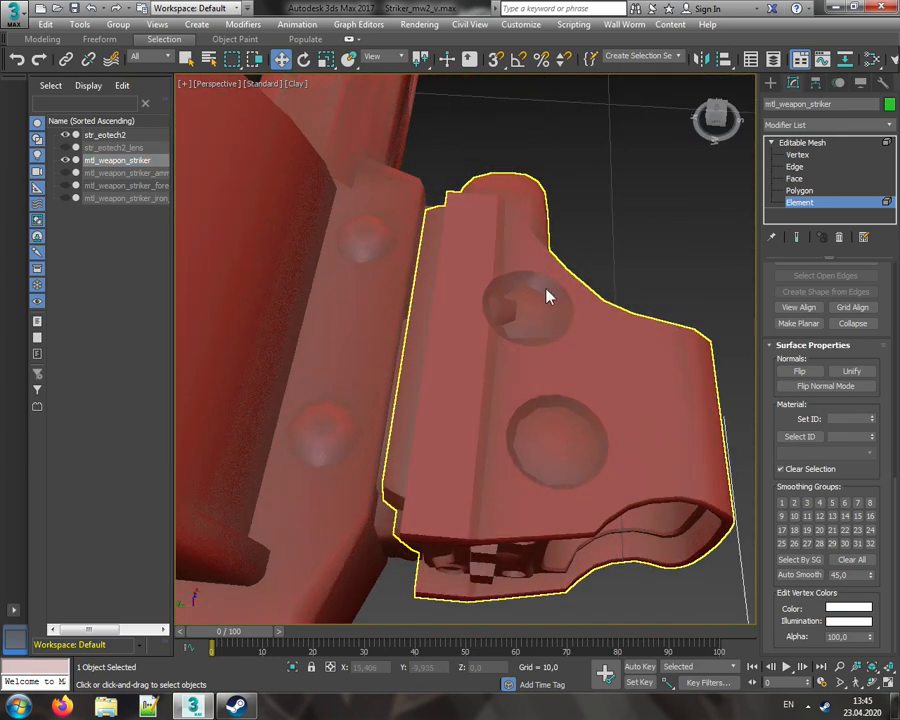
scroll(498, 321, "down", 6)
middle_click_drag(498, 320, 493, 355, "alt")
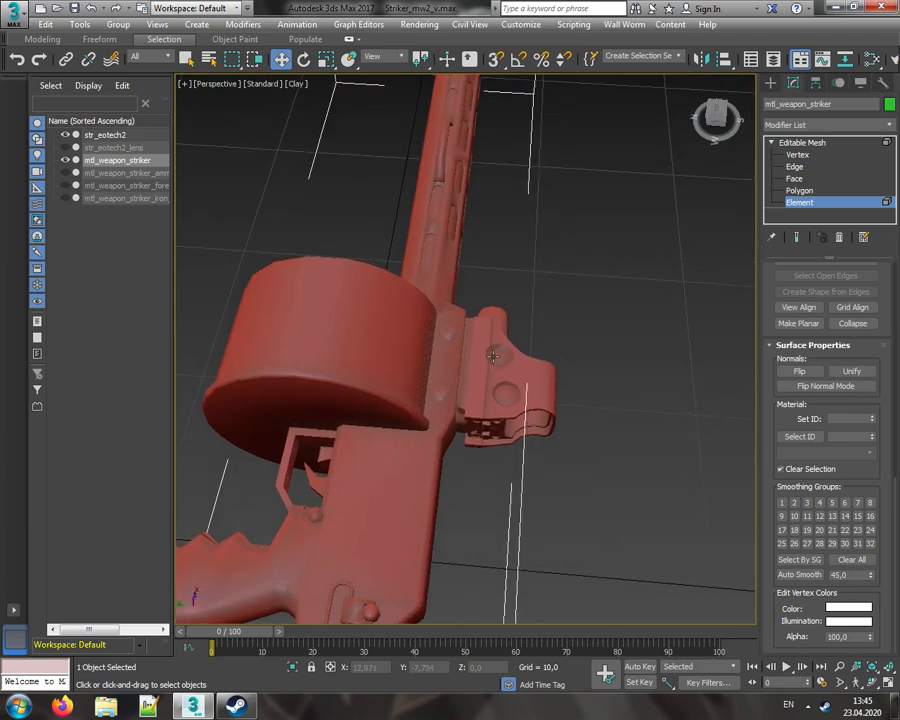
left_click(70, 135)
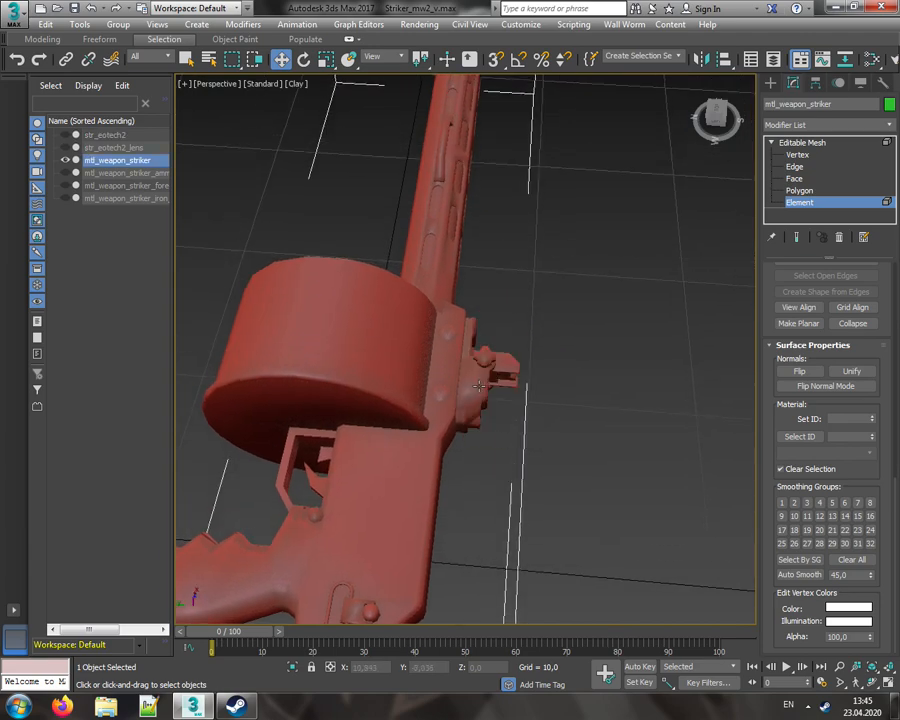
- Delete the protruding bracket plate elements on the sight mount of mtl_weapon_striker
scroll(481, 388, "up", 5)
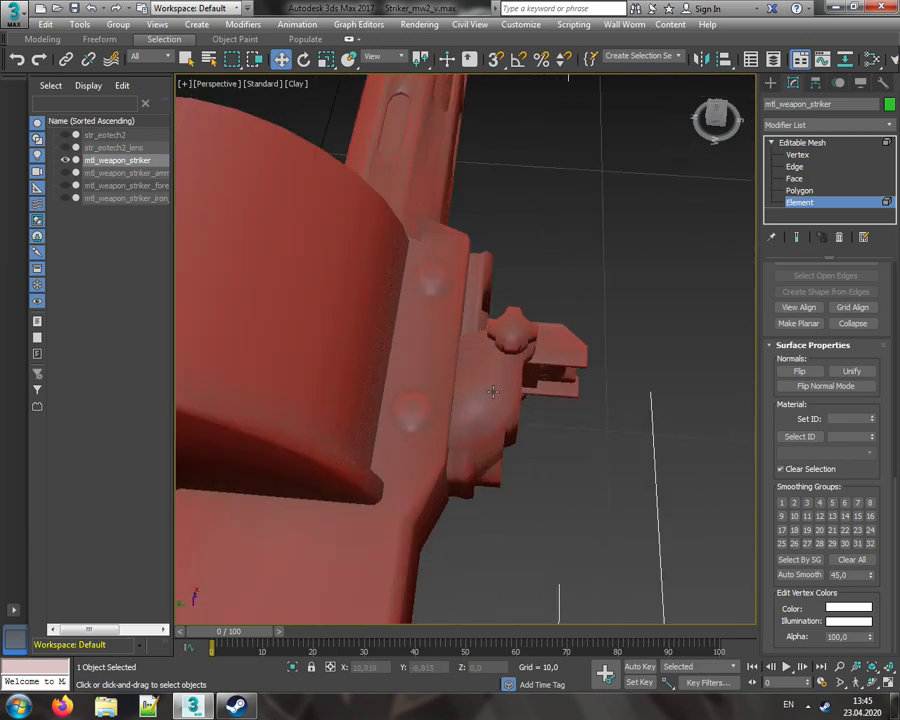
left_click(490, 388)
middle_click_drag(488, 382, 635, 275, "alt")
left_click(605, 350)
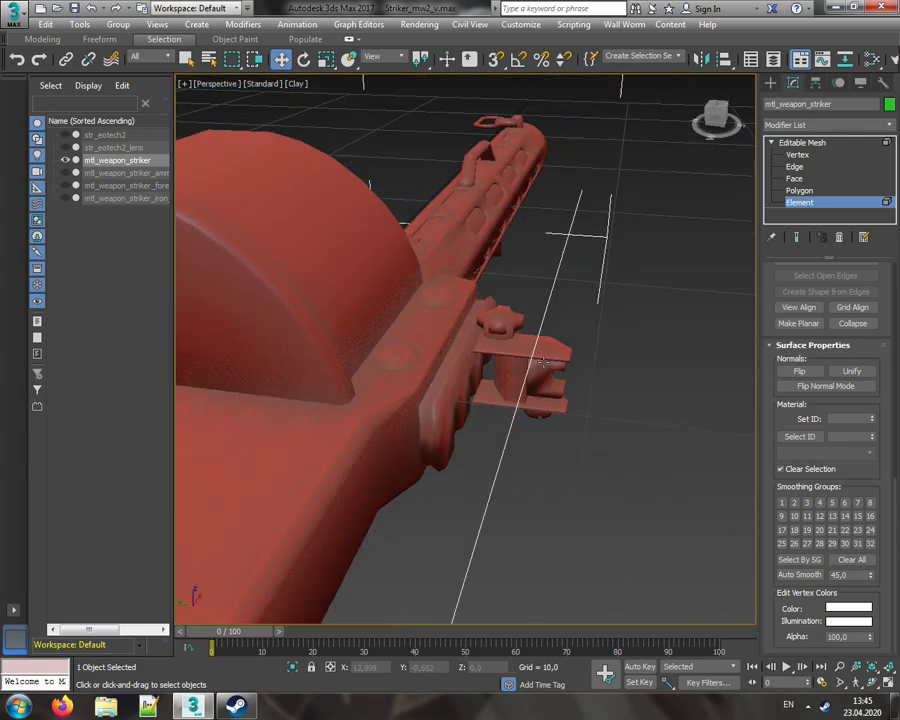
left_click(518, 354)
key("Delete")
left_click(512, 378)
key("Delete")
left_click(506, 398)
key("Delete")
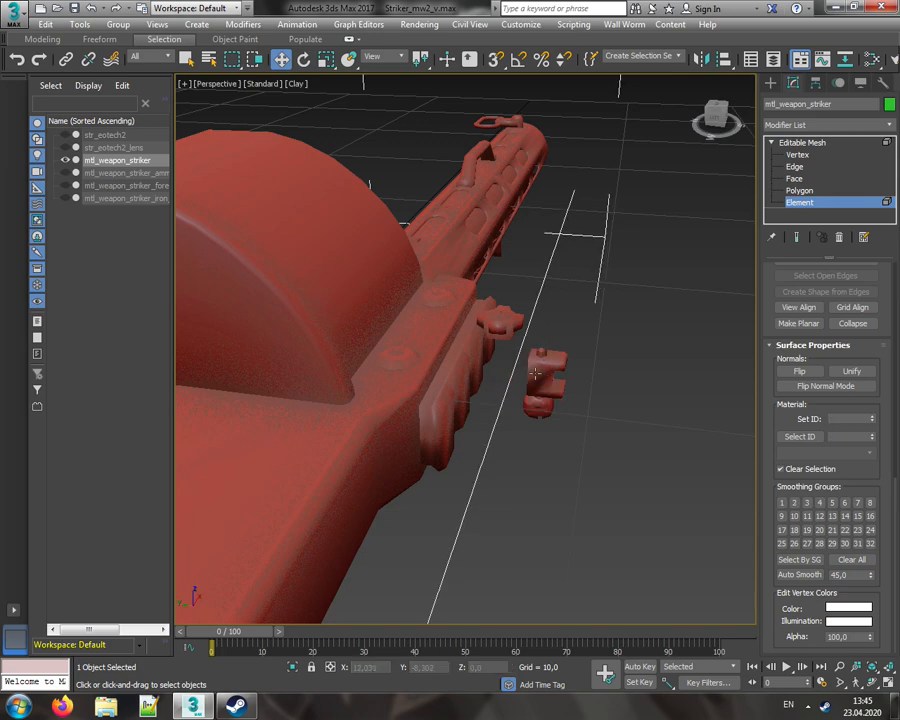
- Delete the remaining clamp and knob elements floating beside the rail of mtl_weapon_striker
left_click(541, 362)
key("Delete")
key("Delete")
left_click(538, 400)
key("Delete")
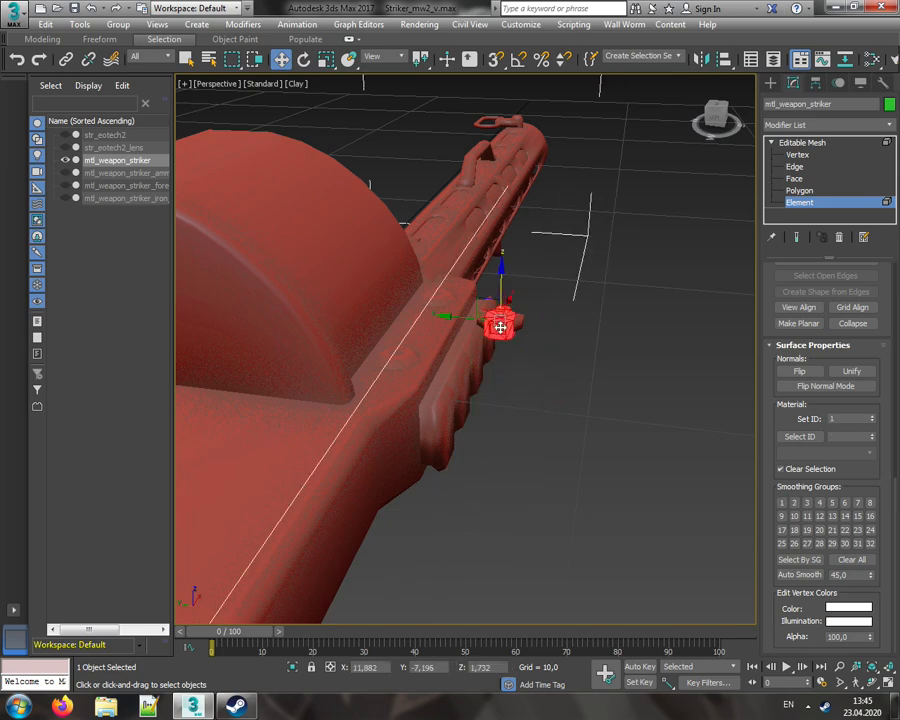
key("Delete")
left_click(515, 320)
key("Delete")
mouse_move(483, 318)
middle_mouse_down()
mouse_move(526, 348)
mouse_move(582, 361)
mouse_move(524, 243)
mouse_move(491, 239)
mouse_move(486, 335)
middle_mouse_up()
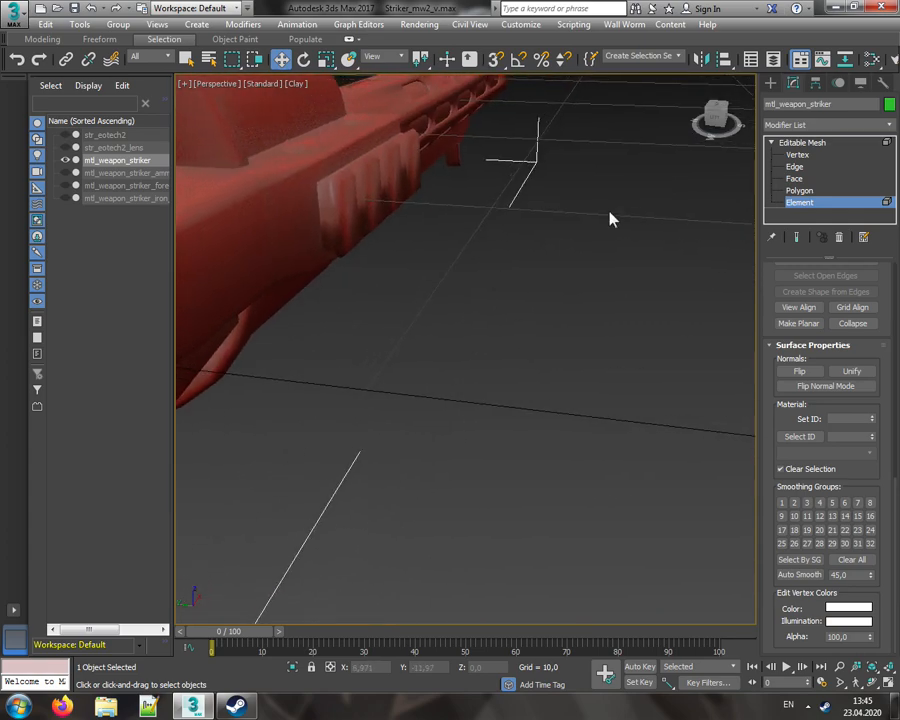
- Try deleting the base plate element of the side rail, and undo the deletion
mouse_move(716, 117)
left_mouse_down()
mouse_move(640, 105)
mouse_move(727, 135)
left_mouse_up()
middle_click_drag(527, 205, 565, 246, "alt")
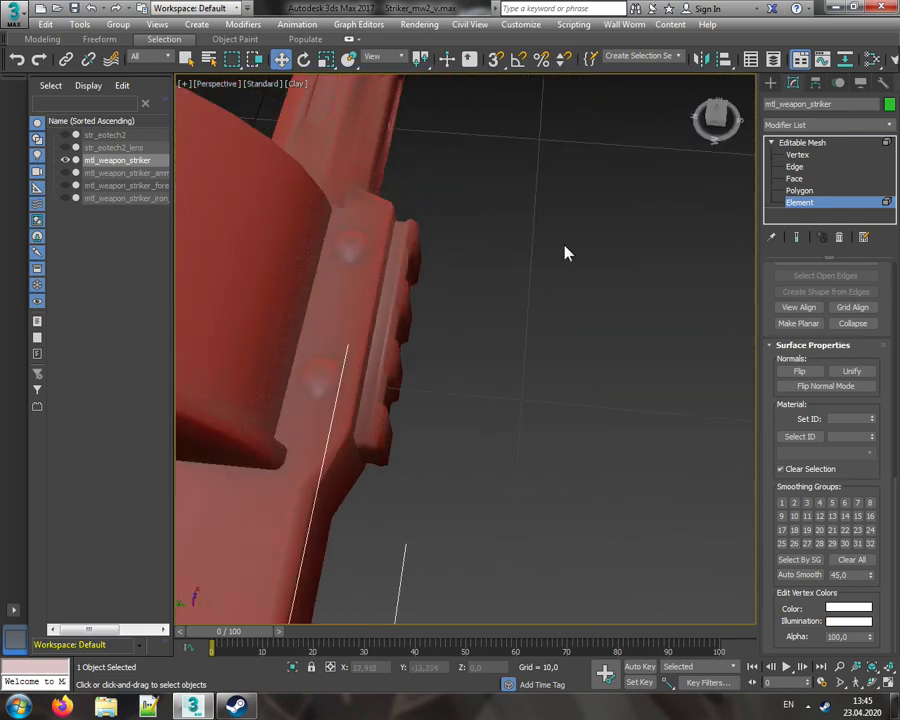
left_click(380, 333)
middle_click_drag(434, 343, 493, 335)
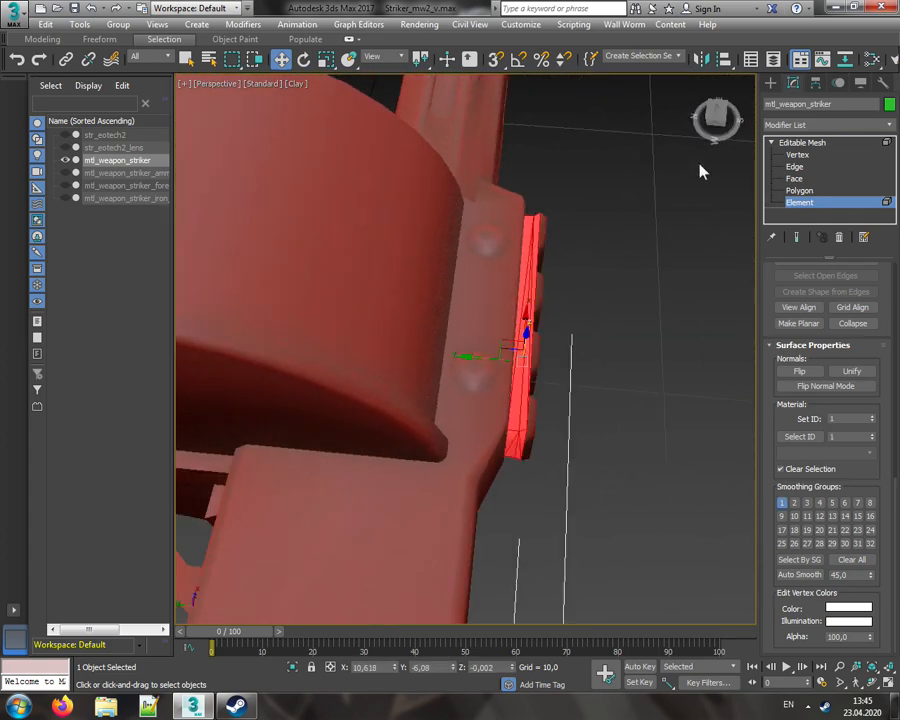
middle_click_drag(700, 172, 567, 309, "alt")
left_click(565, 325)
scroll(493, 325, "down", 3)
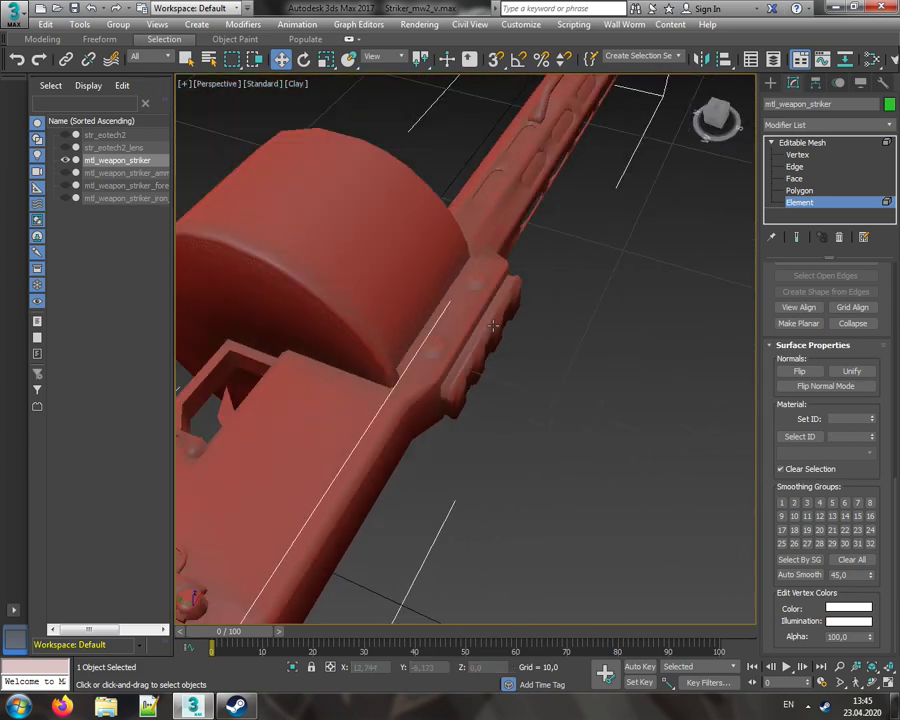
middle_click_drag(493, 325, 549, 322, "alt")
middle_click_drag(500, 415, 494, 348, "alt")
left_click(446, 372)
scroll(446, 372, "up", 3)
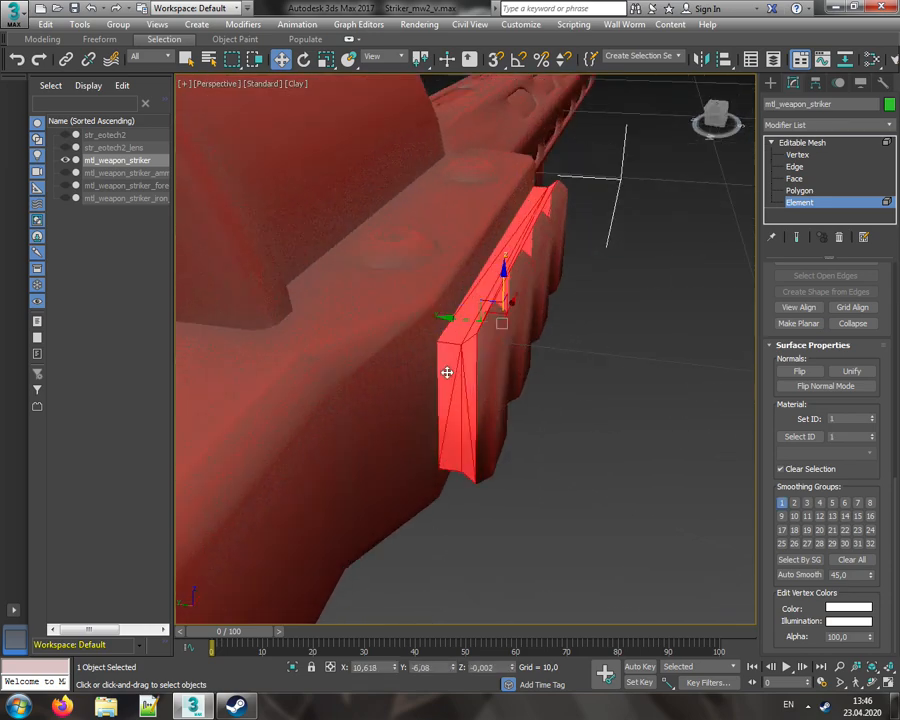
key("Delete")
middle_click_drag(556, 461, 590, 500, "alt")
key("ctrl+z")
left_click(651, 312)
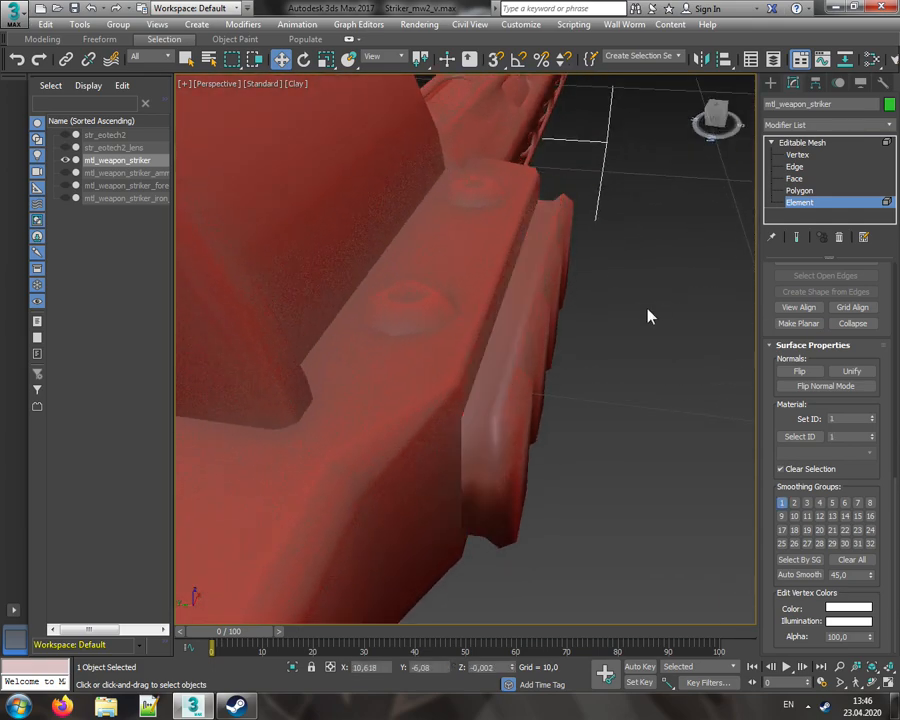
- Auto-smooth all elements of the toothed side rail with a 15,0 threshold
scroll(521, 331, "down", 4)
middle_click_drag(521, 333, 528, 365)
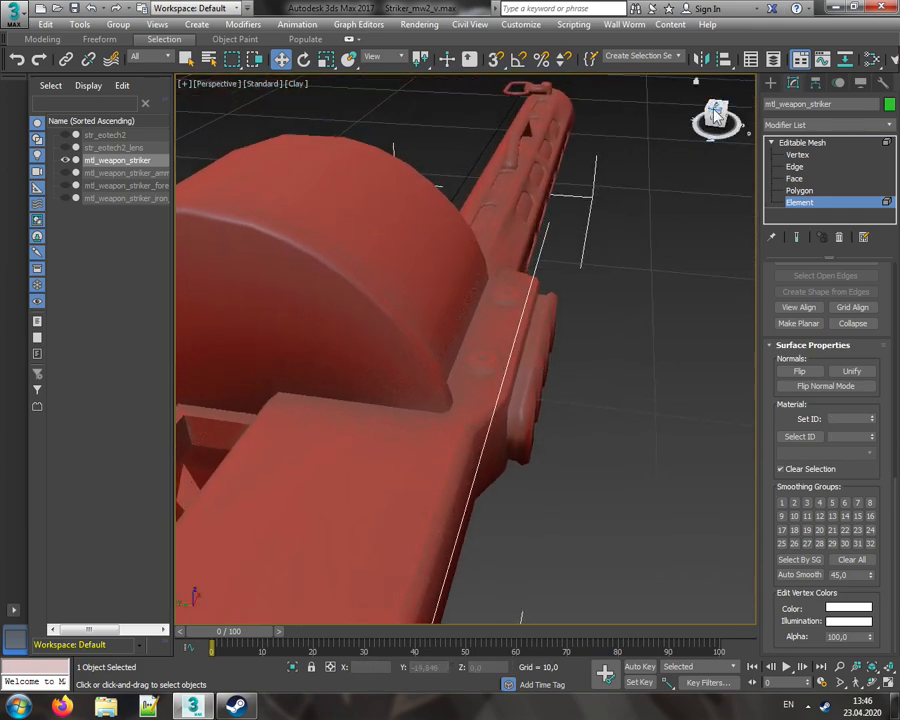
left_click_drag(714, 115, 680, 285)
middle_click_drag(597, 375, 569, 394)
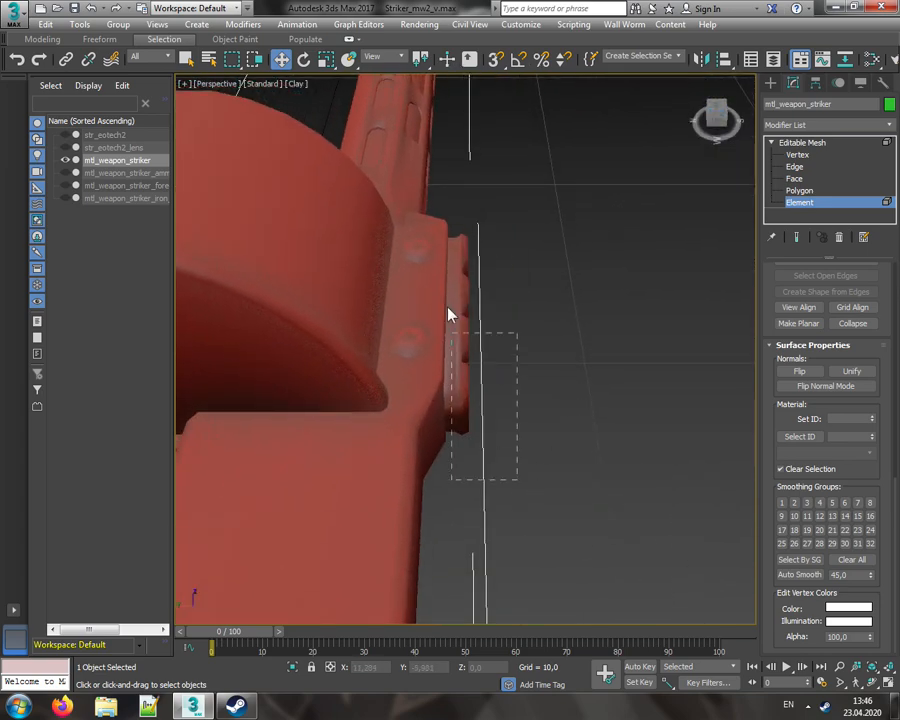
left_click_drag(452, 194, 454, 195)
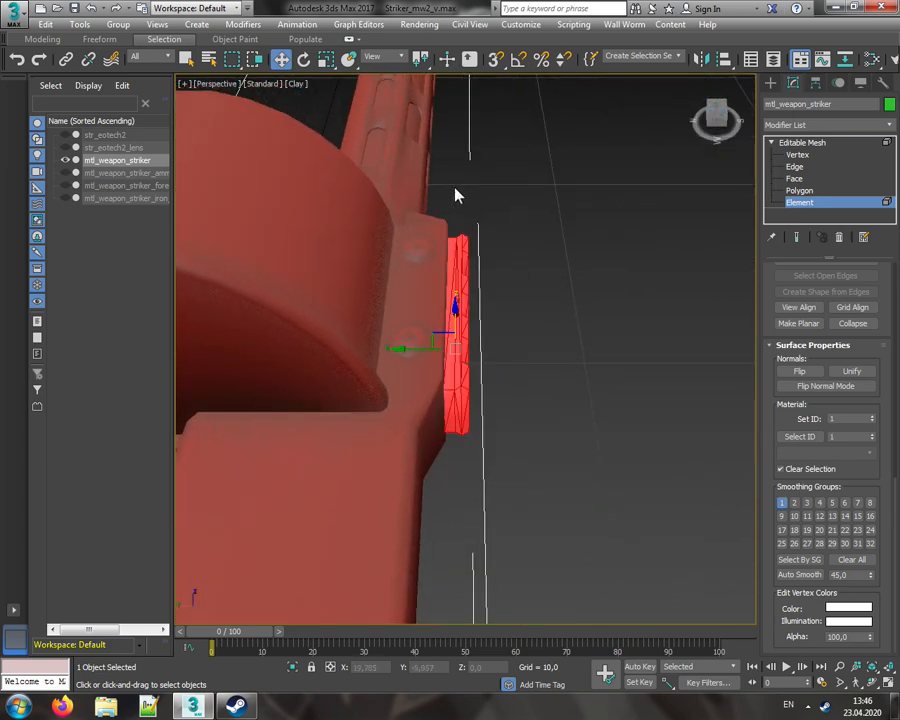
left_click(468, 263, "ctrl")
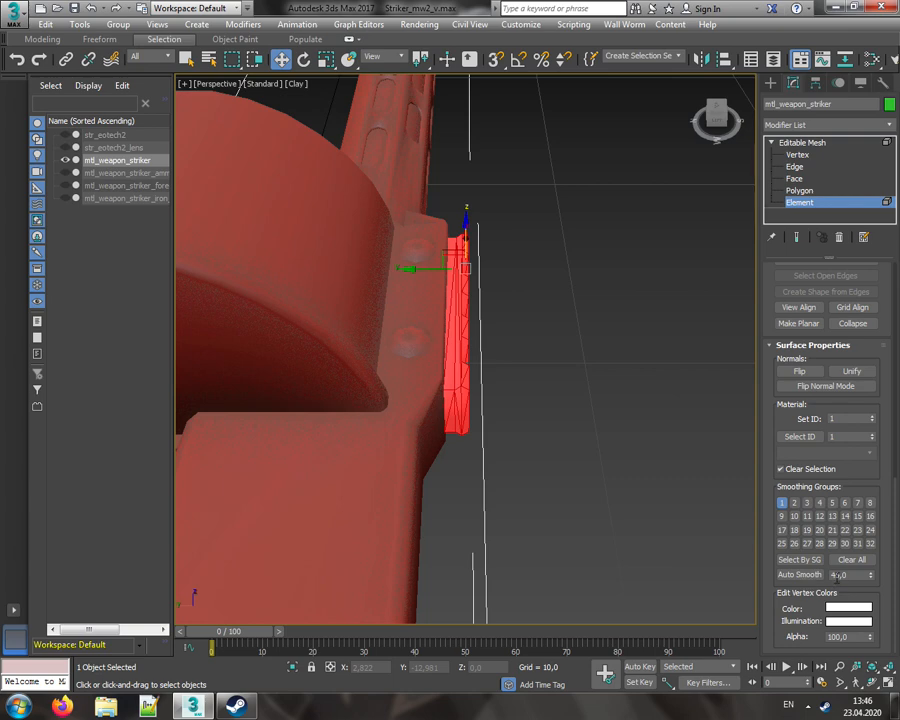
left_click(785, 575)
left_click(648, 256)
mouse_move(722, 121)
left_mouse_down()
mouse_move(682, 88)
mouse_move(650, 84)
mouse_move(692, 78)
mouse_move(728, 98)
left_mouse_up()
scroll(369, 311, "up", 4)
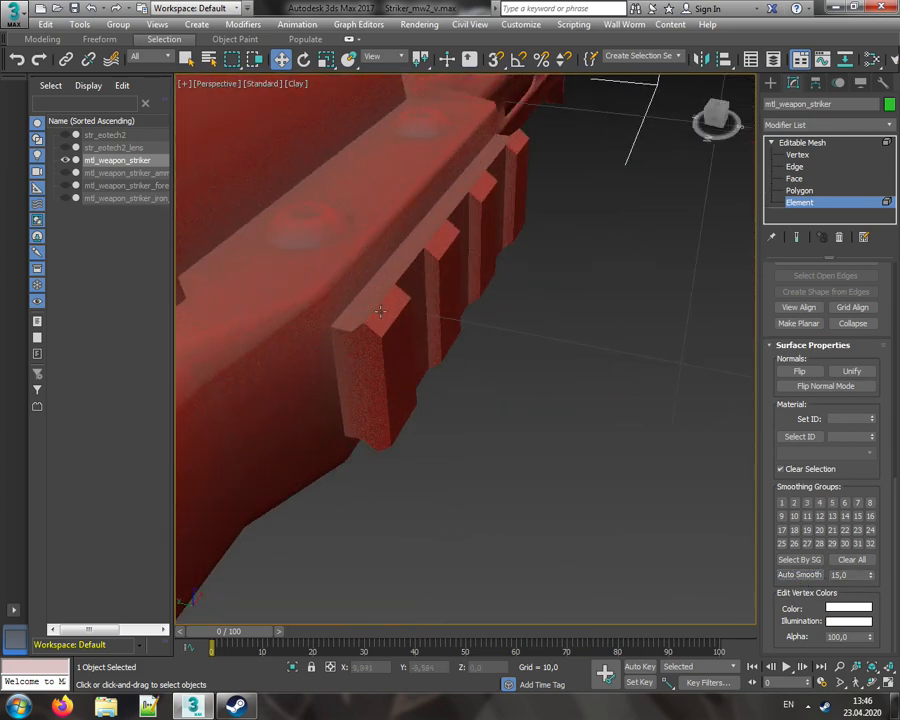
scroll(388, 311, "up", 4)
- Examine the whole weapon with str_eotech2 temporarily shown on the smoothed rail, and hide the sight again
left_click_drag(714, 112, 686, 284)
key("z")
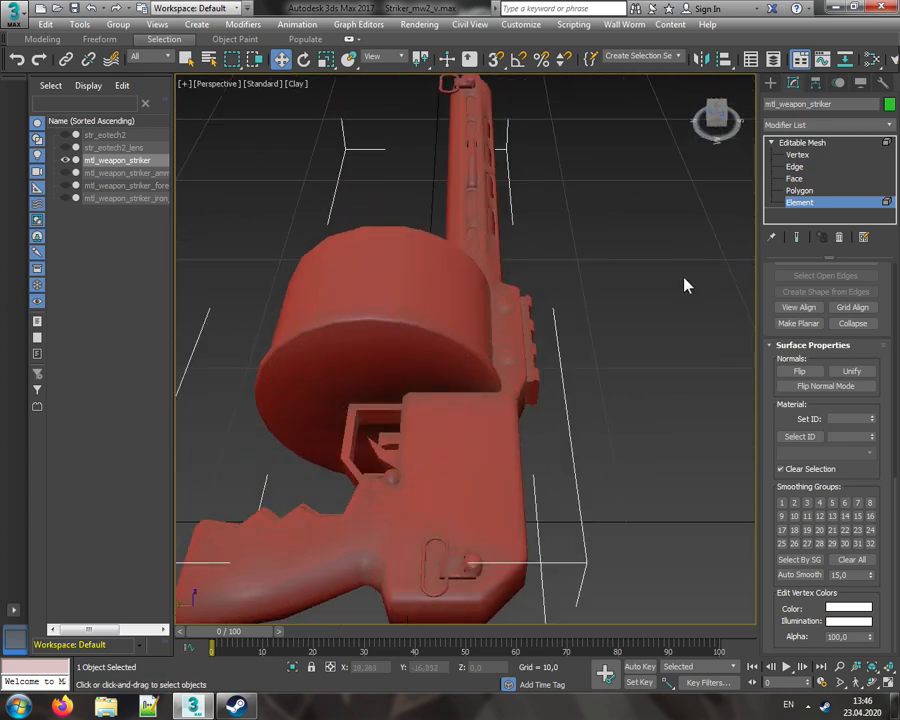
middle_click_drag(629, 336, 652, 310, "alt")
left_click_drag(727, 124, 689, 183)
middle_click_drag(674, 185, 663, 263)
mouse_move(704, 116)
left_mouse_down()
mouse_move(722, 145)
mouse_move(716, 130)
left_mouse_up()
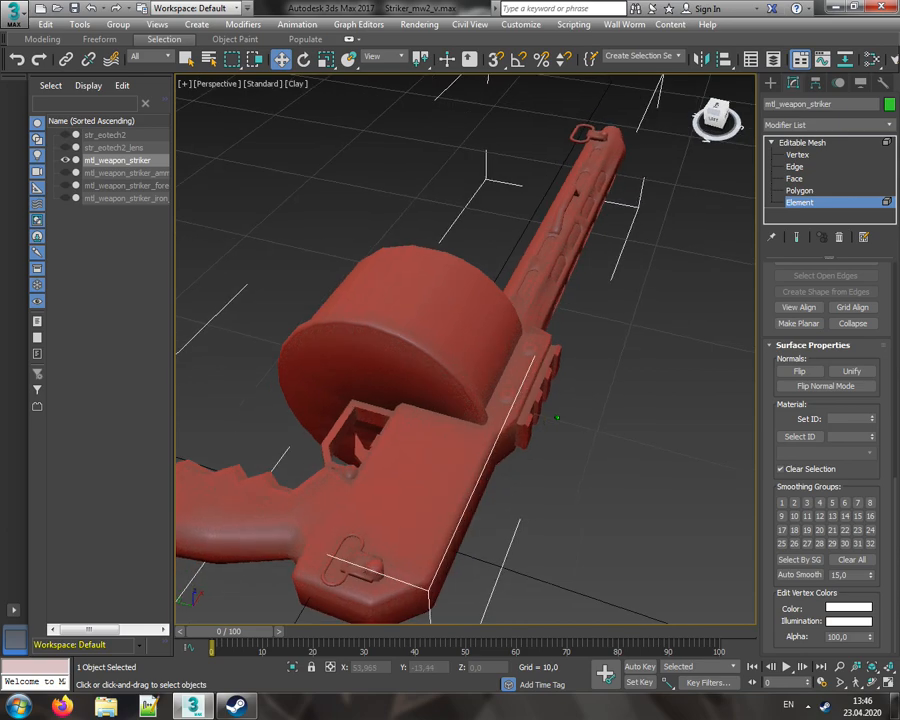
left_click(65, 134)
left_click_drag(716, 118, 632, 268)
left_click(65, 134)
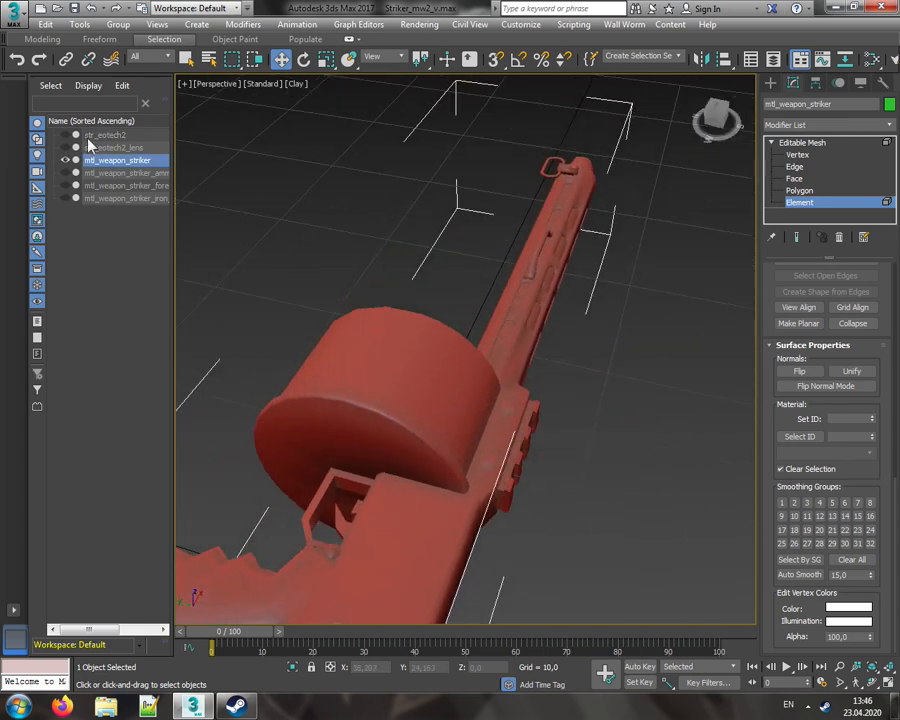
- Leave element editing and show mtl_weapon_striker_iron_sight and str_eotech2 to compare both sights on the weapon
left_click(835, 203)
left_click(639, 305)
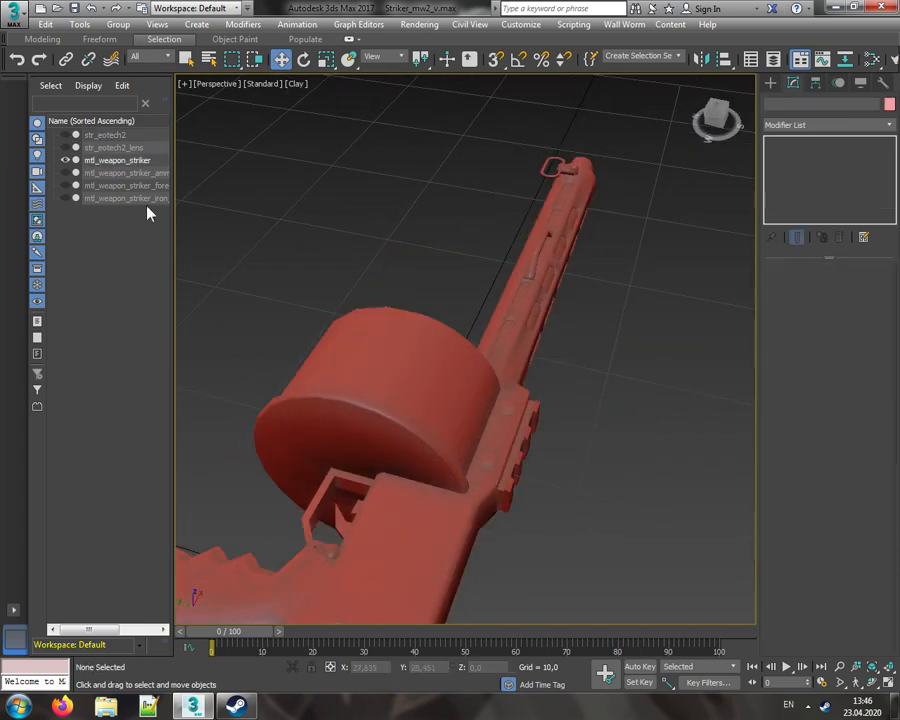
left_click(65, 198)
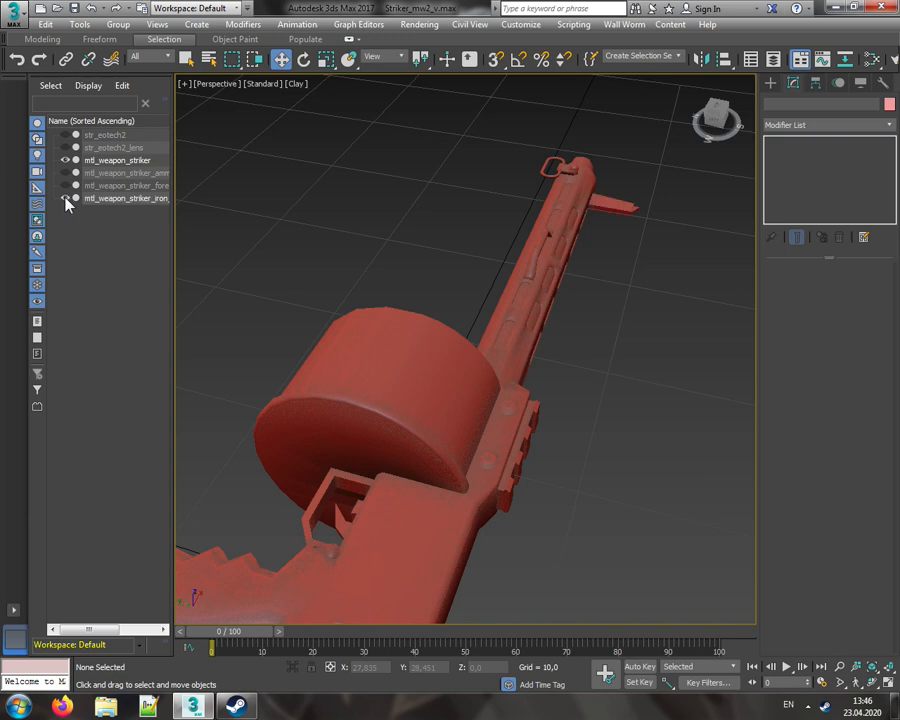
left_click(66, 135)
left_click_drag(709, 111, 650, 312)
middle_click_drag(650, 319, 650, 275)
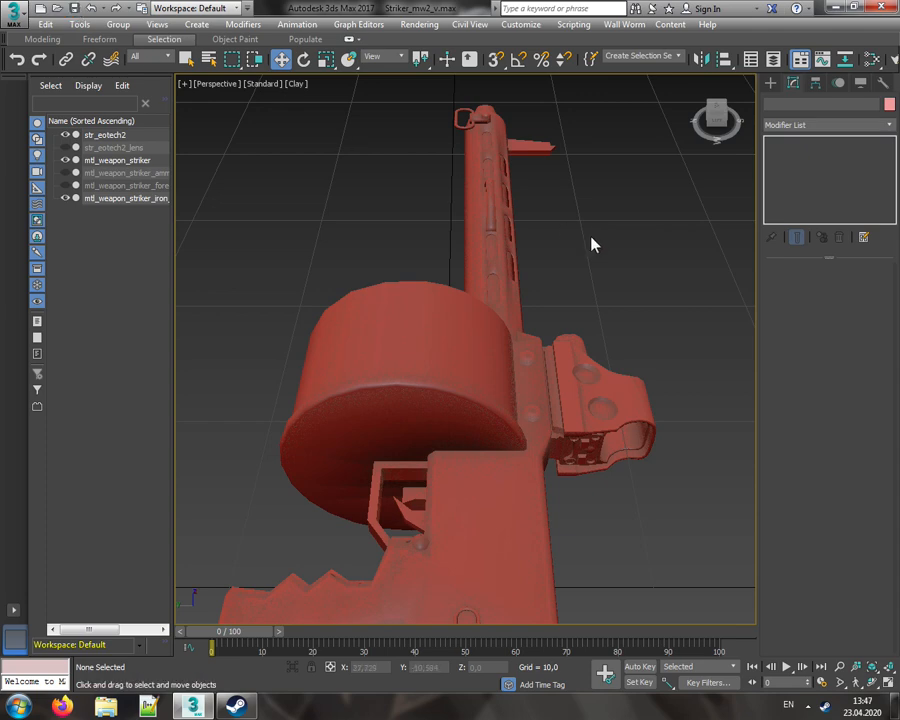
middle_click_drag(604, 245, 566, 246)
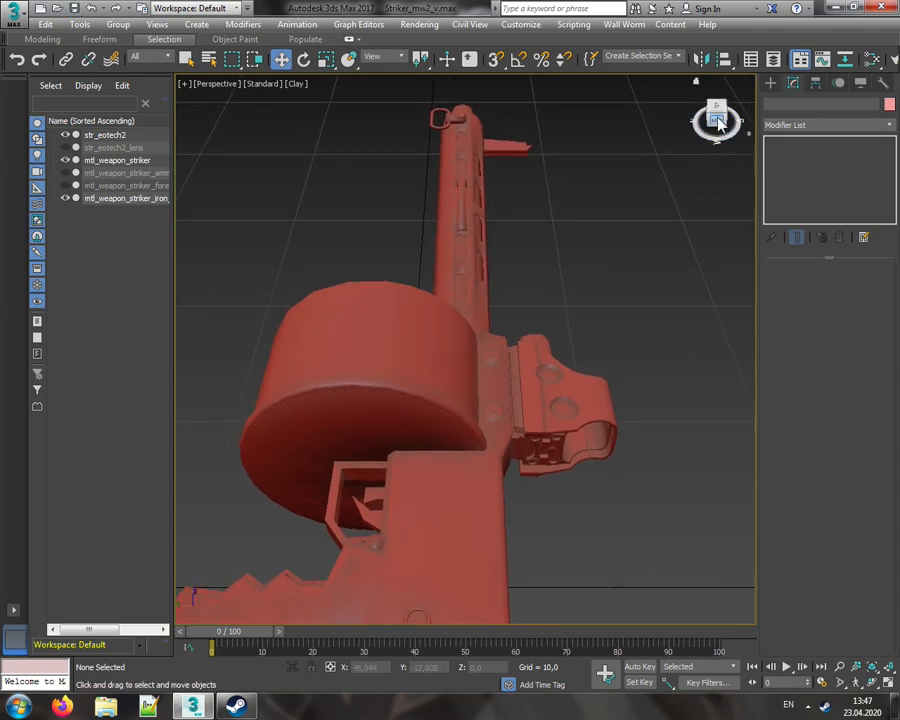
left_click_drag(718, 123, 665, 207)
middle_click_drag(665, 207, 680, 233)
left_click(716, 115)
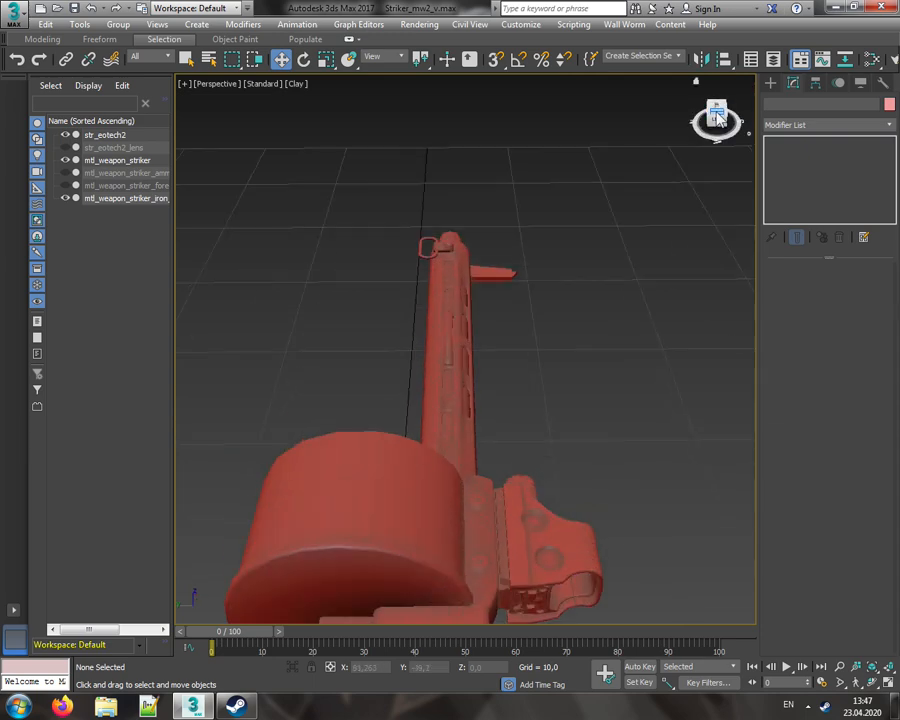
middle_click_drag(607, 301, 618, 203)
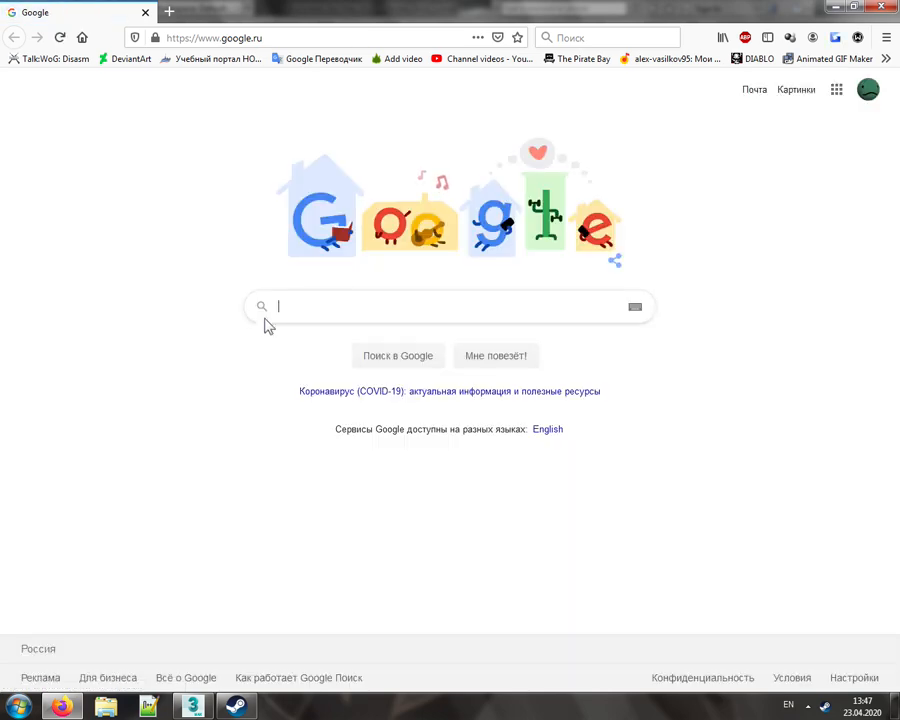
- Switch to Firefox and search Google Images for "striker shotgun"
left_click(333, 305)
type("strike")
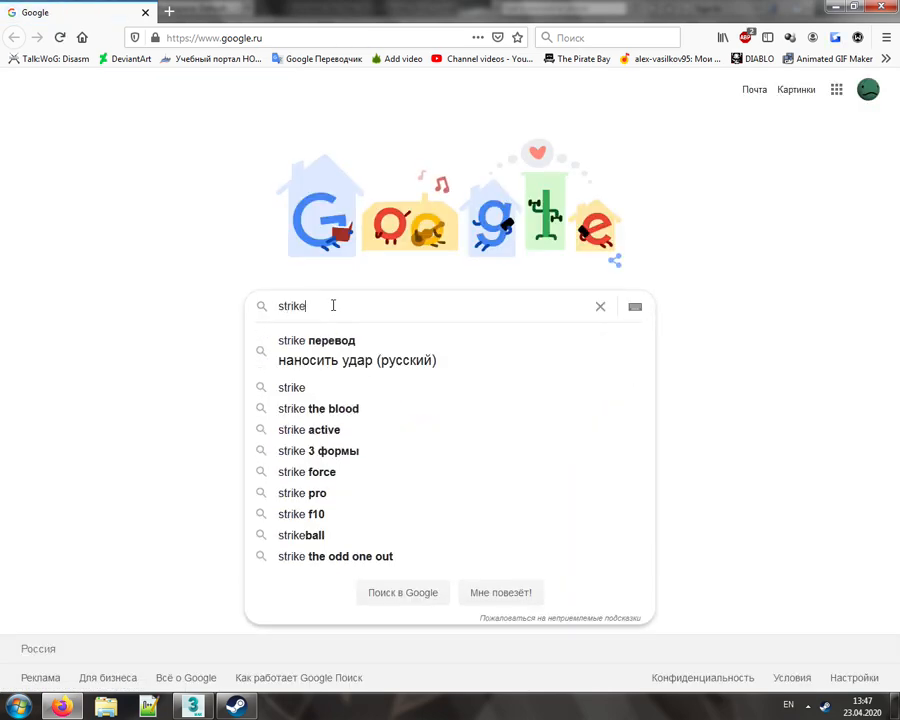
type("r")
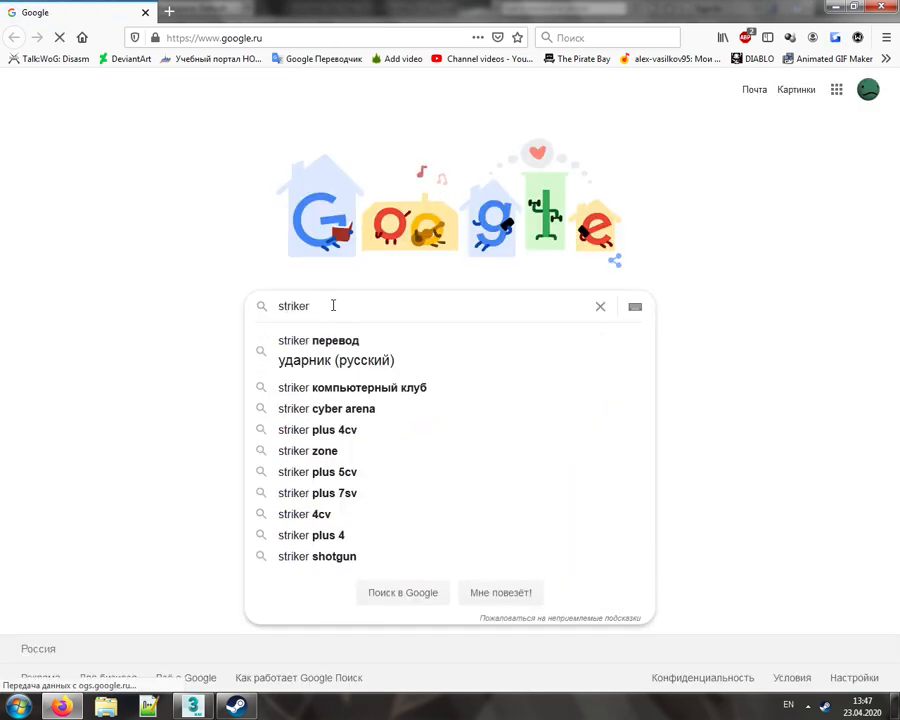
type(" shotgun")
key("Return")
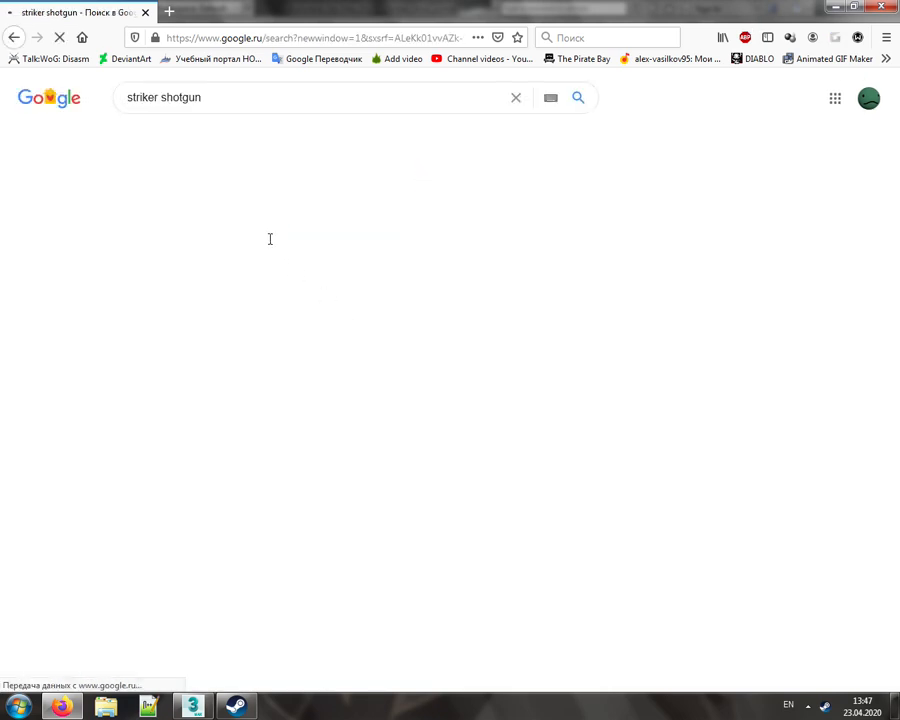
left_click(198, 137)
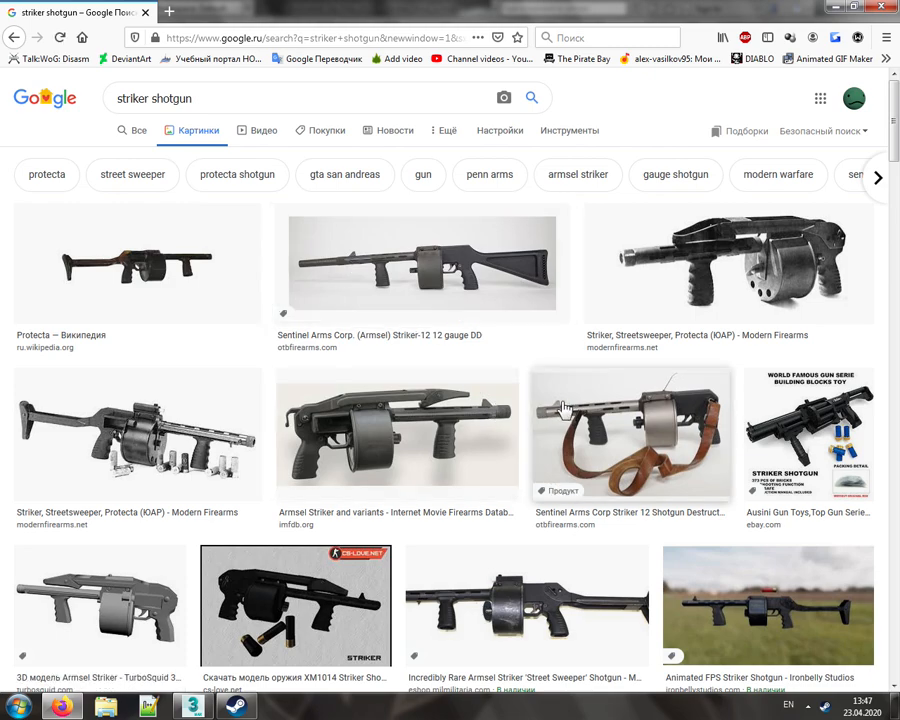
- Examine the striker shotgun reference photos for how the front sight sits on the barrel
scroll(484, 402, "down", 3)
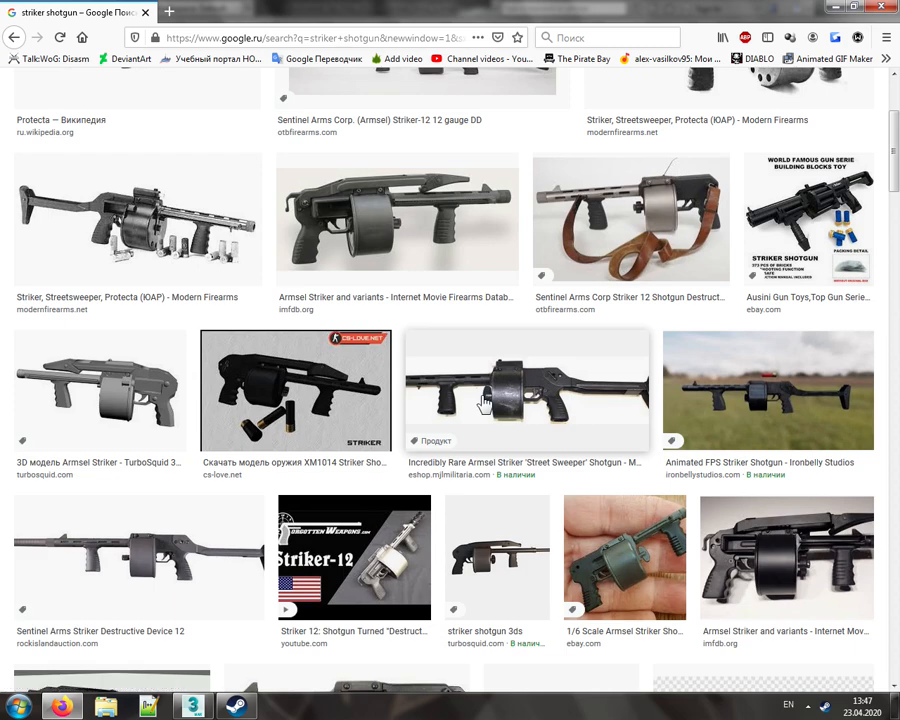
scroll(684, 394, "down", 4)
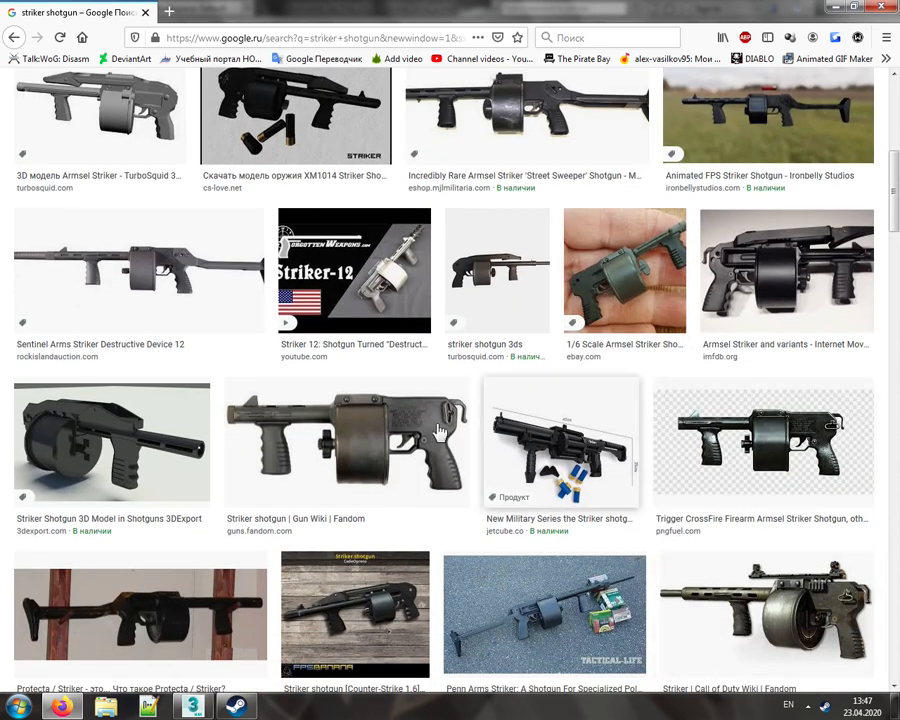
scroll(337, 422, "down", 2)
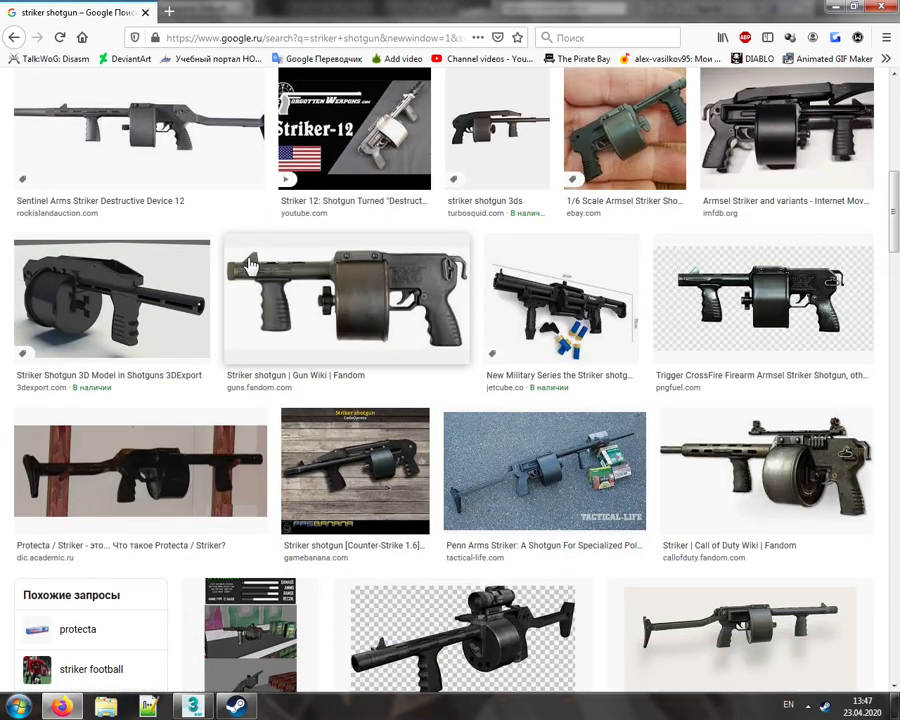
scroll(250, 265, "down", 4)
scroll(250, 265, "up", 1)
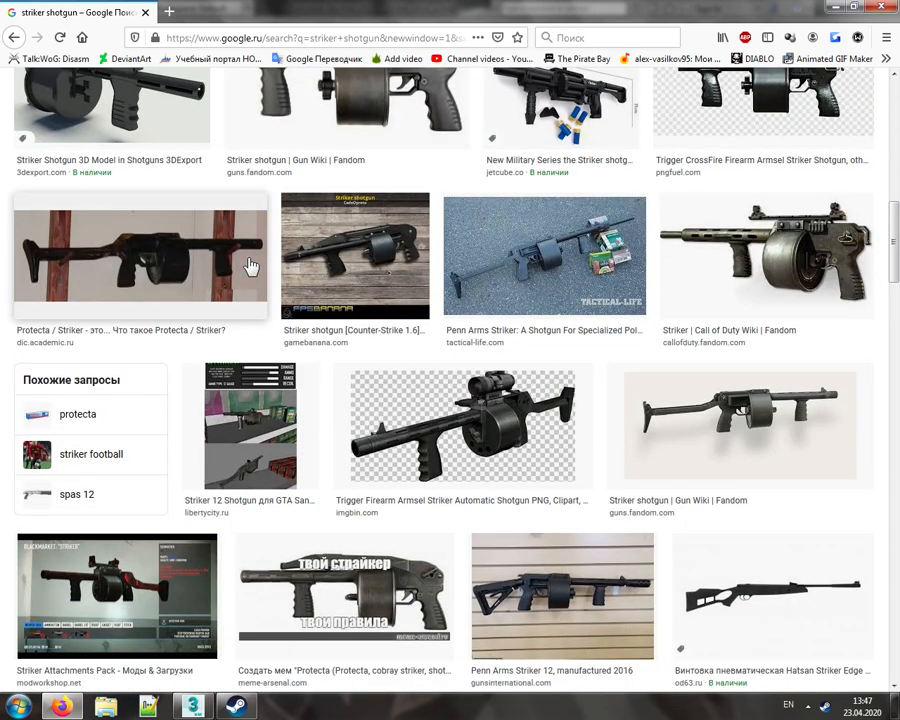
scroll(250, 265, "down", 2)
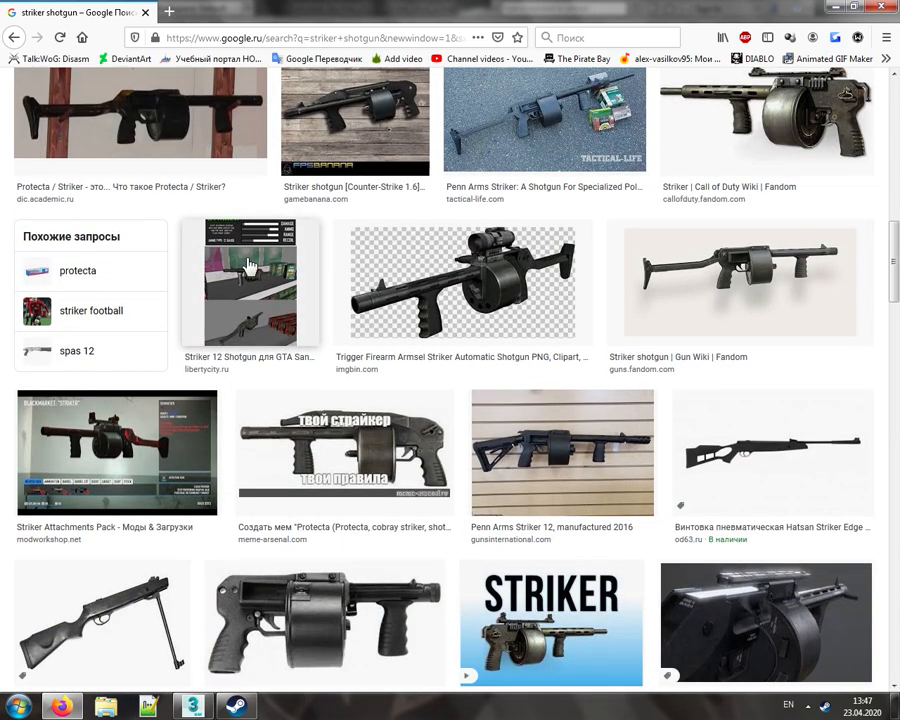
scroll(250, 265, "down", 4)
scroll(250, 265, "up", 16)
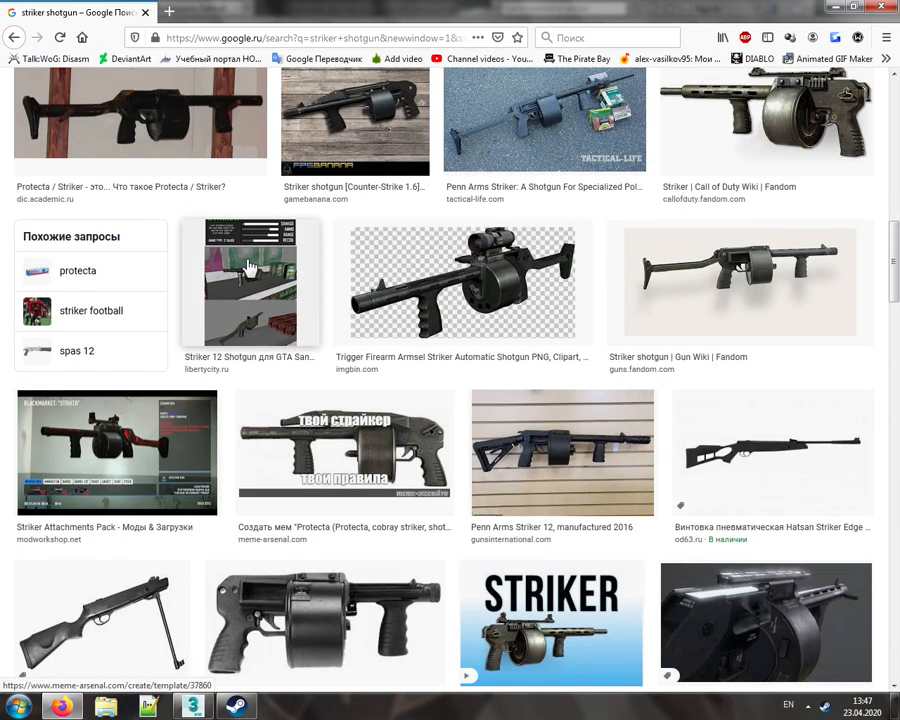
scroll(244, 270, "up", 2)
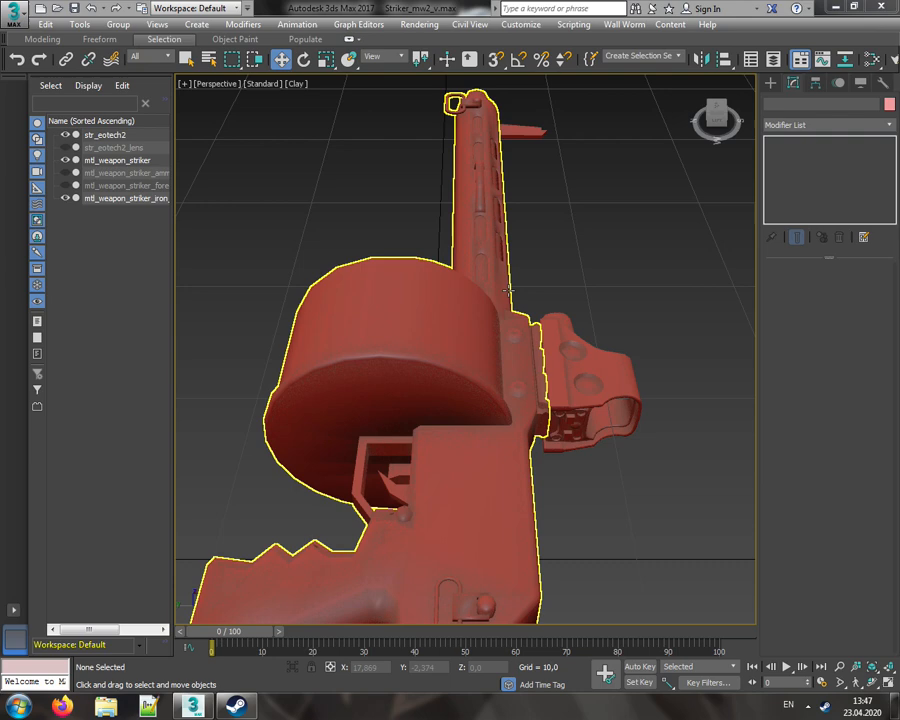
- Switch back to 3ds Max and delete the mtl_weapon_striker_iron_sight object
middle_click_drag(508, 290, 538, 236, "alt")
left_click(467, 192)
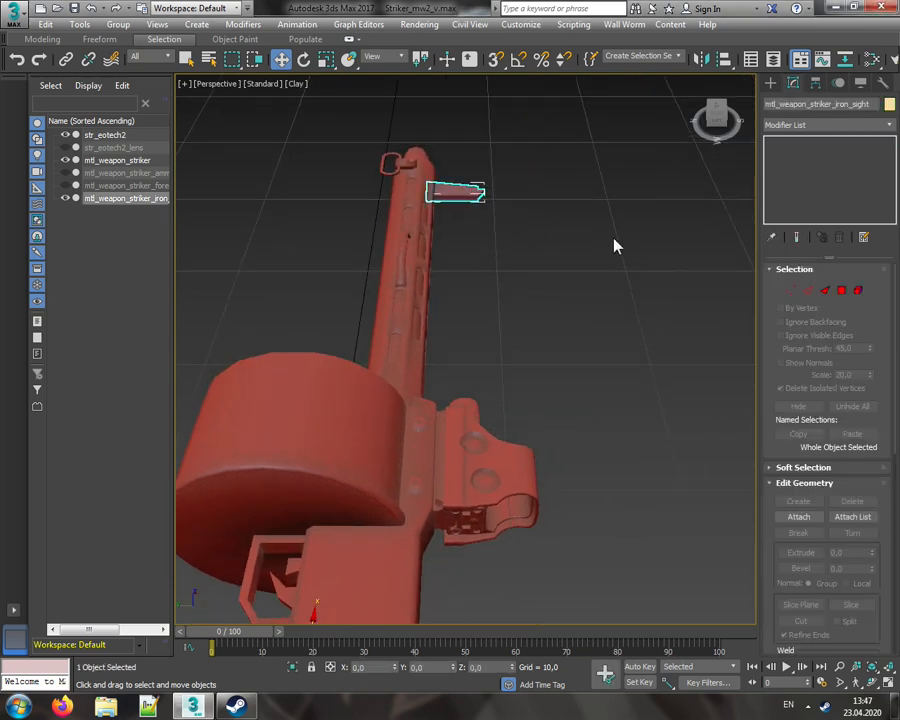
key("Delete")
- Bring the barrel's muzzle end into close view and set the viewport to Default Shading
middle_click_drag(615, 245, 608, 197)
left_click_drag(716, 117, 686, 127)
left_click(716, 118)
scroll(538, 221, "up", 5)
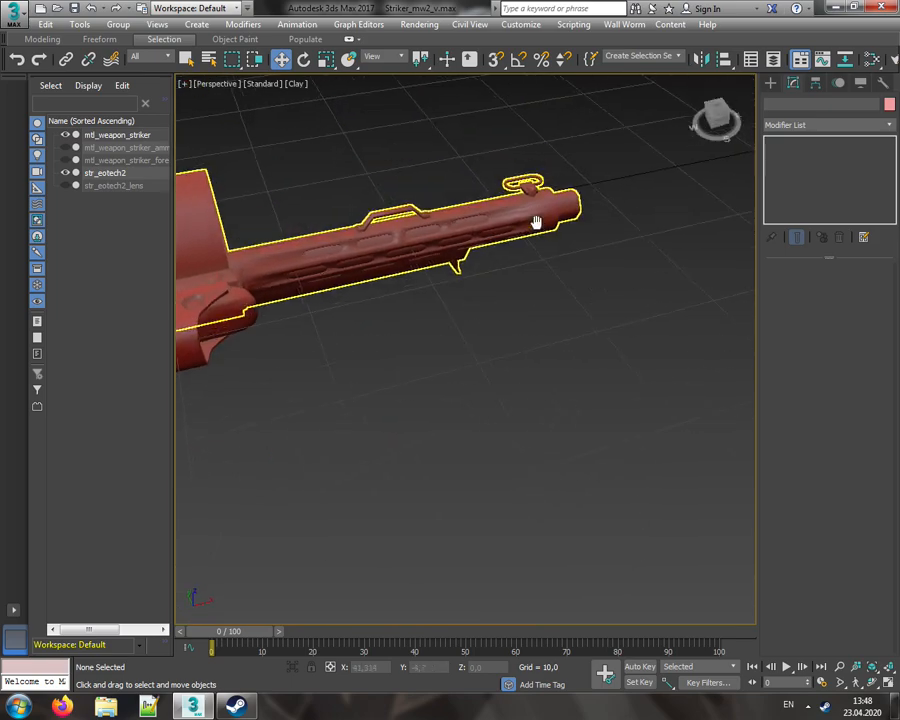
left_click(297, 83)
left_click(310, 98)
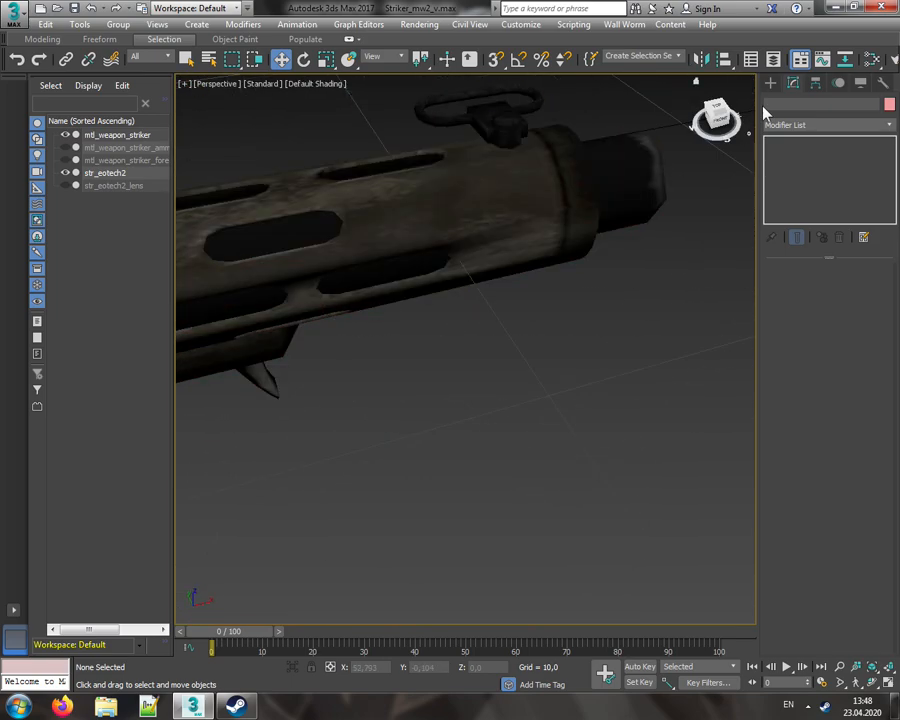
- Render the perspective view of the barrel from behind to preview how its material looks
left_click_drag(727, 118, 748, 88)
middle_click_drag(531, 291, 598, 230, "alt")
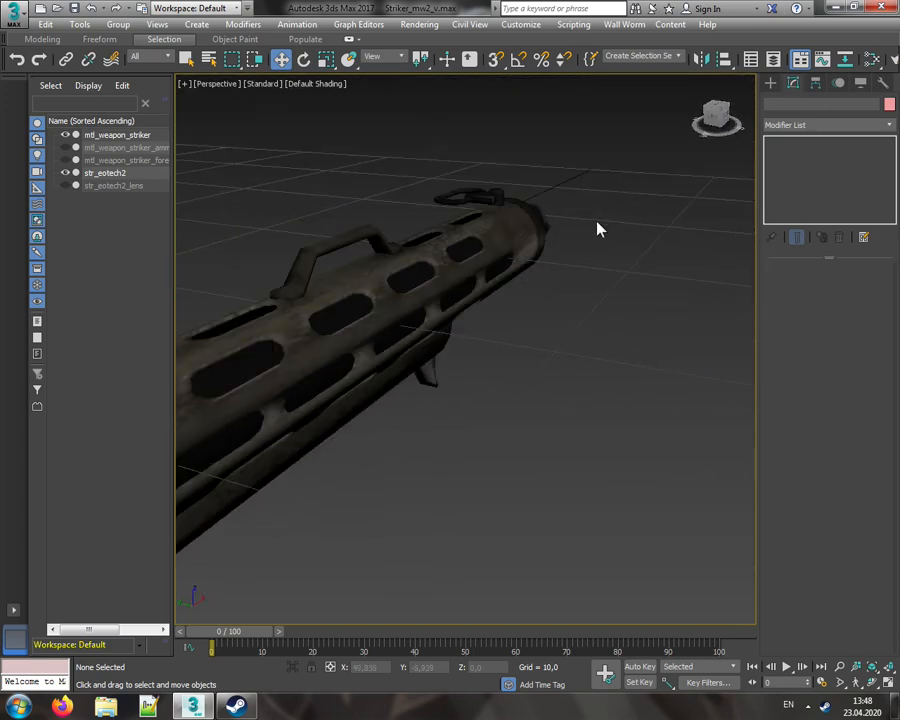
left_click(417, 26)
left_click(423, 41)
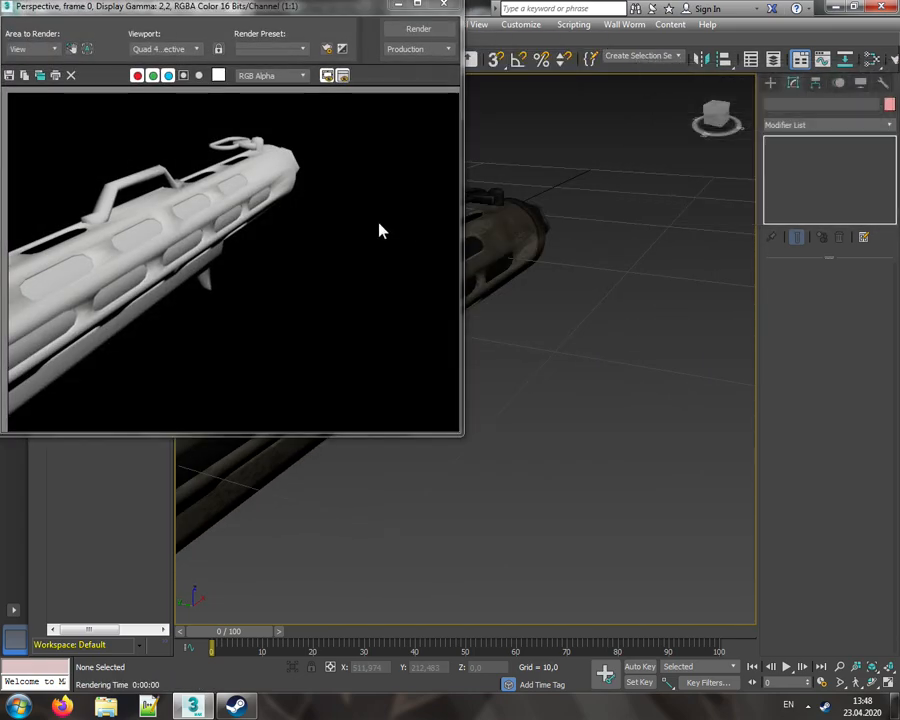
left_click(444, 5)
- Set the alpha source of the weapon_striker_col.png diffuse bitmap to None (Opaque) and render the barrel view again
key("m")
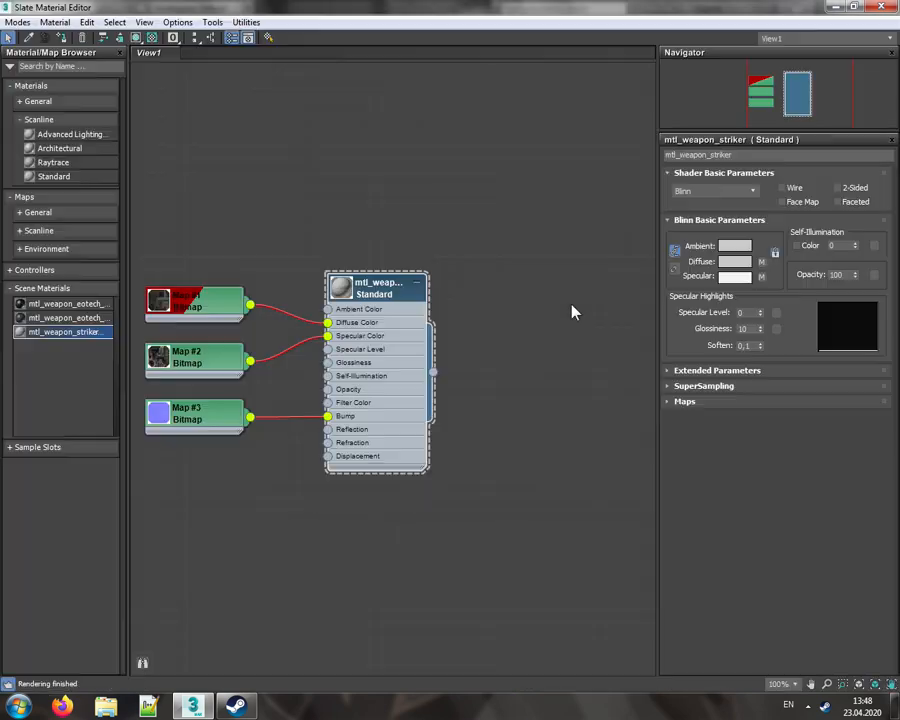
left_click(193, 304)
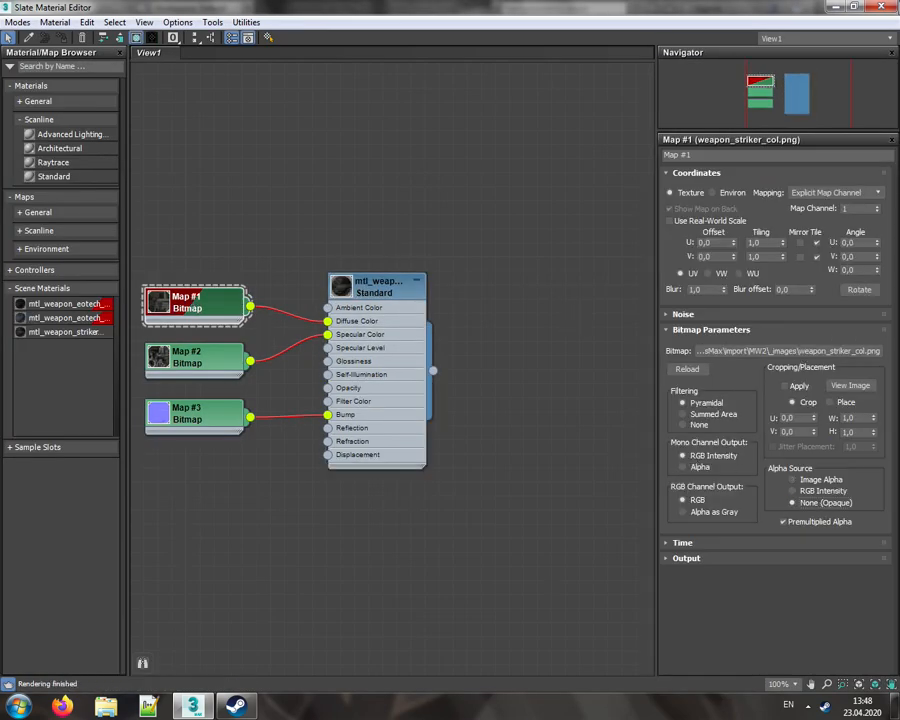
left_click(880, 7)
left_click(401, 26)
left_click(413, 40)
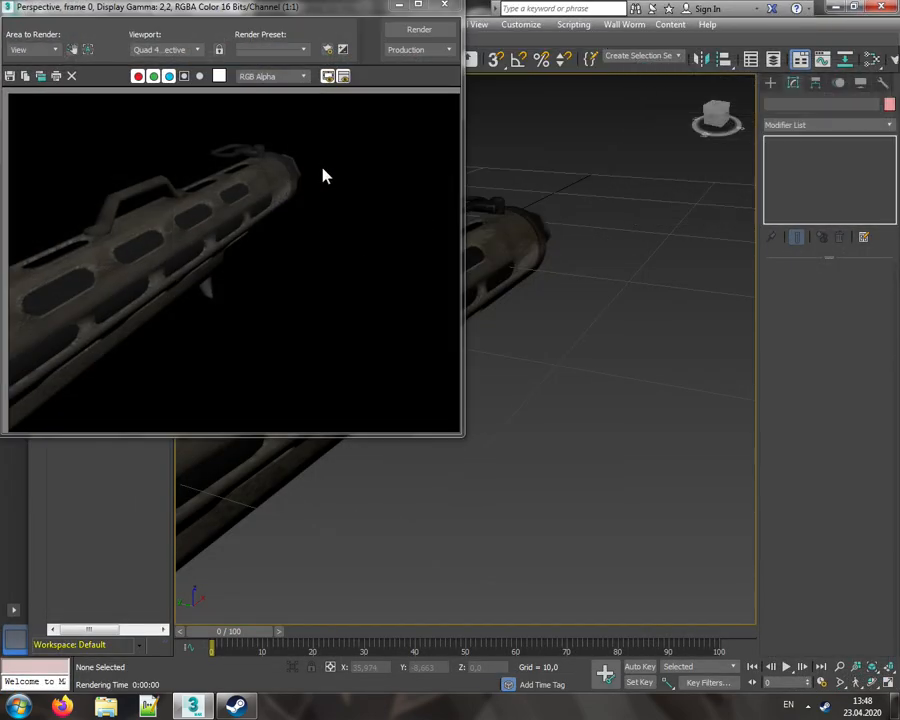
left_click(445, 8)
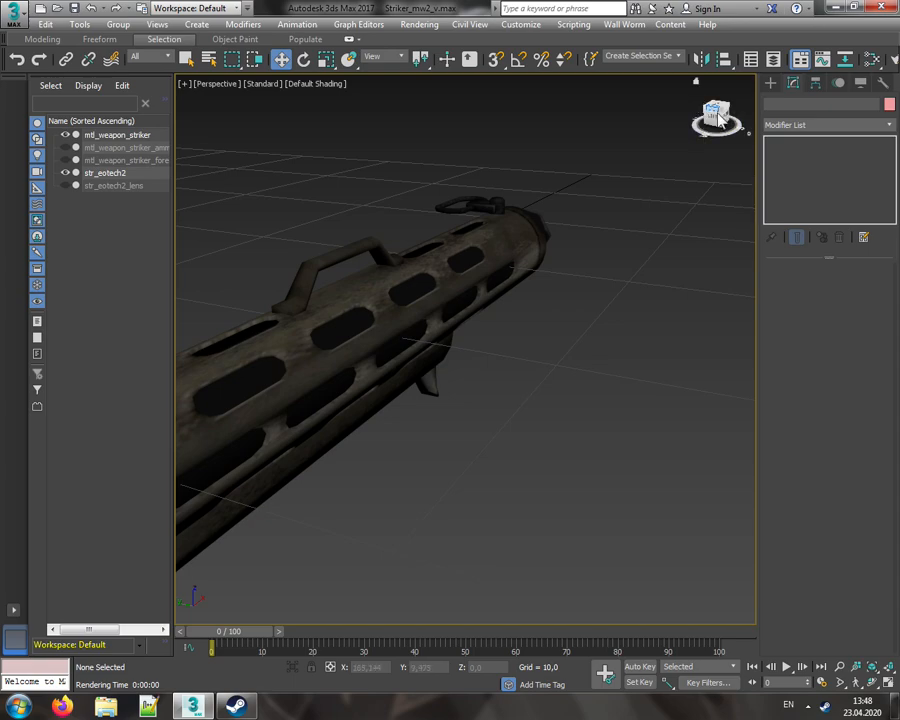
- Hide str_eotech2 so that only the mtl_weapon_striker body shows, and view the whole weapon
left_click_drag(718, 116, 721, 115)
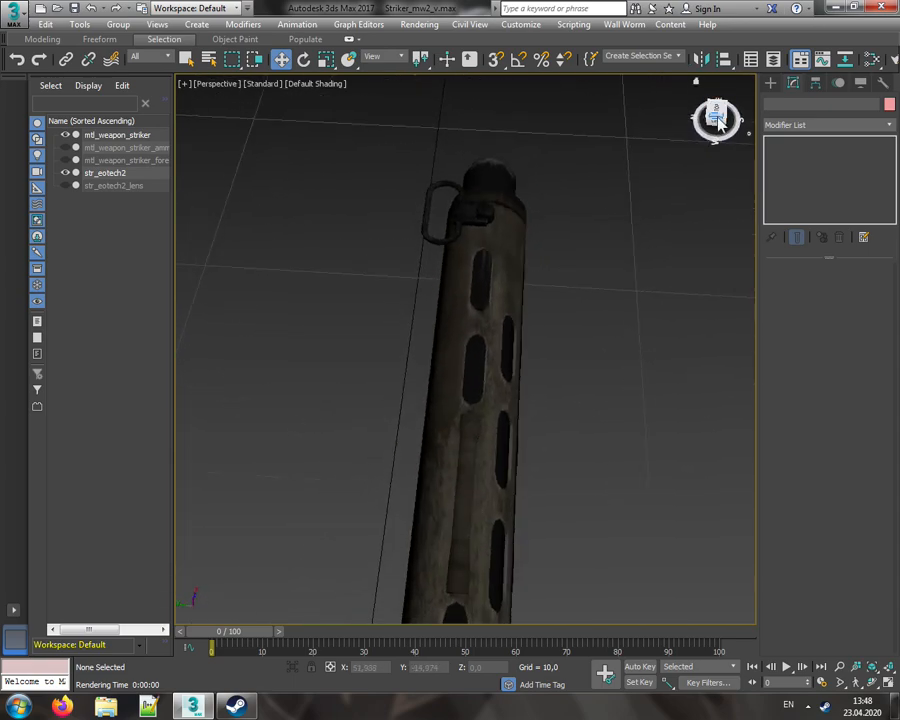
scroll(510, 422, "down", 4)
middle_click_drag(510, 422, 464, 235)
scroll(478, 321, "down", 3)
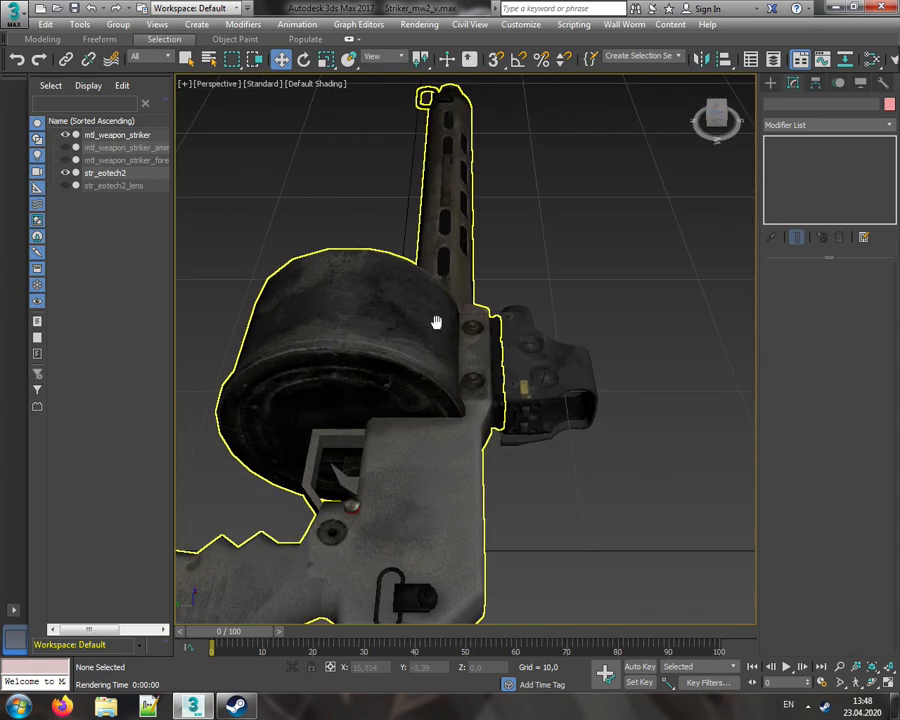
middle_click_drag(436, 322, 518, 268)
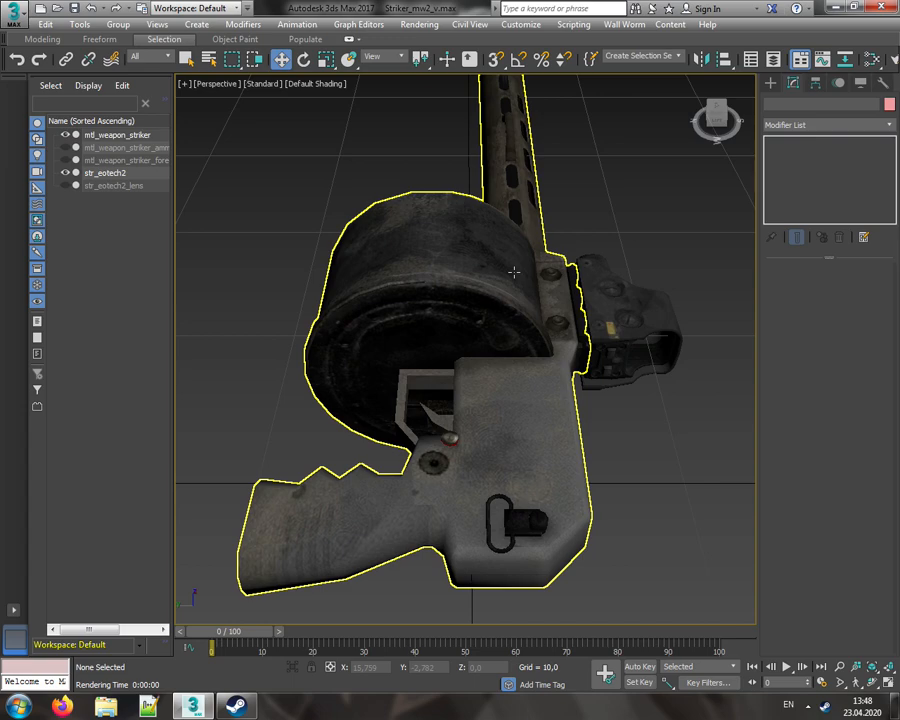
left_click(65, 135)
left_click(65, 172)
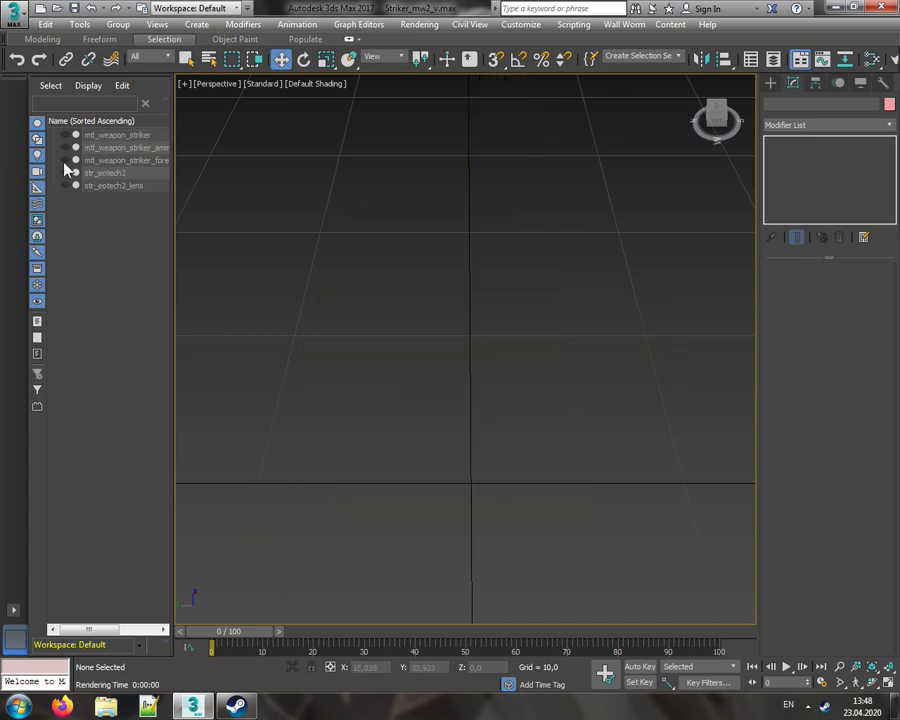
left_click(65, 135)
left_click(520, 314)
left_click(657, 228)
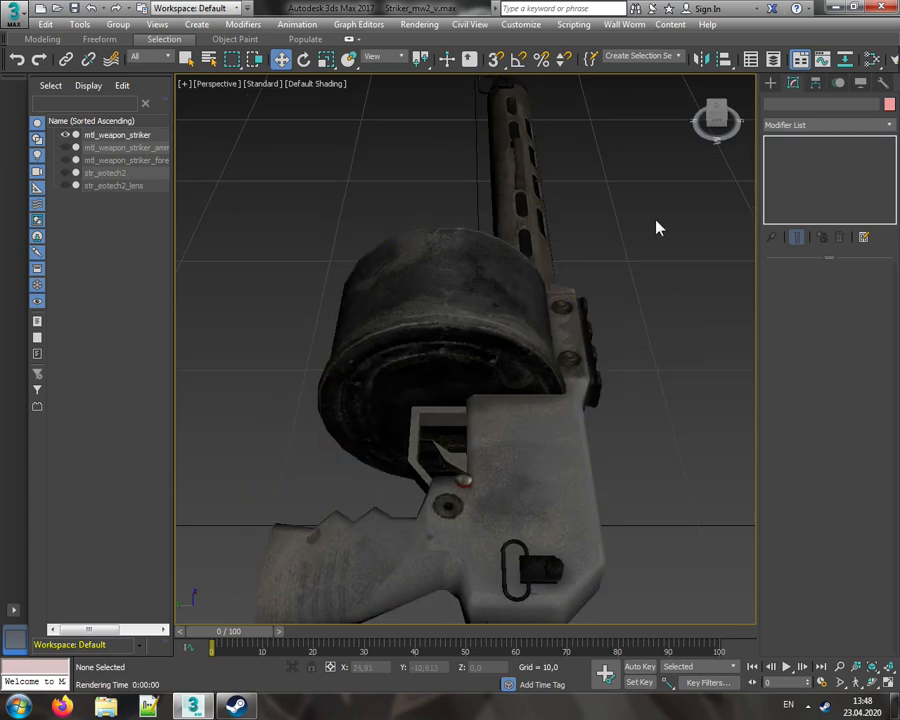
- Hide mtl_weapon_striker and show the mtl_weapon_striker_ammo and mtl_weapon_striker_foregrip objects
left_click(65, 135)
left_click(65, 147)
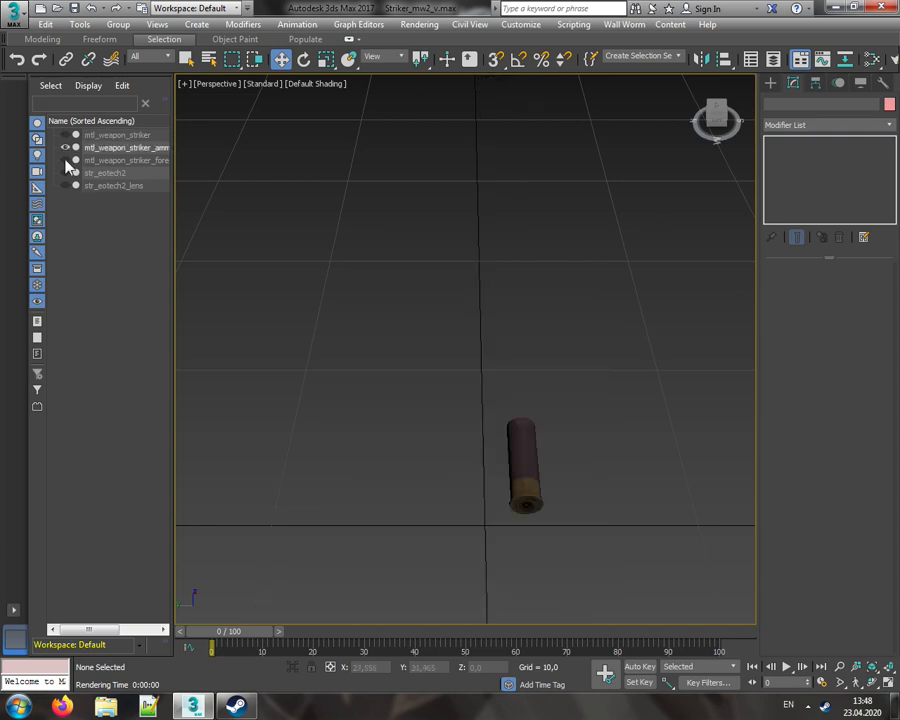
left_click(65, 160)
- Select the mtl_weapon_striker_ammo shell, frame it in the viewport and set the shading to Clay
left_click(520, 447)
key("z")
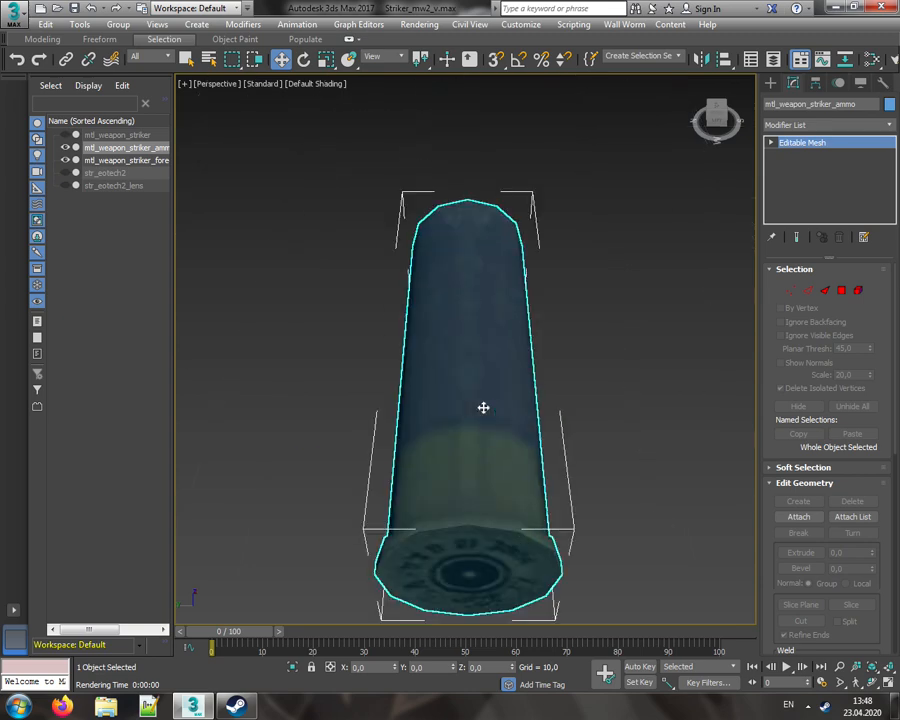
left_click(330, 84)
left_click(358, 175)
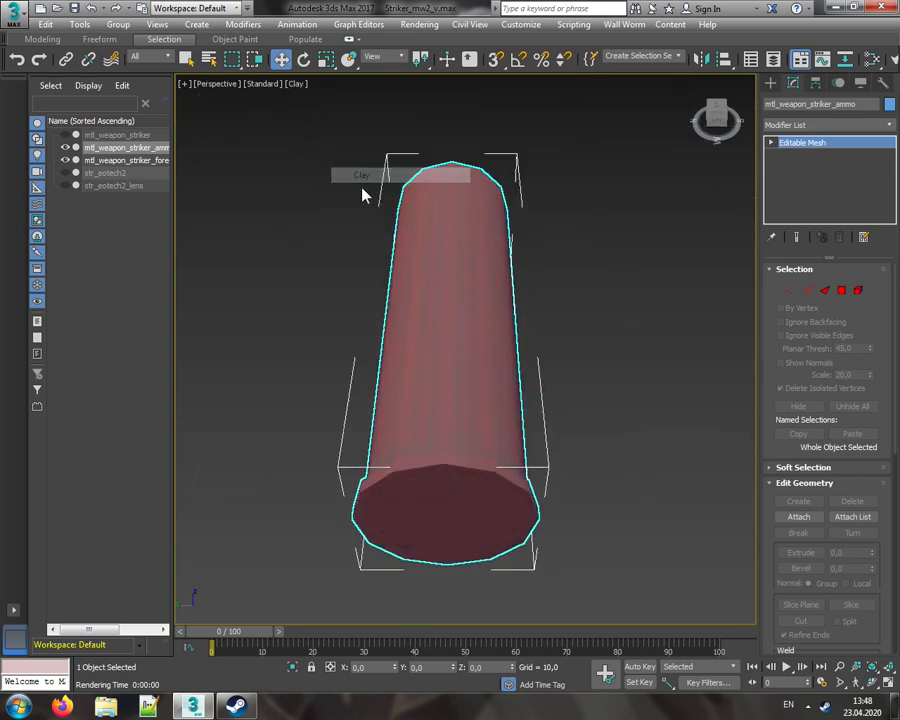
- Weld all vertices of the ammo shell with a threshold of 0,001
left_click(791, 291)
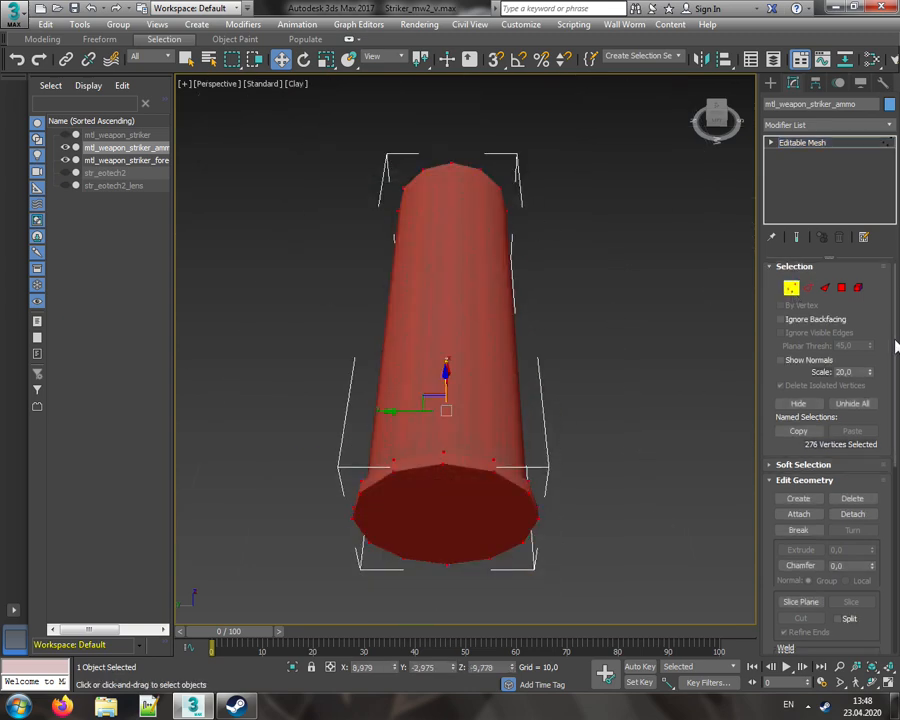
scroll(895, 495, "down", 10)
scroll(870, 460, "up", 3)
left_click(800, 428)
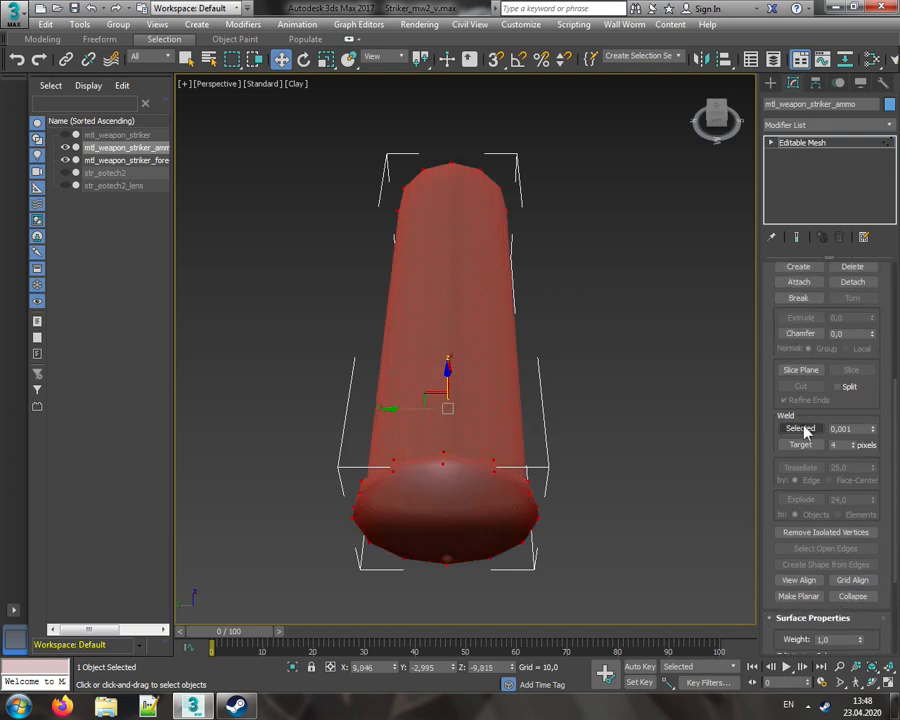
- Auto Smooth the shell's whole element at 45, check the shading at its base and leave element editing
left_click(771, 143)
left_click(802, 202)
key("ctrl+a")
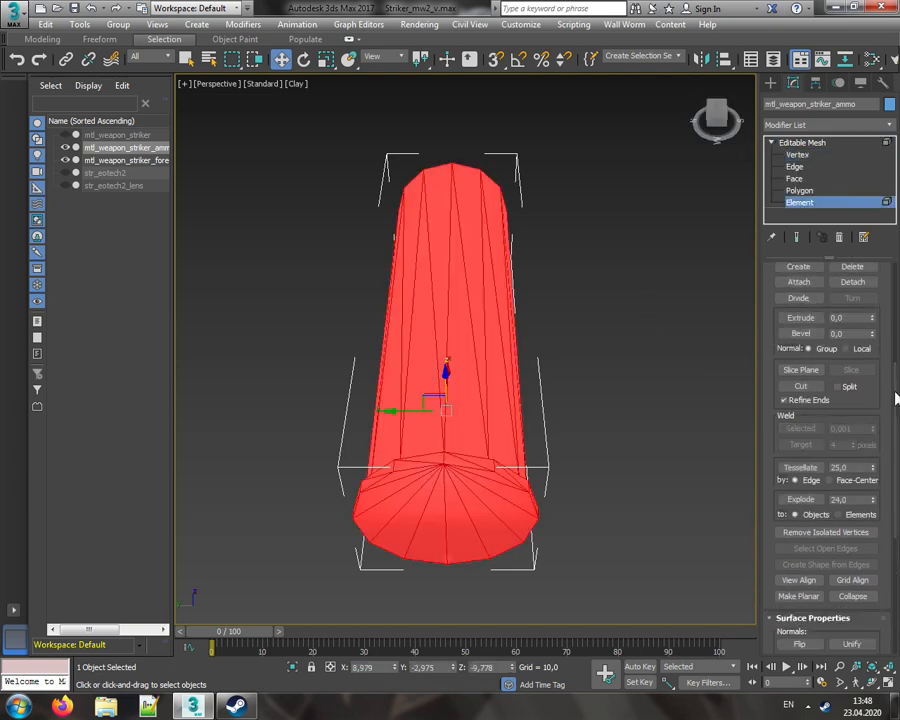
left_click_drag(895, 402, 895, 545)
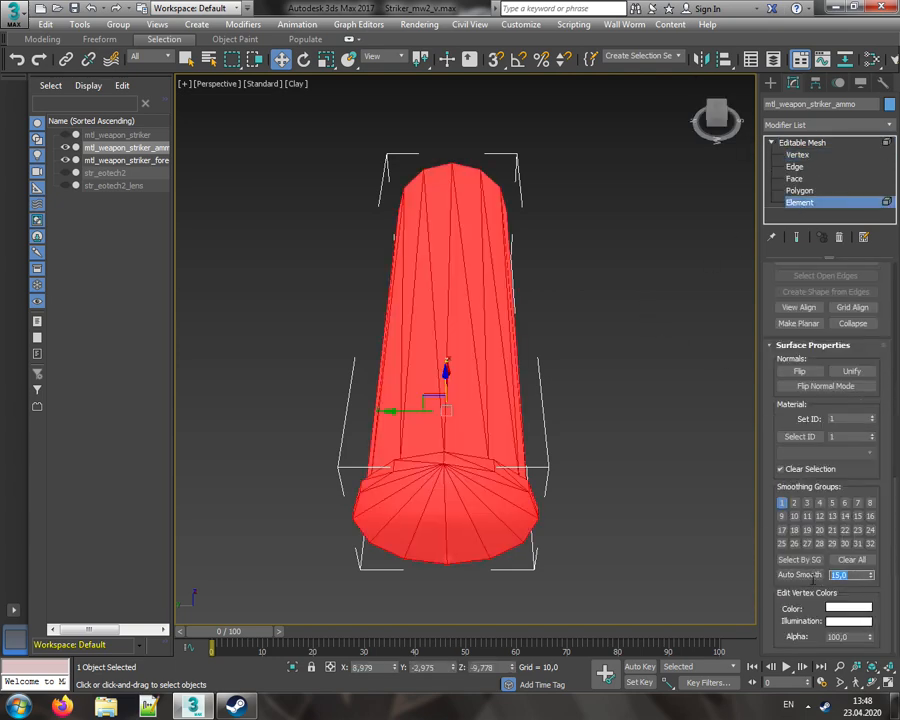
type("45")
left_click(798, 575)
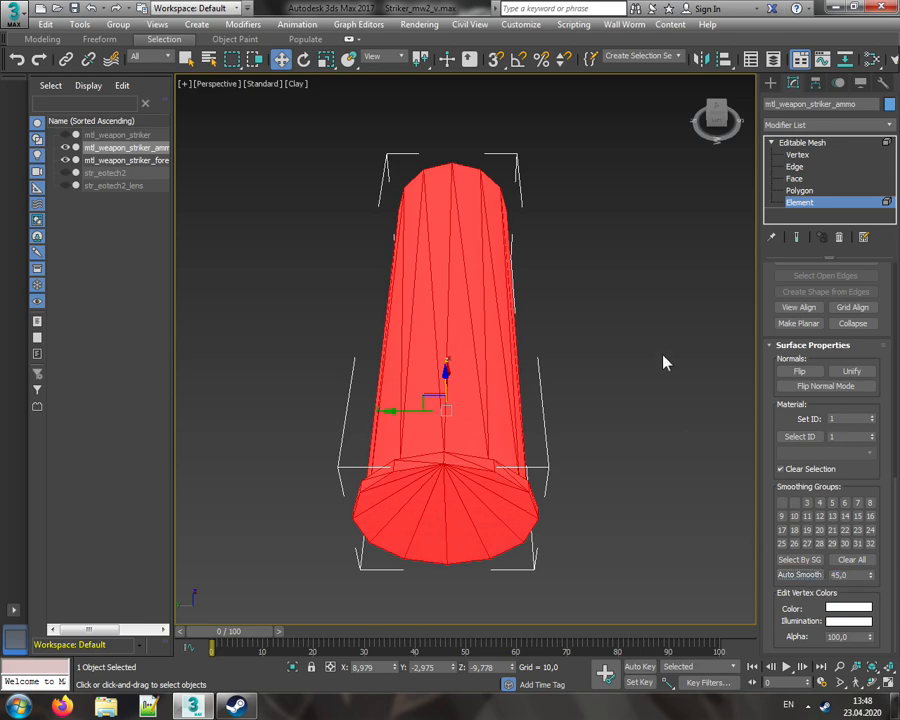
left_click(665, 362)
left_click_drag(716, 122, 712, 90)
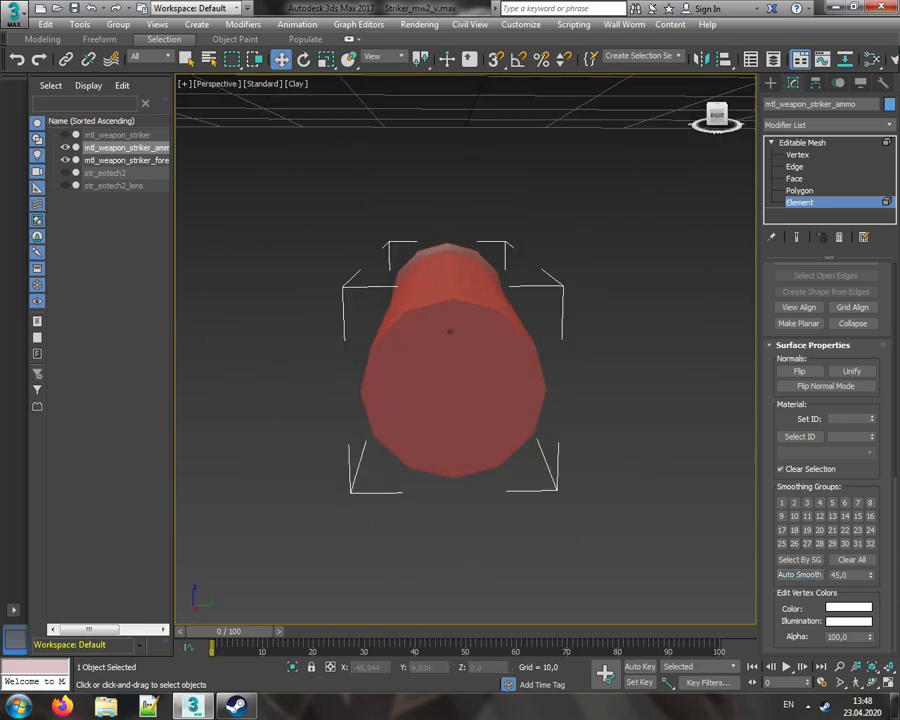
middle_click_drag(560, 350, 540, 400, "alt")
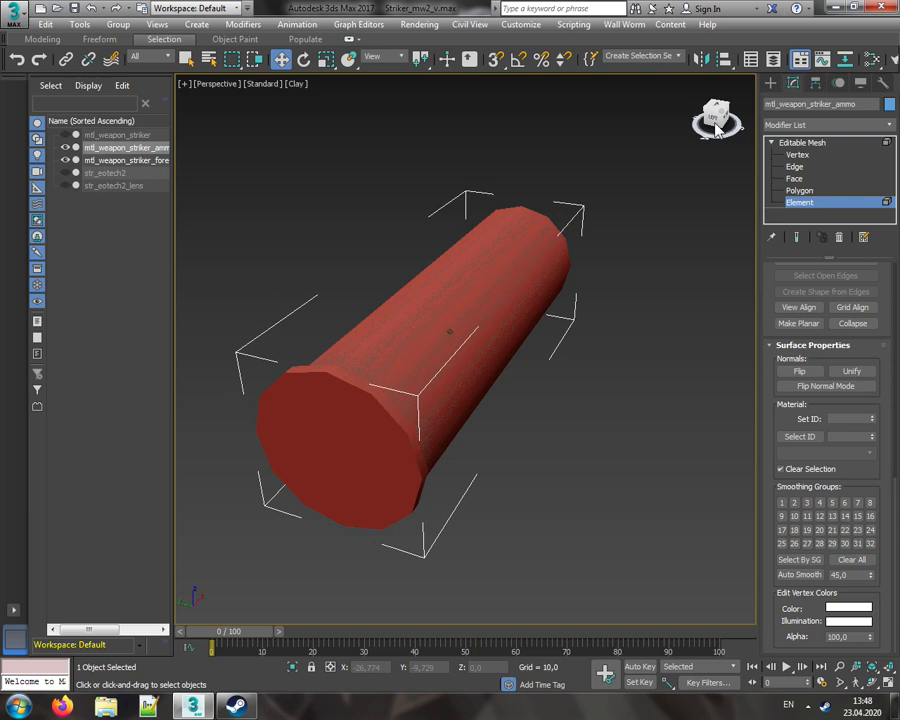
left_click(797, 205)
left_click(640, 281)
scroll(446, 277, "down", 5)
middle_click_drag(446, 277, 445, 312)
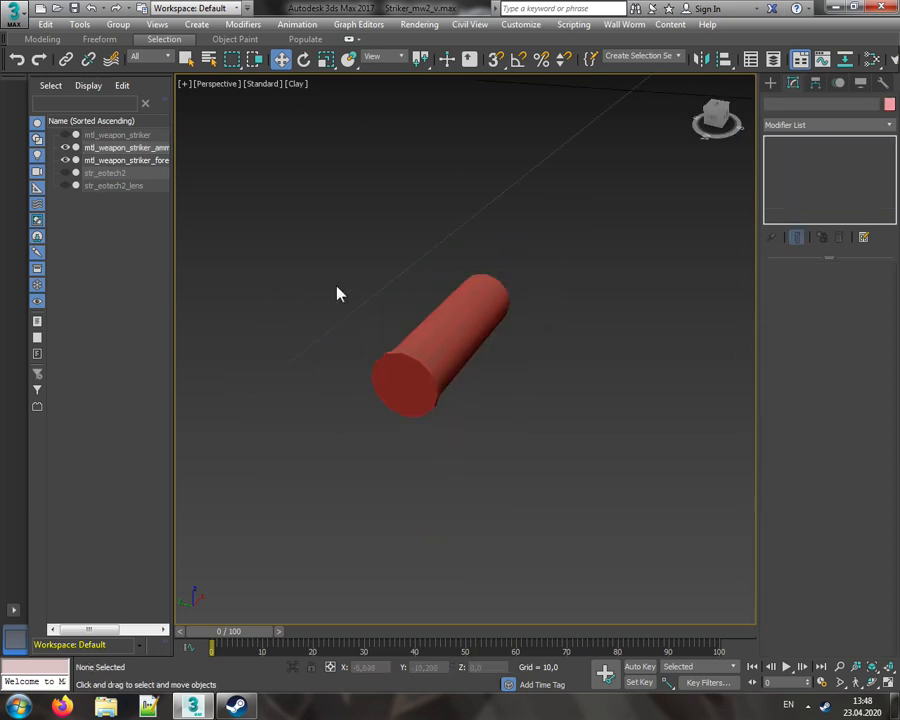
- Rename the mtl_weapon_striker_ammo object as str_shell
left_click(65, 147)
left_click(65, 147)
left_click(125, 147)
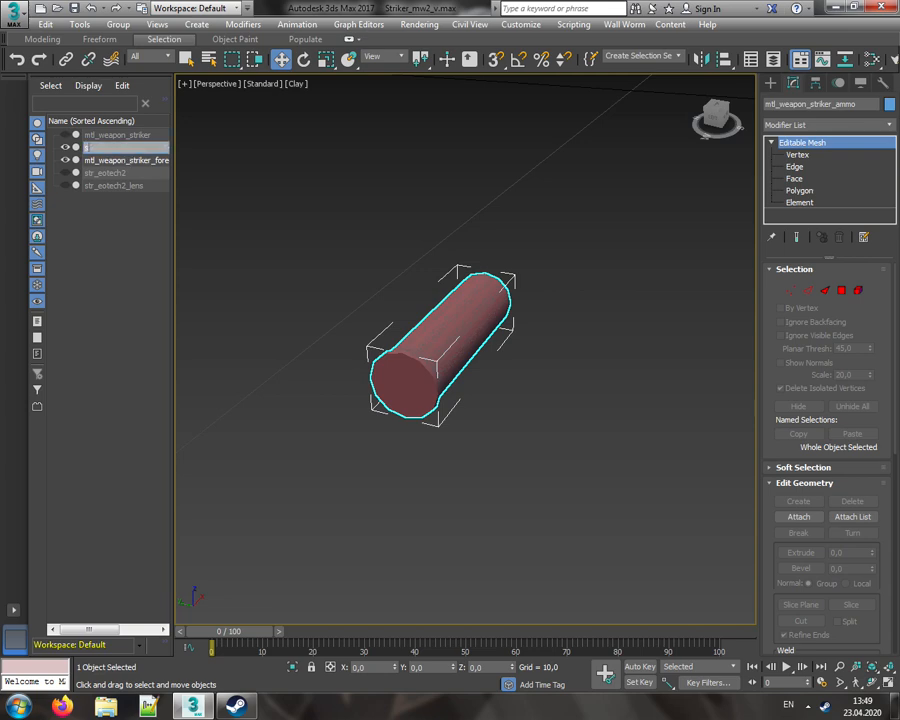
type("str_shell")
key("Return")
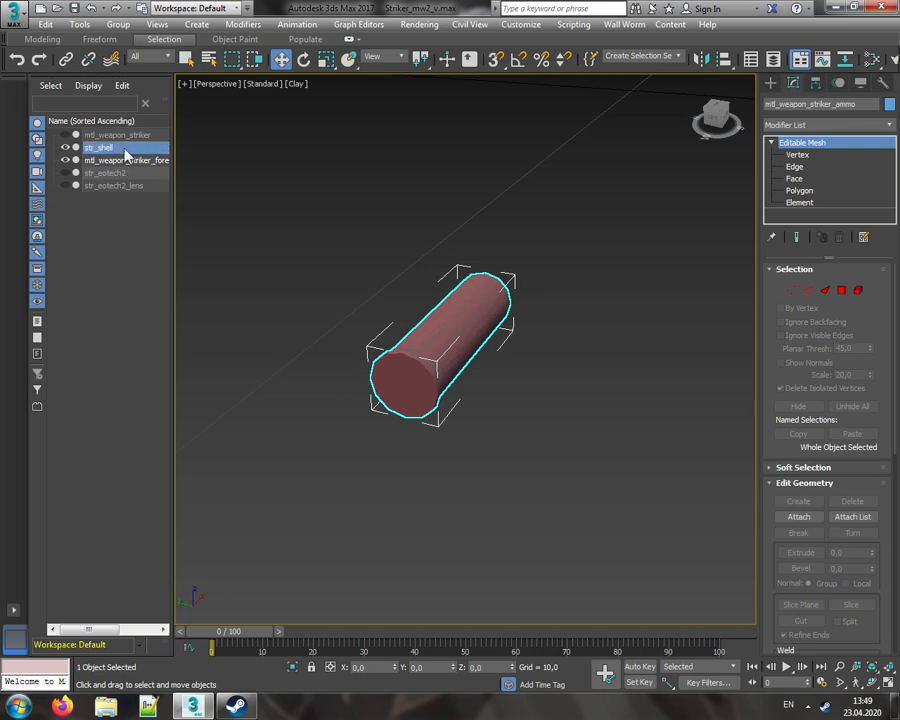
- Hide str_shell and select the mtl_weapon_striker_foregrip object, bringing it into an angled view
left_click(65, 147)
left_click(125, 160)
middle_click_drag(430, 470, 417, 394)
scroll(445, 262, "down", 5)
scroll(460, 296, "up", 6)
middle_click_drag(466, 306, 628, 364)
scroll(474, 325, "down", 2)
middle_click_drag(582, 270, 640, 290, "alt")
- Weld all vertices of the foregrip with a threshold of 0,001
left_click(791, 291)
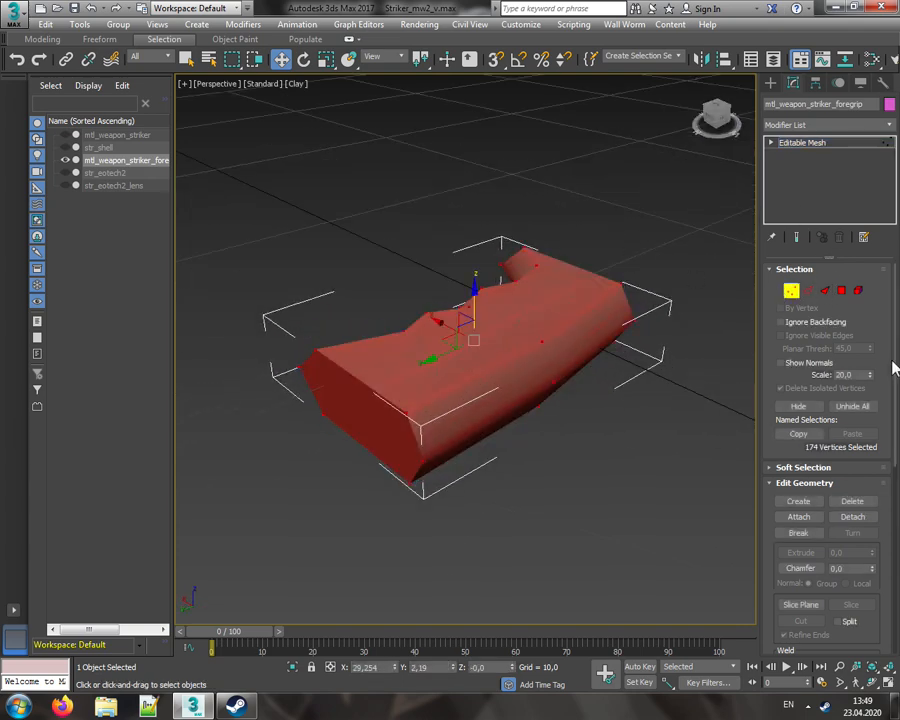
left_click_drag(893, 362, 898, 456)
left_click(804, 479)
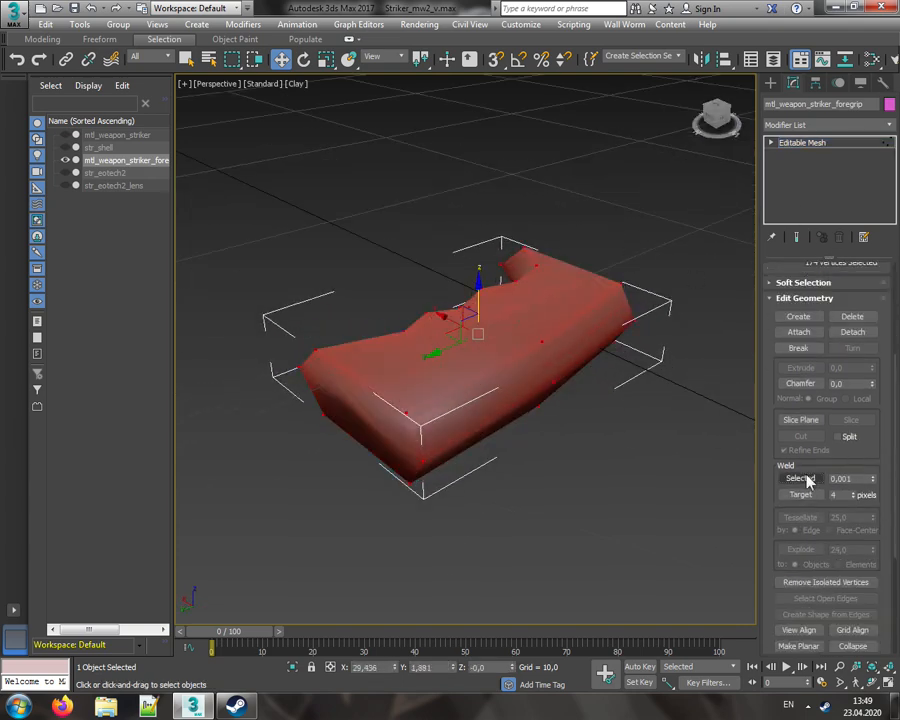
- Select the polygons forming the foregrip's flat end cap for a smoothing group change
left_click(774, 145)
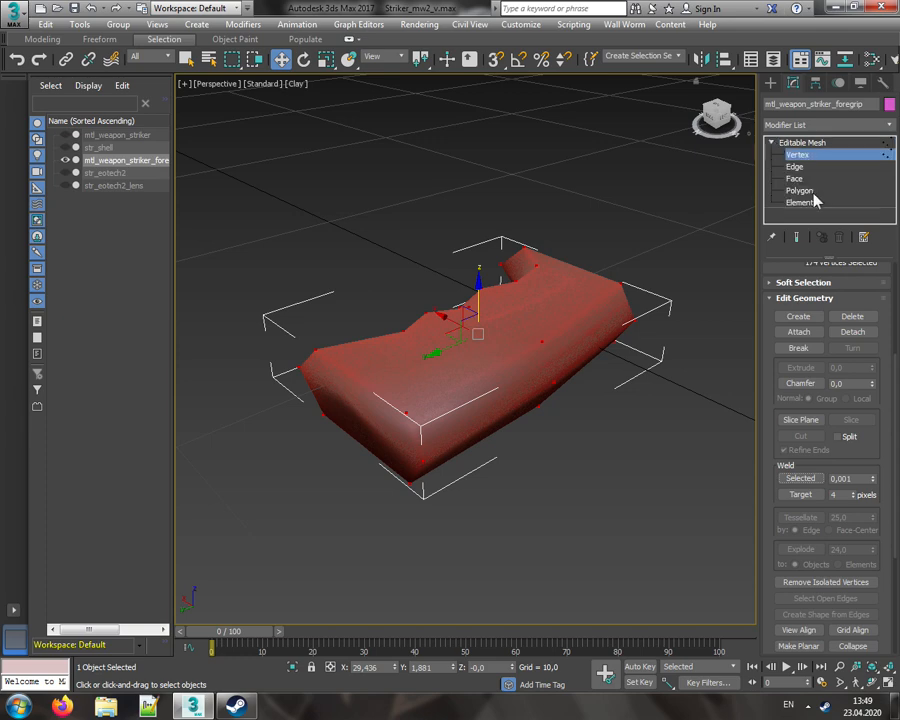
left_click(812, 192)
middle_click_drag(694, 196, 410, 386, "alt")
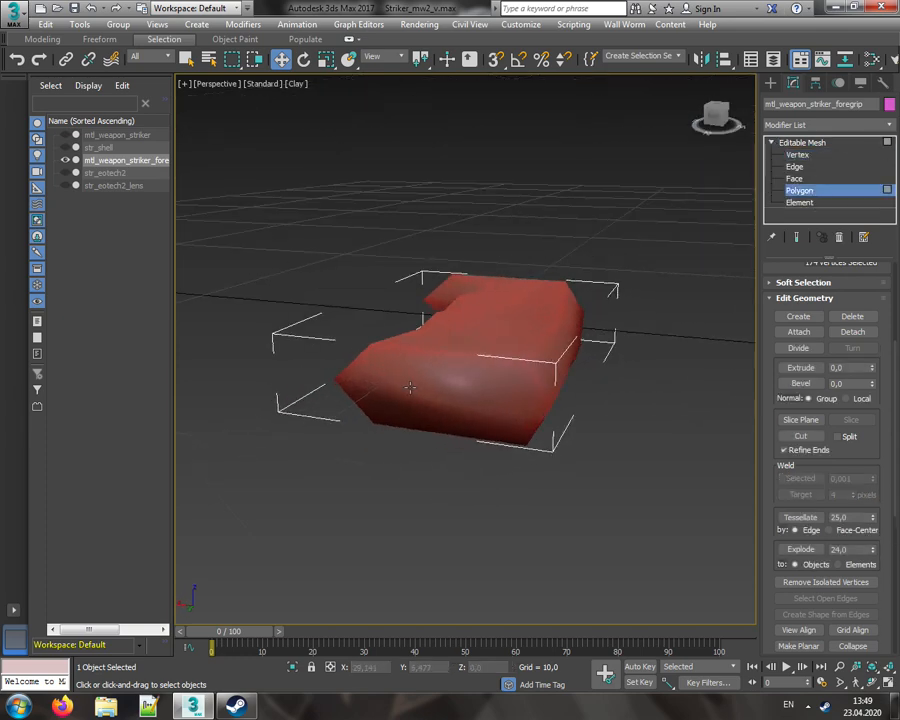
left_click(411, 365)
right_click(483, 365)
left_click(513, 409)
left_click(490, 372, "ctrl")
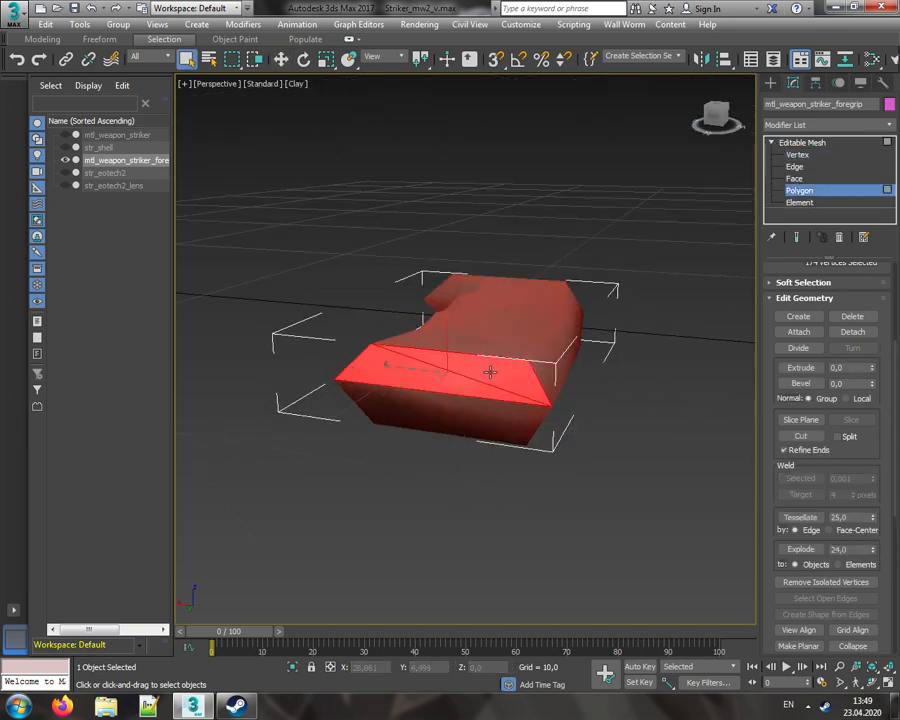
scroll(800, 480, "down", 6)
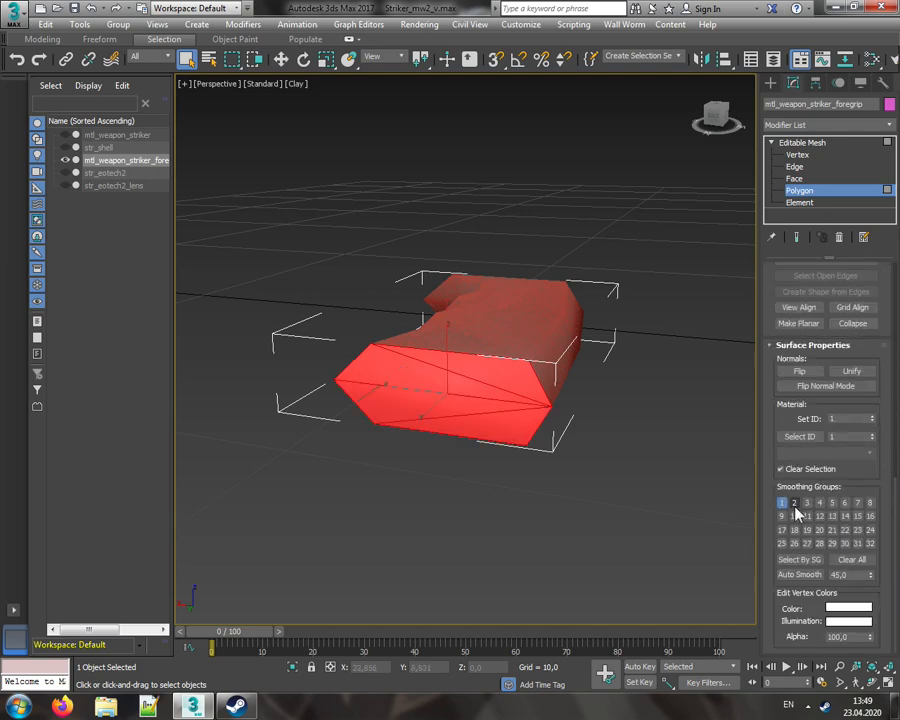
- Take the foregrip's end-face polygons out of smoothing group 1 and deselect them
left_click(782, 503)
left_click(727, 440)
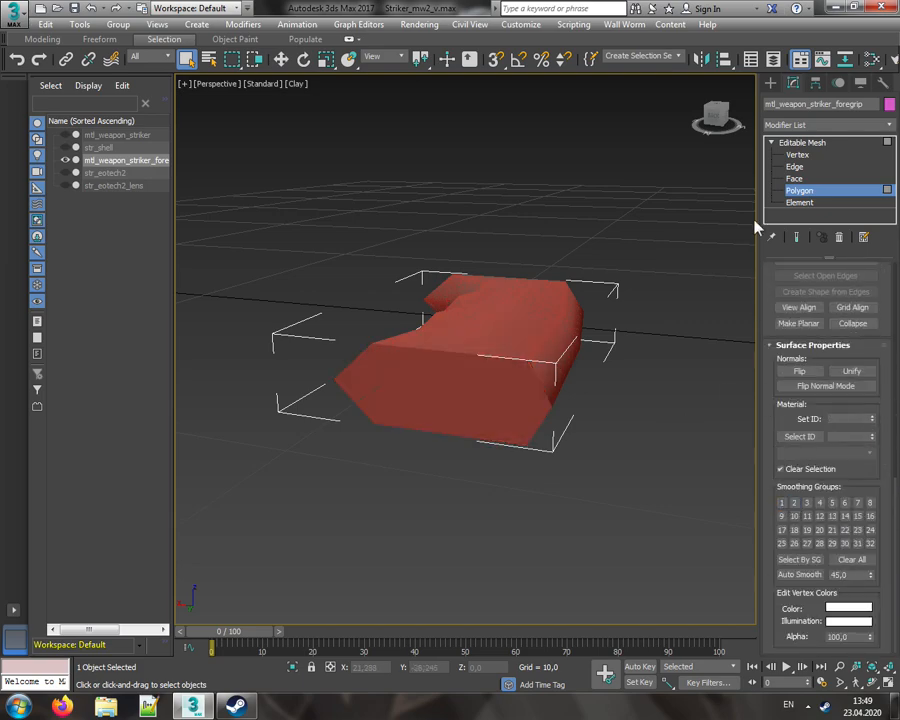
- Try assigning all polygons of the foregrip's broad side face to smoothing group 2, then clear the selection
middle_click_drag(470, 338, 470, 339, "alt")
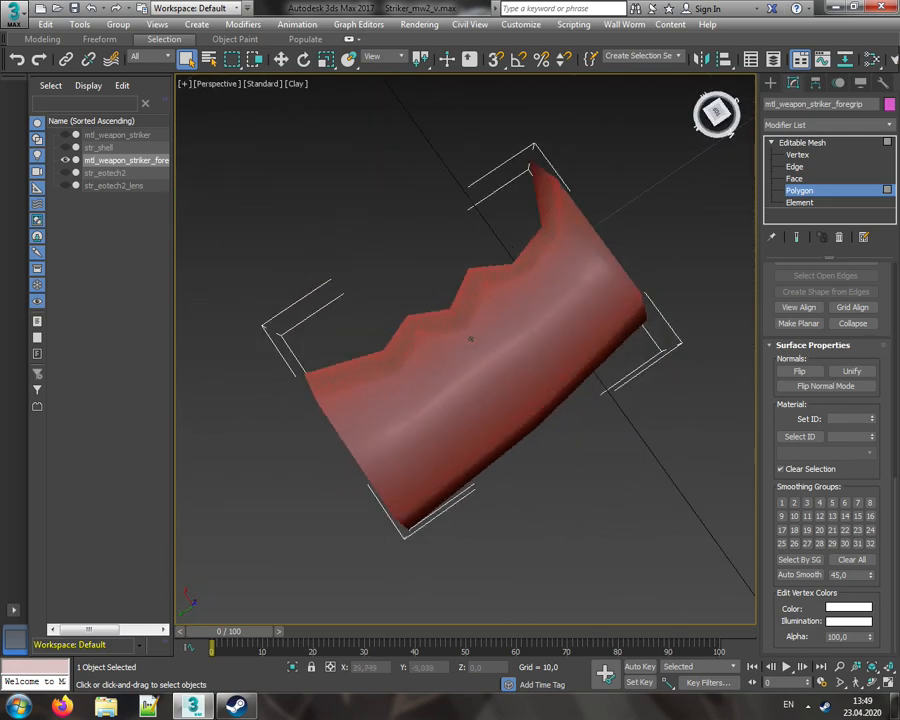
left_click(567, 225)
left_click(583, 265, "ctrl")
left_click(564, 297, "ctrl")
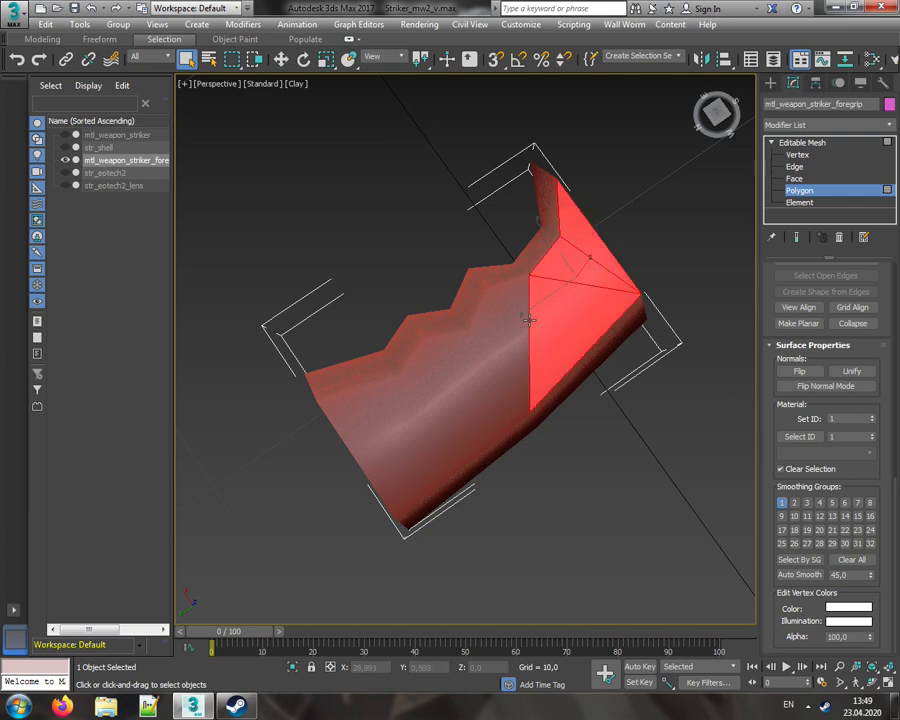
left_click(493, 331, "ctrl")
left_click(454, 386, "ctrl")
left_click(430, 374, "ctrl")
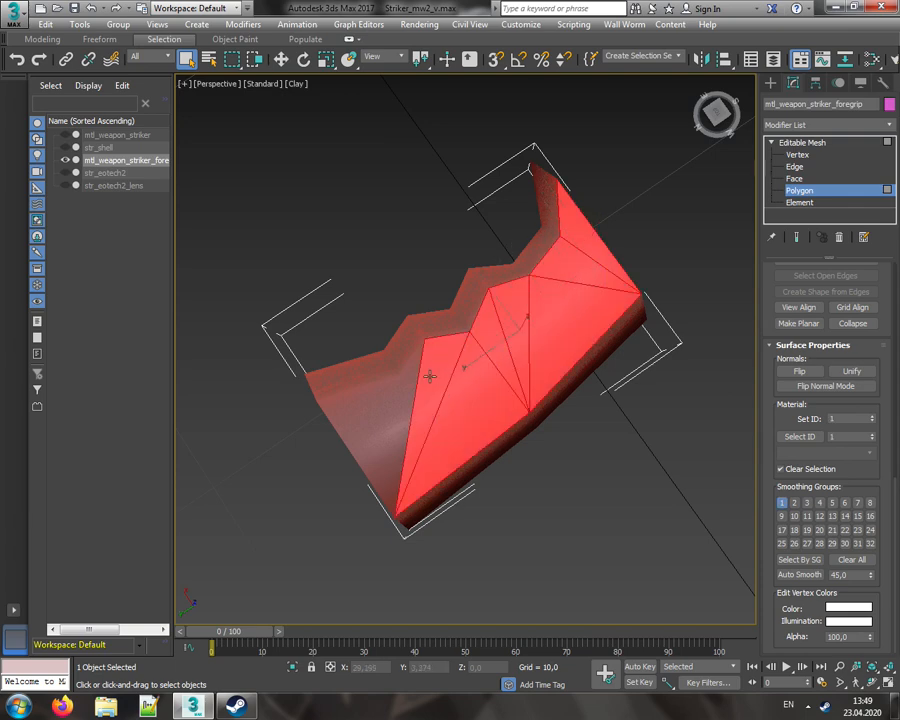
left_click(375, 404, "ctrl")
left_click_drag(716, 113, 685, 108)
left_click(791, 504)
left_click(715, 499)
- Render the foregrip with its side face in a separate smoothing group and close the render window
middle_click_drag(471, 339, 471, 339, "alt")
left_click(418, 25)
left_click(430, 41)
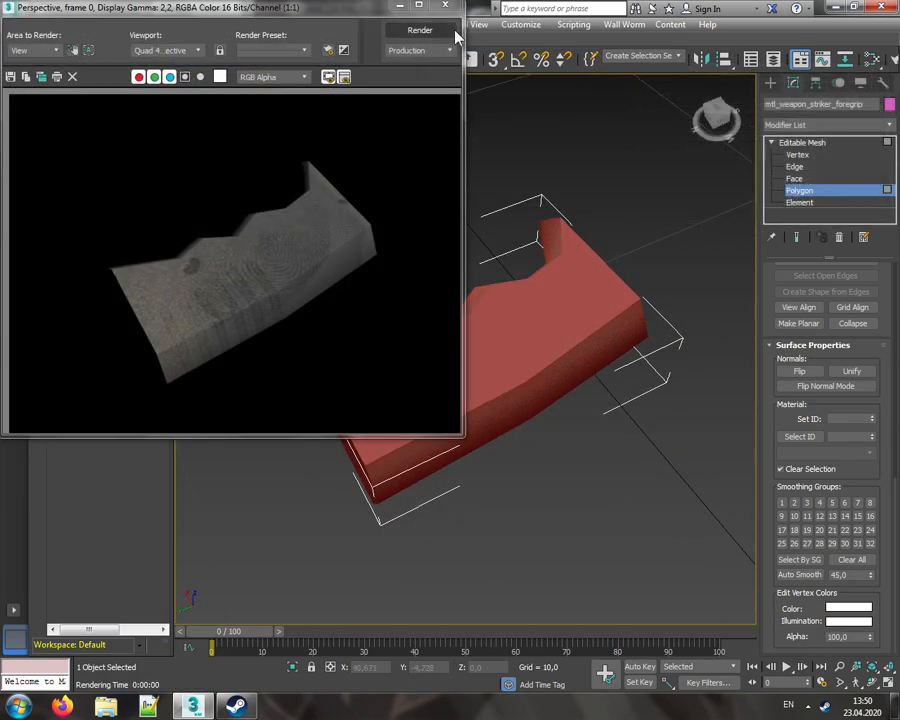
left_click(446, 7)
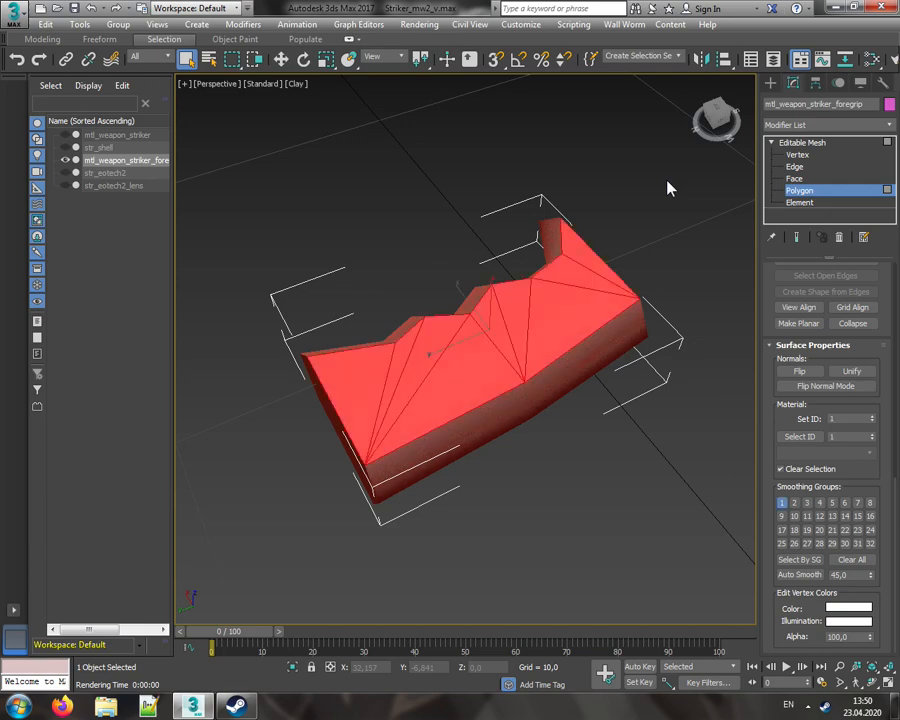
- Deselect the side polygons and render the foregrip with its side face back in smoothing group 1 for comparison
left_click(669, 192)
left_click(419, 24)
left_click(430, 39)
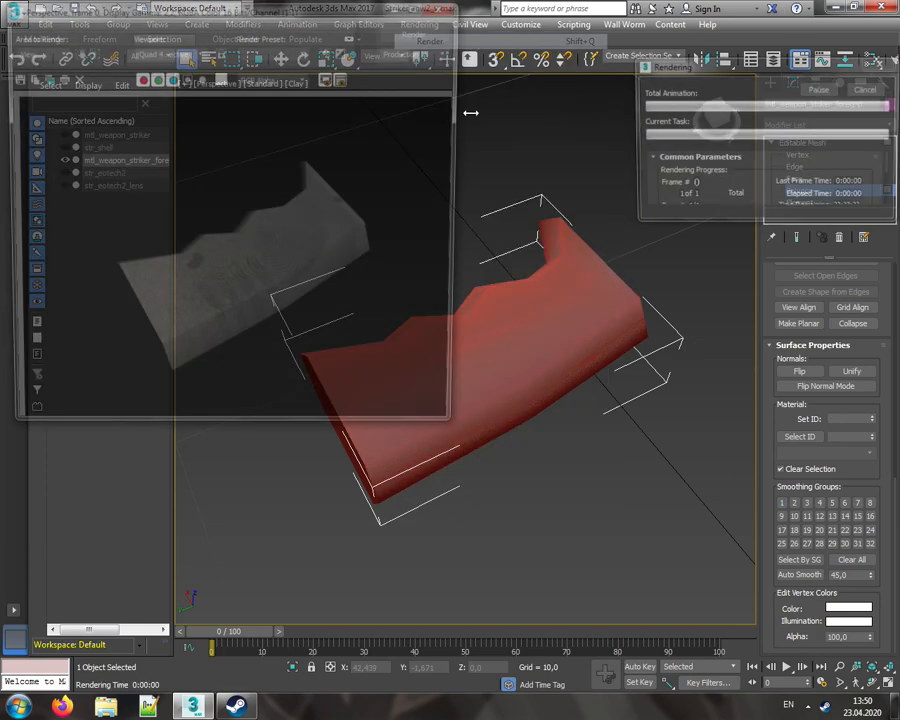
left_click(449, 9)
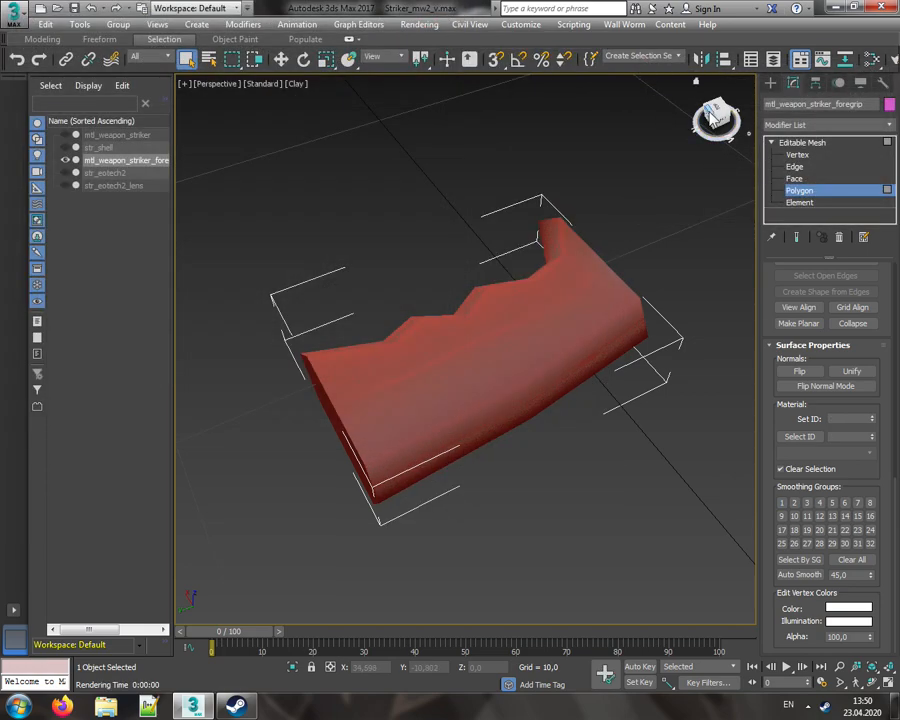
- Exit polygon editing on the foregrip and deselect the object
middle_click_drag(471, 339, 471, 180, "alt")
mouse_move(682, 138)
left_mouse_down()
mouse_move(677, 144)
mouse_move(714, 130)
mouse_move(718, 225)
mouse_move(800, 245)
mouse_move(850, 218)
mouse_move(864, 185)
mouse_move(885, 168)
mouse_move(862, 148)
mouse_move(830, 200)
mouse_move(700, 190)
left_mouse_up()
key("ctrl+a")
left_click(555, 165)
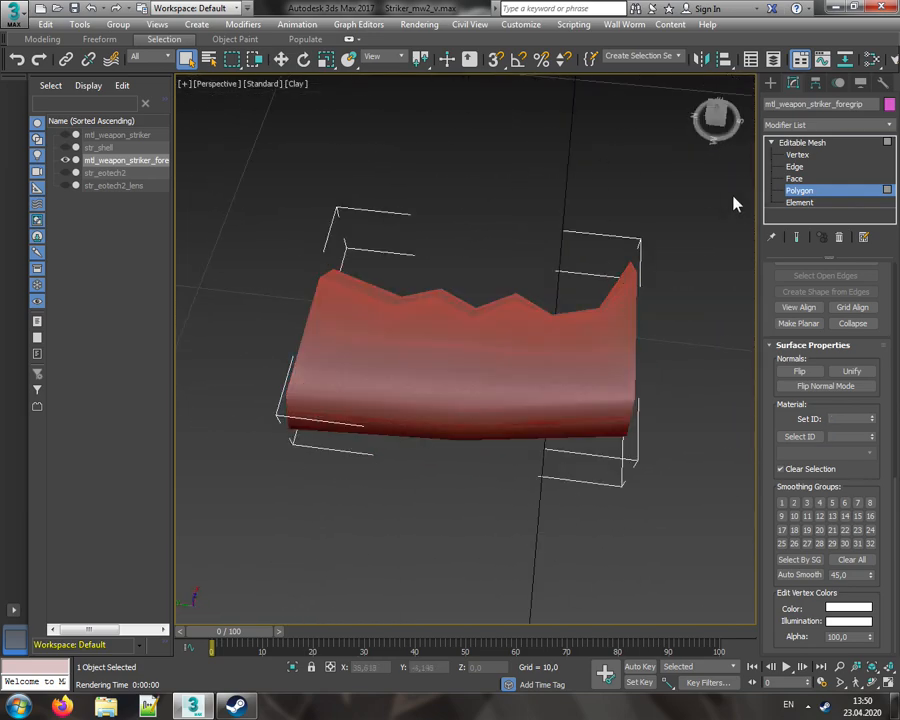
left_click(792, 193)
left_click(608, 209)
scroll(524, 261, "down", 4)
scroll(584, 284, "down", 2)
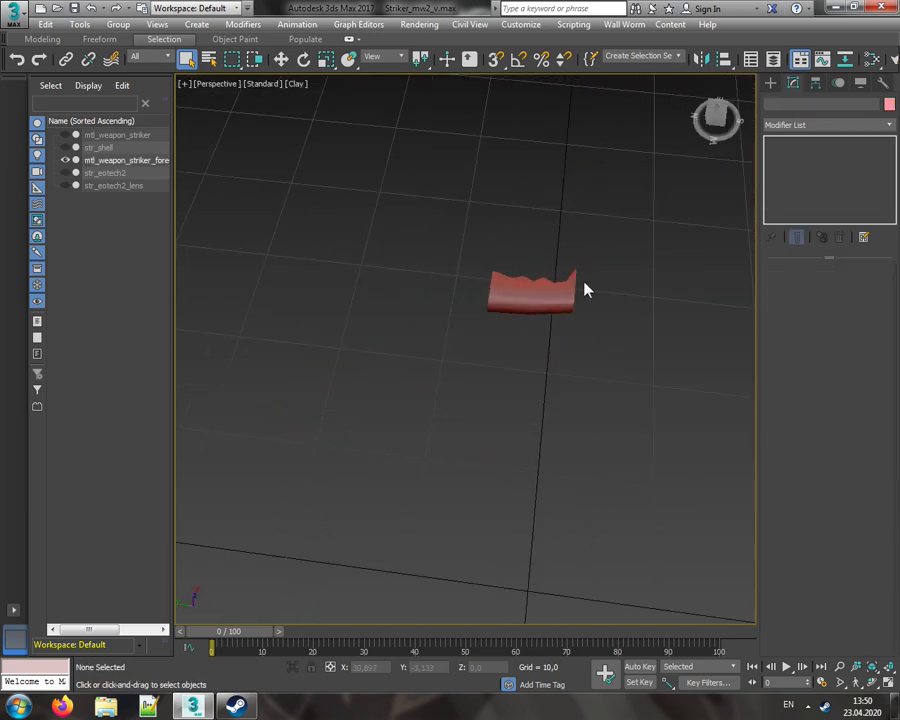
middle_click_drag(584, 284, 528, 210)
scroll(527, 207, "down", 3)
left_click(712, 119)
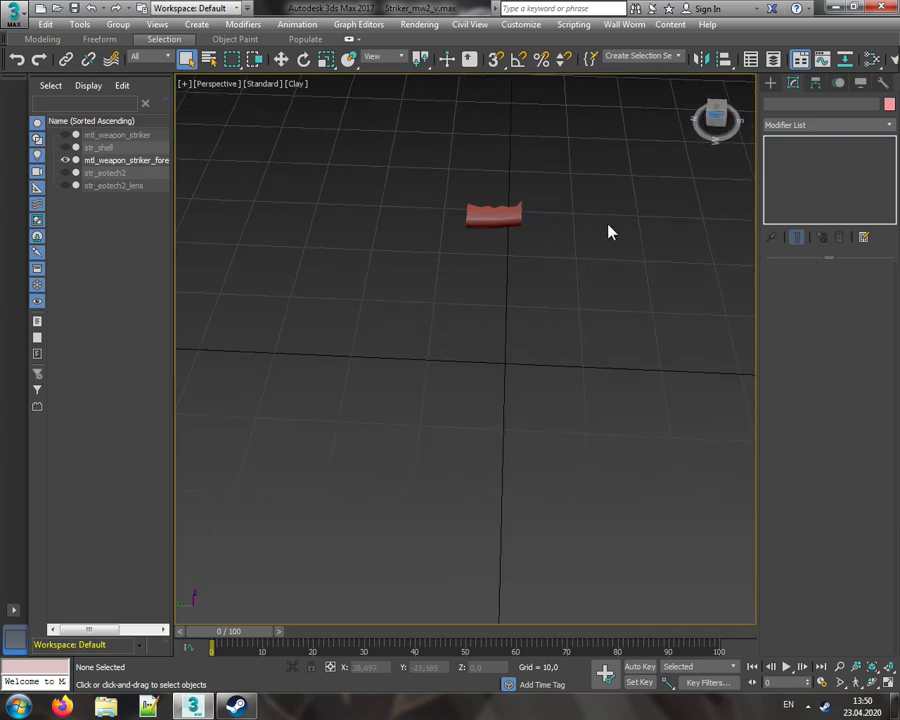
- Rename the mtl_weapon_striker_foregrip object as str_grip
left_click(122, 161)
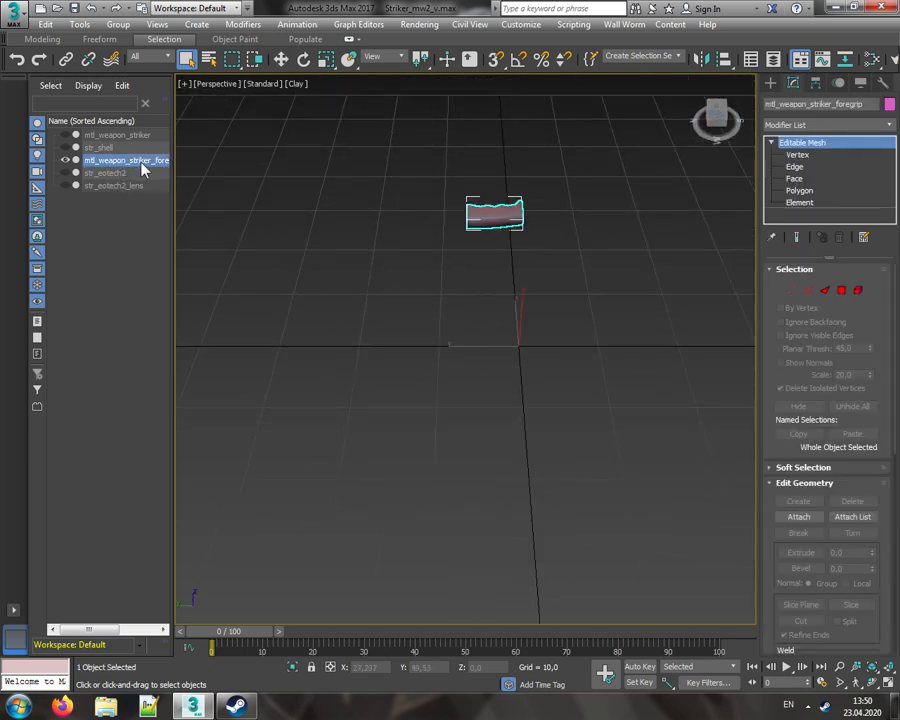
left_click(140, 161)
middle_click_drag(445, 224, 437, 246)
scroll(488, 230, "up", 2)
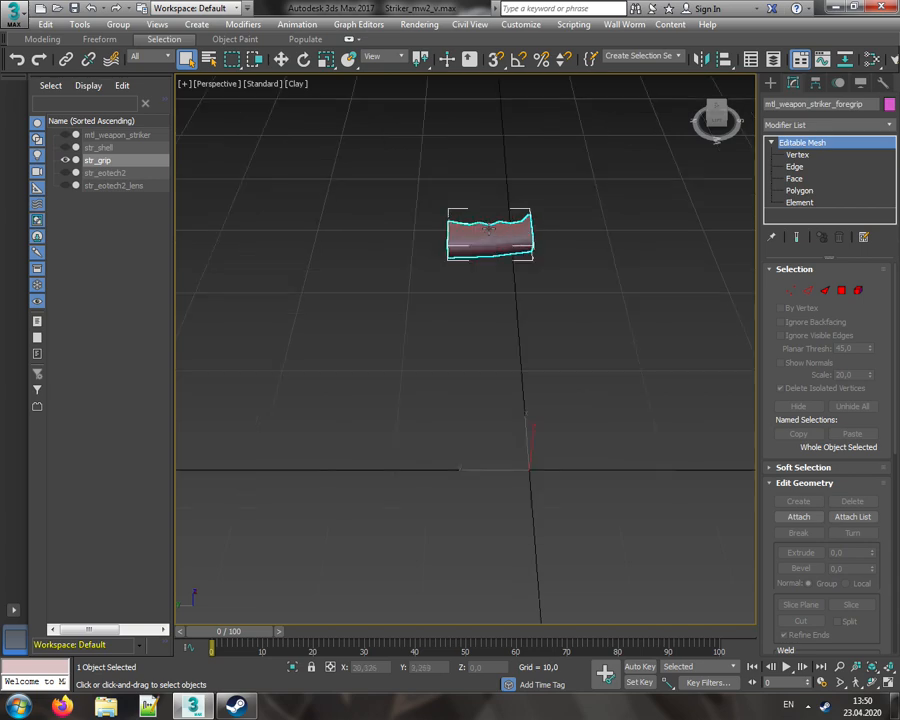
scroll(488, 230, "up", 2)
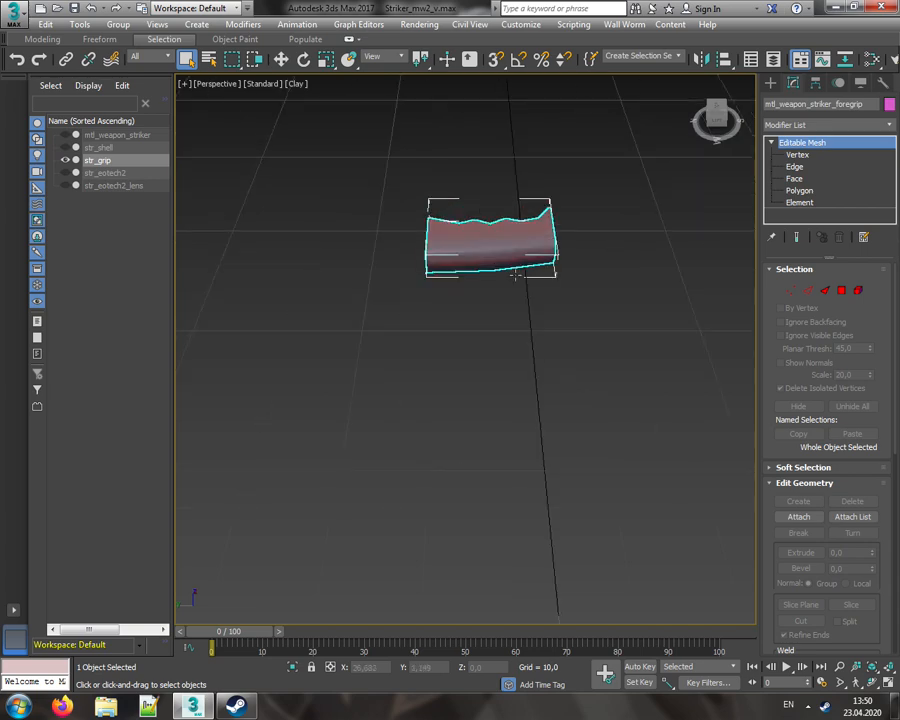
- Hide str_grip and show the mtl_weapon_striker object
left_click(86, 134)
left_click(66, 160)
left_click(65, 135)
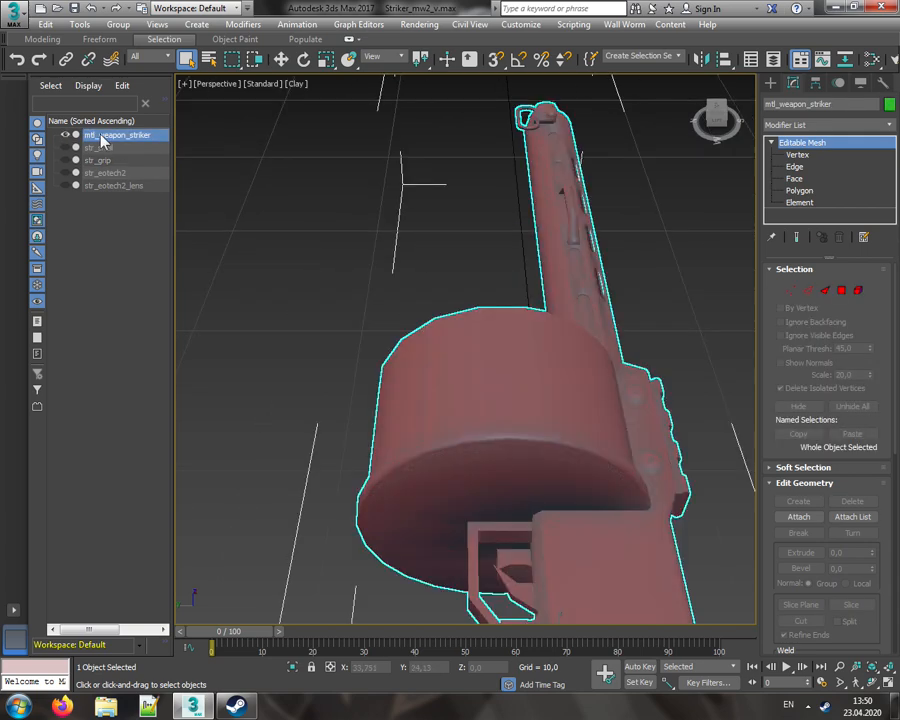
- Rename the mtl_weapon_striker object as str_base and deselect it
left_click(102, 134)
type("str_b")
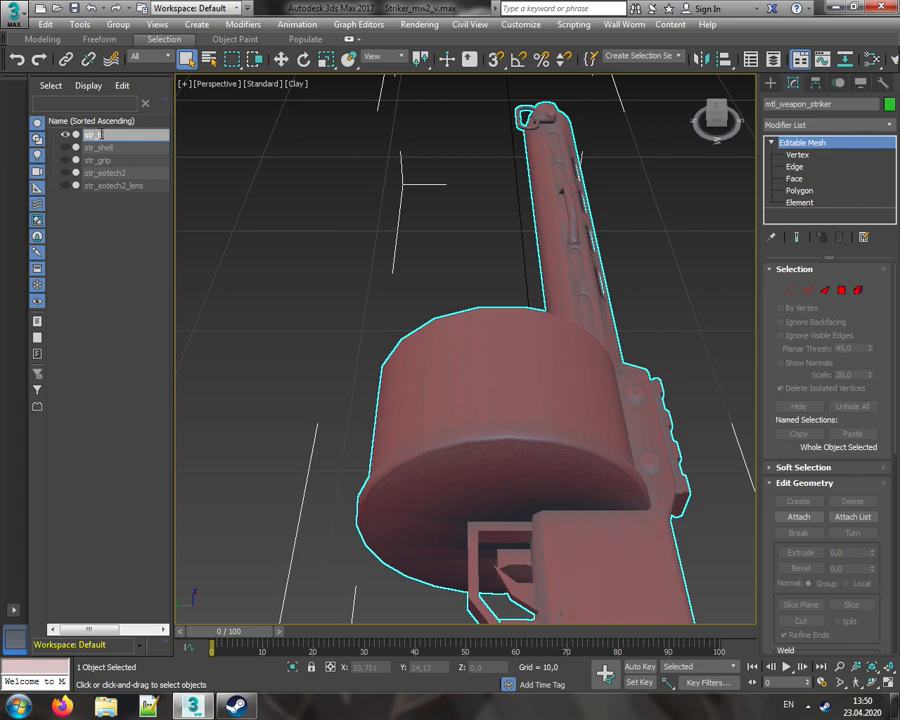
type("ase")
key("Return")
left_click(220, 160)
- Detach the receiver and pistol grip element of str_base as a separate object and hide it
middle_click_drag(454, 366, 394, 305)
scroll(396, 307, "down", 2)
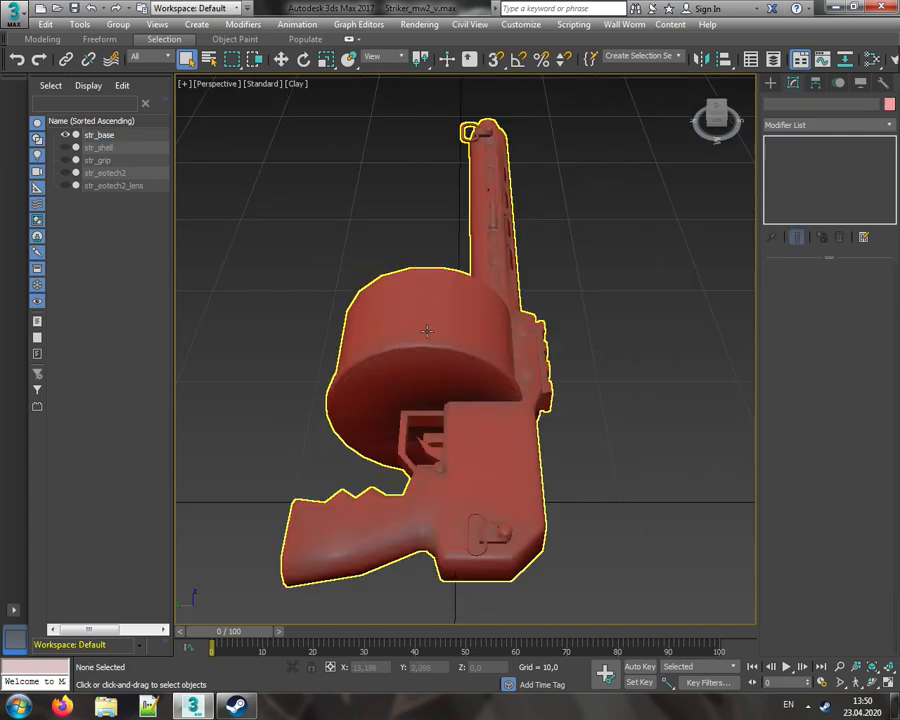
left_click(424, 331)
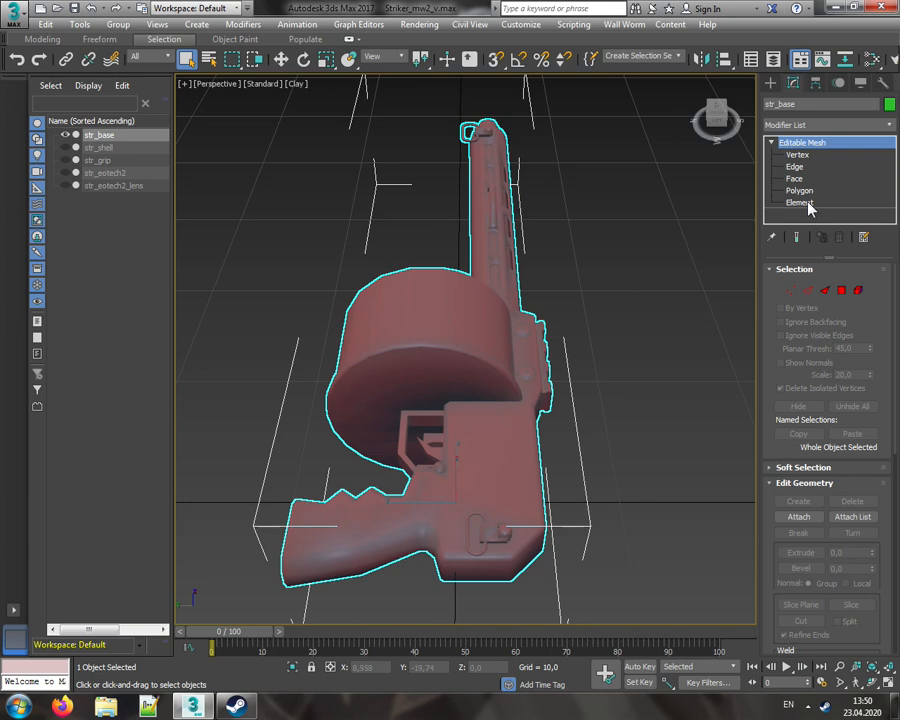
left_click(808, 205)
middle_click_drag(640, 430, 537, 424, "alt")
left_click(537, 424)
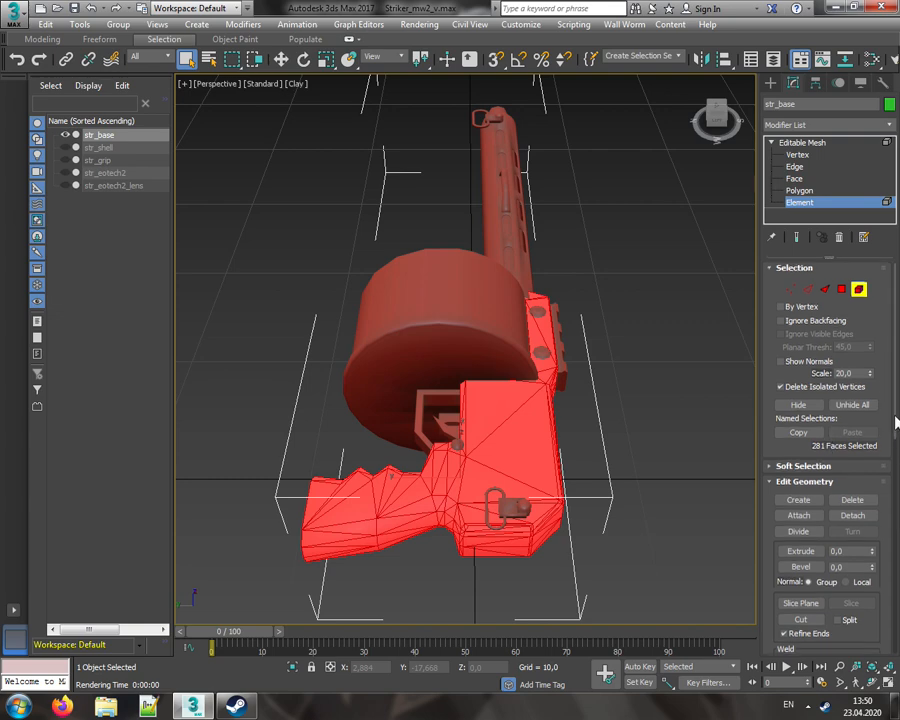
scroll(862, 445, "down", 2)
left_click(852, 450)
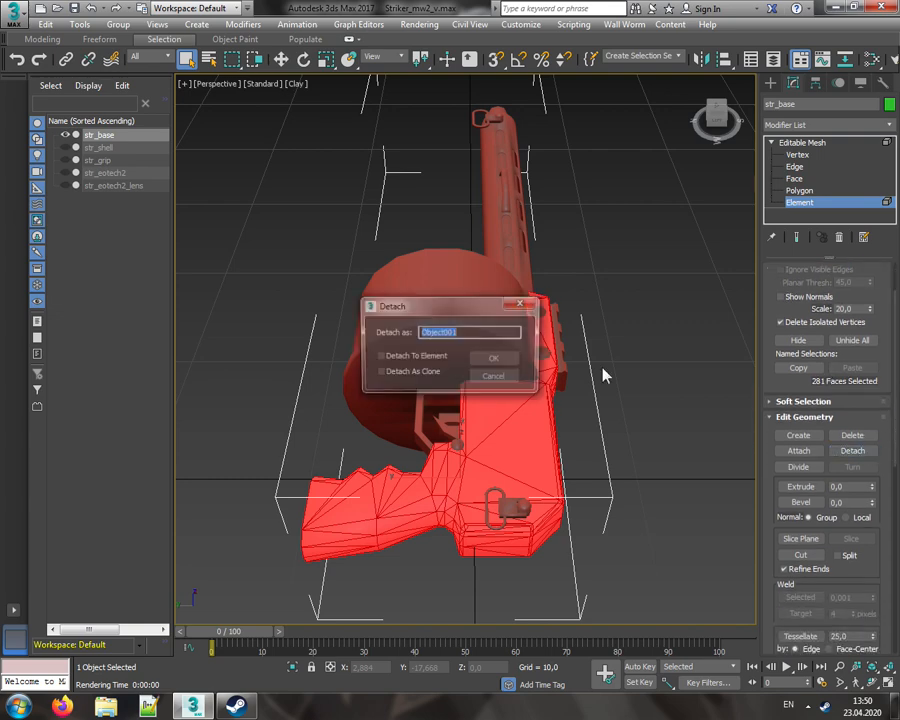
left_click(494, 361)
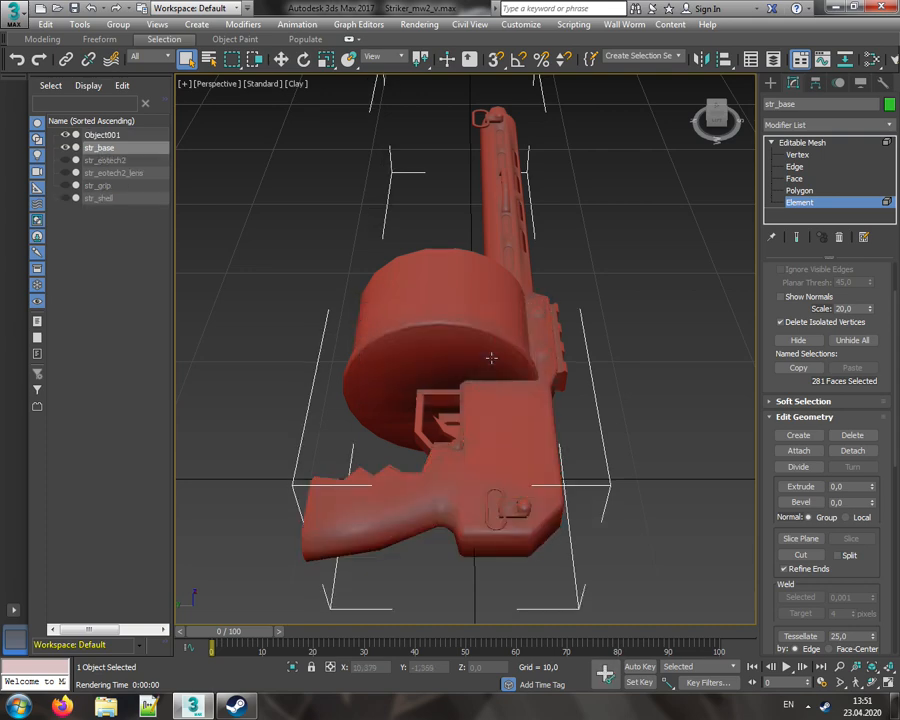
left_click(65, 135)
- Detach the slotted barrel shroud element of str_base as a separate object and hide it
left_click(488, 221)
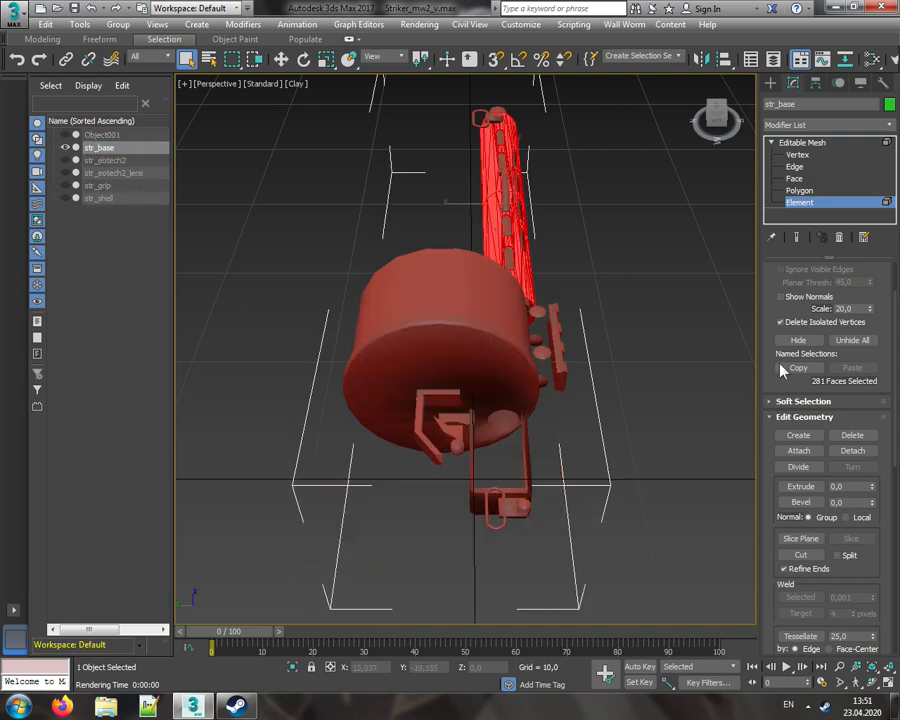
left_click(852, 451)
left_click(494, 357)
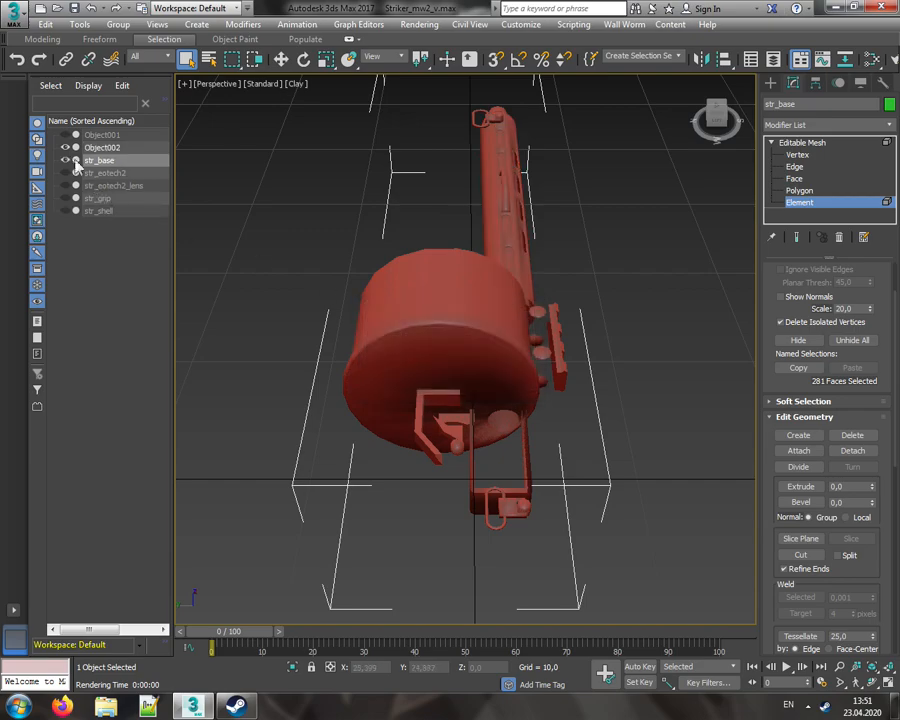
- Apply Auto Smooth with a threshold of 45 to the drum magazine's rear cover element
left_click_drag(715, 117, 670, 200)
scroll(528, 294, "up", 5)
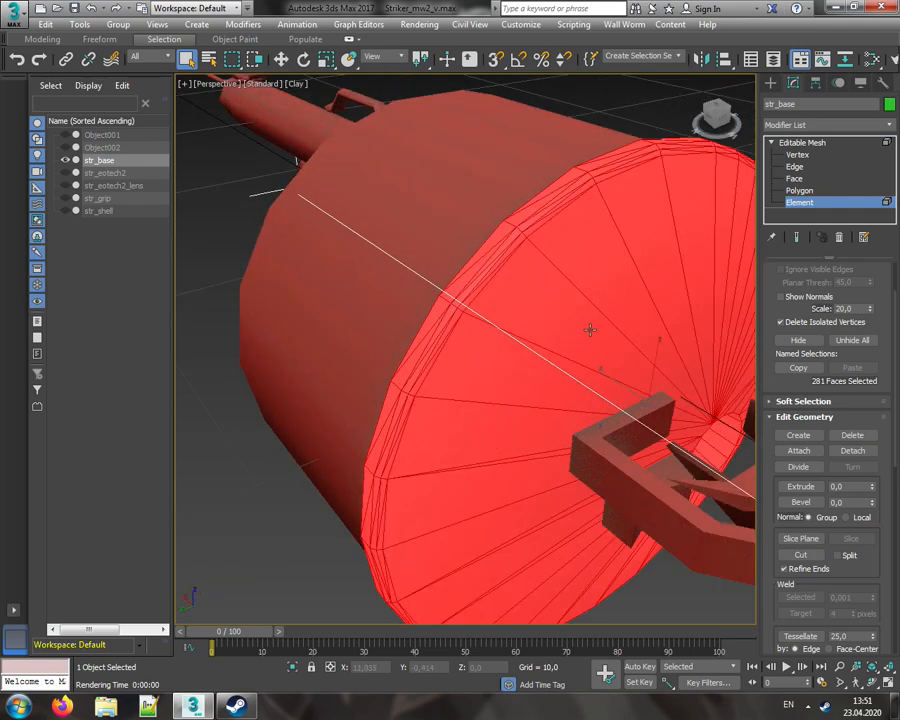
scroll(850, 520, "down", 5)
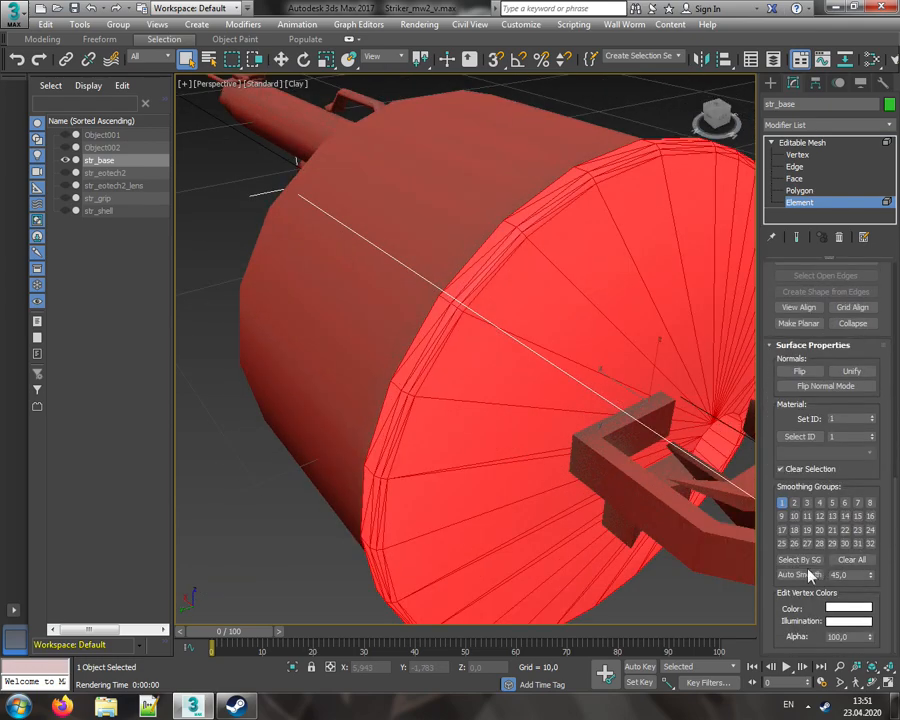
left_click(617, 106)
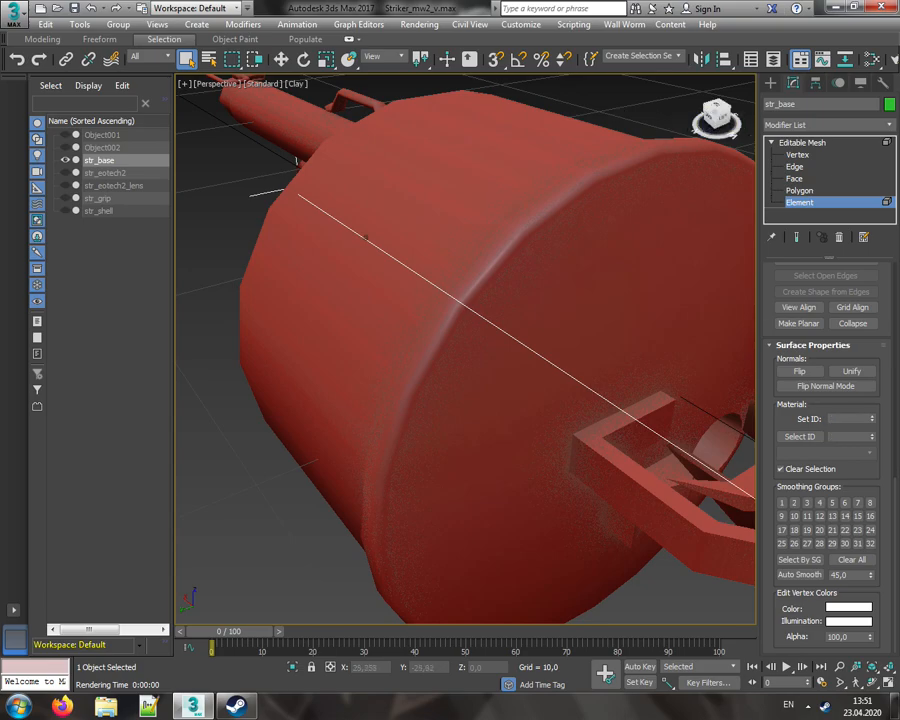
- Apply Auto Smooth with a threshold of 45 to the raised handle-shaped bracket element on the barrel
middle_click_drag(366, 237, 455, 402, "alt")
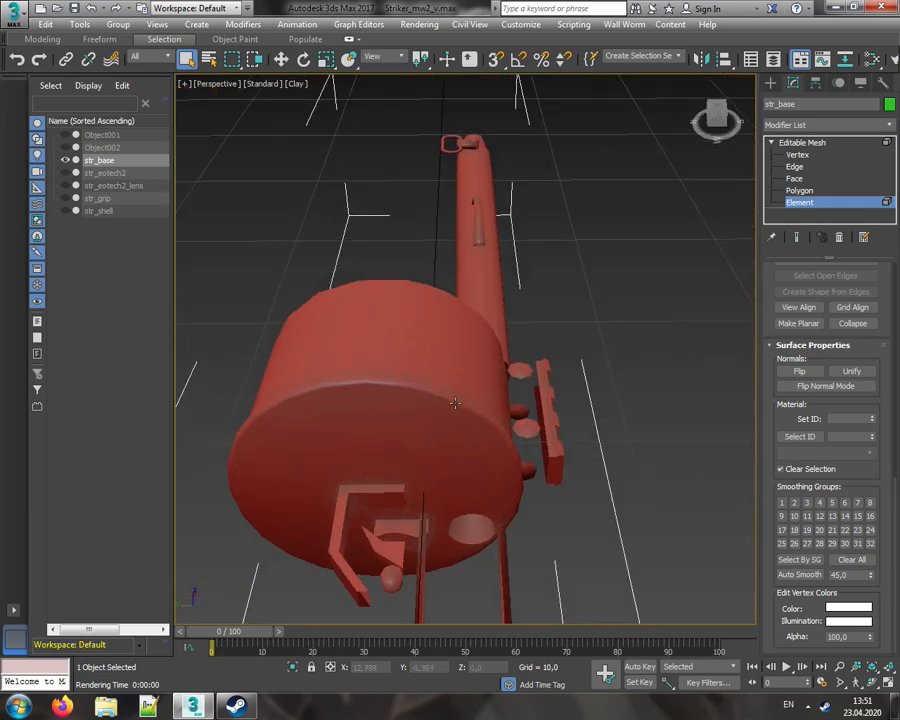
left_click(495, 275)
middle_click_drag(495, 275, 540, 300, "alt")
left_click_drag(765, 150, 701, 160)
left_click(632, 320)
scroll(556, 318, "up", 4)
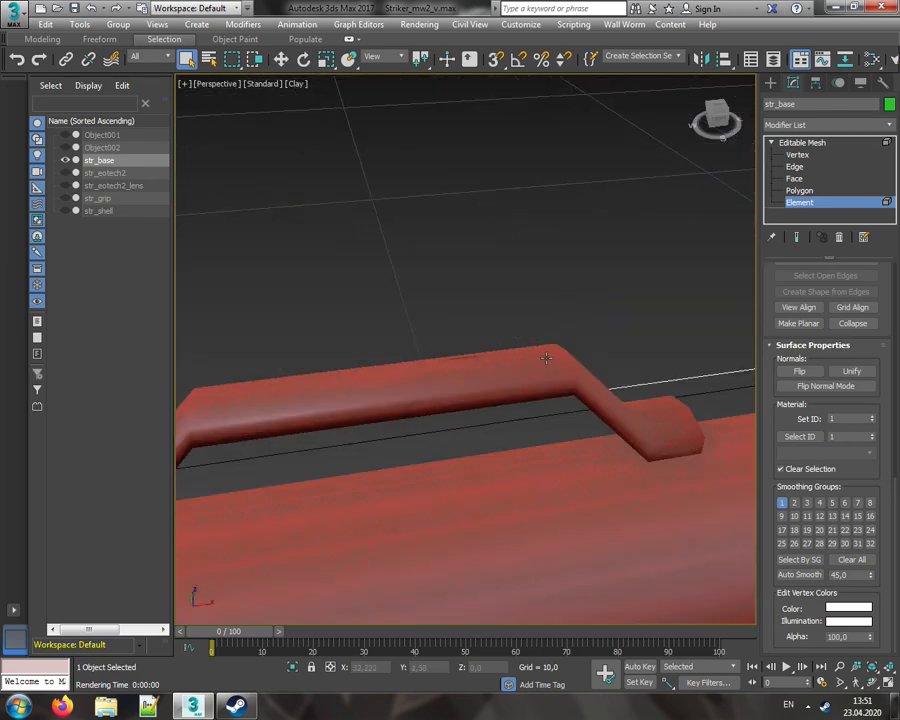
scroll(546, 357, "down", 4)
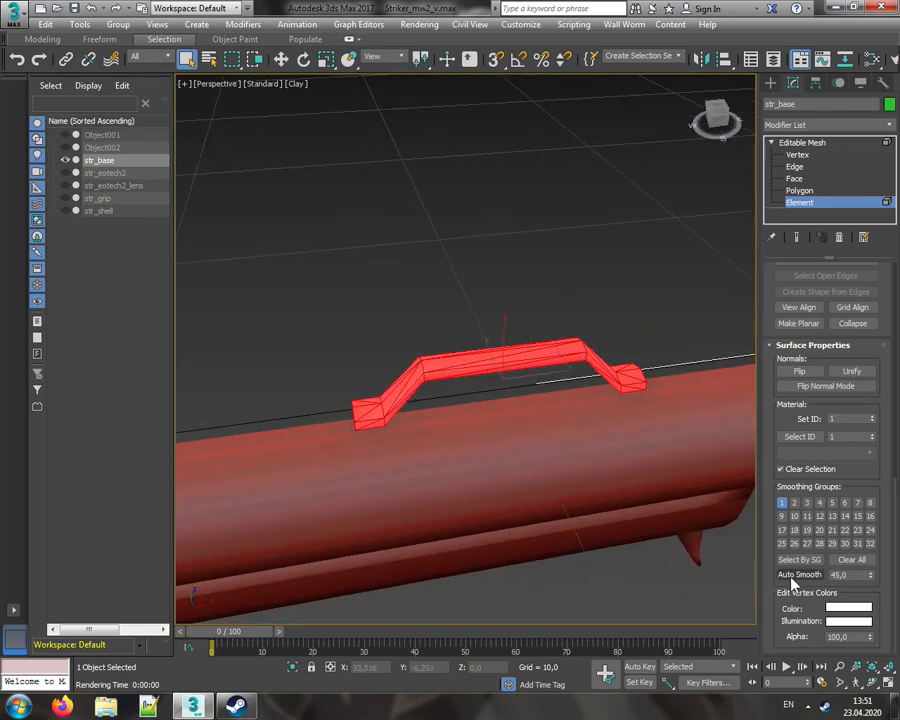
scroll(505, 362, "up", 5)
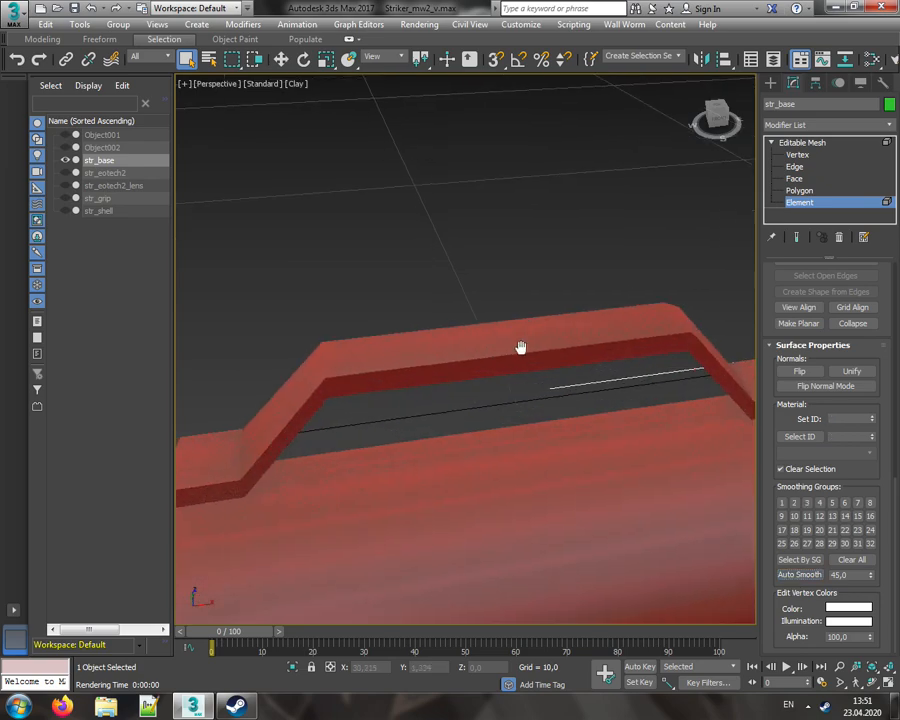
- Apply Auto Smooth with a threshold of 45 to the small hook element under the tube below the barrel
middle_click_drag(628, 233, 610, 182, "alt")
middle_click_drag(560, 250, 440, 190, "alt")
middle_click_drag(295, 223, 295, 223, "alt")
middle_click_drag(625, 396, 448, 342)
left_click(564, 477)
left_click(789, 578)
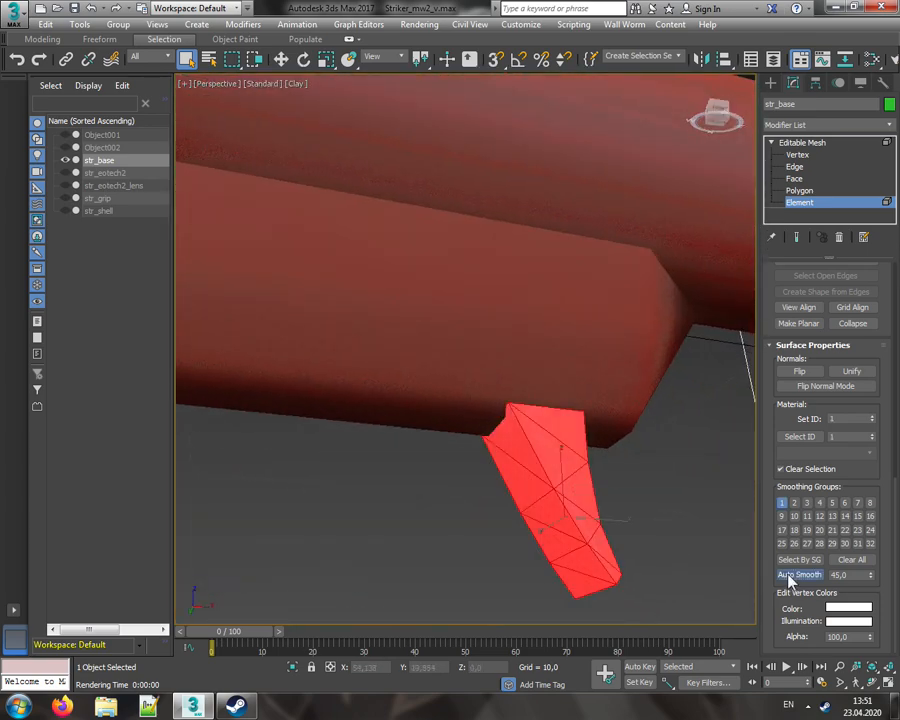
left_click(695, 519)
- Apply Auto Smooth with a threshold of 45 to the long pointed tube element beneath the barrel
left_click_drag(717, 114, 670, 112)
middle_click_drag(203, 197, 203, 197, "alt")
left_click(544, 275)
scroll(544, 275, "down", 6)
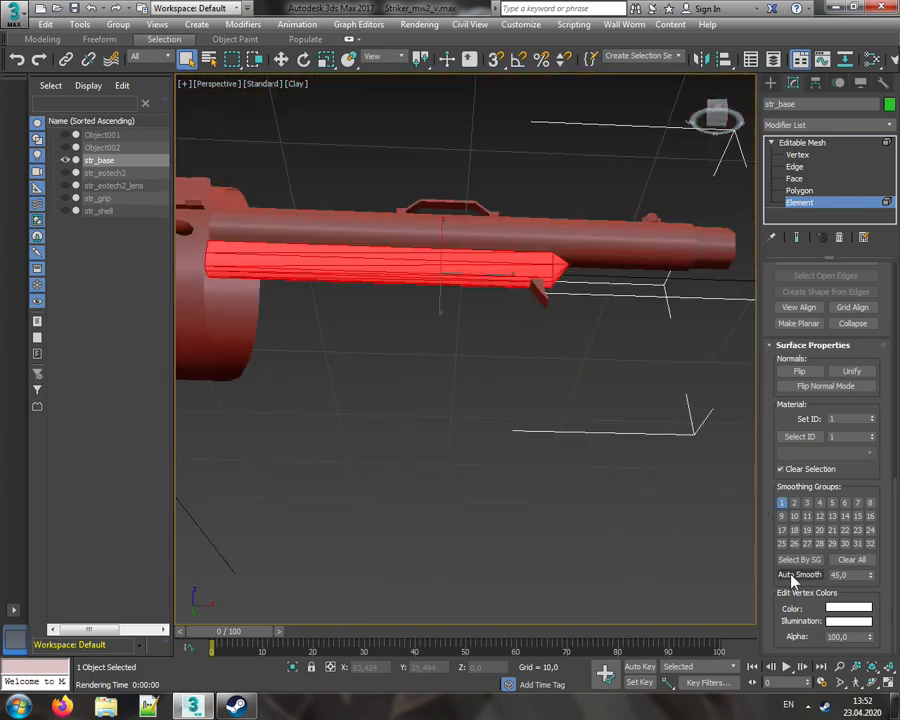
left_click(595, 320)
scroll(544, 266, "up", 5)
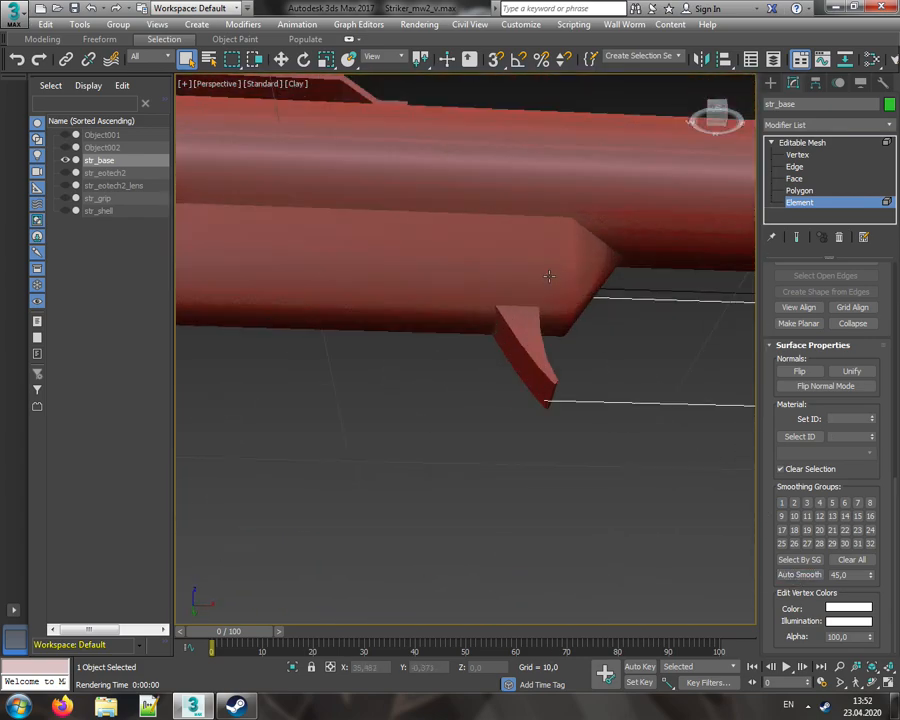
scroll(549, 276, "down", 3)
- Apply Auto Smooth with a threshold of 45 to the block element of the sling swivel near the muzzle
left_click_drag(717, 116, 625, 200)
left_click(517, 439)
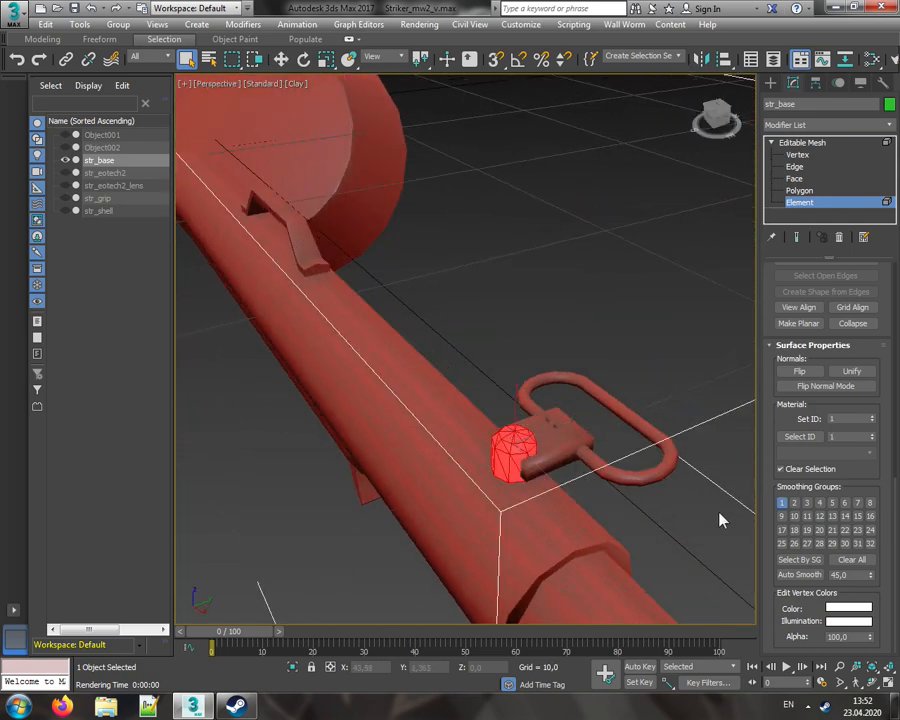
middle_click_drag(521, 473, 478, 398)
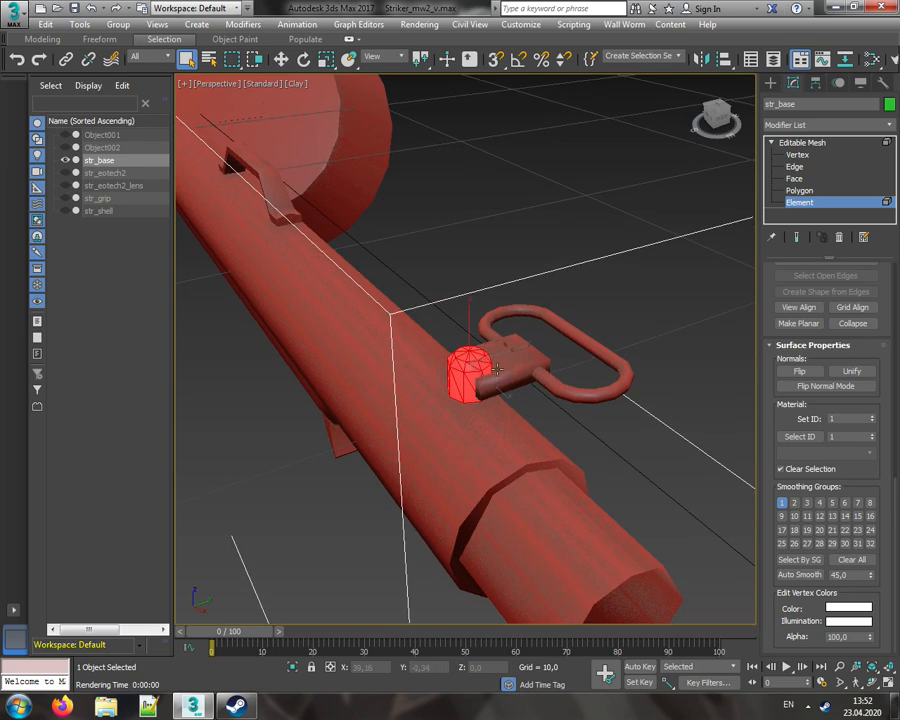
left_click(492, 366)
left_click(602, 387)
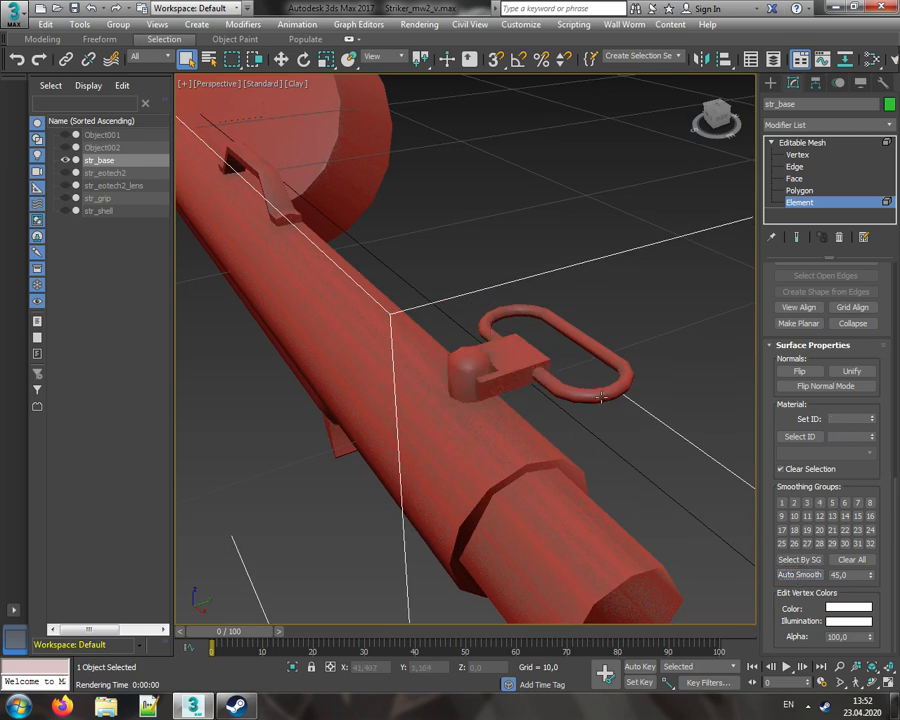
- Apply Auto Smooth with a threshold of 45 to the dome-topped pin element of the sling swivel near the muzzle
scroll(572, 380, "up", 6)
middle_click_drag(519, 418, 558, 402)
left_click(386, 421)
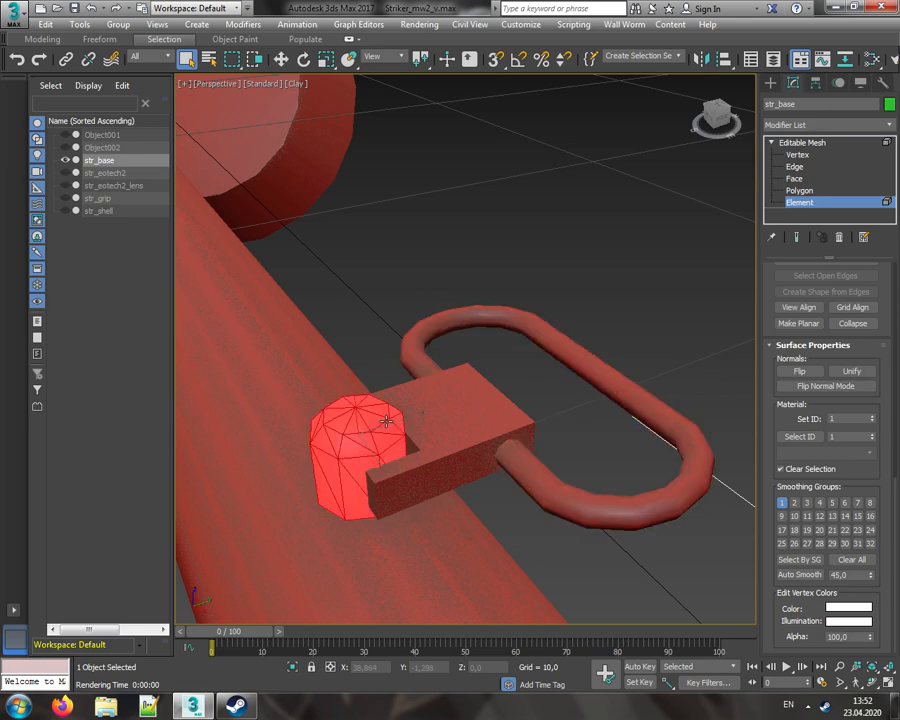
left_click(783, 577)
left_click(699, 323)
middle_click_drag(376, 410, 440, 424)
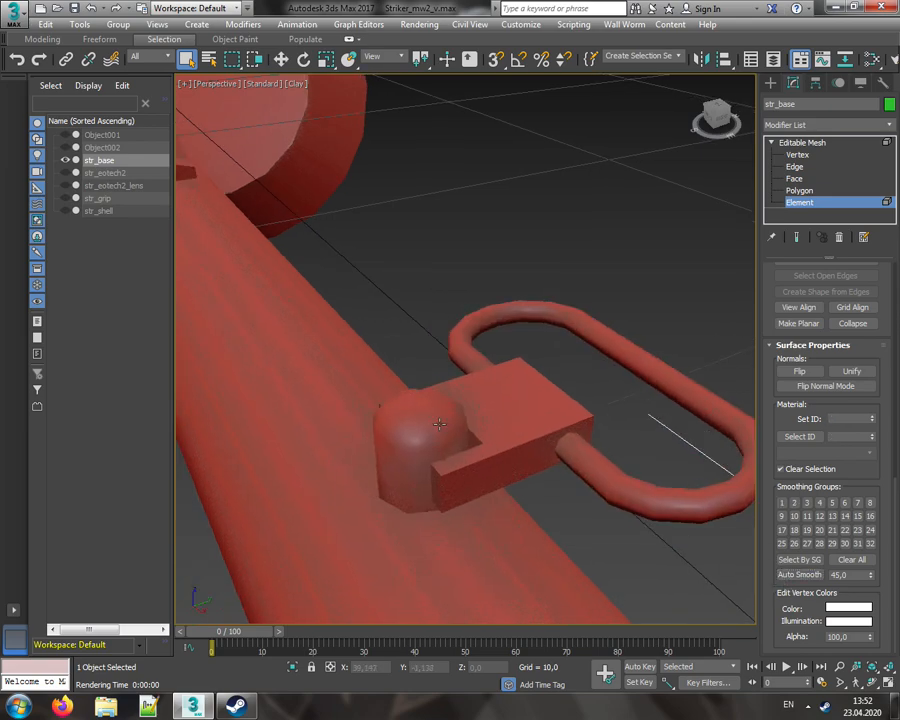
- Render the perspective view to check the shading of the front sling swivel, and close the render window
scroll(440, 424, "down", 5)
left_click_drag(703, 120, 738, 127)
scroll(595, 295, "up", 5)
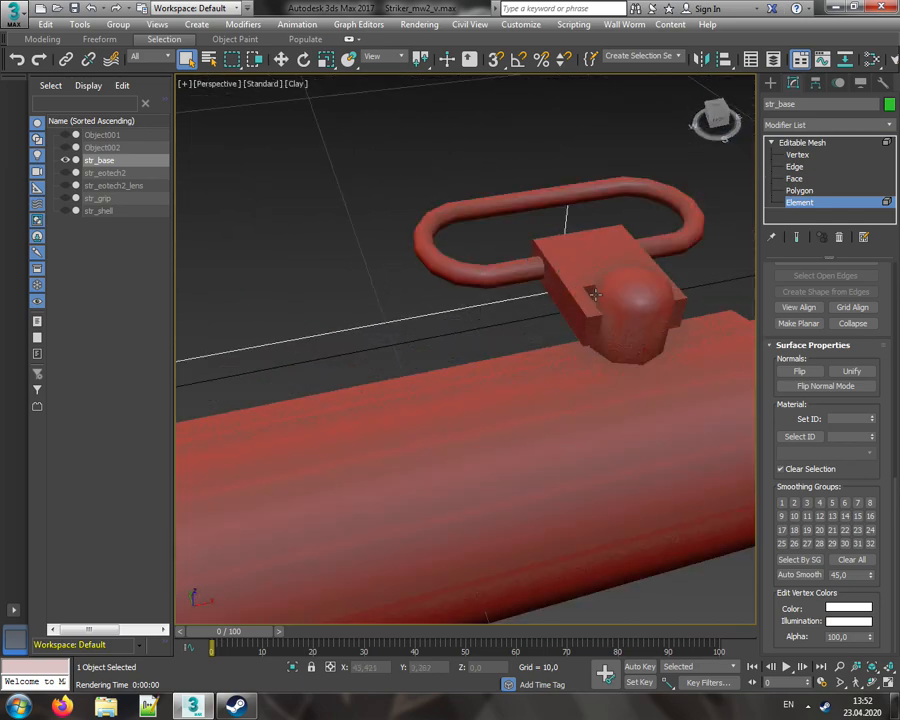
scroll(595, 295, "down", 3)
left_click(418, 24)
left_click(425, 40)
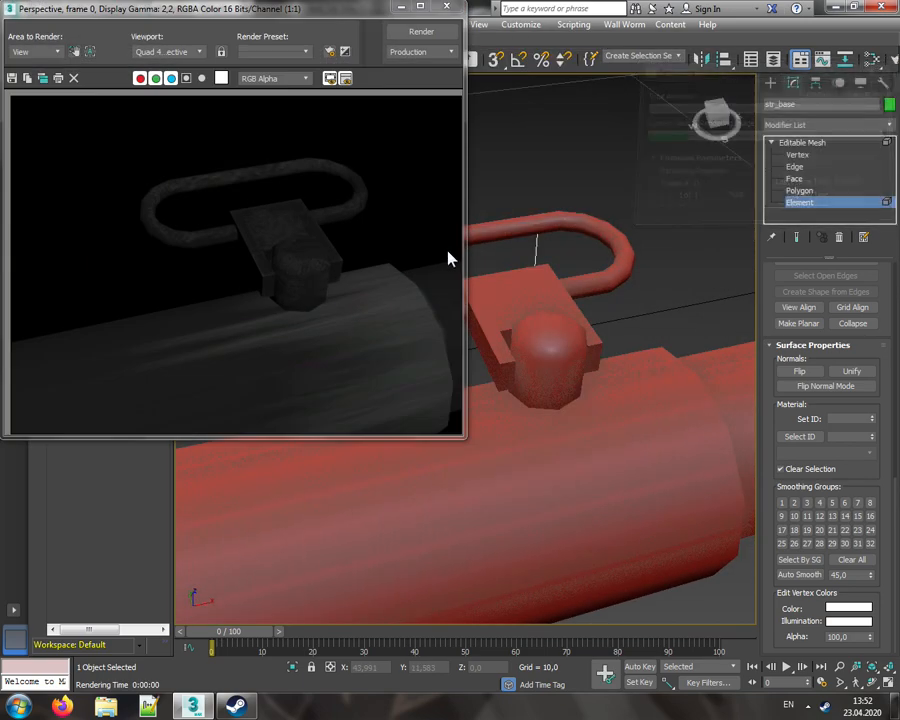
left_click(446, 6)
- Unhide Object001 and examine the raised bracket and front sling swivel against the whole weapon
scroll(505, 381, "down", 5)
scroll(505, 381, "down", 5)
middle_click_drag(382, 446, 468, 404)
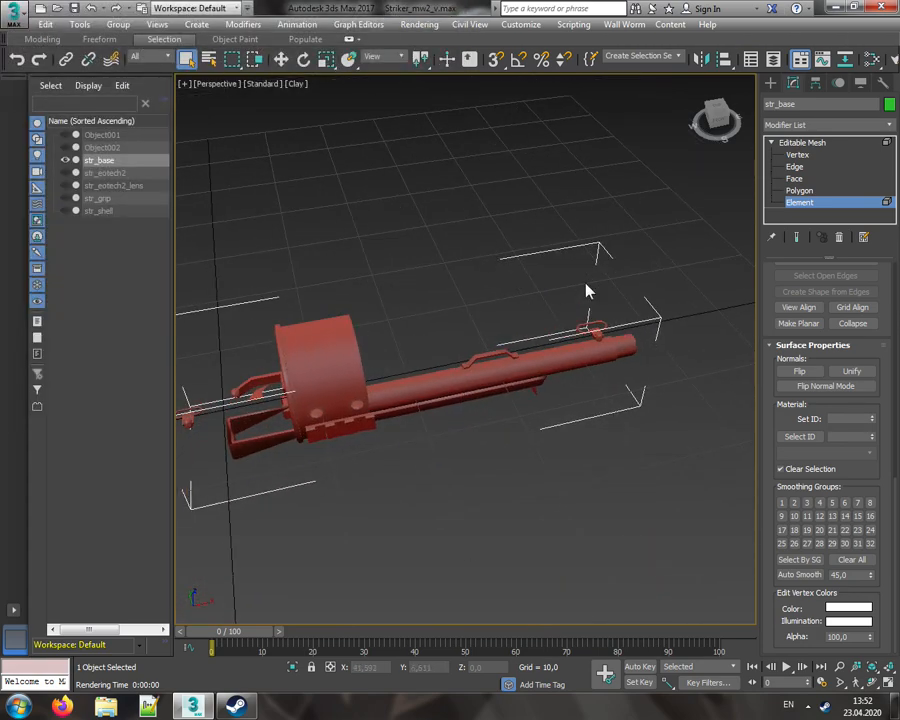
left_click_drag(719, 130, 755, 158)
middle_click_drag(415, 336, 445, 314)
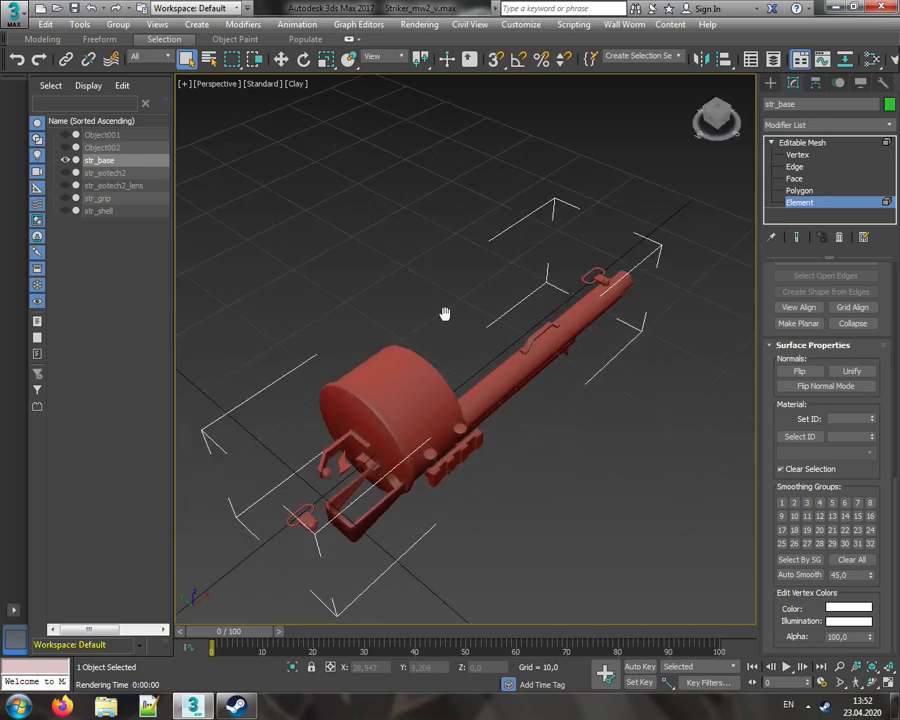
left_click(65, 135)
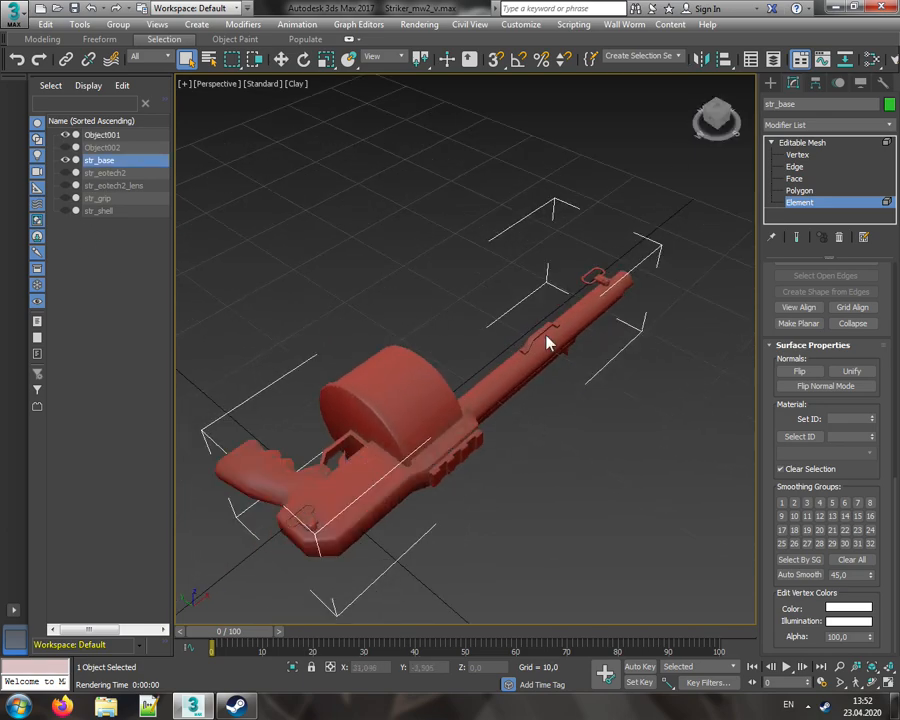
scroll(547, 333, "up", 3)
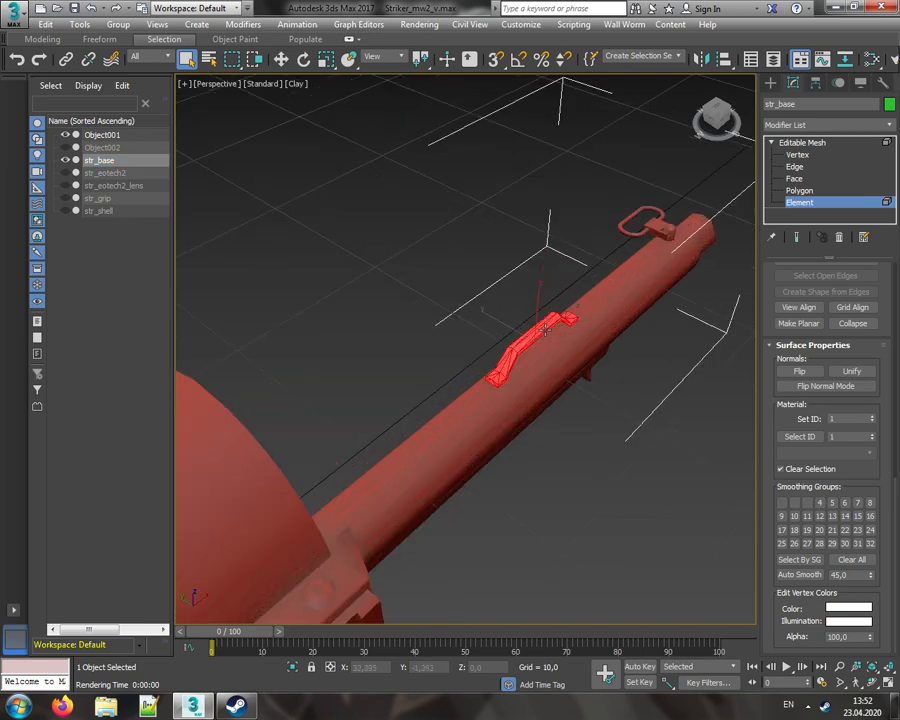
scroll(553, 327, "down", 4)
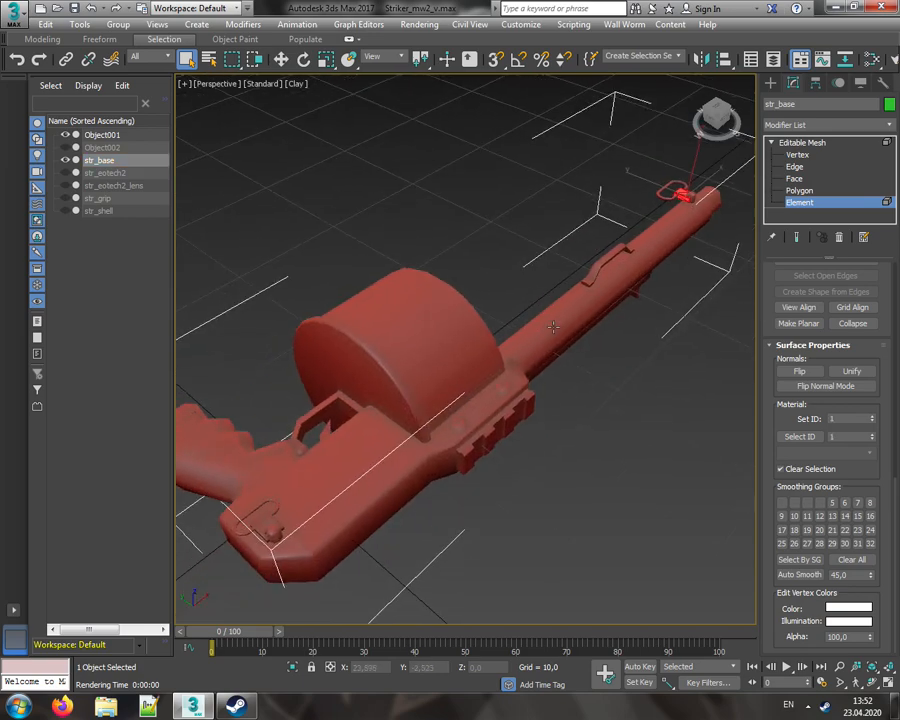
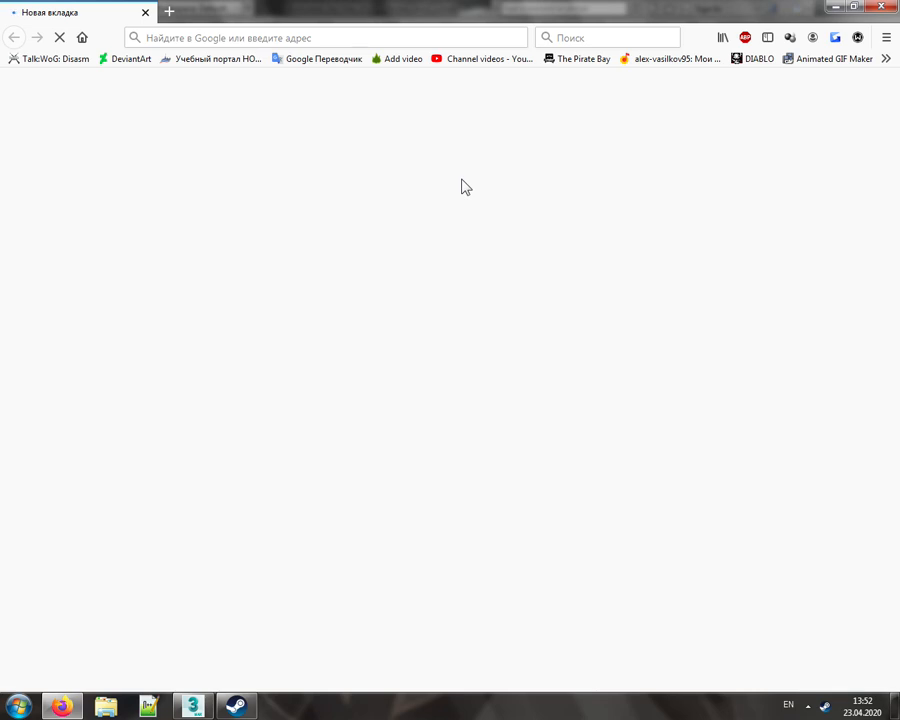
- In Firefox, search Google Images for "striker shotgun" and open the Sentinel Arms Striker-12 photo at full size
left_click(430, 302)
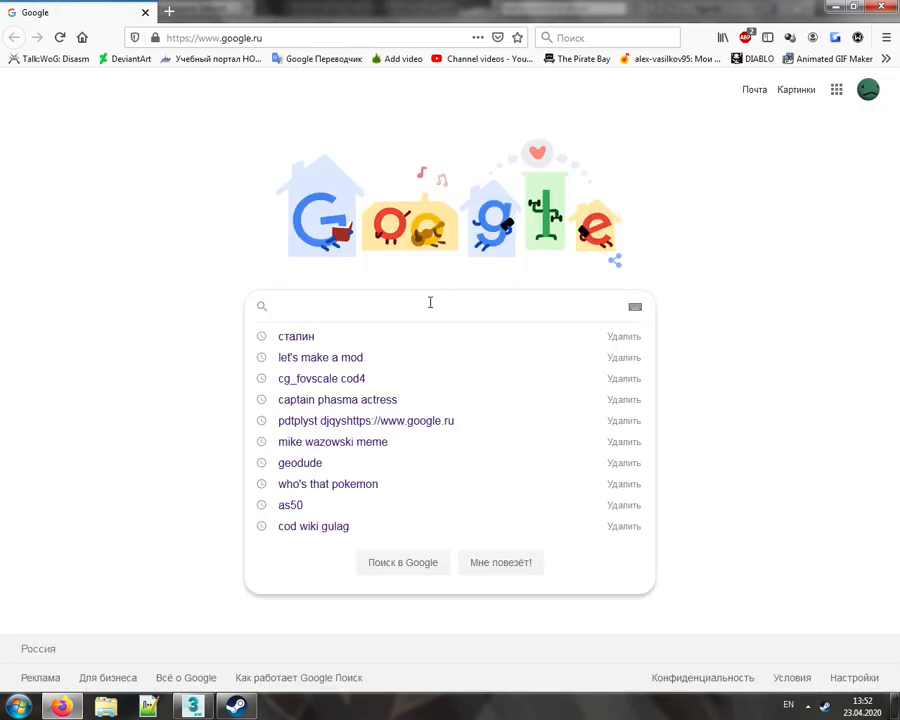
type("str")
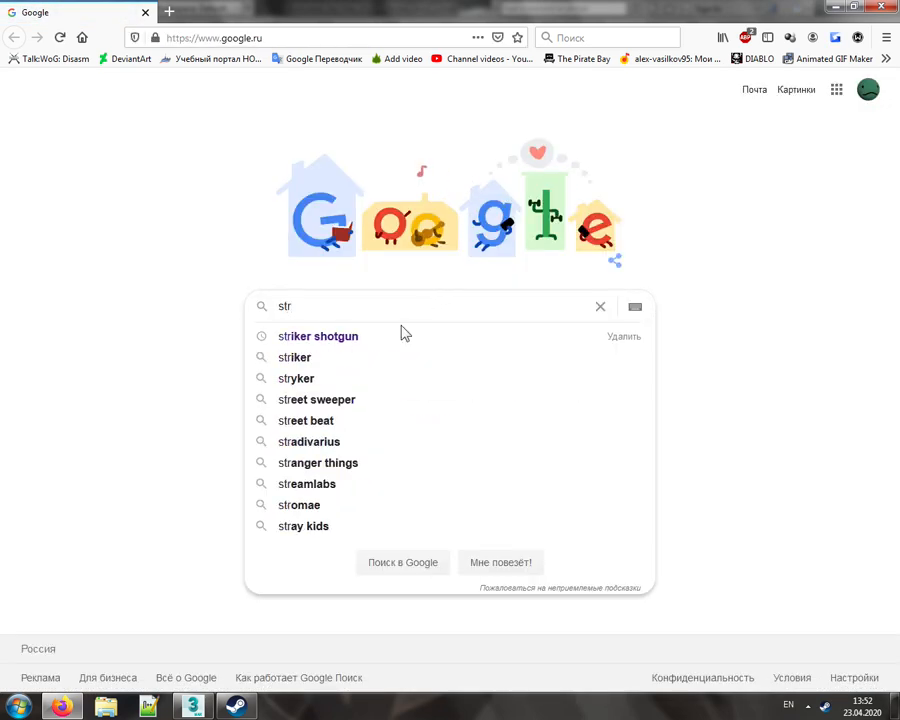
left_click(402, 332)
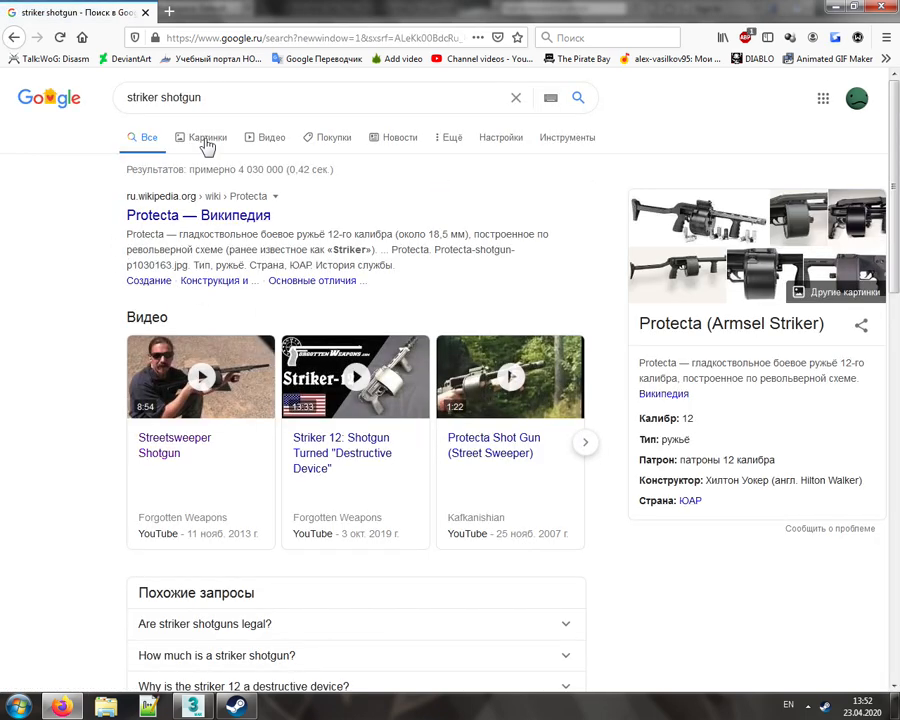
left_click(207, 146)
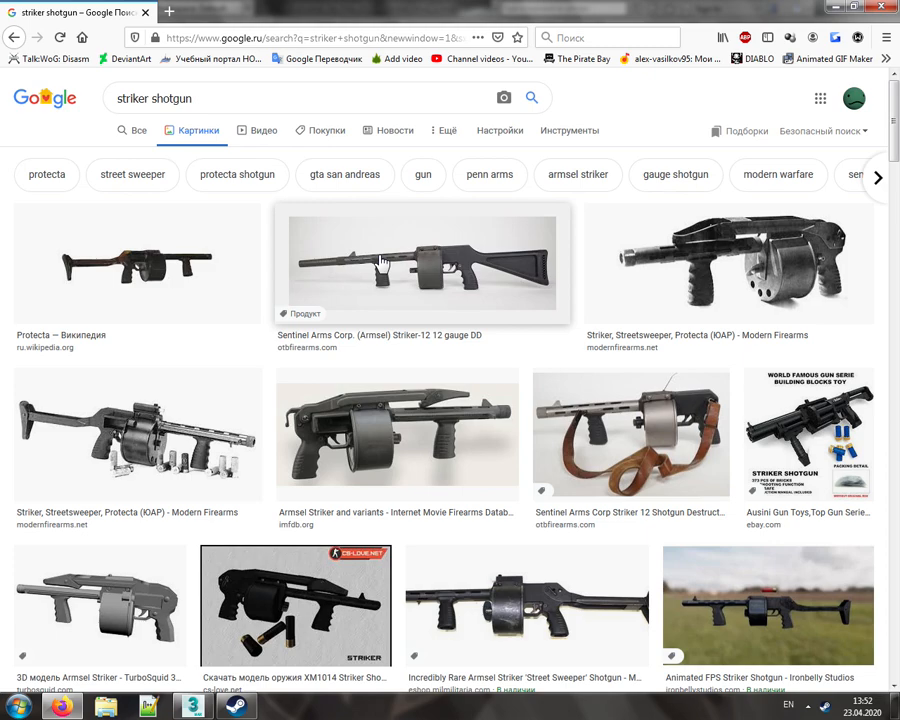
left_click(381, 261)
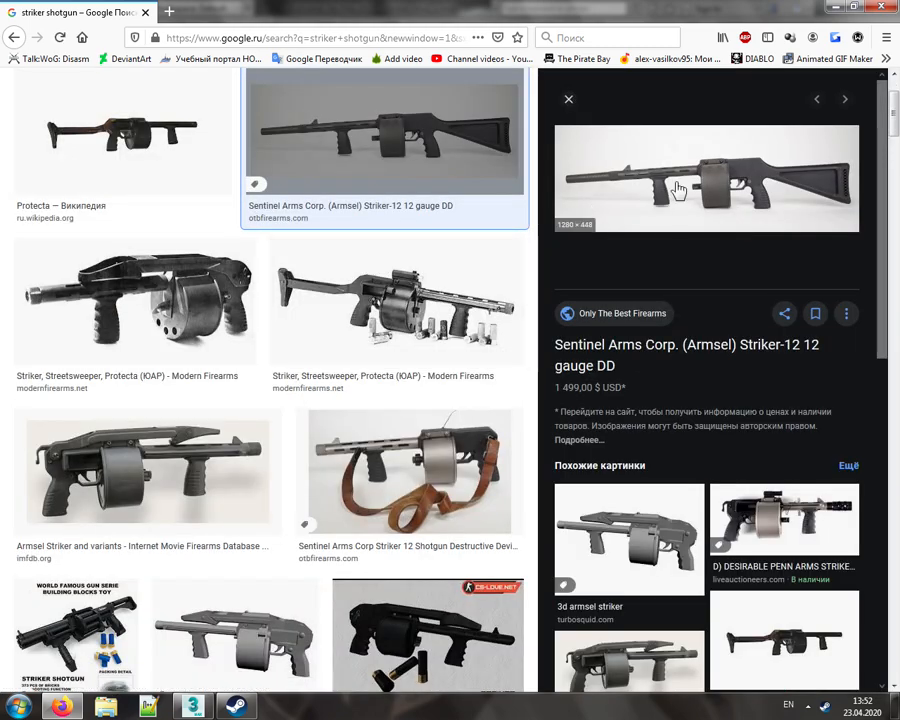
right_click(690, 180)
left_click(745, 309)
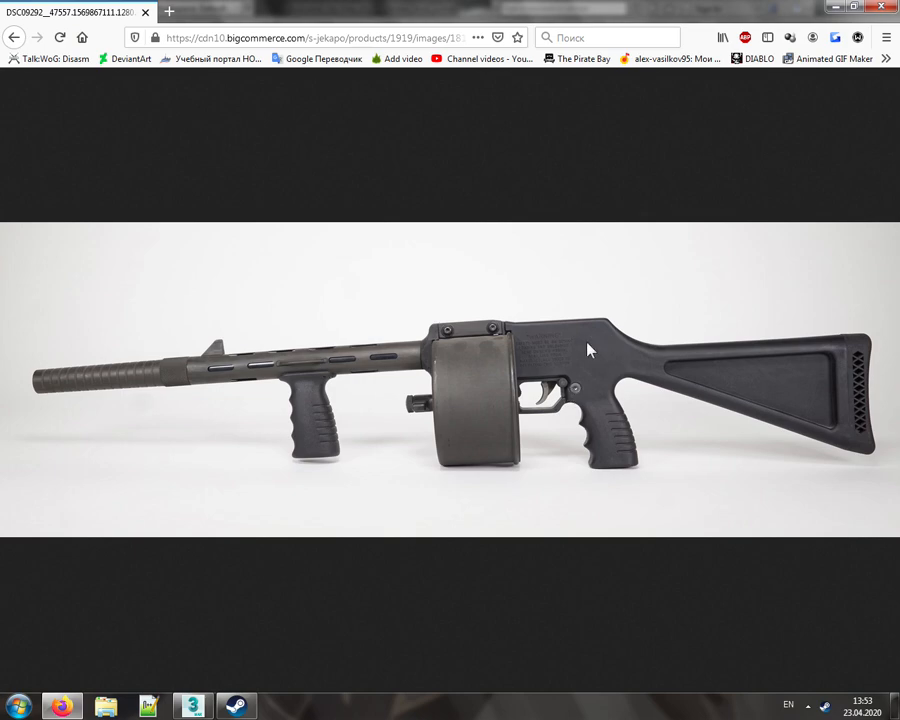
- Return to the image results, examine the Streetsweeper photo and the Striker 12 photo with the leather sling, and close the browser tab
left_click(14, 37)
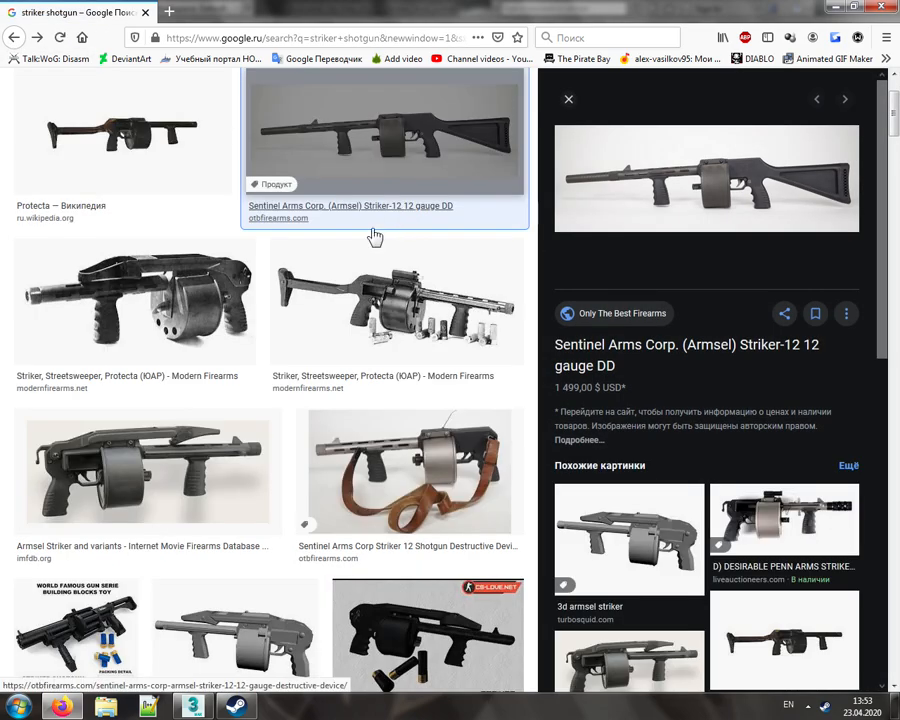
left_click(237, 289)
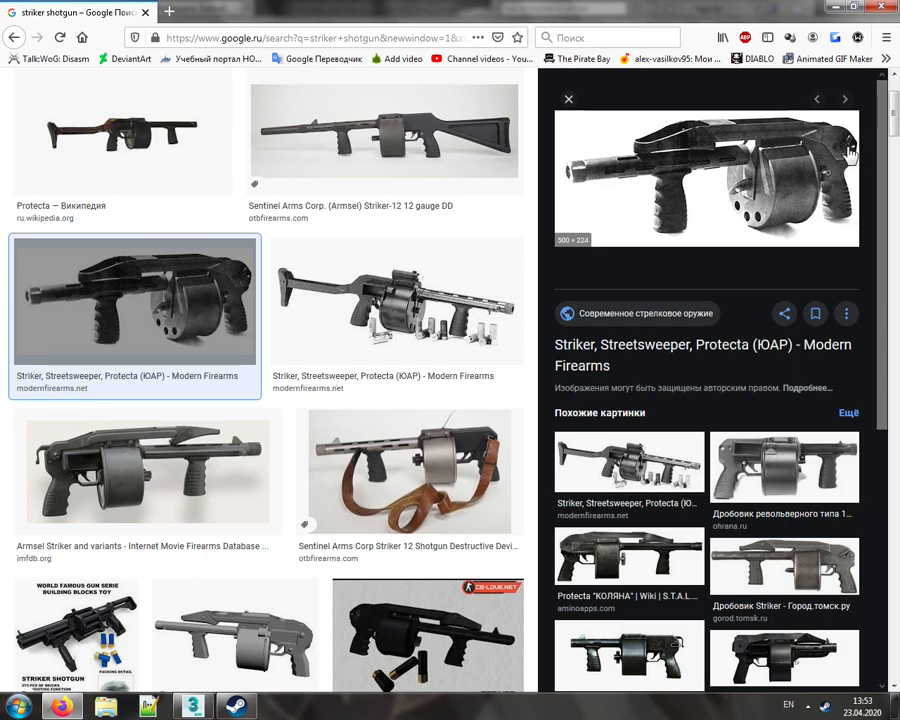
left_click(568, 101)
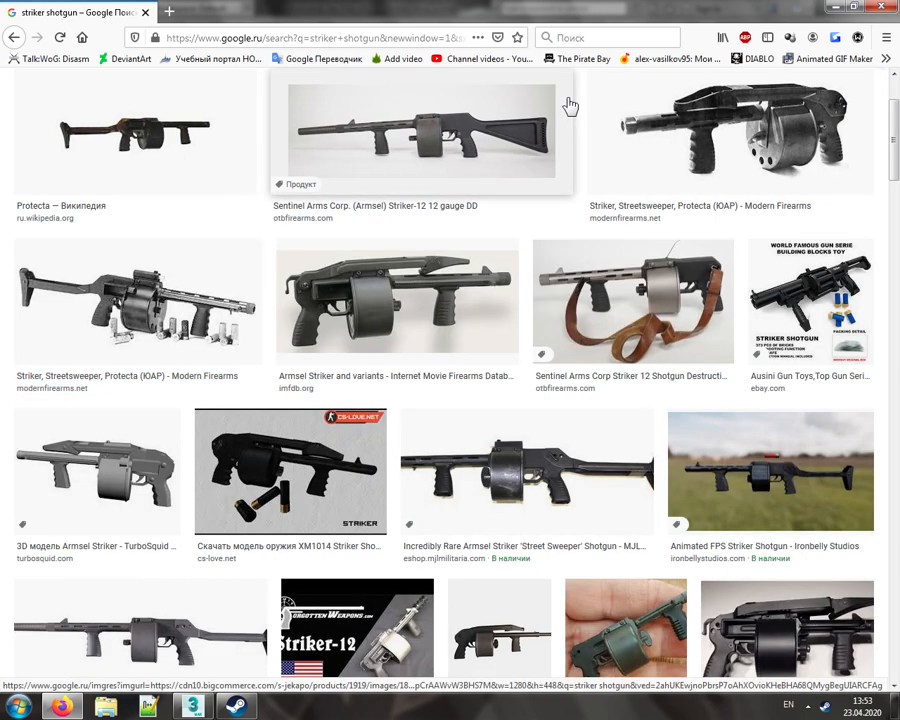
left_click(660, 295)
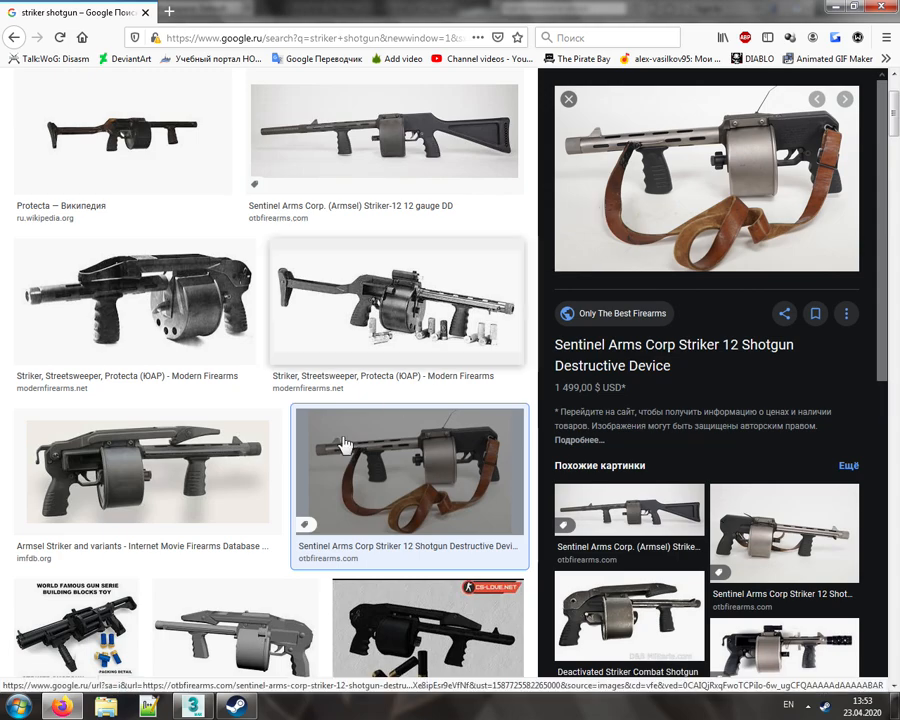
scroll(300, 390, "down", 3)
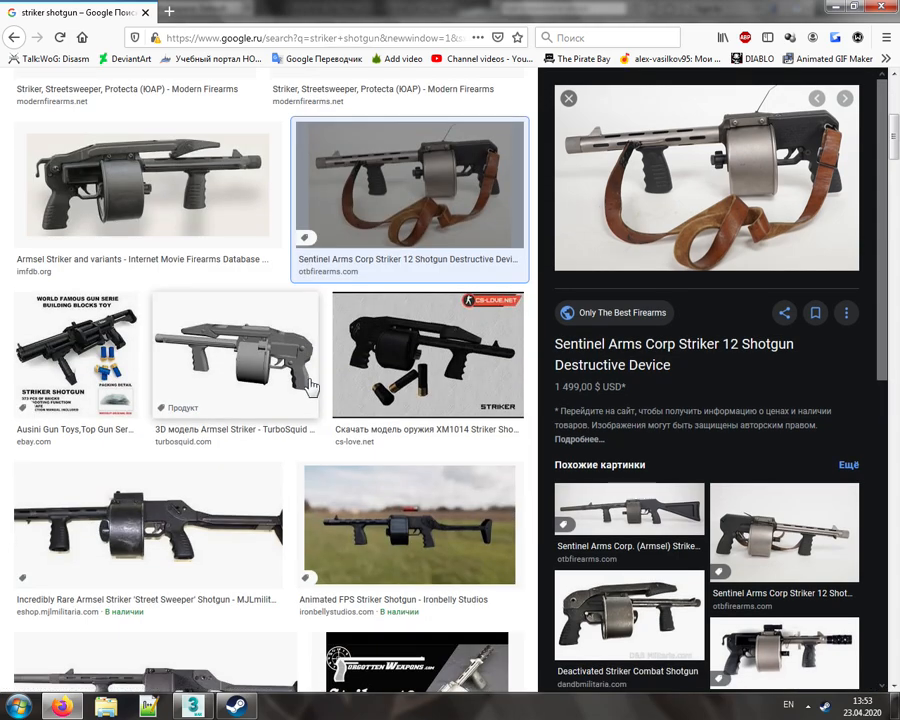
left_click(146, 13)
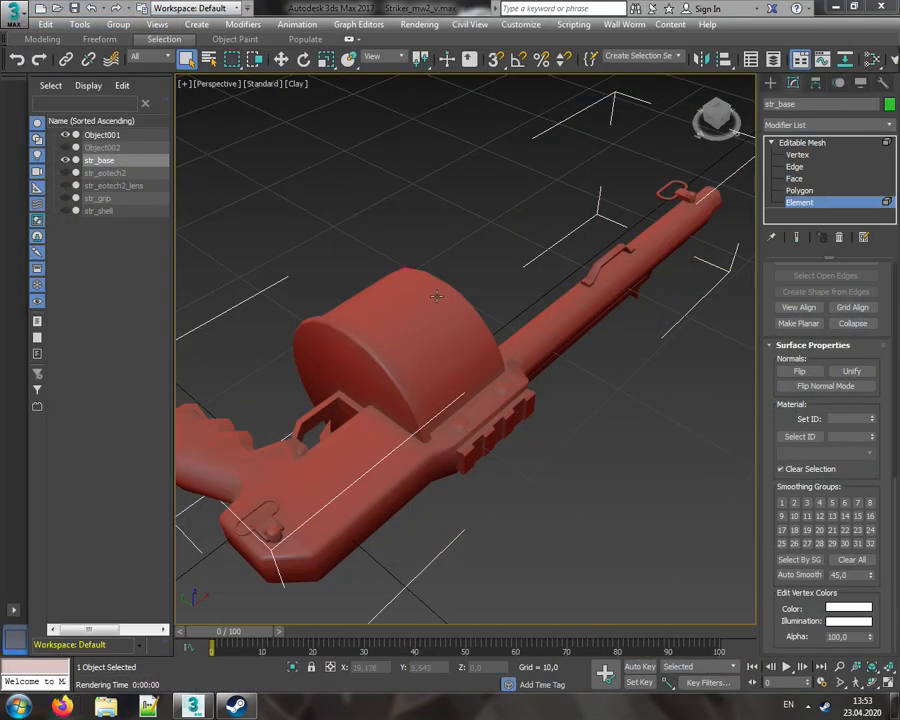
- Delete the pin, block and ring elements of the sling swivel near the muzzle in 3ds Max
scroll(700, 240, "up", 8)
left_click(592, 210)
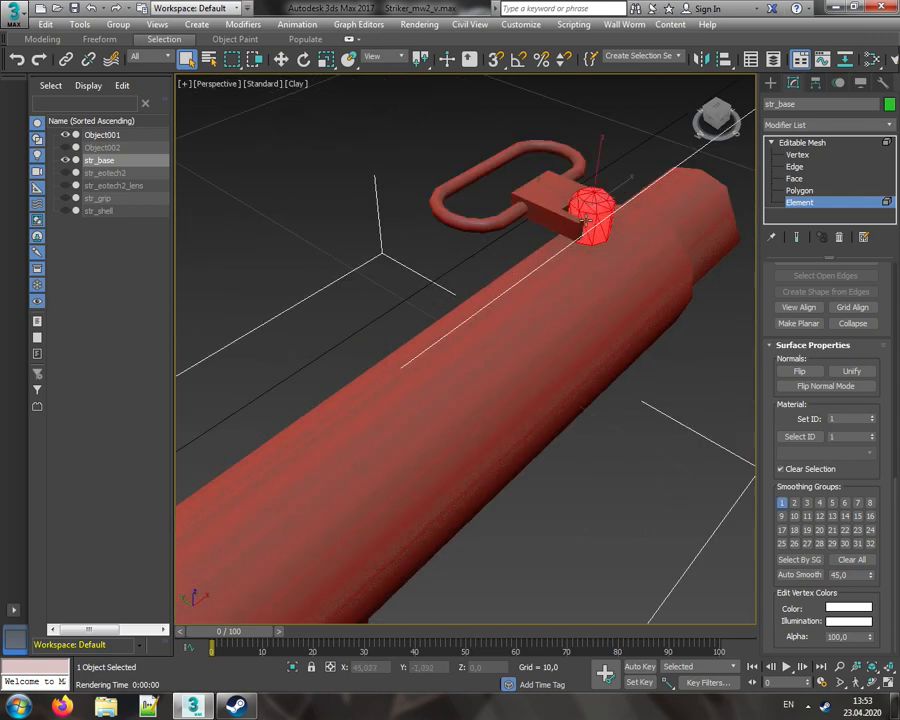
left_click(551, 192, "ctrl")
left_click(580, 163, "ctrl")
key("Delete")
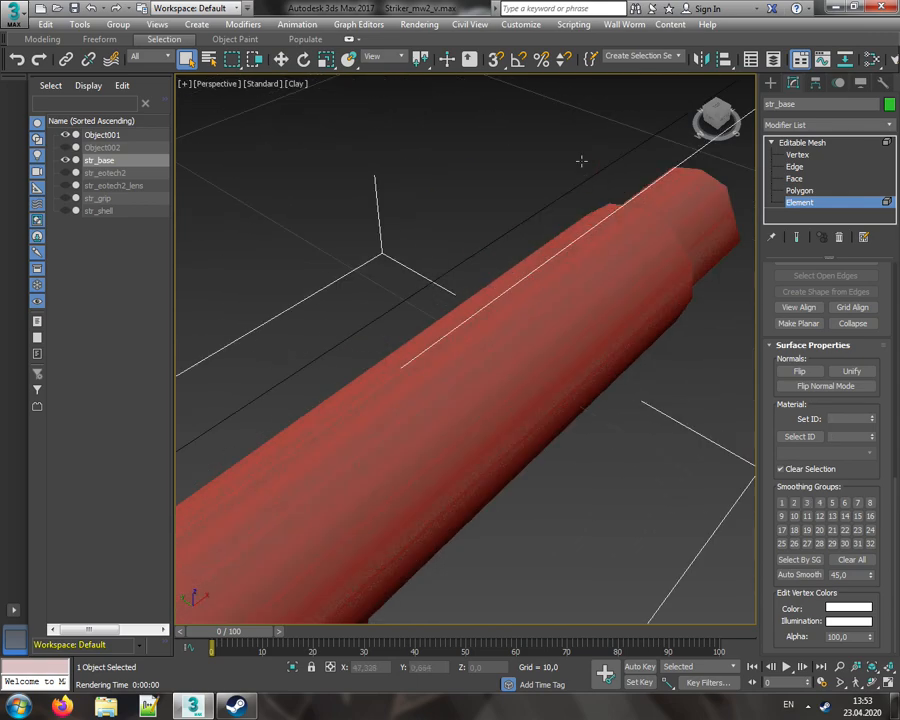
- Apply Auto Smooth with a threshold of 45 to the block element of the rear sling swivel
scroll(537, 310, "down", 4)
scroll(537, 310, "down", 6)
scroll(466, 356, "up", 3)
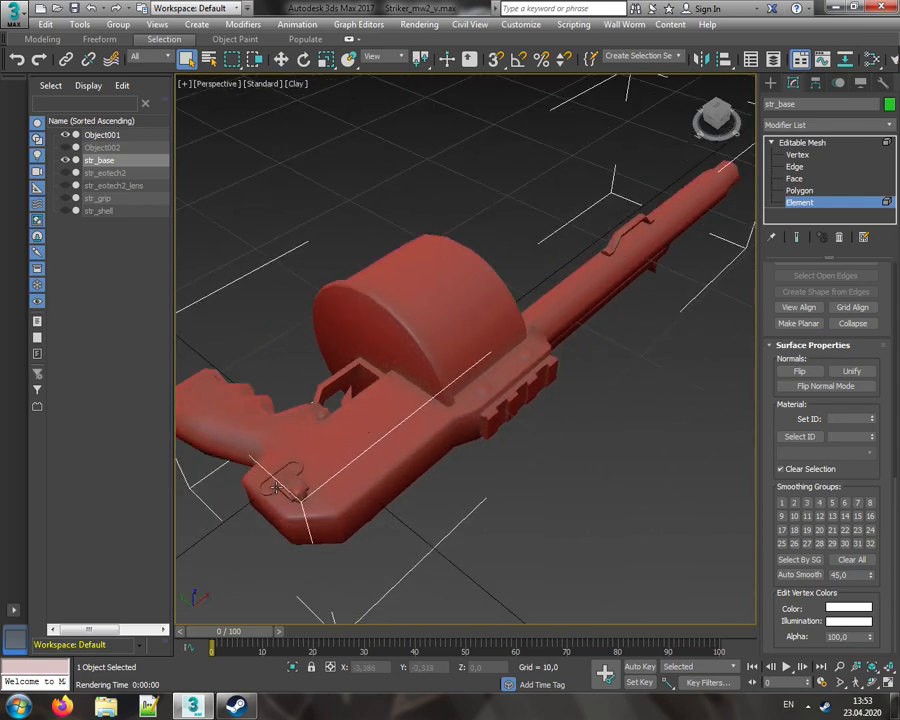
scroll(277, 487, "up", 8)
left_click(407, 411)
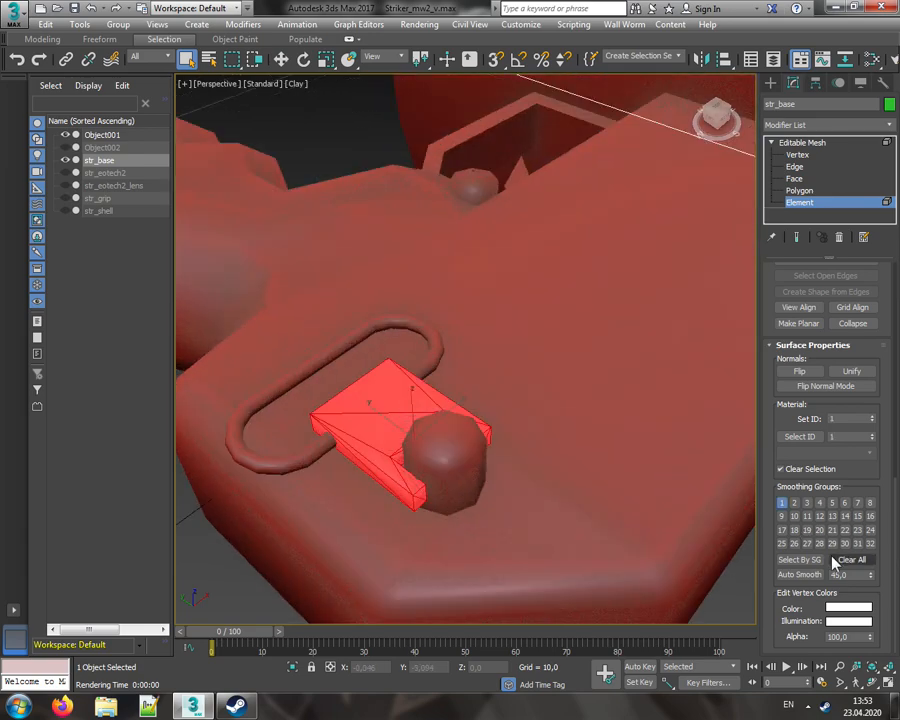
left_click(799, 575)
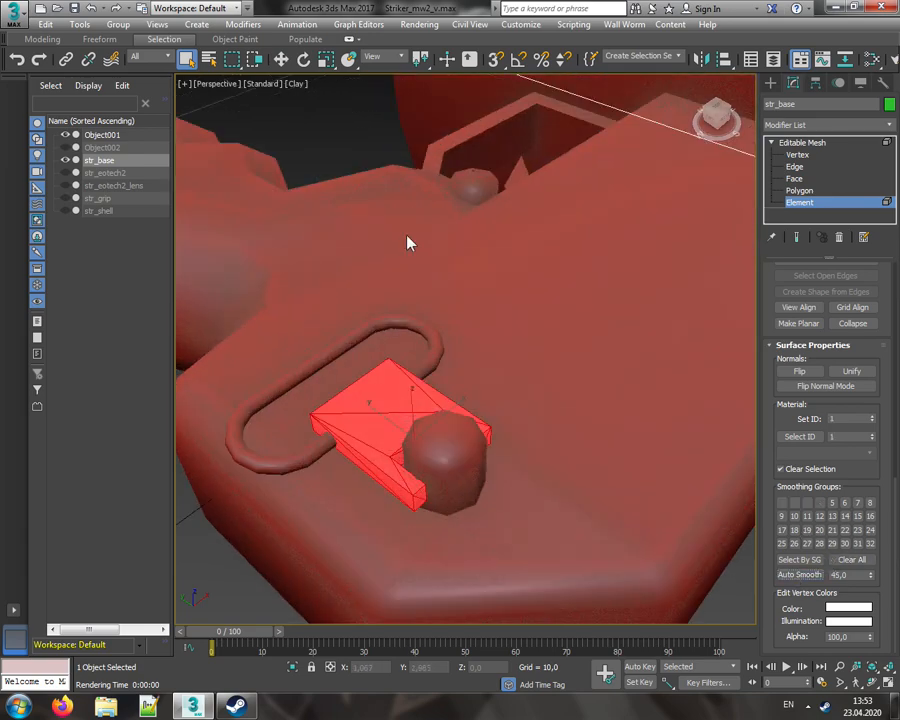
left_click(367, 158)
middle_click_drag(400, 426, 445, 417)
scroll(474, 398, "down", 6)
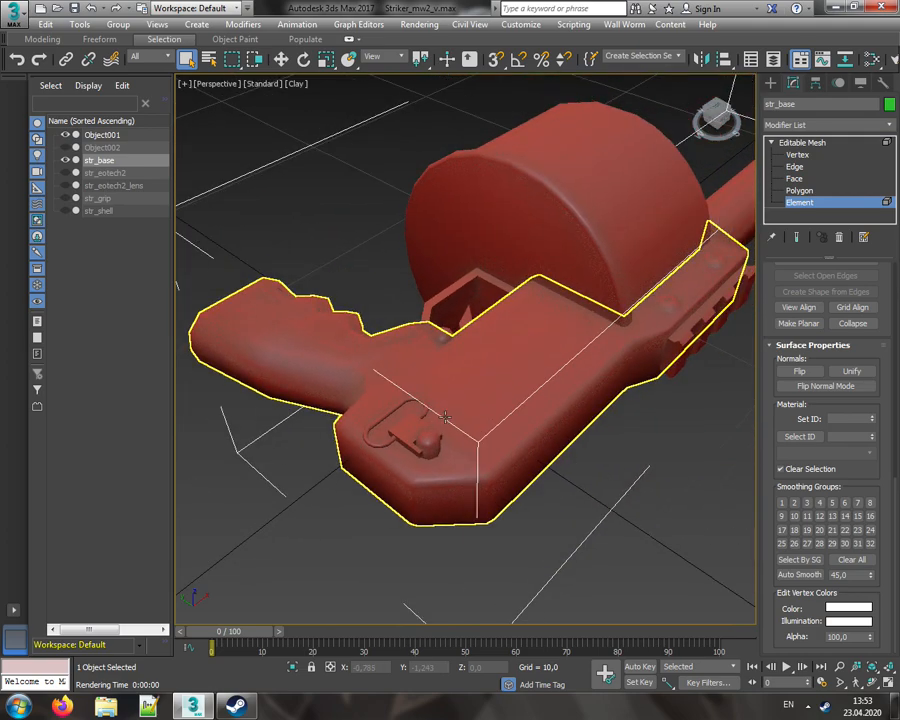
- Hide Object001 and apply Auto Smooth with a threshold of 45 to the U-shaped bracket element behind the drum magazine
left_click(66, 135)
middle_click_drag(526, 336, 470, 352)
left_click(465, 456)
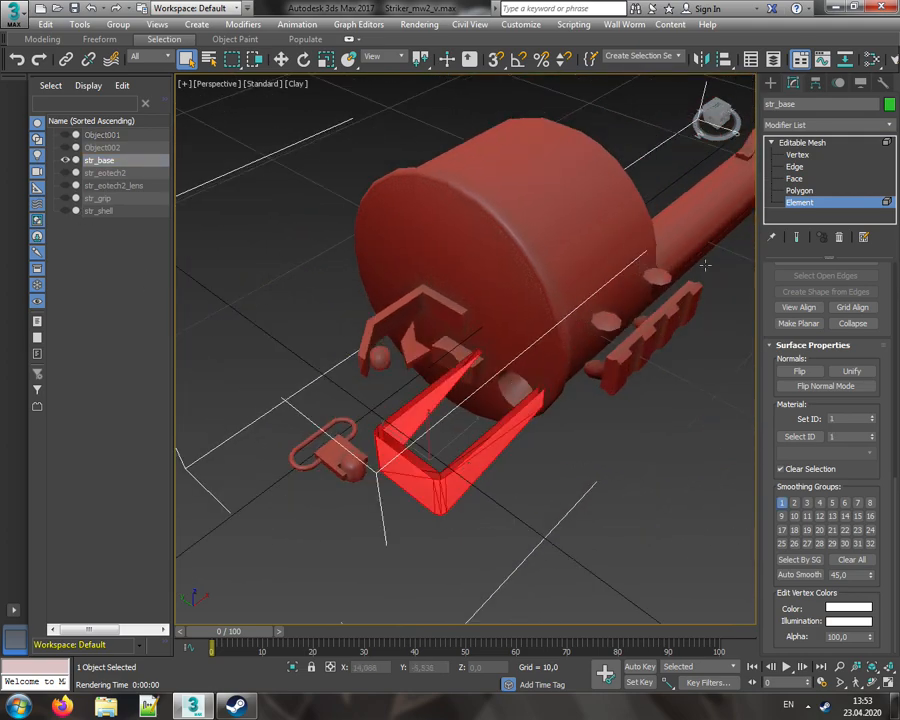
left_click_drag(716, 116, 629, 382)
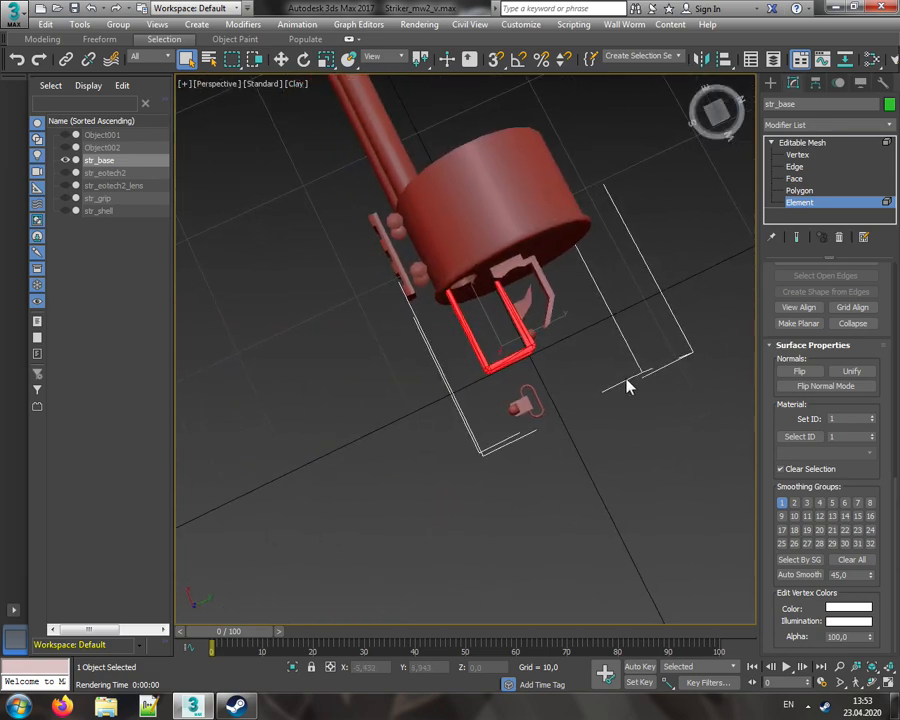
scroll(510, 374, "up", 4)
left_click_drag(713, 108, 722, 48)
middle_click_drag(514, 366, 574, 286)
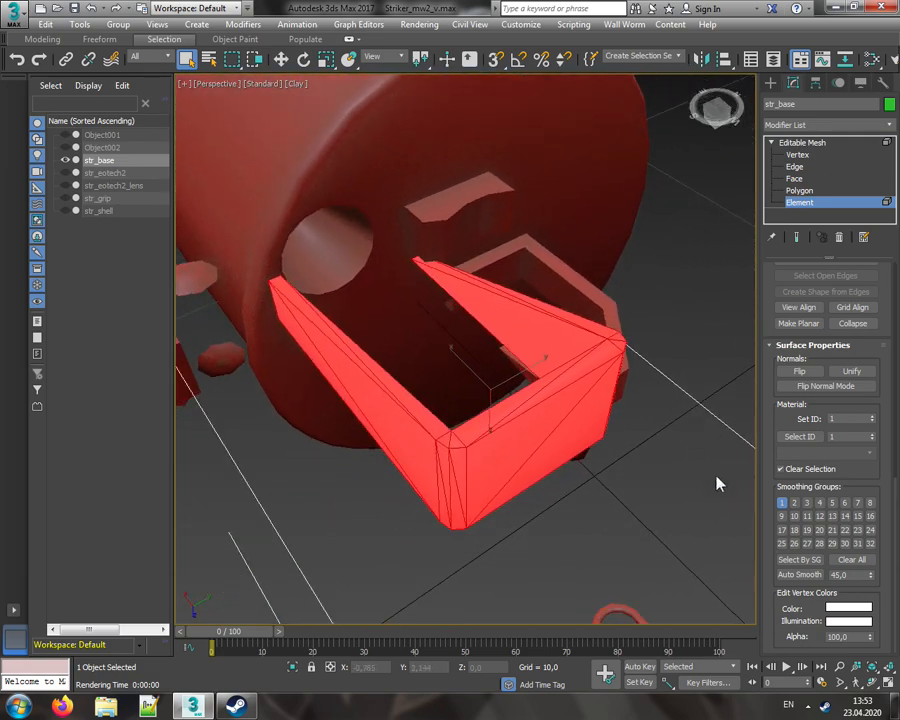
left_click(595, 538)
mouse_move(712, 129)
left_mouse_down()
mouse_move(716, 72)
mouse_move(698, 95)
mouse_move(722, 128)
mouse_move(715, 136)
left_mouse_up()
middle_click_drag(638, 320, 484, 356)
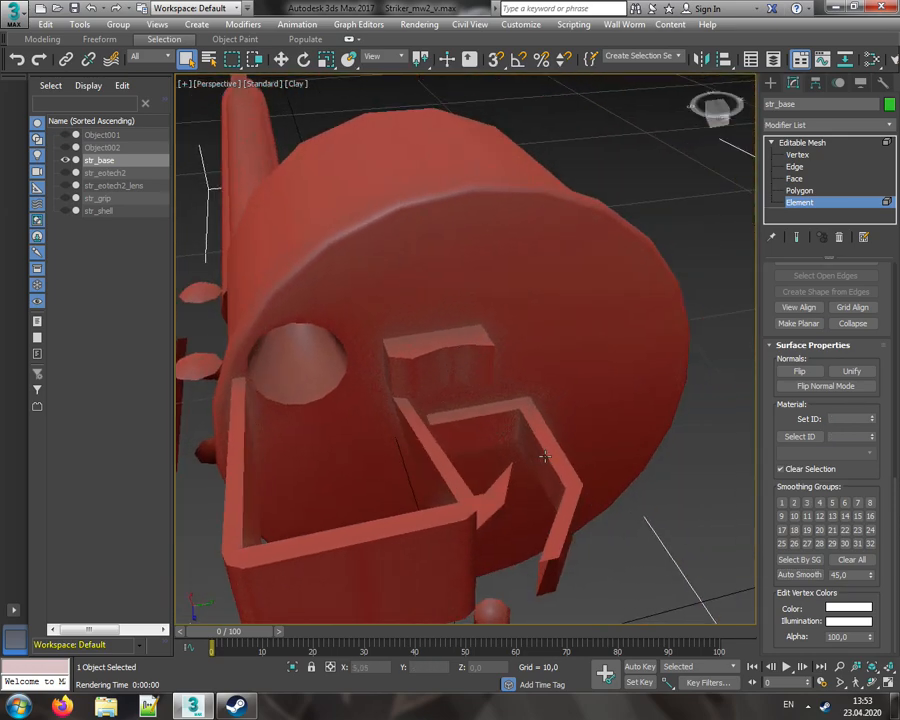
- Try Auto Smooth with a threshold of 45 on the small cylinder element near the bent lever behind the drum
middle_click_drag(522, 478, 479, 416)
left_click(456, 548)
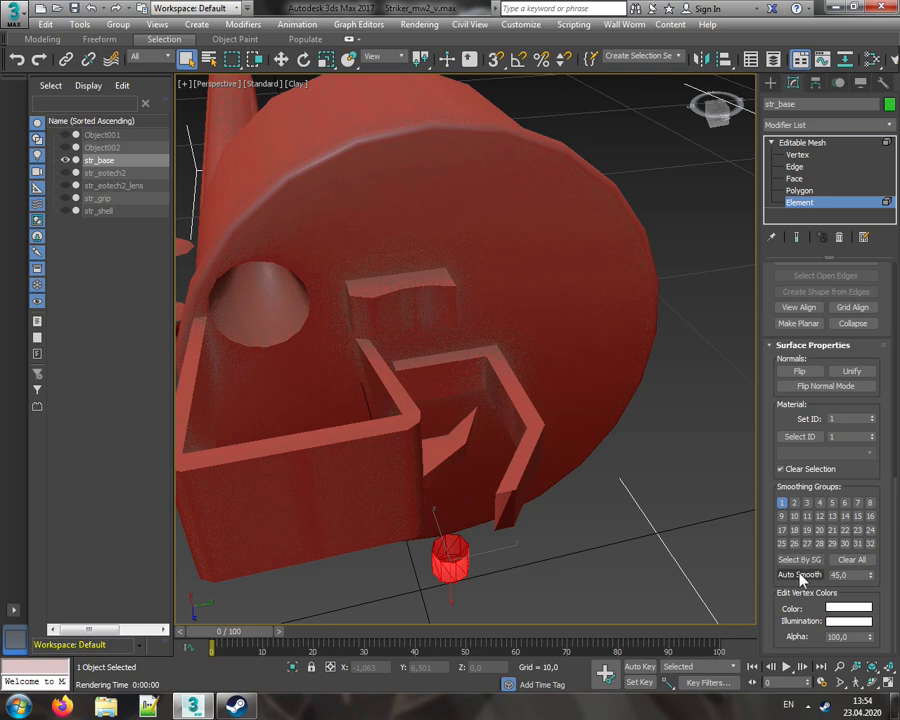
left_click_drag(716, 106, 747, 114)
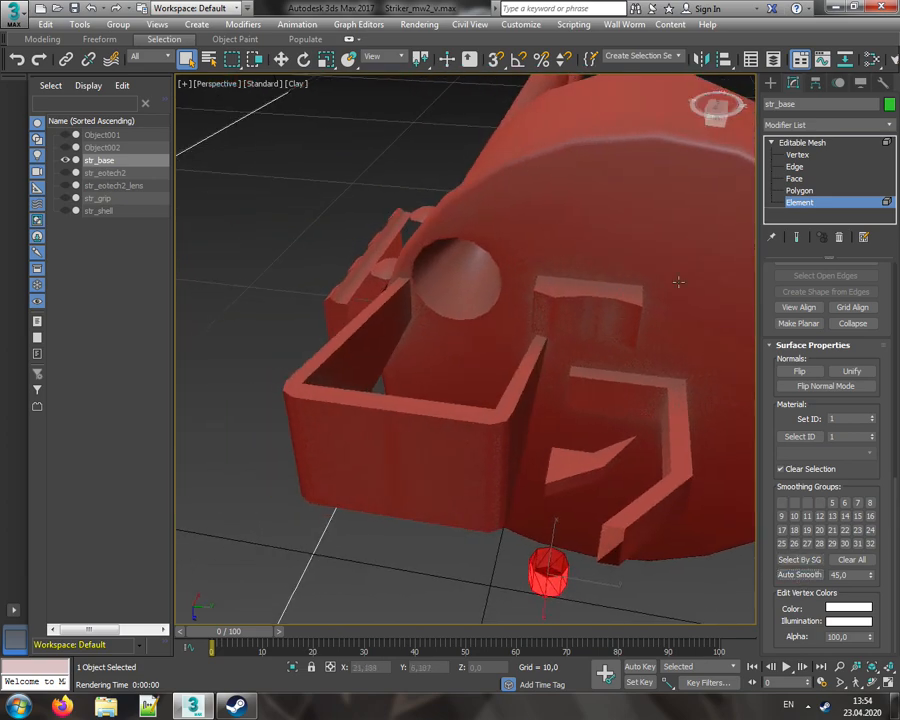
middle_click_drag(645, 374, 533, 297)
scroll(434, 507, "up", 5)
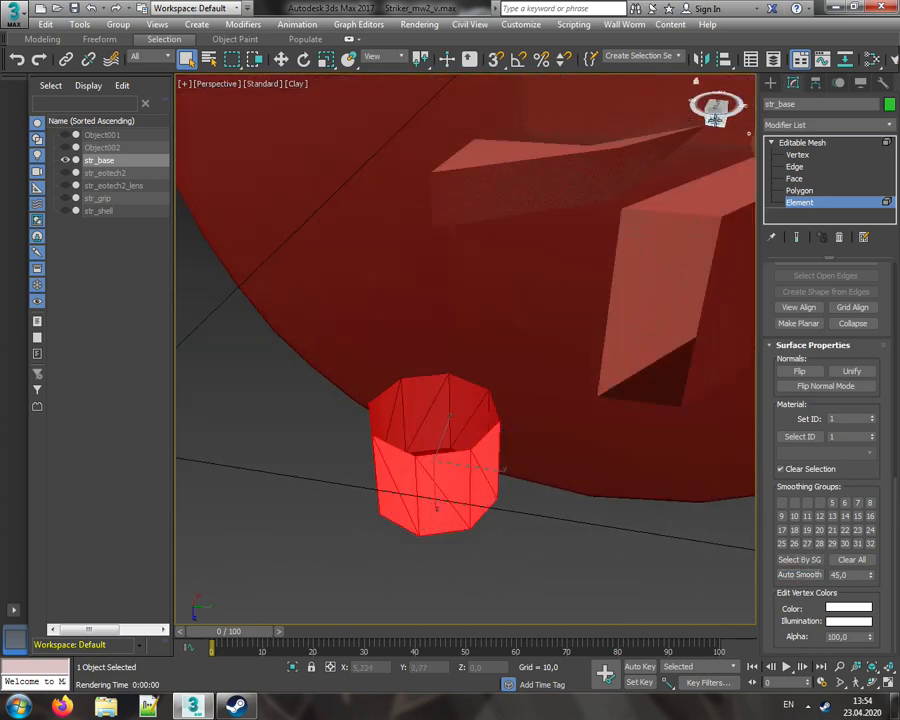
left_click_drag(716, 116, 742, 190)
middle_click_drag(629, 173, 532, 328)
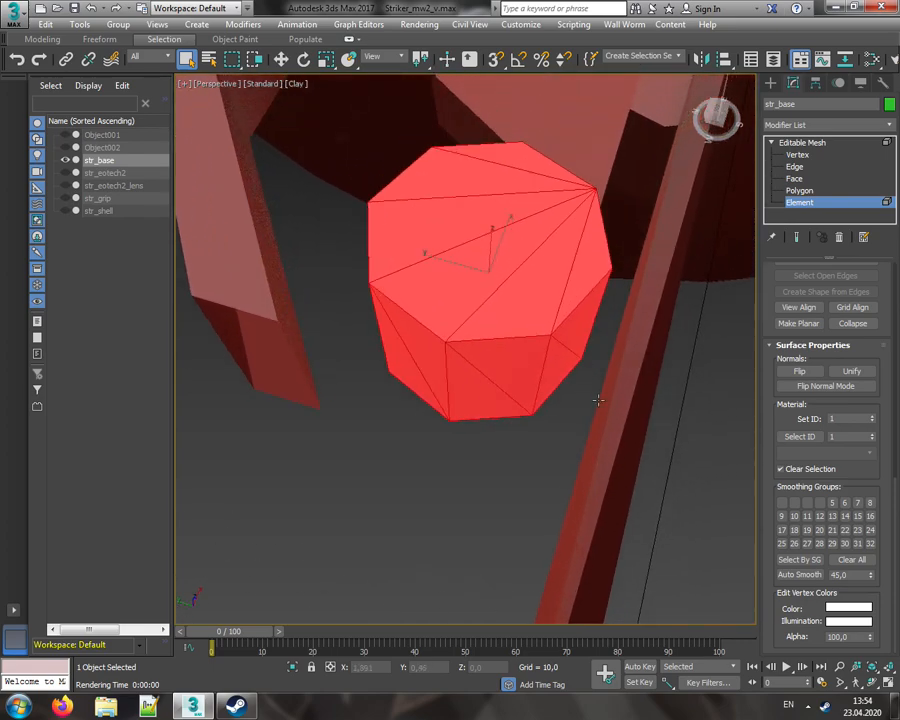
left_click(572, 388)
- Apply Auto Smooth with a threshold of 60 to the small cylinder element near the bent lever
left_click_drag(722, 108, 775, 76)
left_click(330, 216)
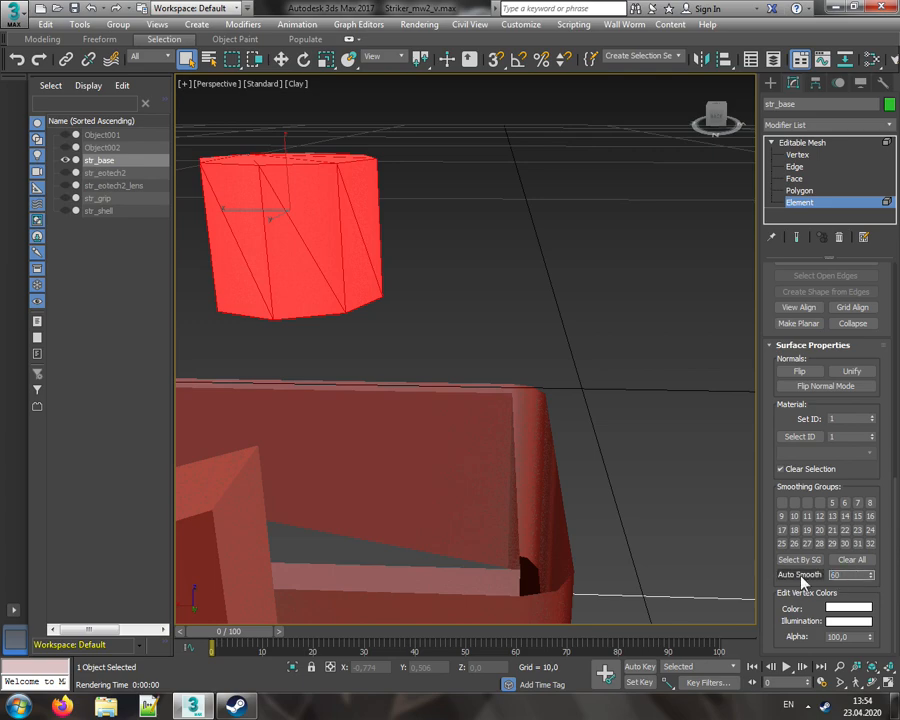
left_click(590, 296)
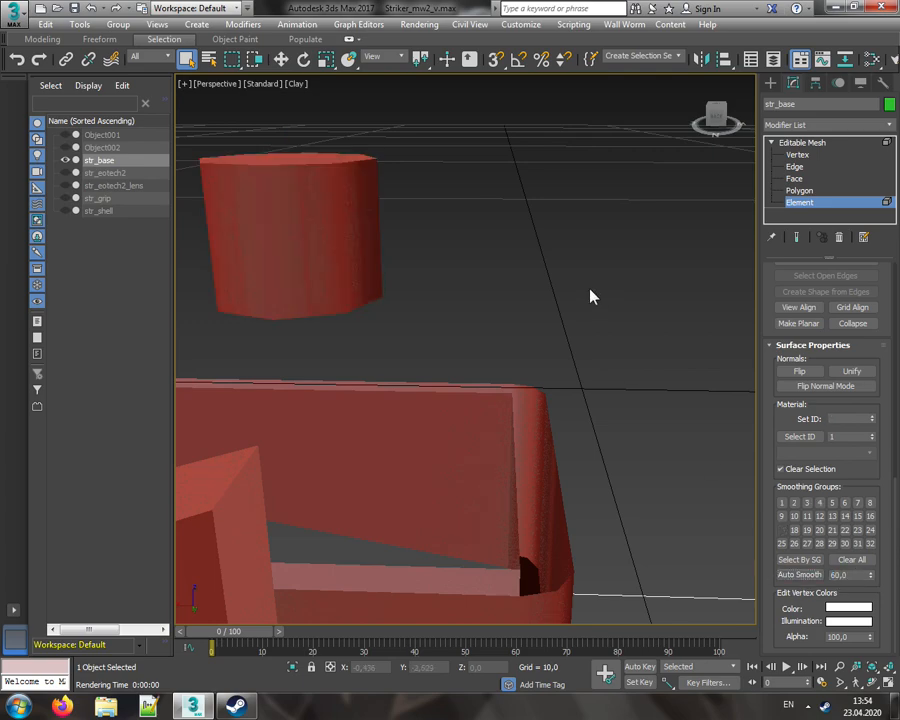
- Examine the shading of the round knob elements beside the drum and of the whole str_base model
left_click_drag(716, 115, 864, 150)
scroll(499, 247, "down", 8)
middle_click_drag(499, 247, 396, 376)
scroll(514, 261, "down", 2)
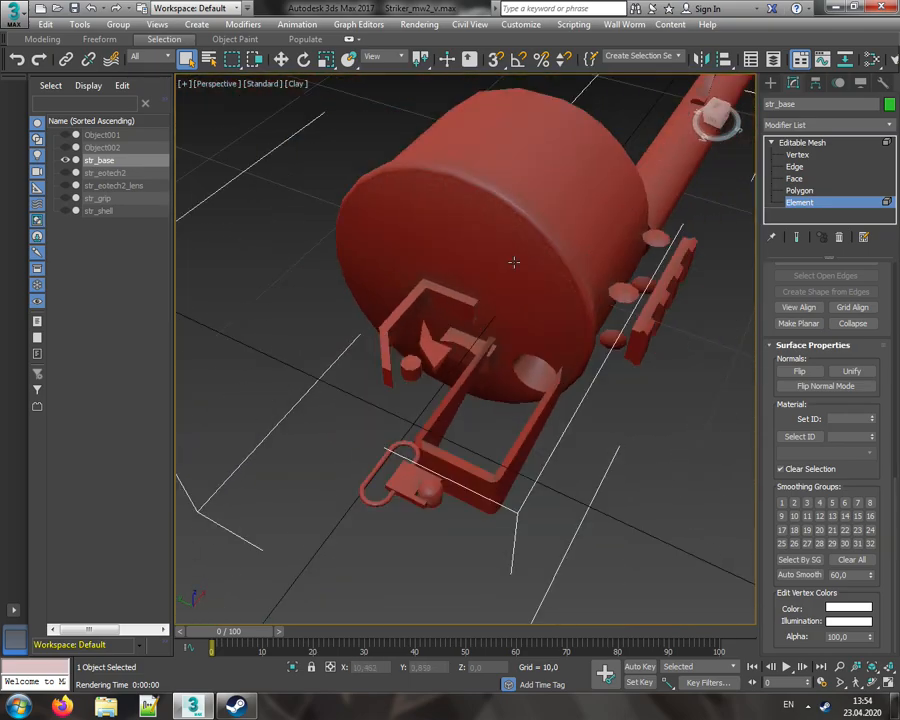
middle_click_drag(514, 261, 414, 300)
left_click(565, 270)
scroll(565, 272, "up", 5)
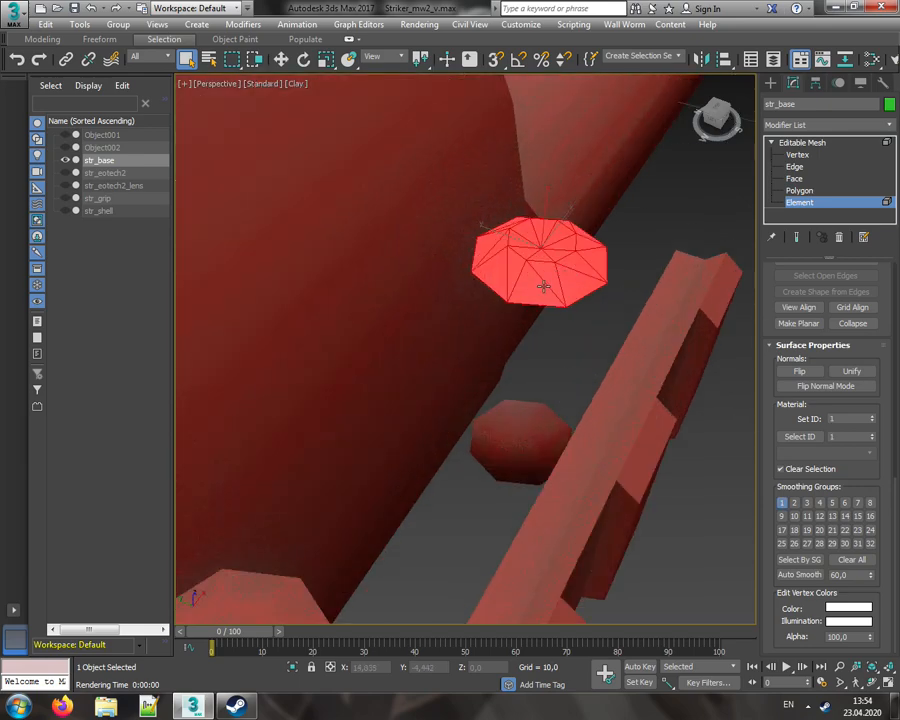
middle_click_drag(543, 287, 485, 362, "alt")
middle_click_drag(705, 175, 475, 512, "alt")
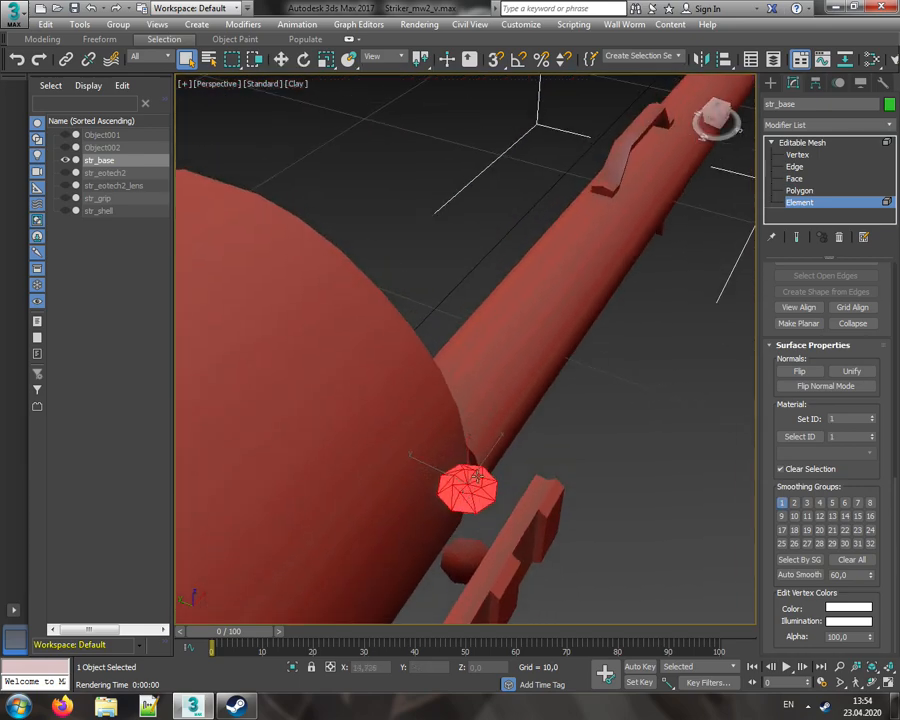
scroll(520, 418, "down", 5)
middle_click_drag(548, 460, 475, 362)
scroll(615, 328, "down", 4)
left_click(542, 361)
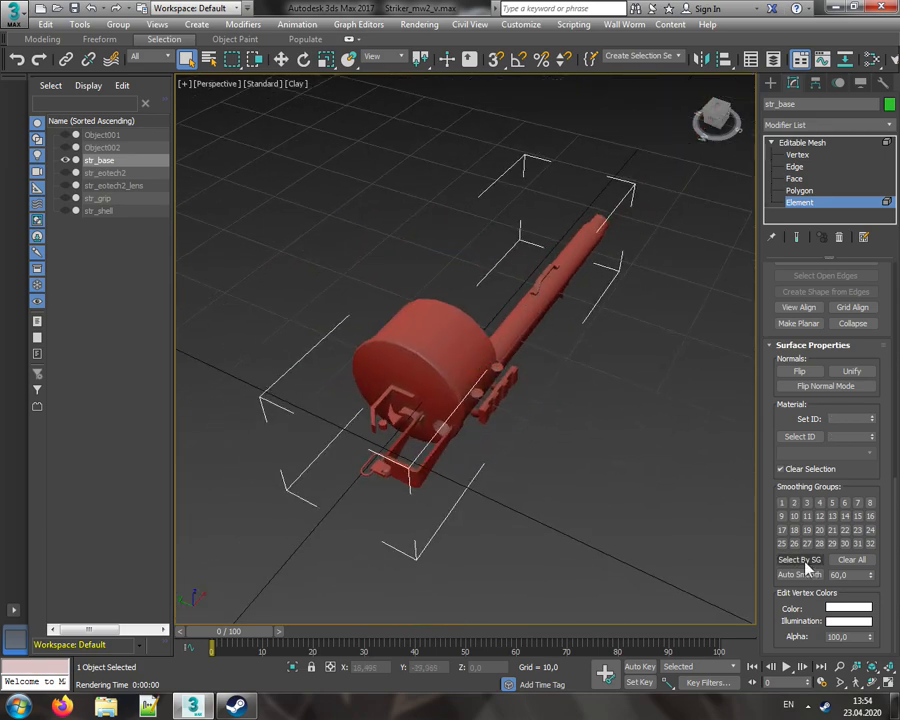
- Select all str_base elements that use smoothing groups 1 to 5 and examine the selection
left_click(805, 563)
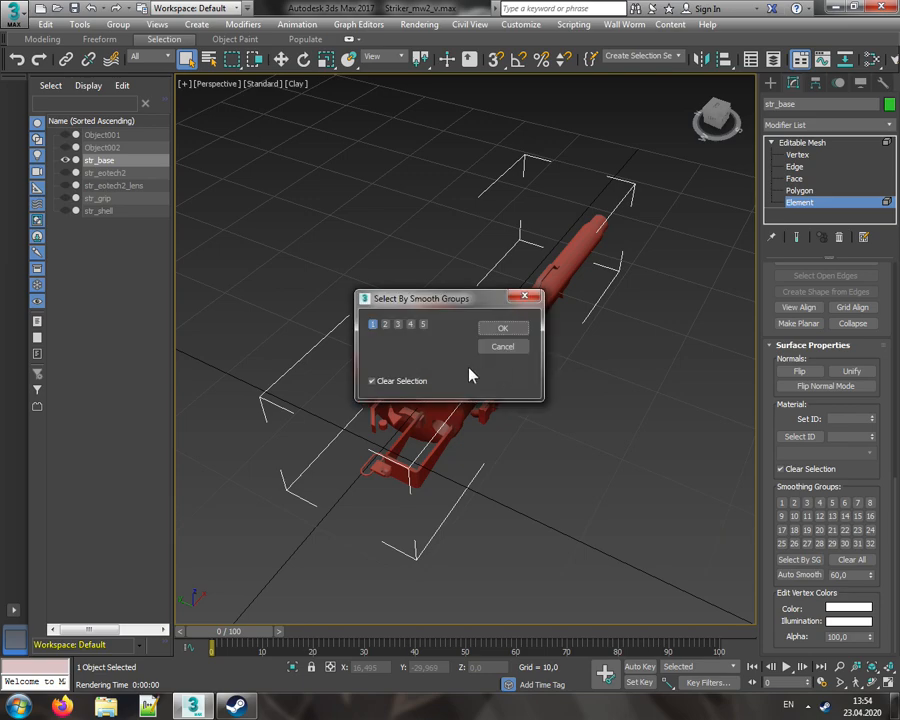
left_click(385, 324)
left_click(397, 324)
left_click(413, 325)
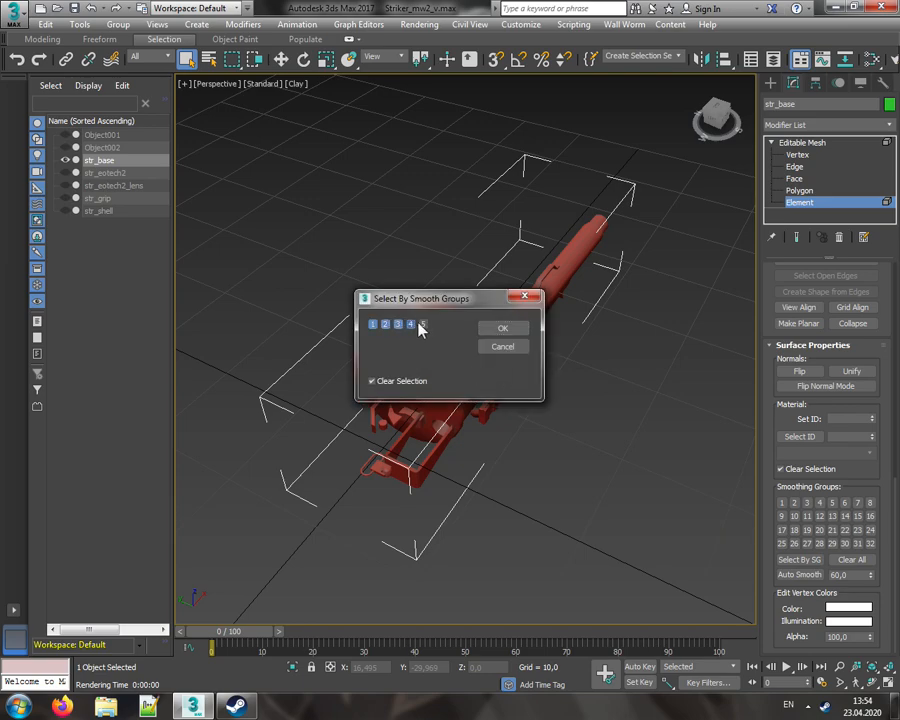
left_click(502, 333)
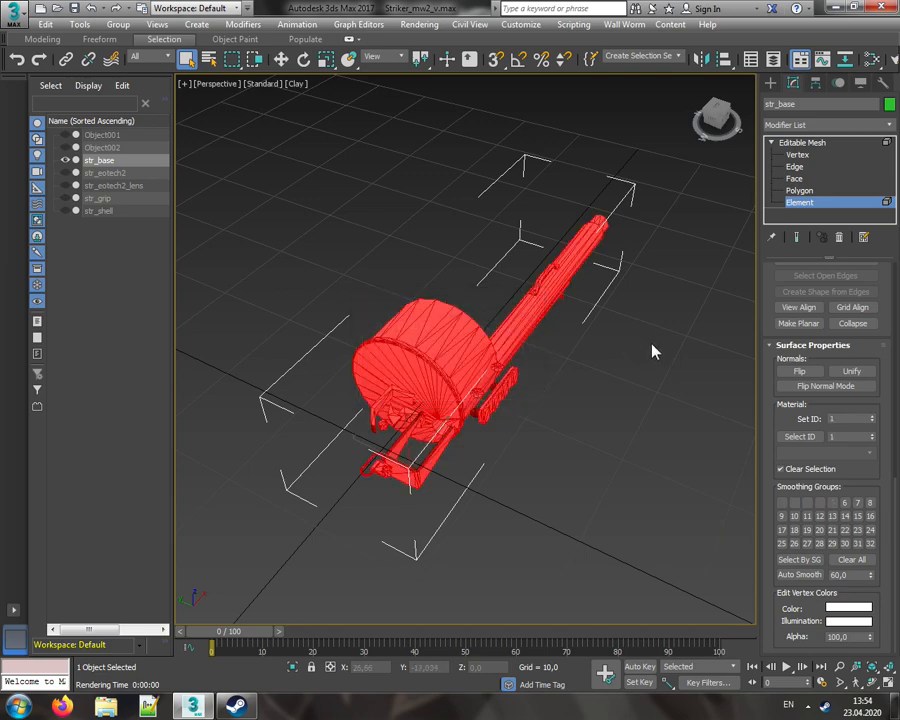
mouse_move(712, 117)
left_mouse_down()
mouse_move(702, 145)
mouse_move(640, 85)
mouse_move(722, 130)
mouse_move(800, 146)
mouse_move(762, 145)
mouse_move(752, 128)
mouse_move(692, 112)
mouse_move(712, 116)
left_mouse_up()
- Restrict the selection to elements using smoothing groups 2 to 5 and view it from the muzzle side
left_click(798, 560)
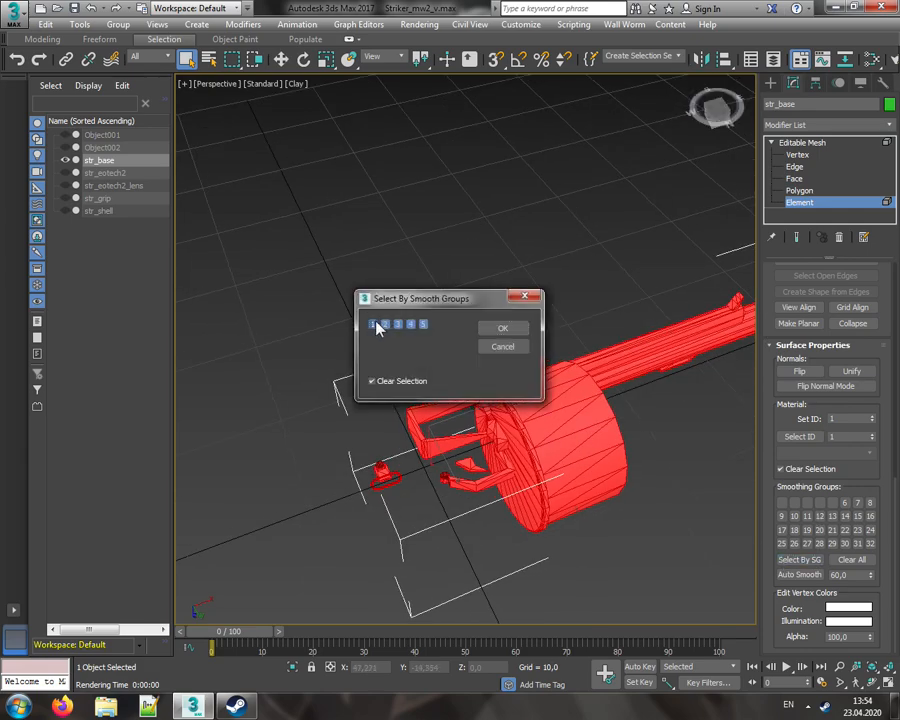
left_click(503, 330)
mouse_move(712, 112)
left_mouse_down()
mouse_move(690, 120)
mouse_move(718, 112)
mouse_move(712, 108)
left_mouse_up()
middle_click_drag(722, 398, 654, 300)
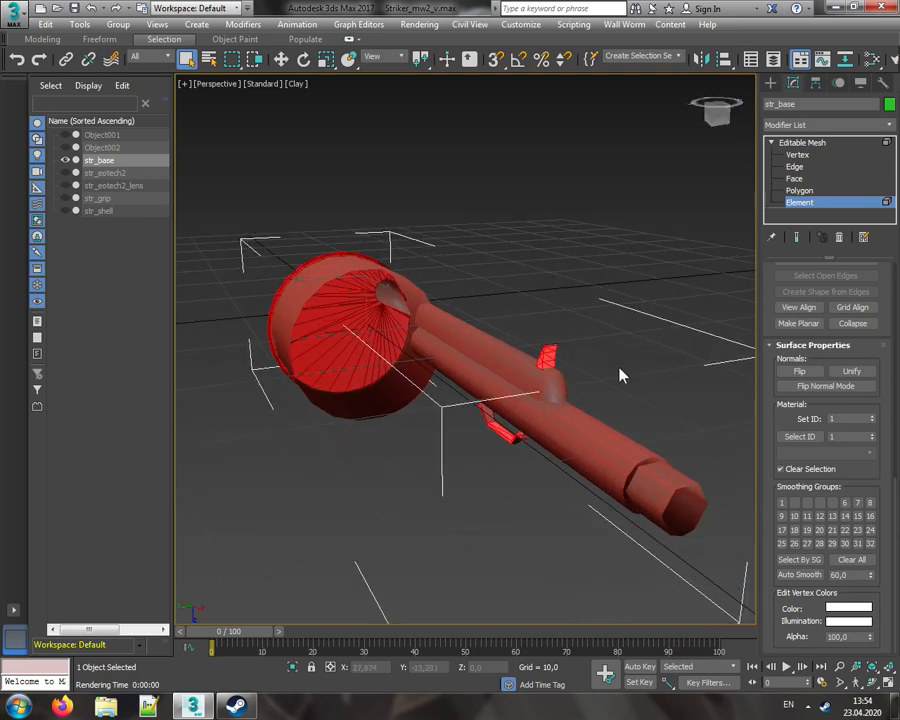
- Render a close perspective view of the front sight and upper tube, and close the rendered image
scroll(543, 384, "up", 3)
left_click(428, 42)
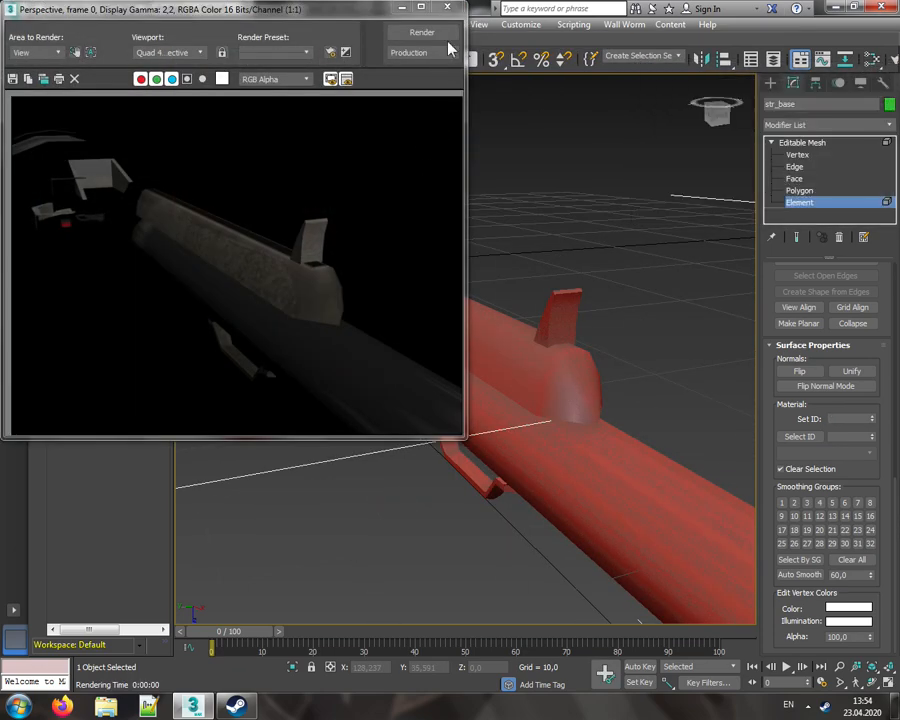
left_click(447, 7)
- Select the tube element above the barrel and examine its shape from the rear
left_click(511, 320)
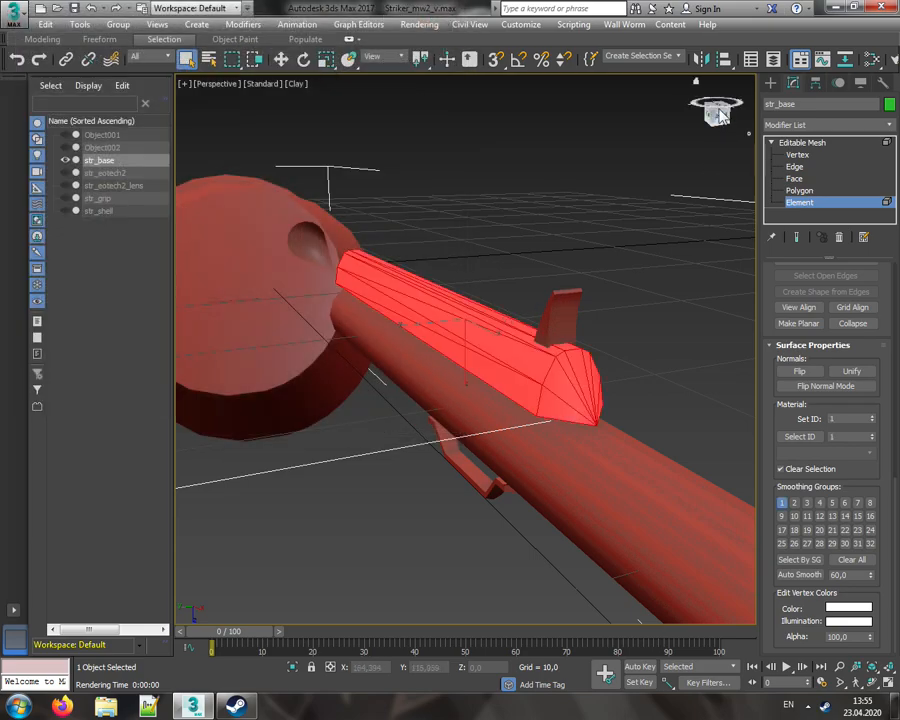
left_click_drag(713, 111, 680, 262)
middle_click_drag(590, 275, 655, 338)
middle_click_drag(398, 268, 434, 287)
scroll(434, 293, "down", 4)
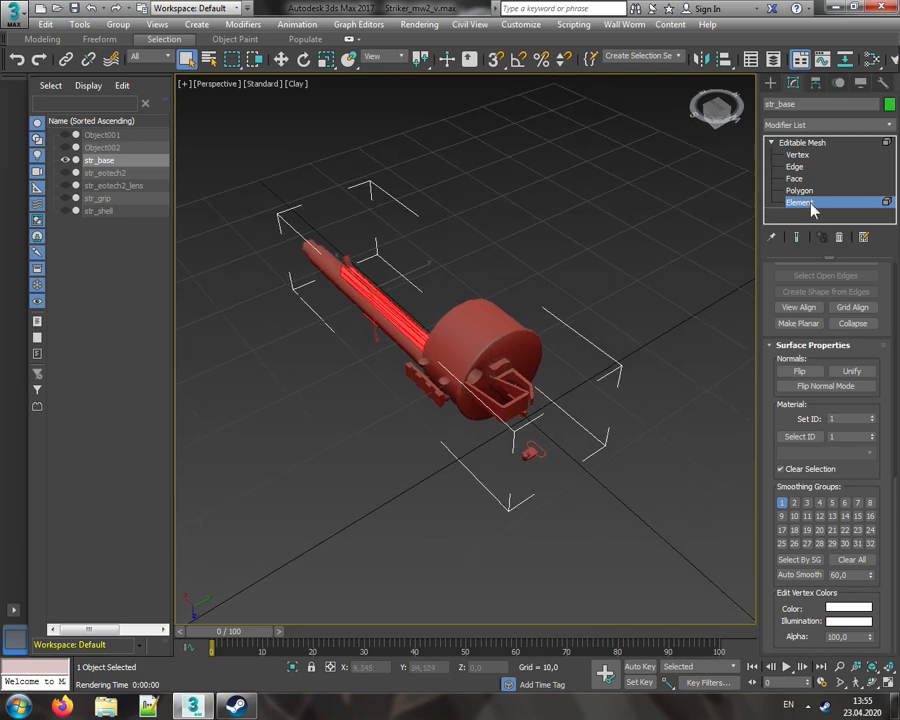
- End element editing of str_base, deselect the object and check its overall shading
left_click(555, 254)
left_click(801, 204)
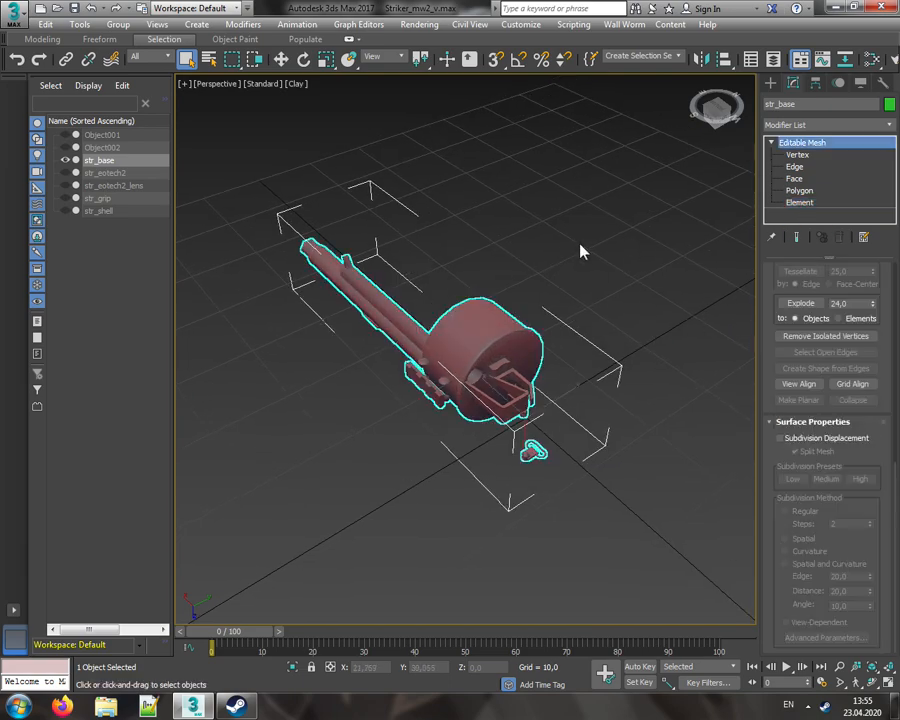
left_click(579, 244)
left_click_drag(718, 110, 815, 280)
middle_click_drag(494, 273, 526, 262)
scroll(515, 300, "up", 4)
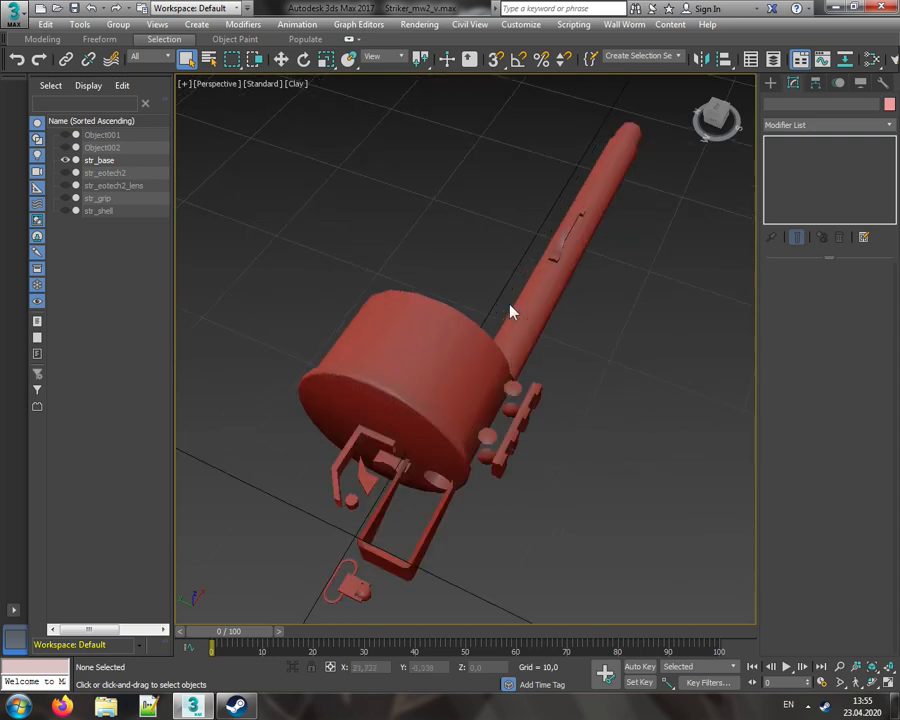
scroll(510, 305, "down", 1)
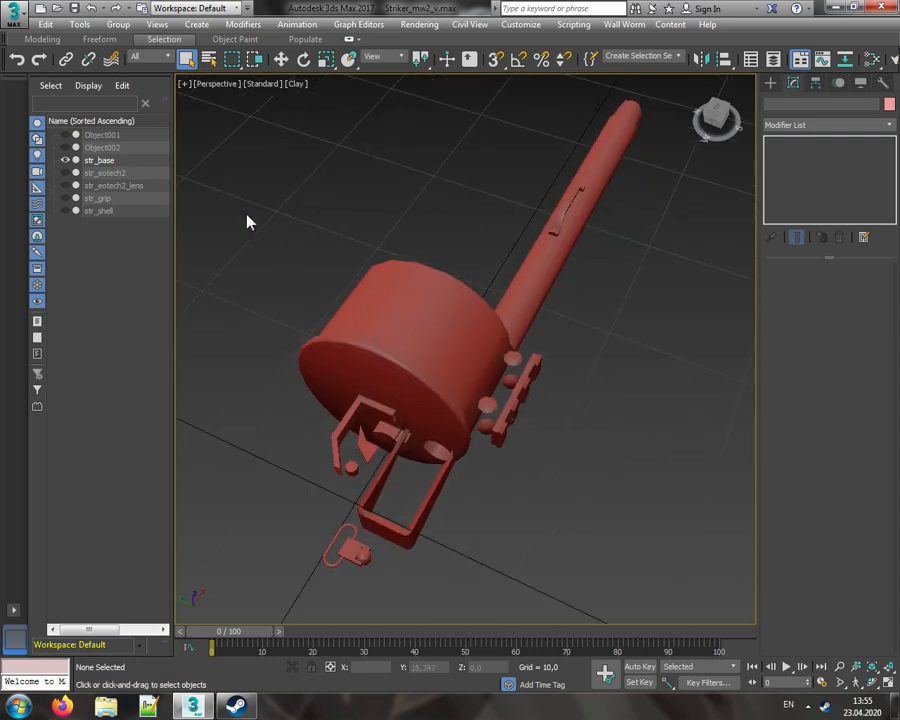
- Hide str_base and display only Object002, the slotted barrel shroud
left_click(66, 161)
left_click(66, 135)
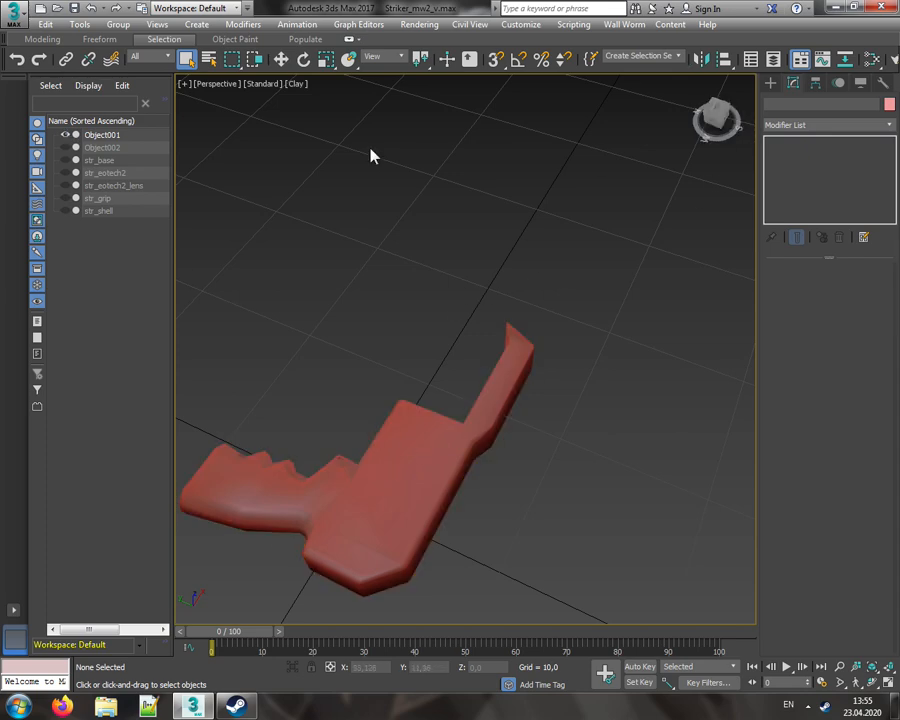
left_click(65, 148)
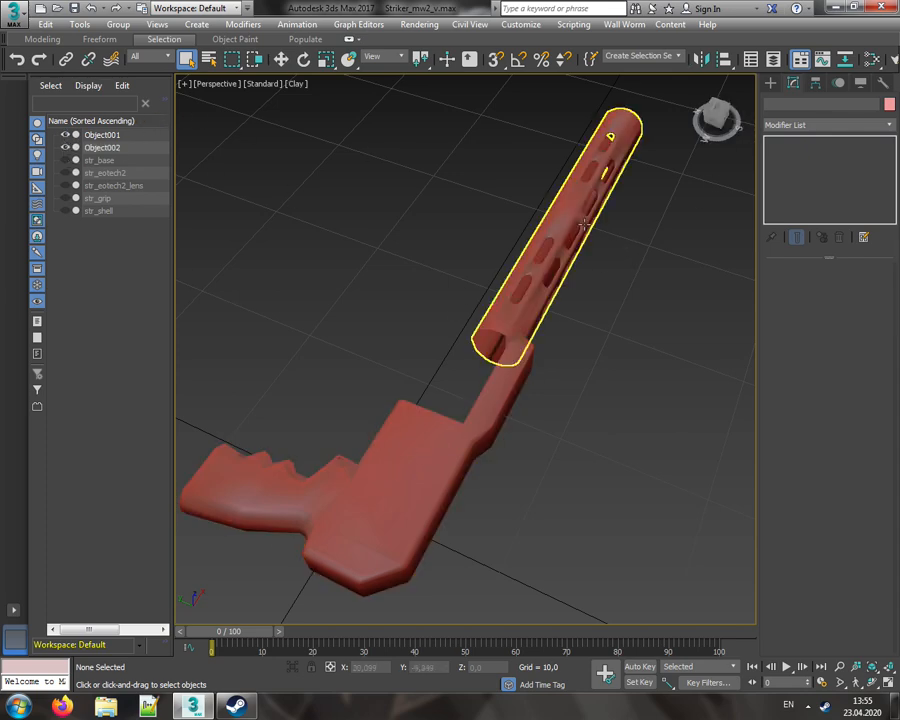
left_click(65, 135)
- Apply Auto Smooth with a threshold of 60 to all elements of the slotted barrel shroud Object002
left_click(475, 345)
scroll(438, 380, "up", 6)
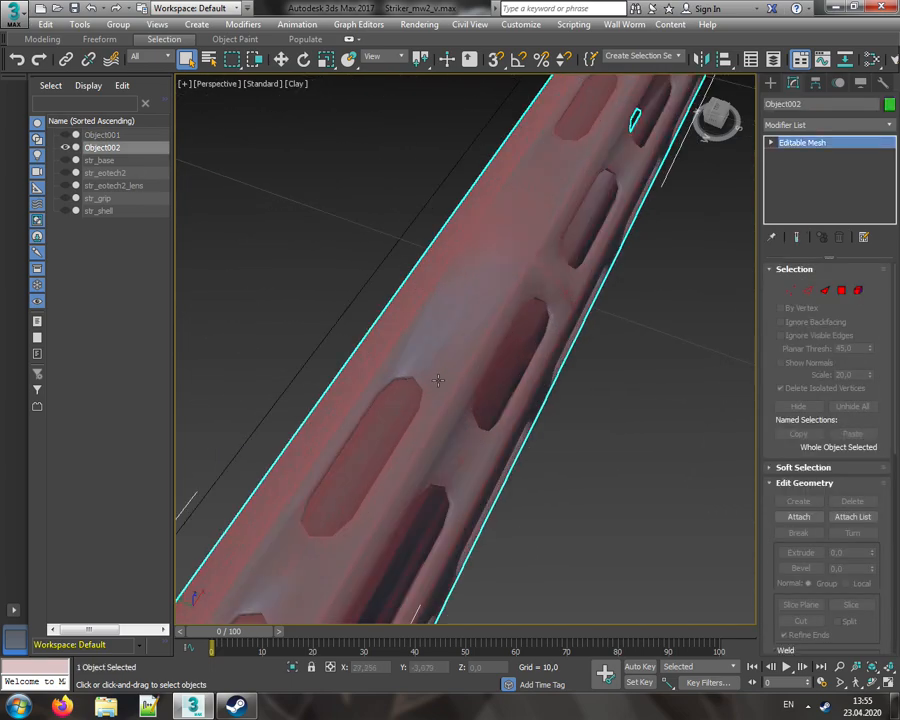
scroll(476, 337, "down", 8)
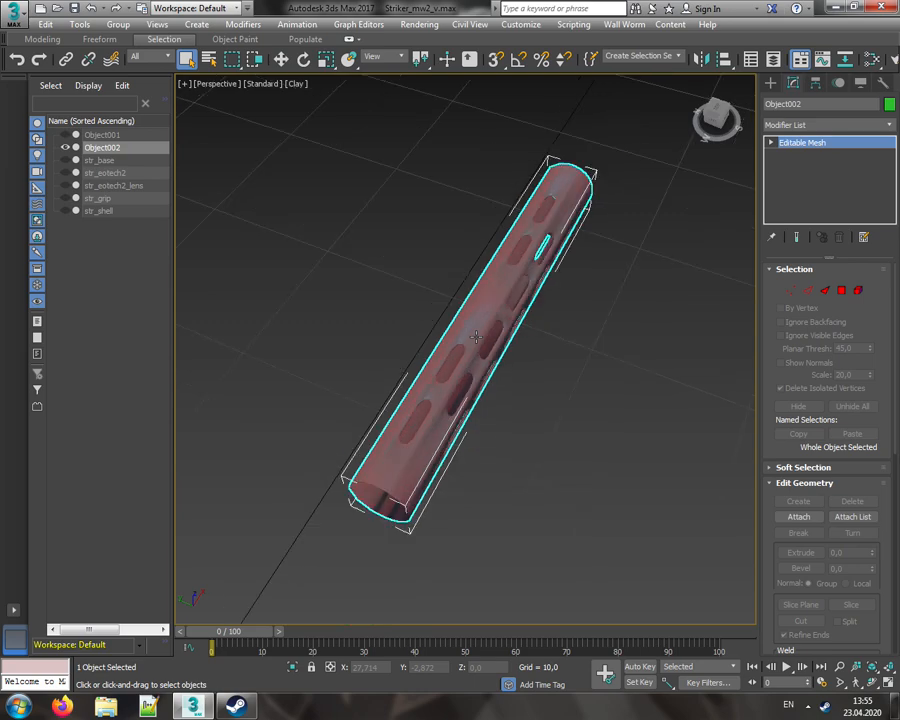
scroll(476, 337, "up", 3)
left_click(857, 291)
key("ctrl+a")
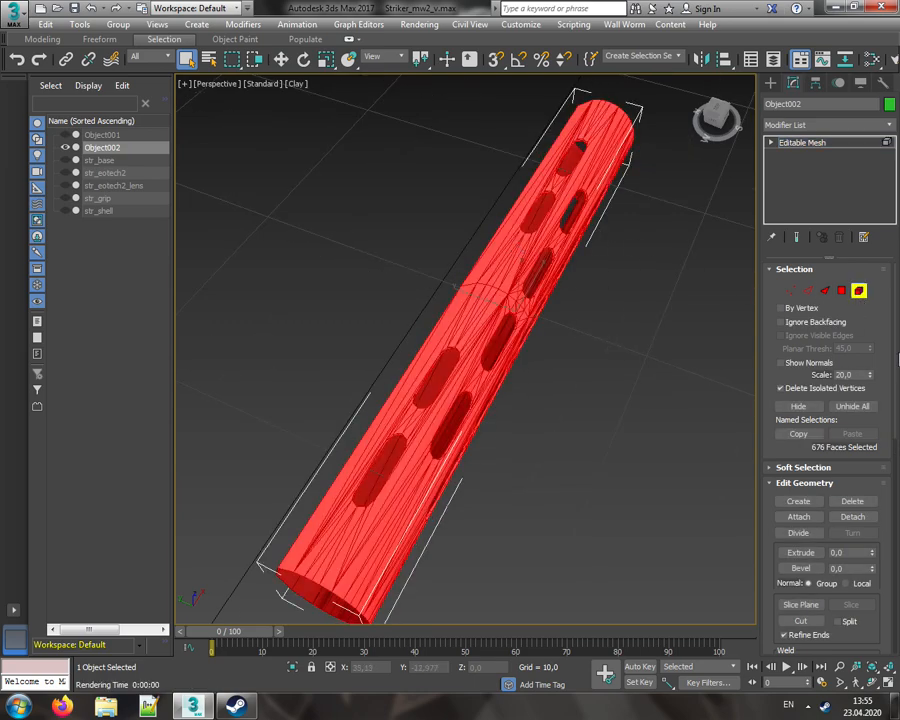
scroll(869, 600, "down", 10)
left_click(799, 574)
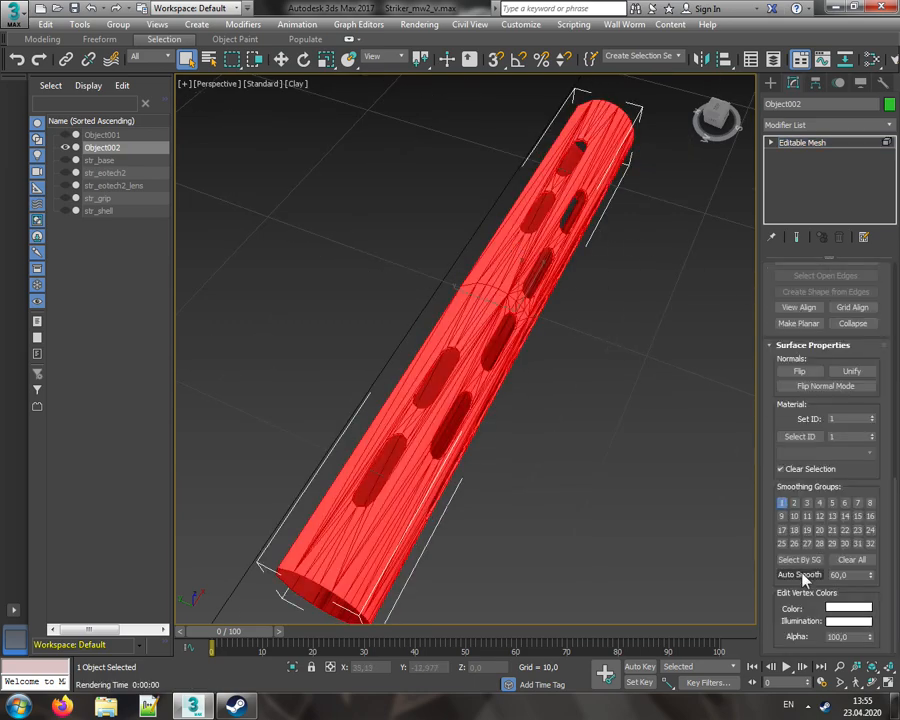
left_click(611, 438)
- Examine the smoothing along the barrel shroud, around its slots and at both open ends
left_click_drag(709, 115, 719, 99)
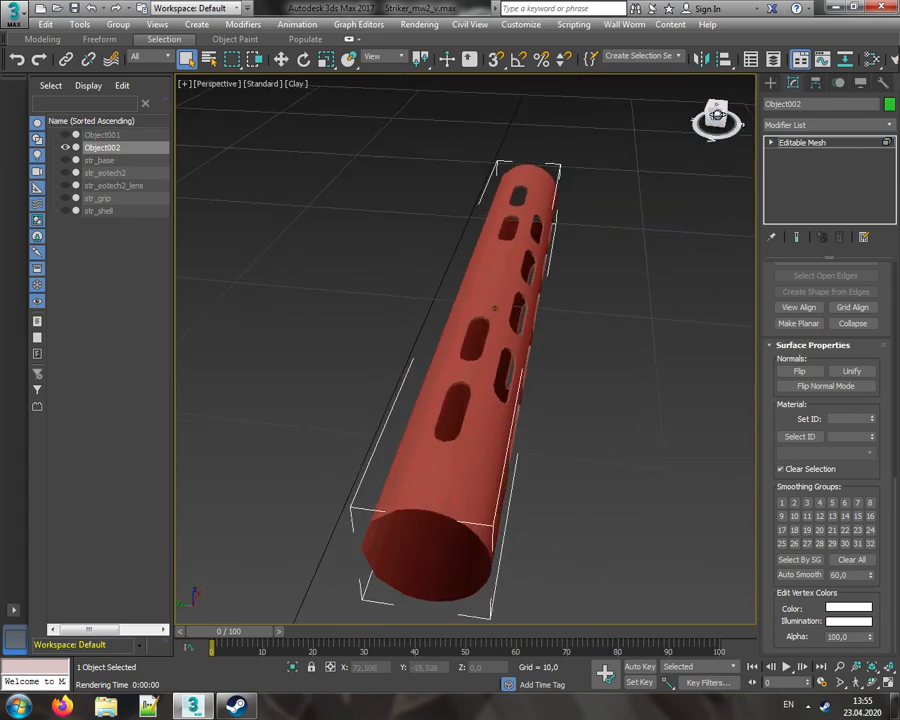
scroll(462, 399, "up", 5)
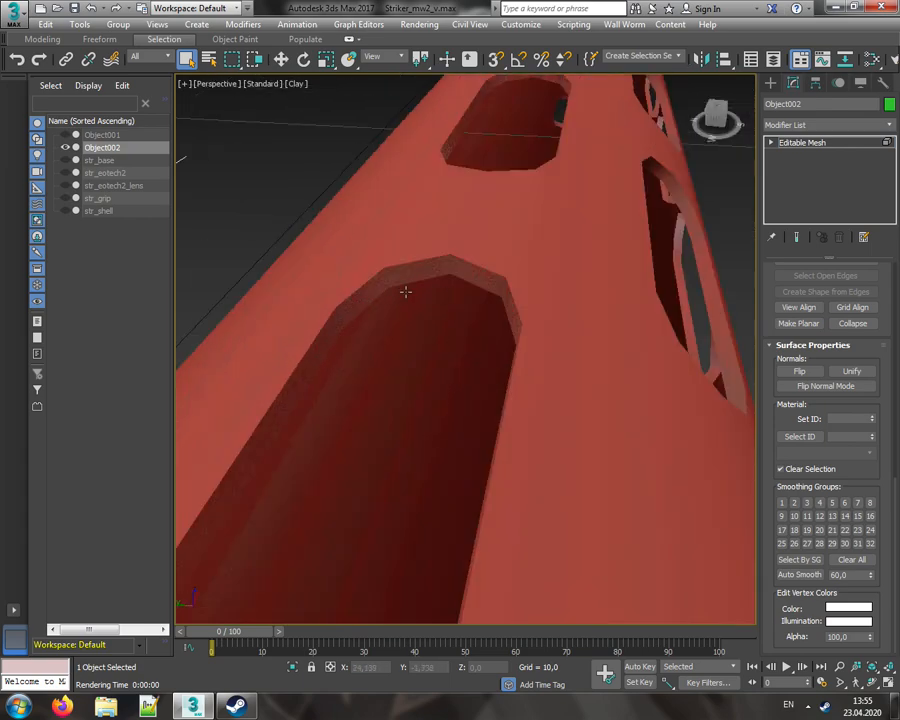
middle_click_drag(511, 394, 540, 352)
scroll(483, 425, "down", 3)
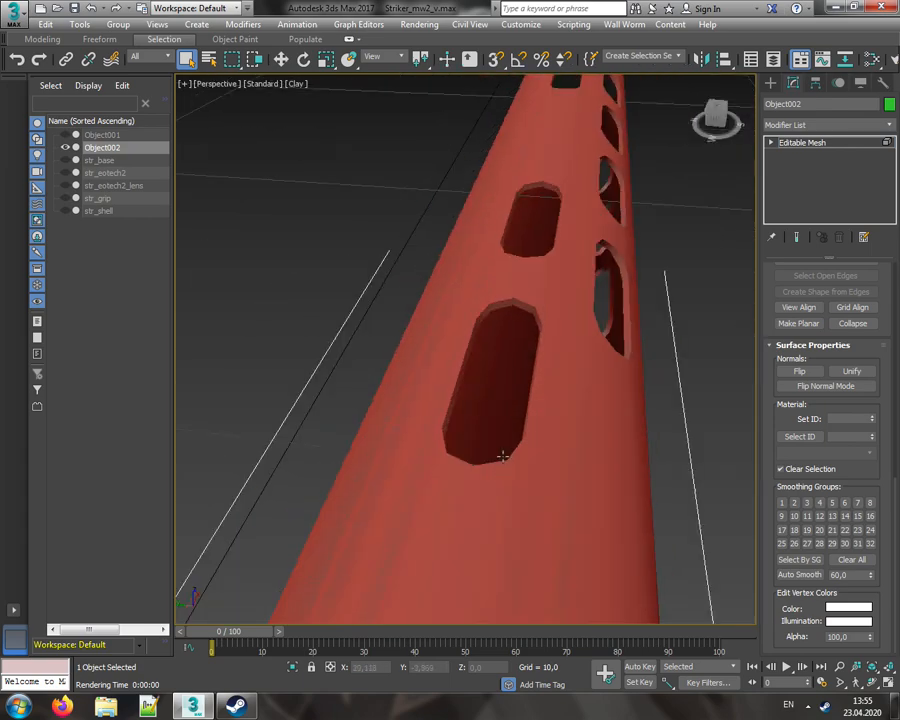
middle_click_drag(553, 272, 476, 470)
middle_click_drag(561, 170, 481, 296)
scroll(480, 296, "up", 3)
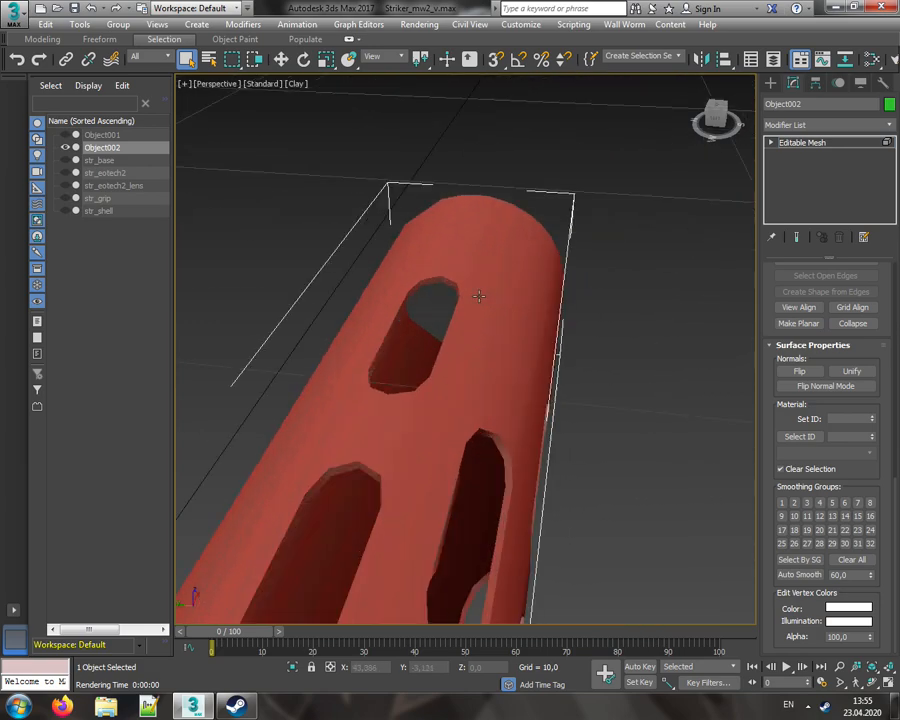
scroll(479, 296, "down", 3)
left_click_drag(720, 118, 692, 88)
middle_click_drag(702, 350, 494, 249)
left_click_drag(716, 120, 735, 127)
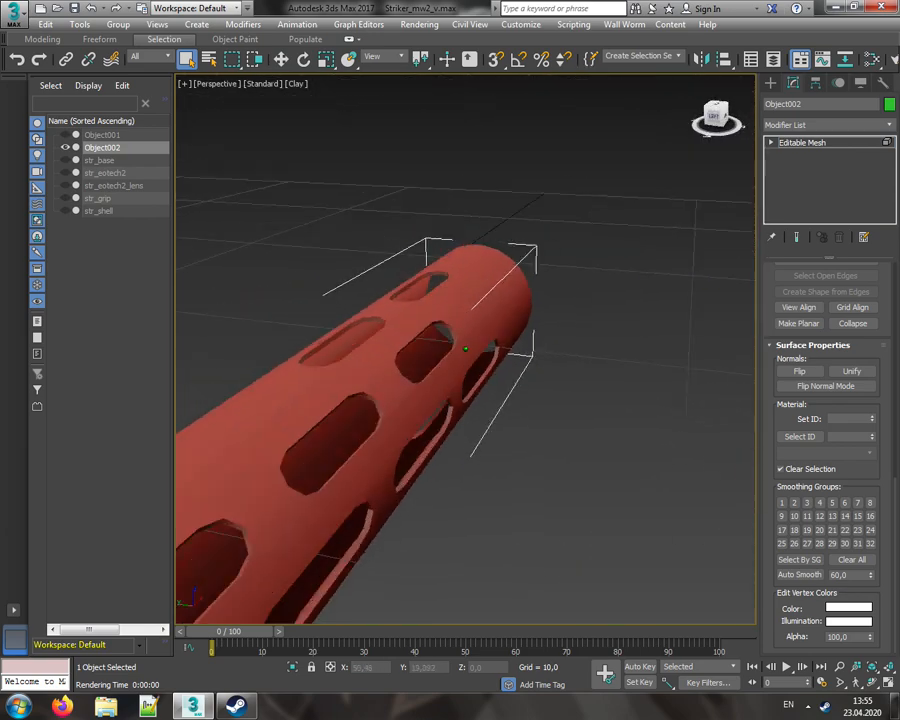
scroll(458, 364, "down", 6)
middle_click_drag(458, 364, 566, 300)
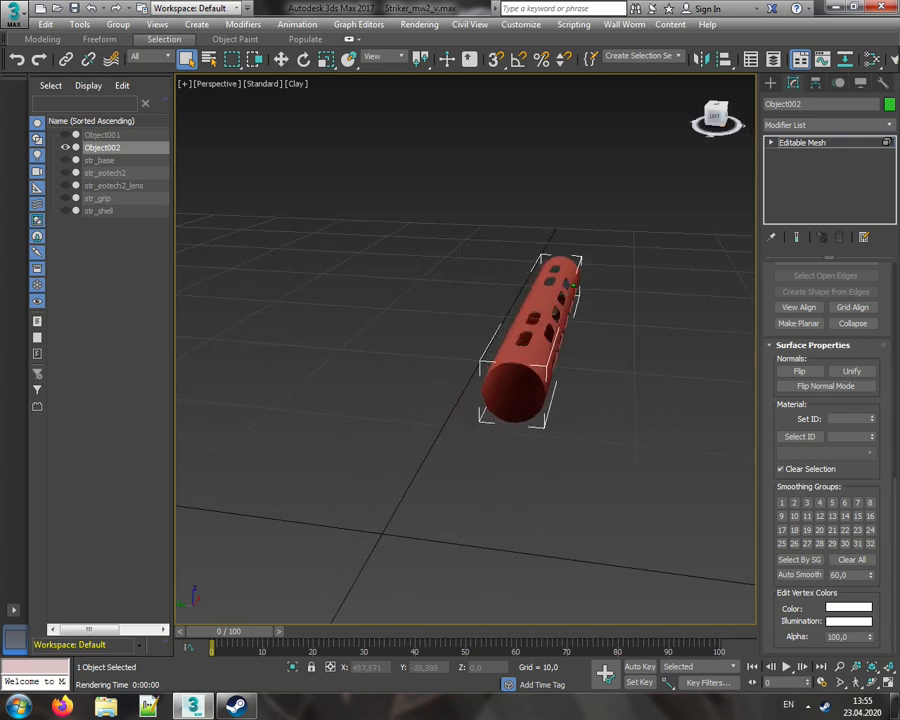
left_click_drag(718, 118, 704, 132)
- End element editing of Object002, deselect it and show str_base again
left_click(811, 142)
left_click(671, 261)
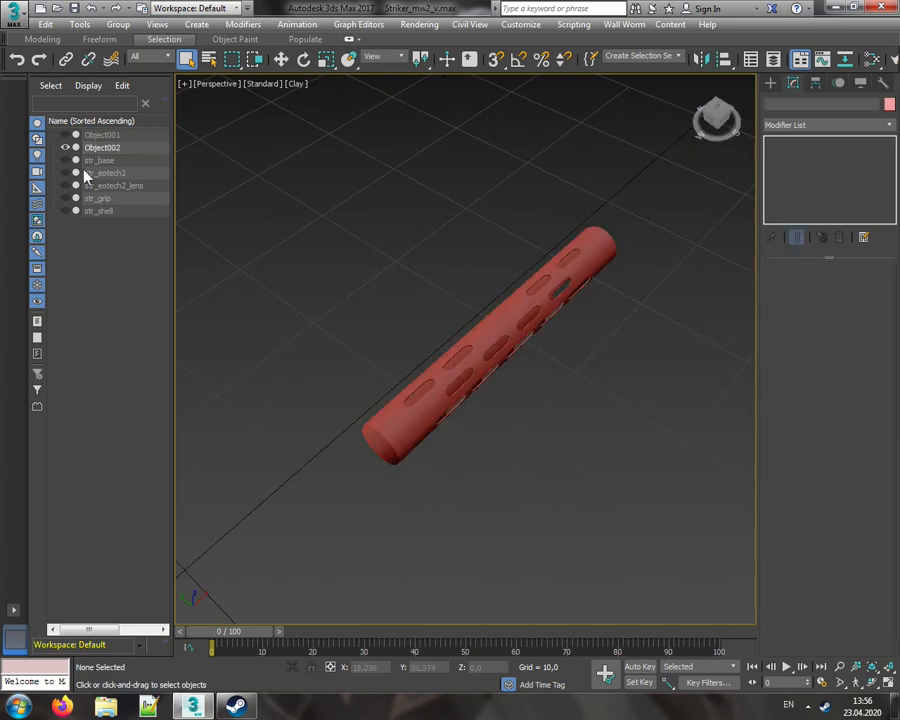
left_click(65, 160)
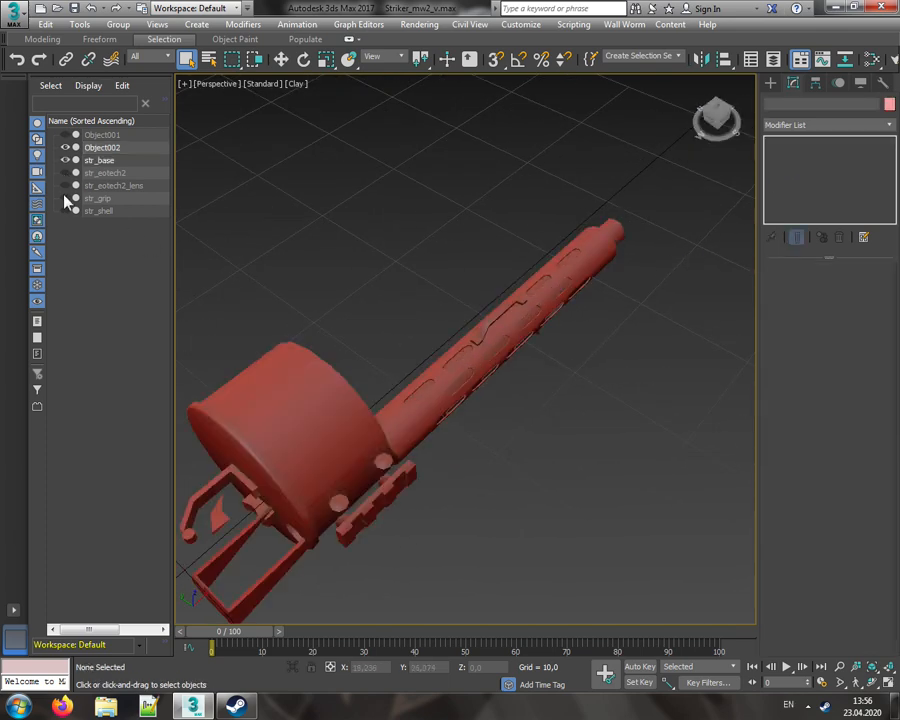
- Unhide str_grip, attach str_grip and the barrel shroud Object002 to str_base, and deselect the combined object
left_click(65, 198)
middle_click_drag(306, 241, 436, 293)
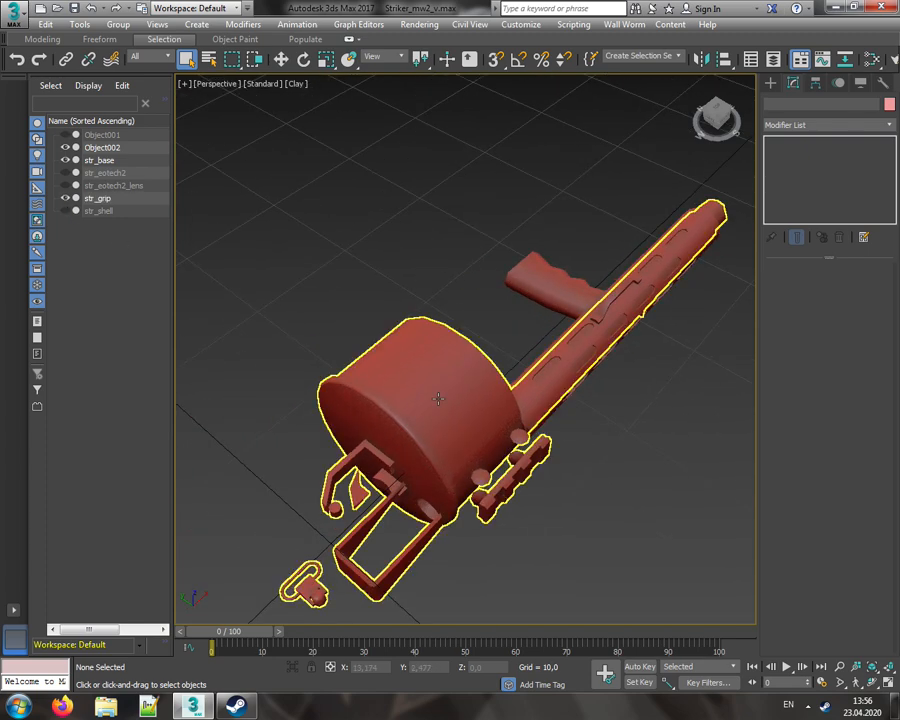
left_click(438, 398)
left_click(800, 518)
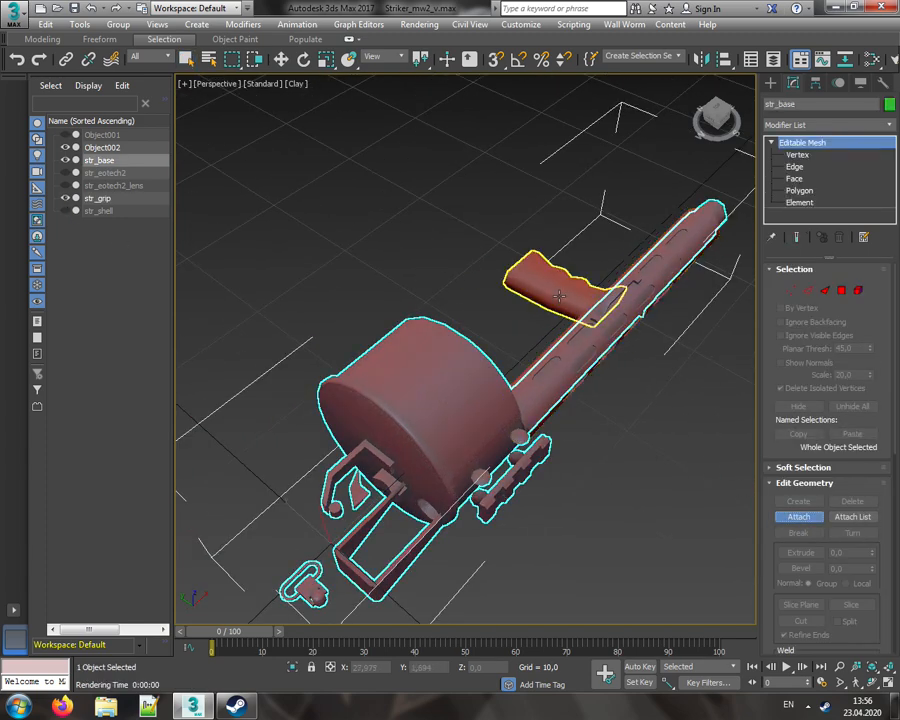
left_click(557, 294)
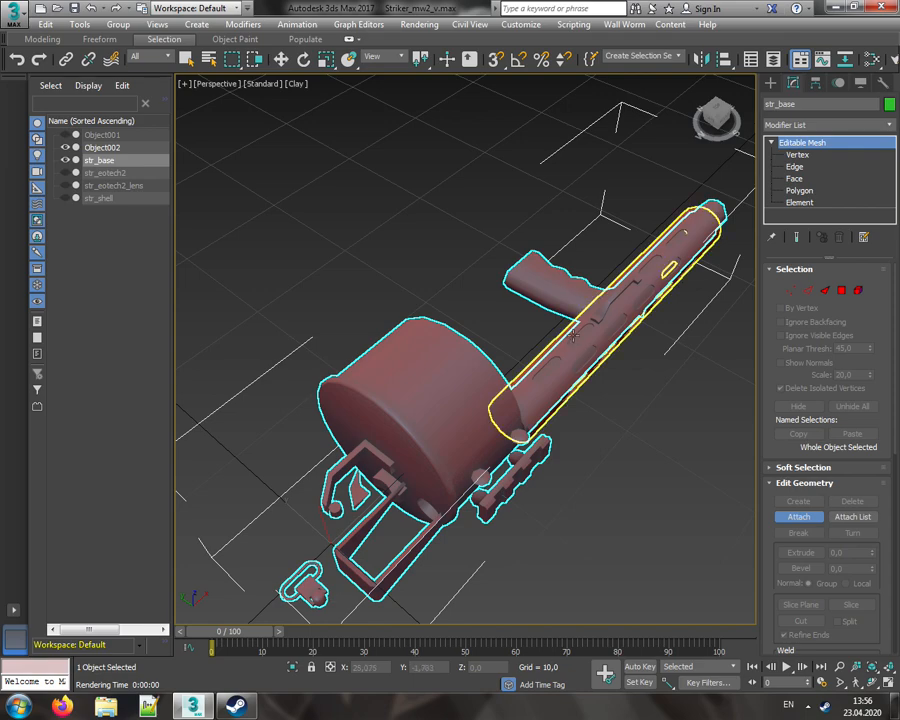
left_click(573, 333)
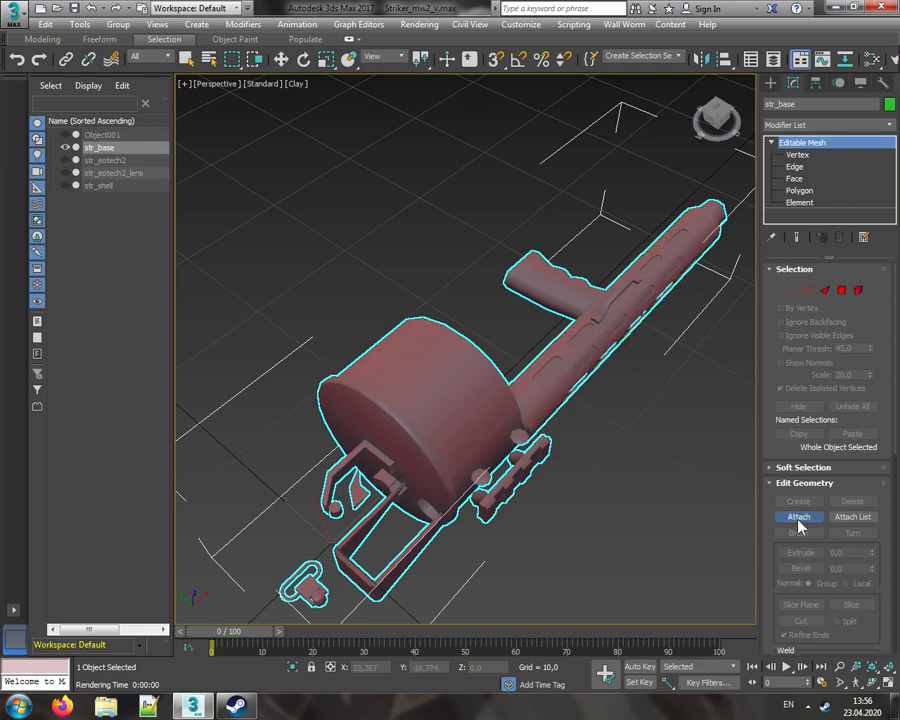
key("w")
left_click(746, 494)
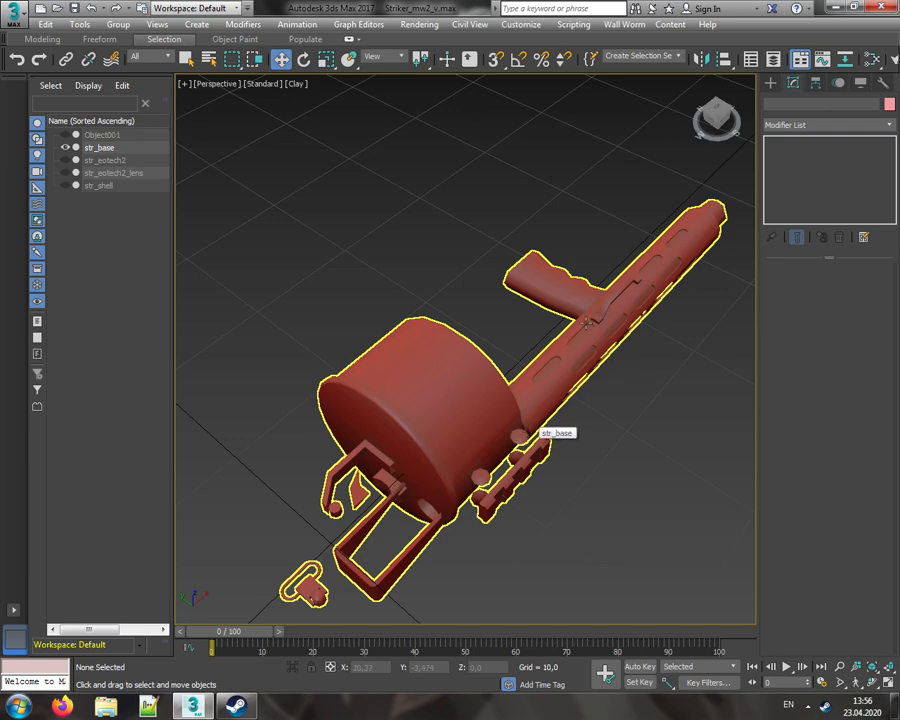
- Hide str_base, display only Object001, the pistol-grip frame, and select its whole mesh at element level
left_click_drag(717, 118, 731, 90)
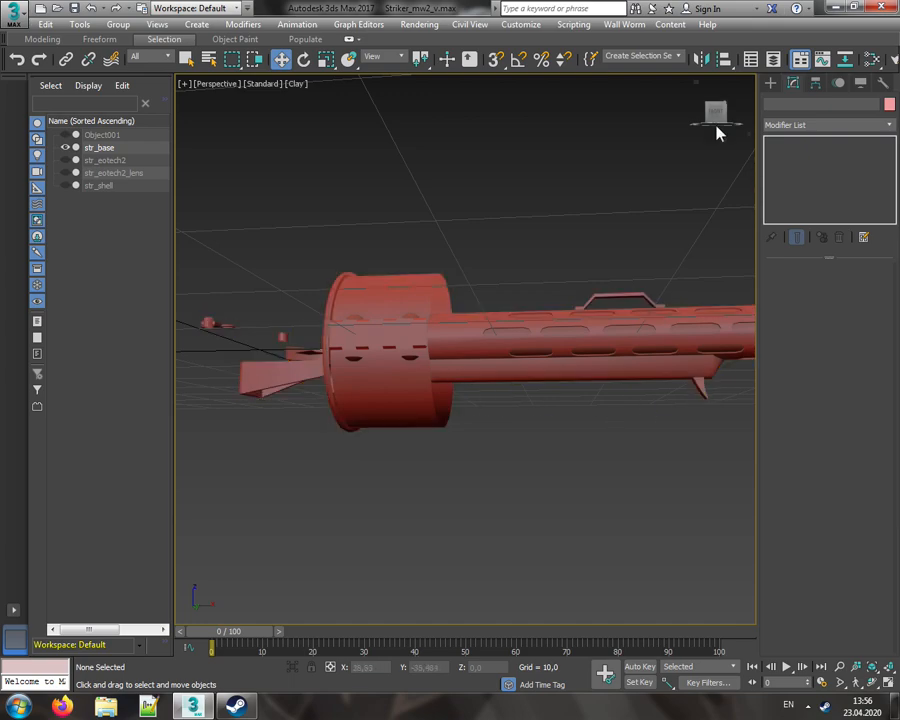
left_click_drag(716, 118, 640, 136)
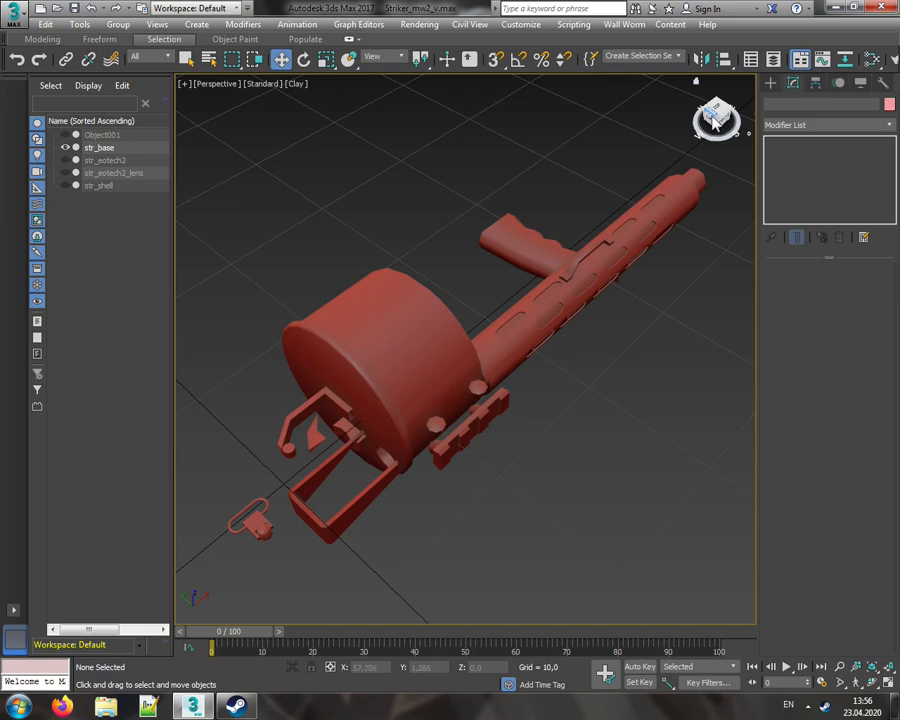
mouse_move(713, 122)
left_mouse_down()
mouse_move(680, 65)
mouse_move(722, 58)
mouse_move(728, 88)
mouse_move(720, 108)
mouse_move(714, 100)
mouse_move(716, 120)
mouse_move(716, 108)
left_mouse_up()
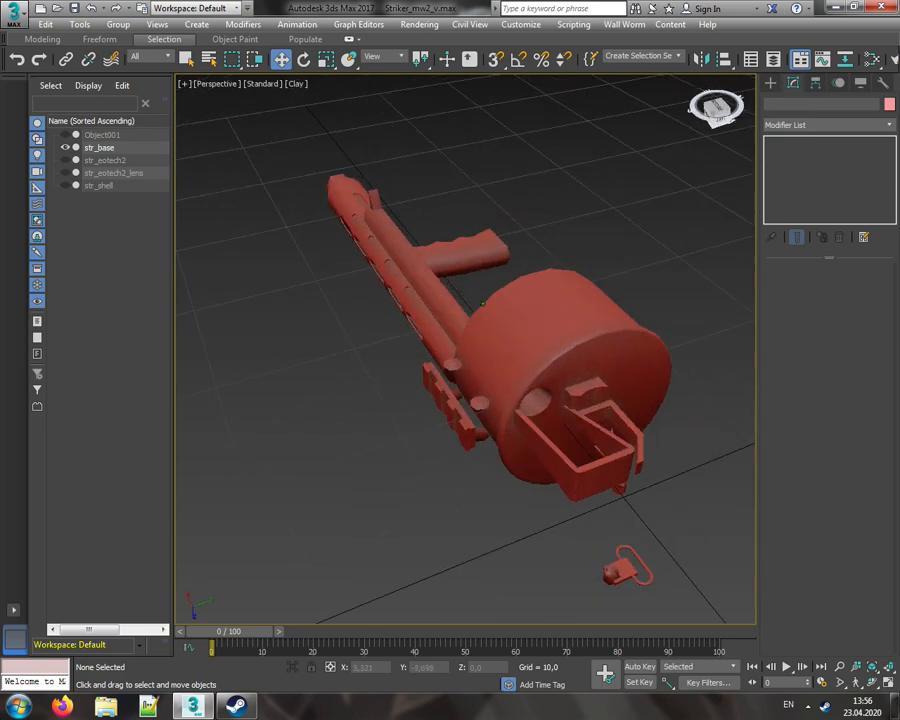
middle_click_drag(620, 222, 533, 190)
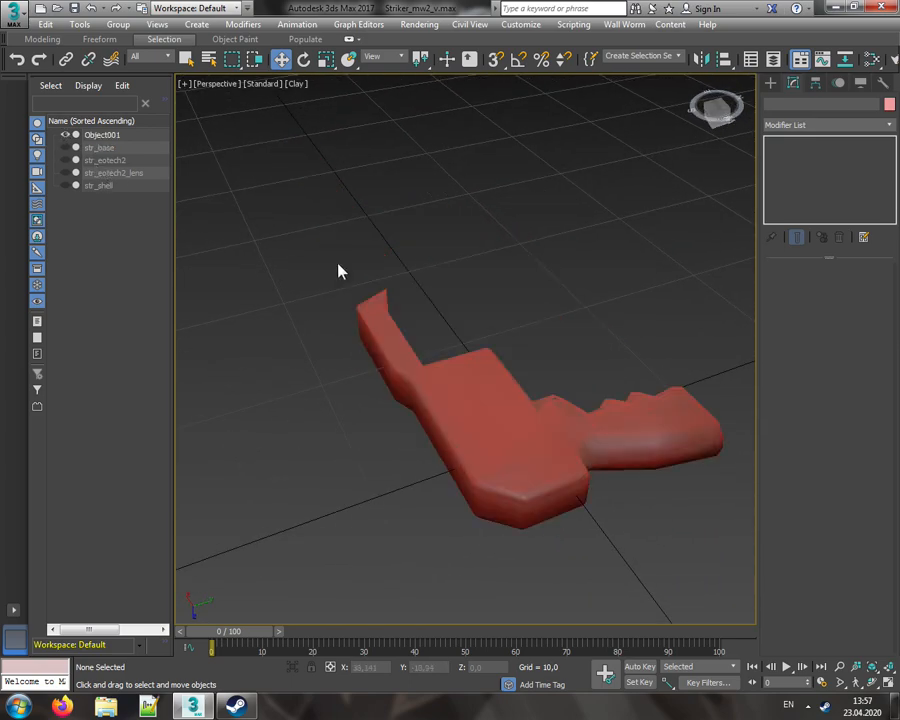
left_click(515, 414)
scroll(515, 414, "up", 3)
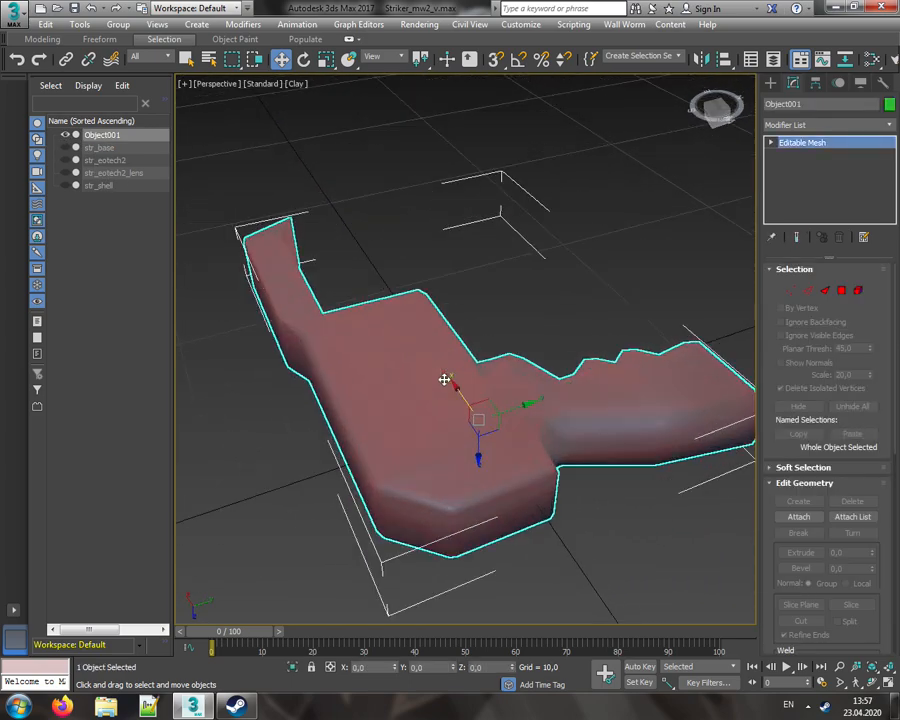
left_click(858, 290)
left_click(611, 412)
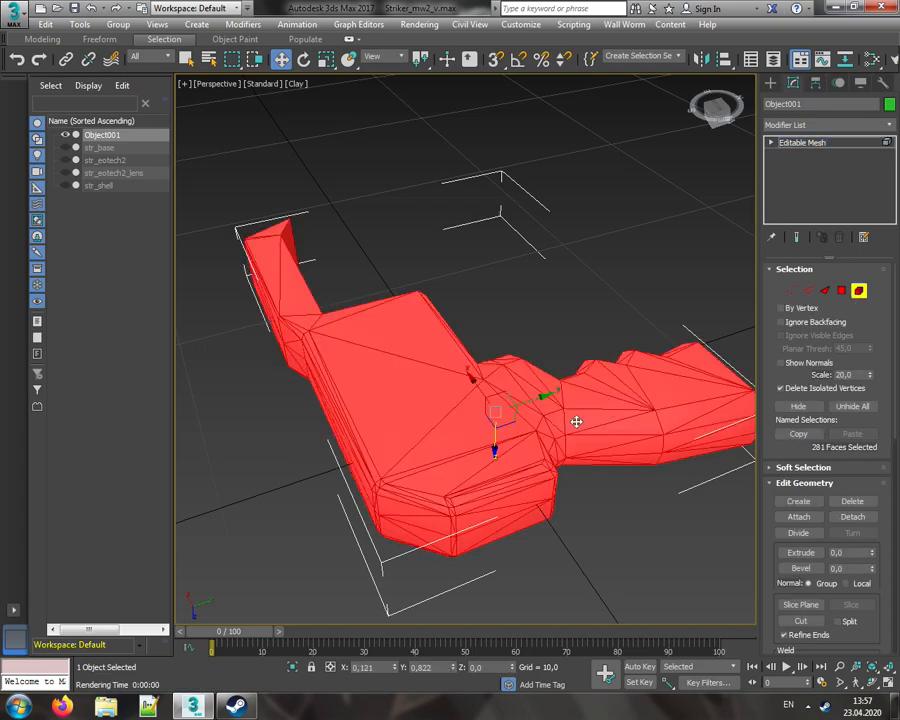
- Clear all smoothing groups on the whole Object001 element, showing edged faces while selecting and hiding them again at the end
middle_click_drag(576, 422, 558, 408)
left_click(498, 253)
left_click(296, 84)
left_click(363, 228)
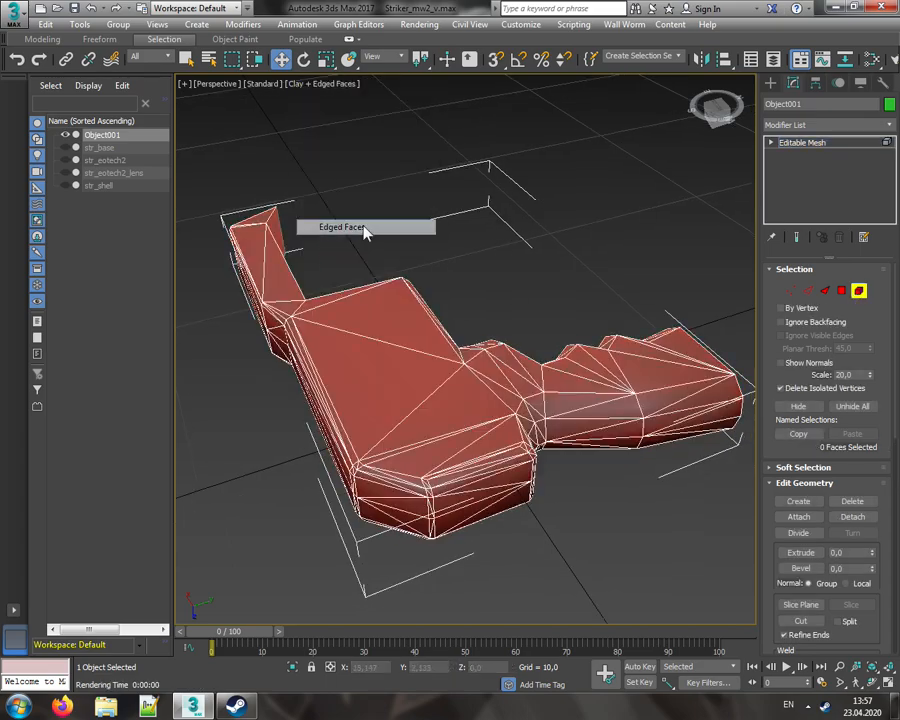
left_click_drag(714, 112, 752, 200)
left_click(634, 398)
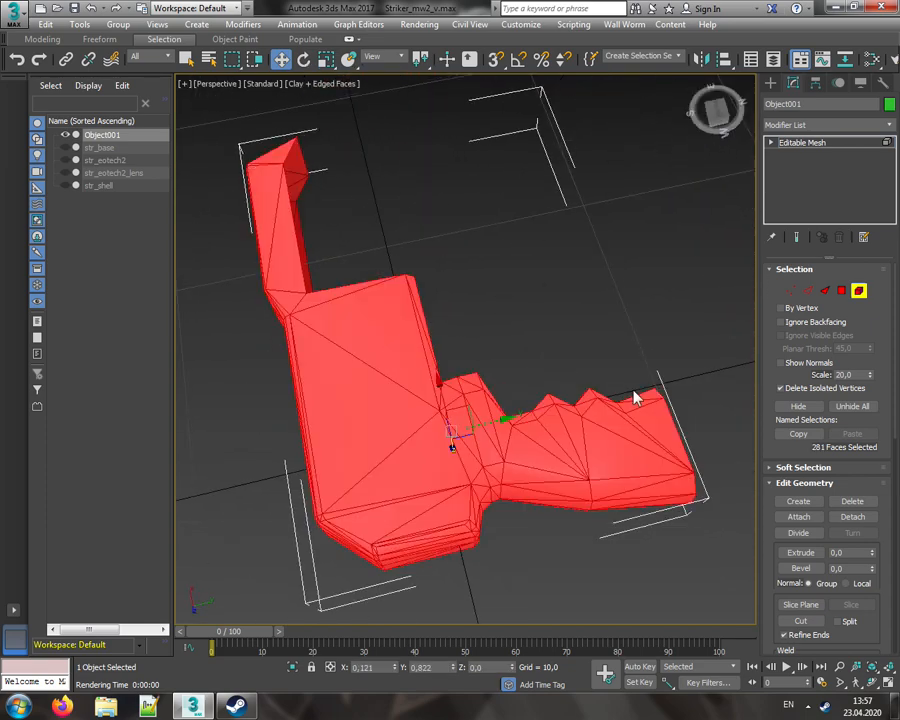
scroll(895, 517, "down", 10)
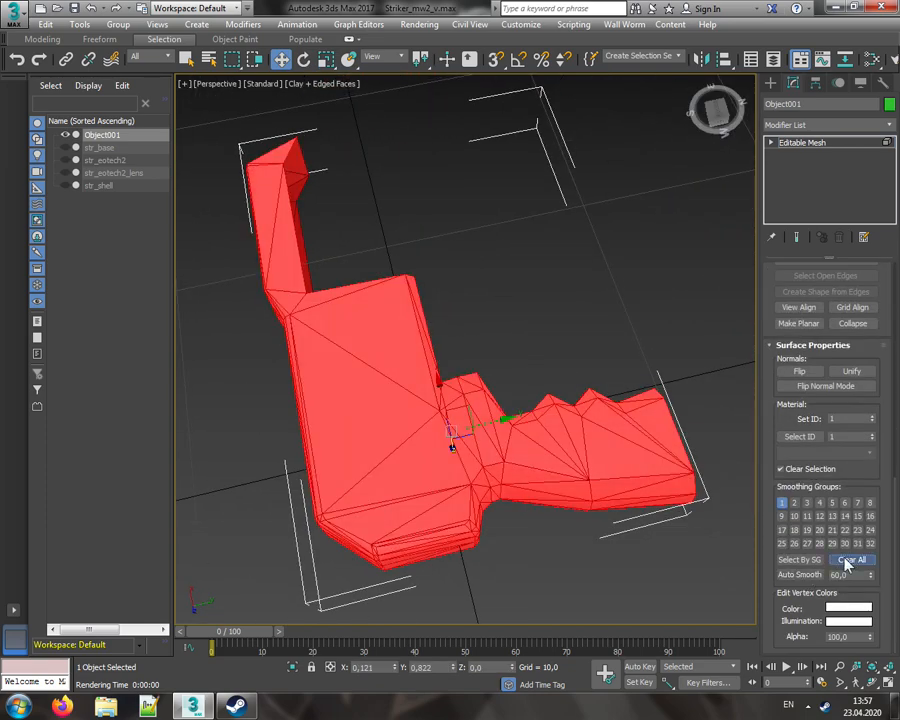
left_click(585, 308)
left_click(322, 83)
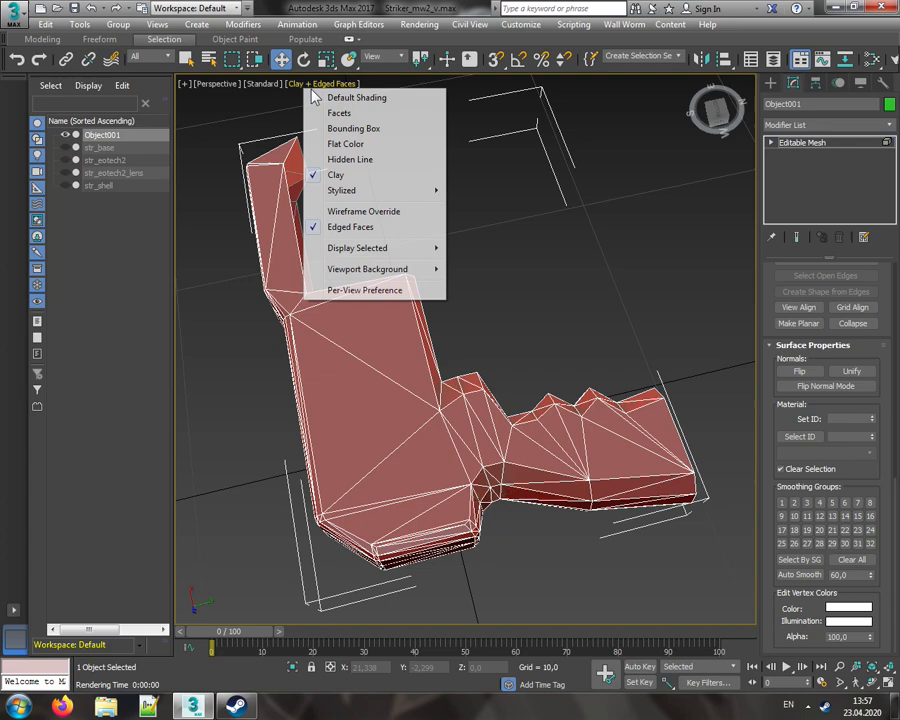
left_click(372, 228)
- Switch Object001 to polygon-level editing and activate the Select tool for picking faces around the front of the grip
left_click_drag(716, 112, 897, 296)
left_click_drag(768, 146, 745, 127)
left_click(802, 142)
left_click(771, 142)
left_click(800, 190)
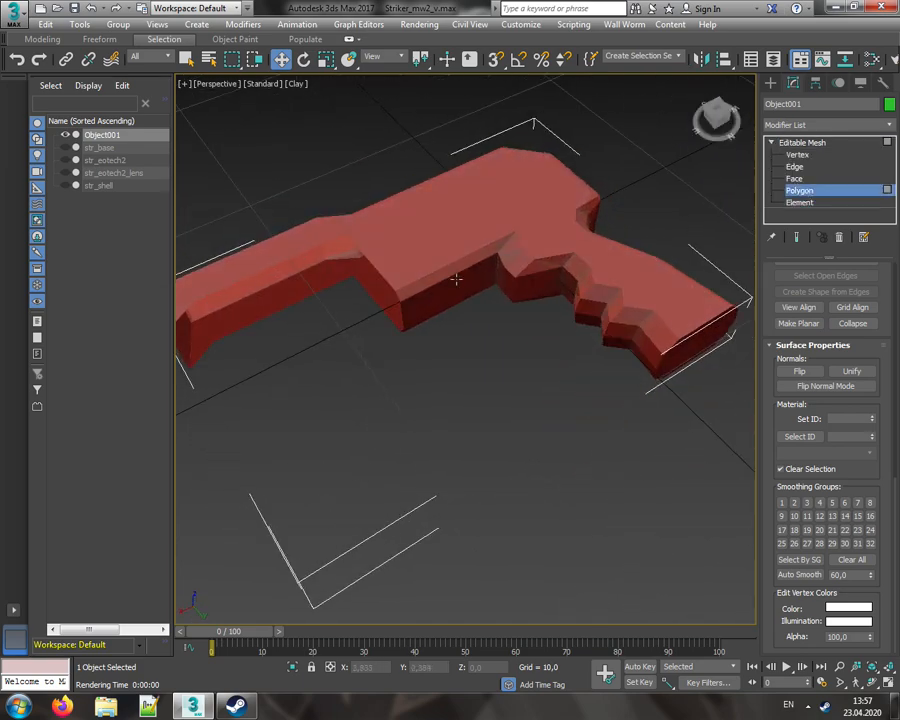
middle_click_drag(455, 284, 485, 312)
scroll(488, 308, "up", 4)
scroll(462, 343, "down", 3)
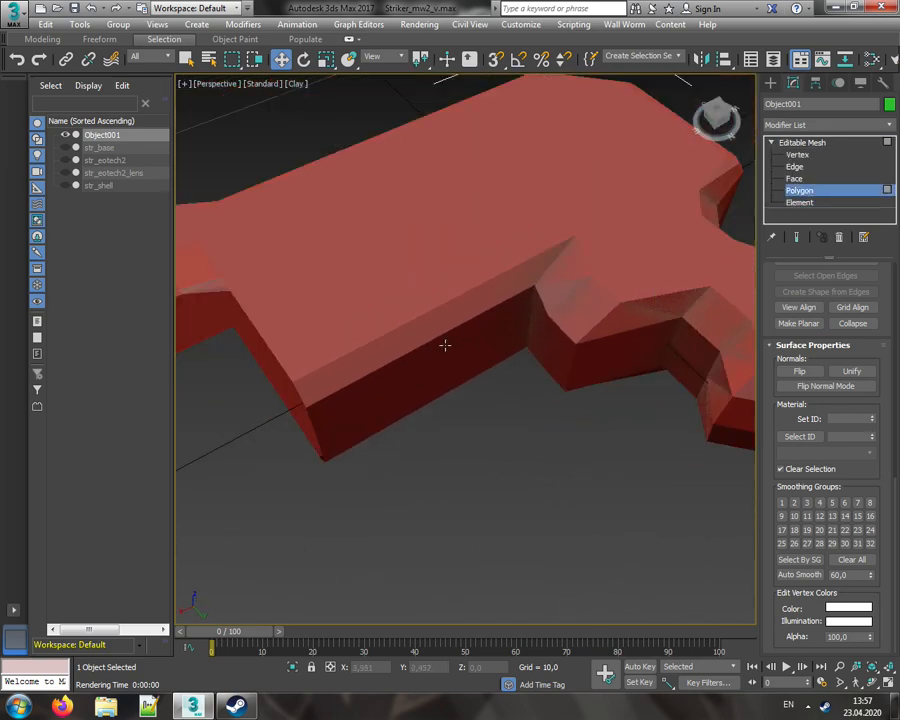
scroll(375, 343, "down", 2)
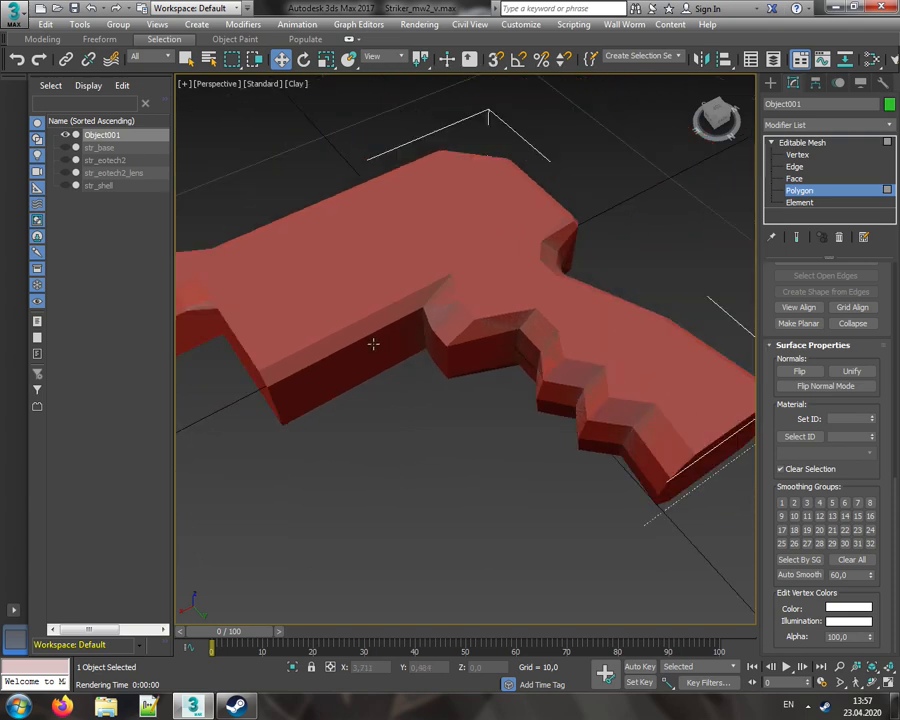
right_click(372, 343)
left_click(398, 397)
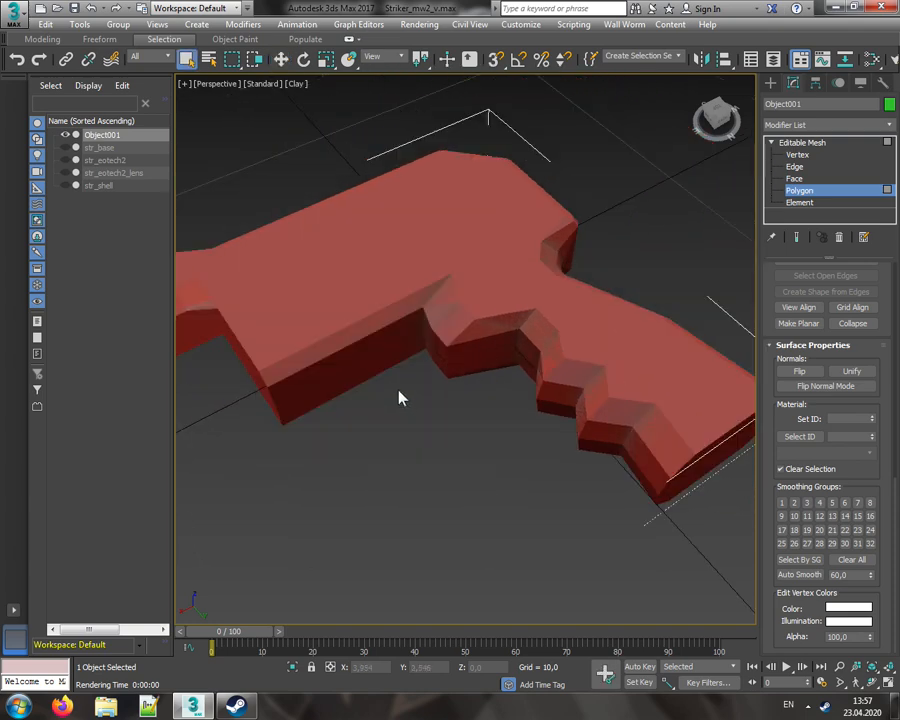
- Select the beveled strip along the frame's front edge and all polygons of the grip's first and third finger grooves
left_click(357, 331)
left_click(479, 337, "ctrl")
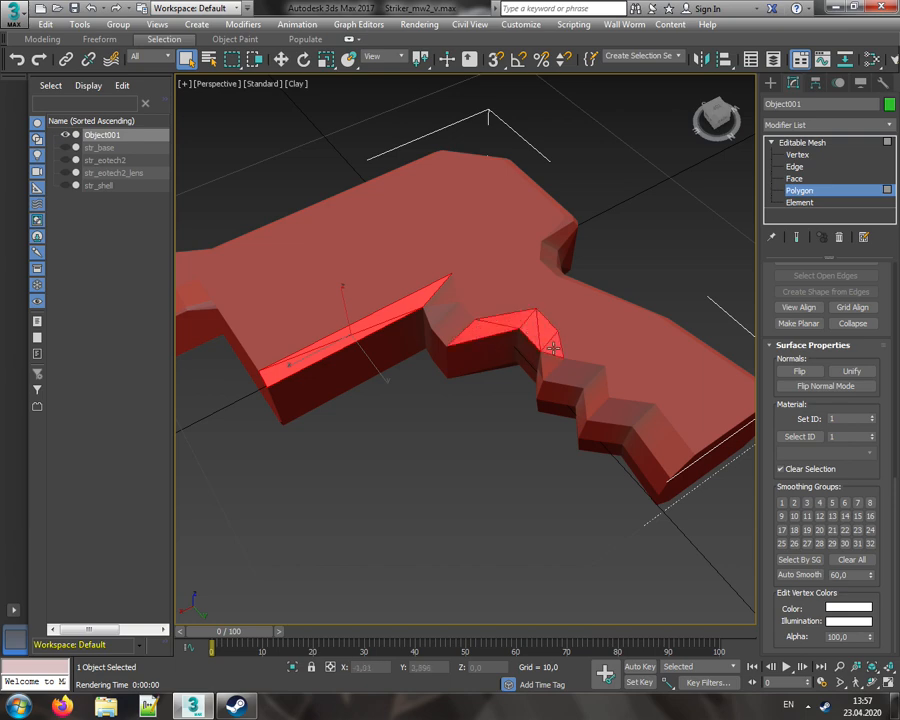
left_click(608, 412, "ctrl")
left_click(648, 419, "ctrl")
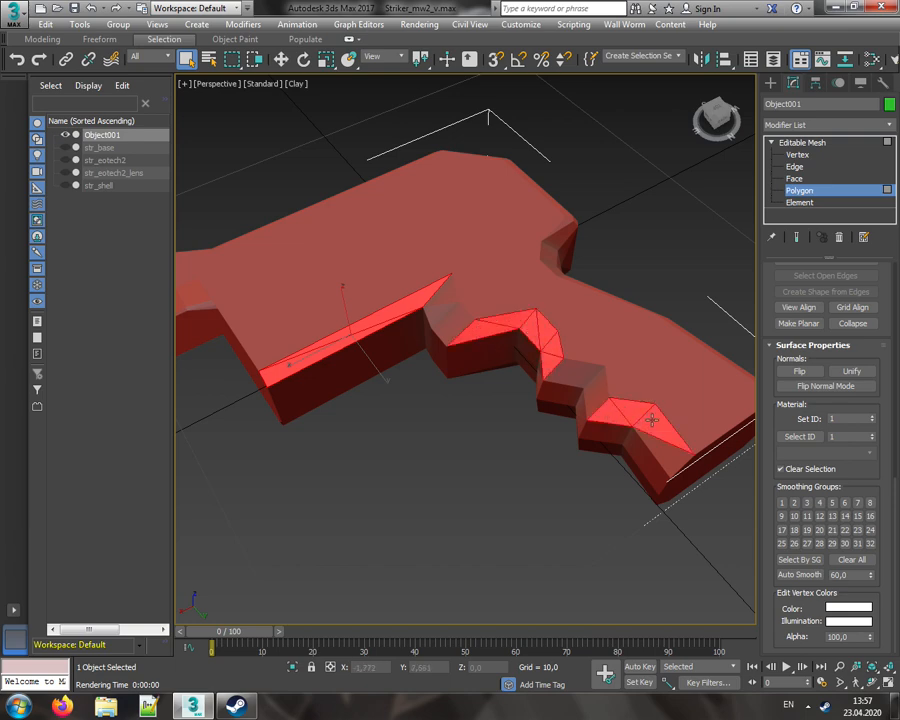
left_click(657, 443, "ctrl")
left_click_drag(718, 118, 750, 92)
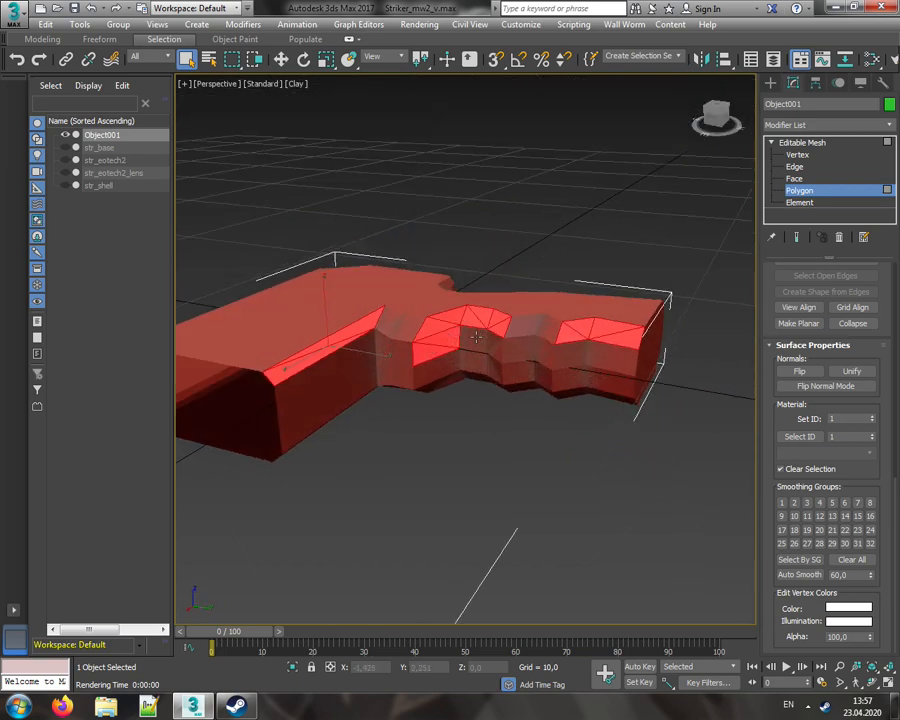
left_click(448, 365, "ctrl")
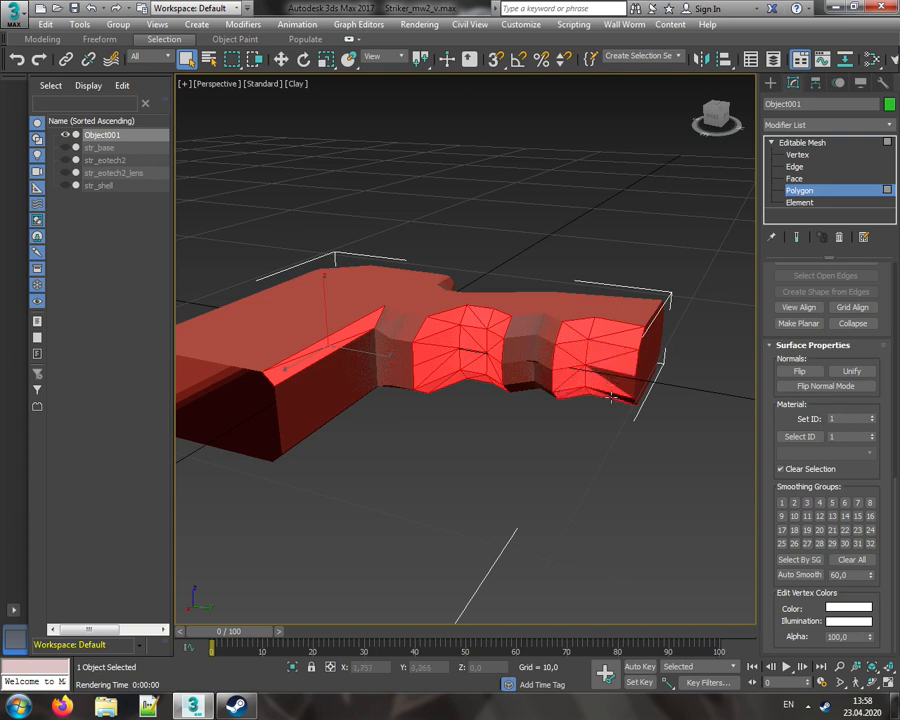
middle_click_drag(600, 378, 640, 392)
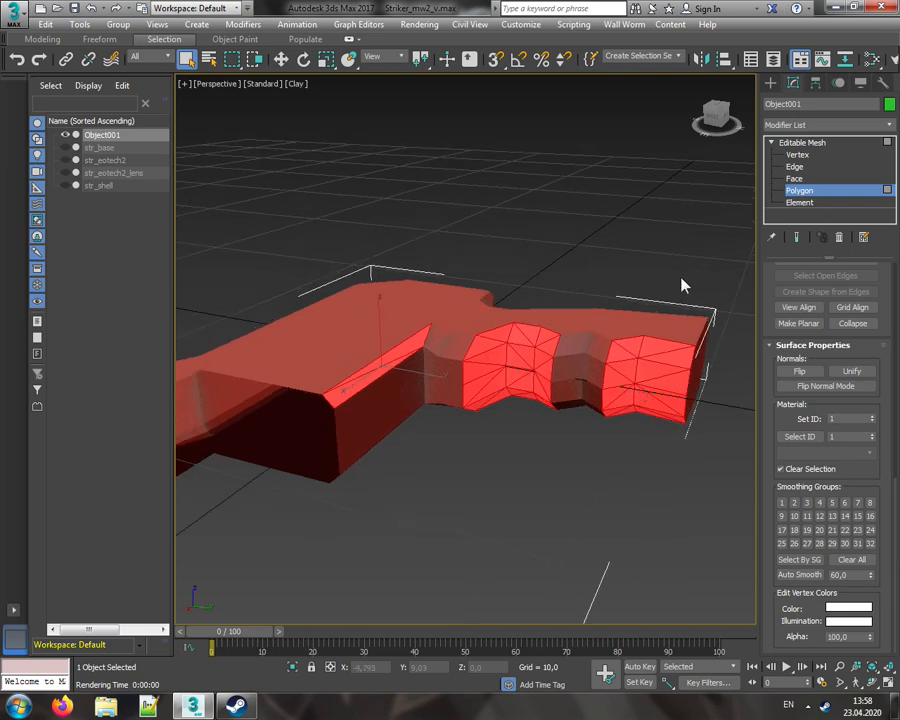
- Check the frame and grip from behind and below, assign smoothing group 2 to the selected polygons and deselect them
left_click_drag(716, 116, 672, 98)
left_click_drag(735, 162, 717, 139)
scroll(700, 400, "down", 2)
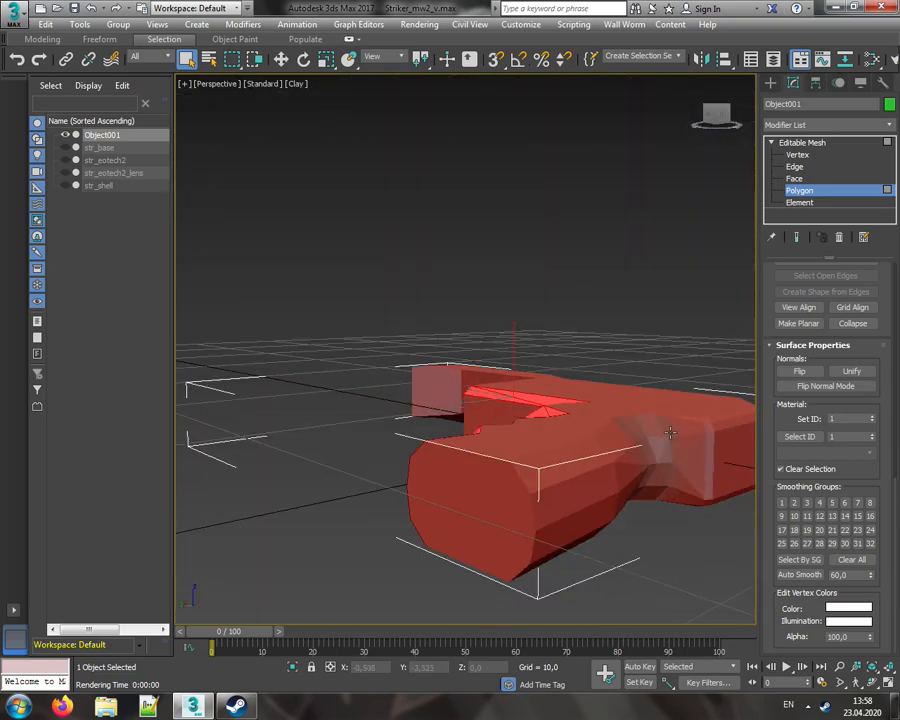
middle_click_drag(700, 400, 644, 360)
left_click_drag(716, 116, 716, 148)
middle_click_drag(417, 383, 280, 335, "alt")
middle_click_drag(417, 384, 231, 276, "alt")
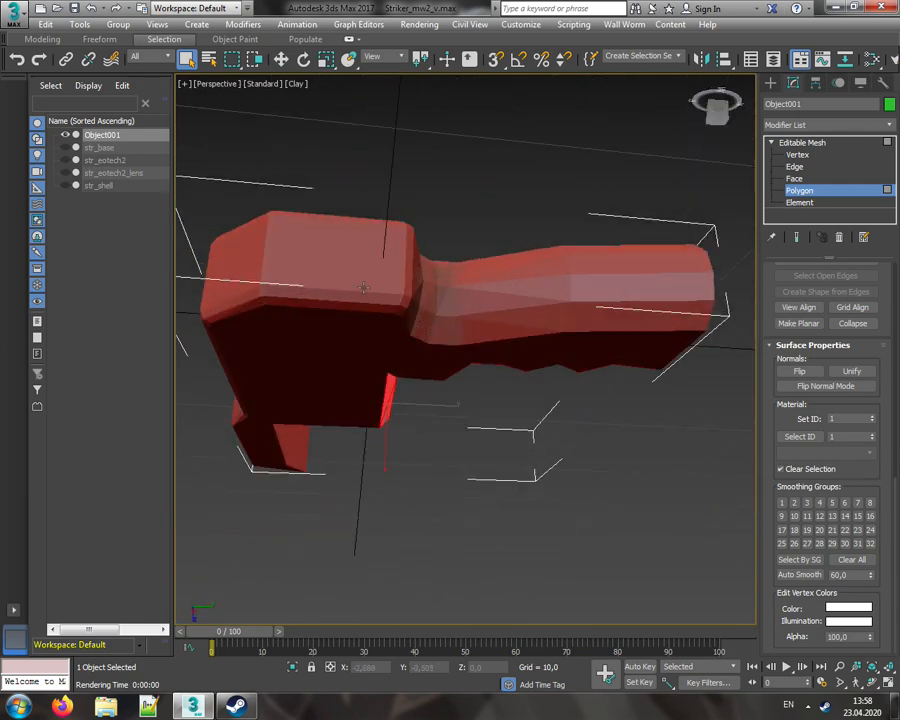
middle_click_drag(363, 288, 451, 245)
left_click_drag(714, 119, 850, 60)
left_click_drag(745, 178, 692, 165)
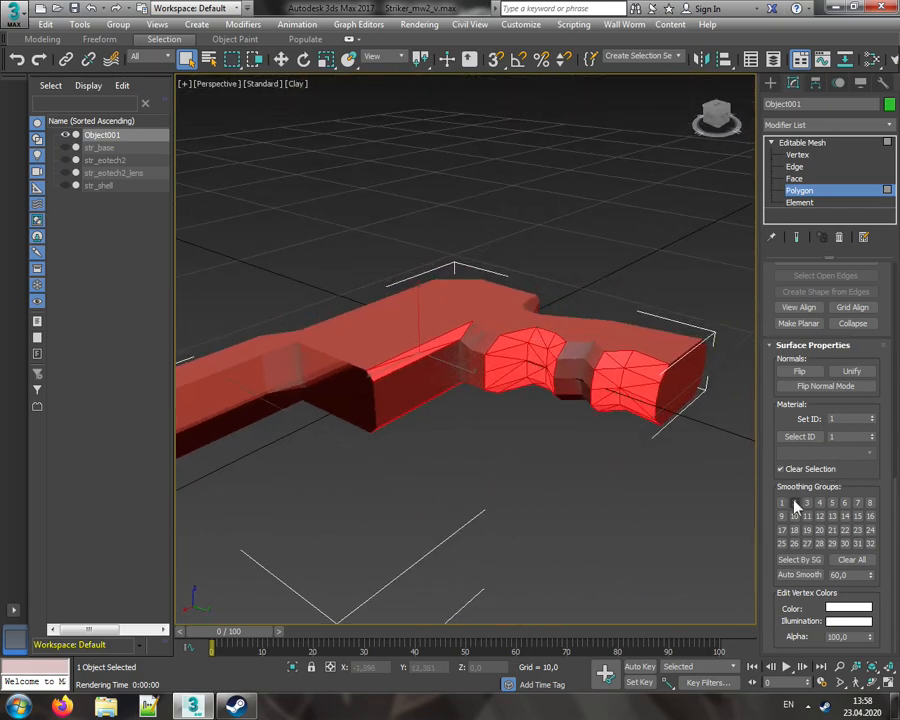
left_click(545, 428)
- Select the polygons between the frame and first finger groove plus the middle groove, and assign them smoothing group 3
scroll(530, 363, "up", 4)
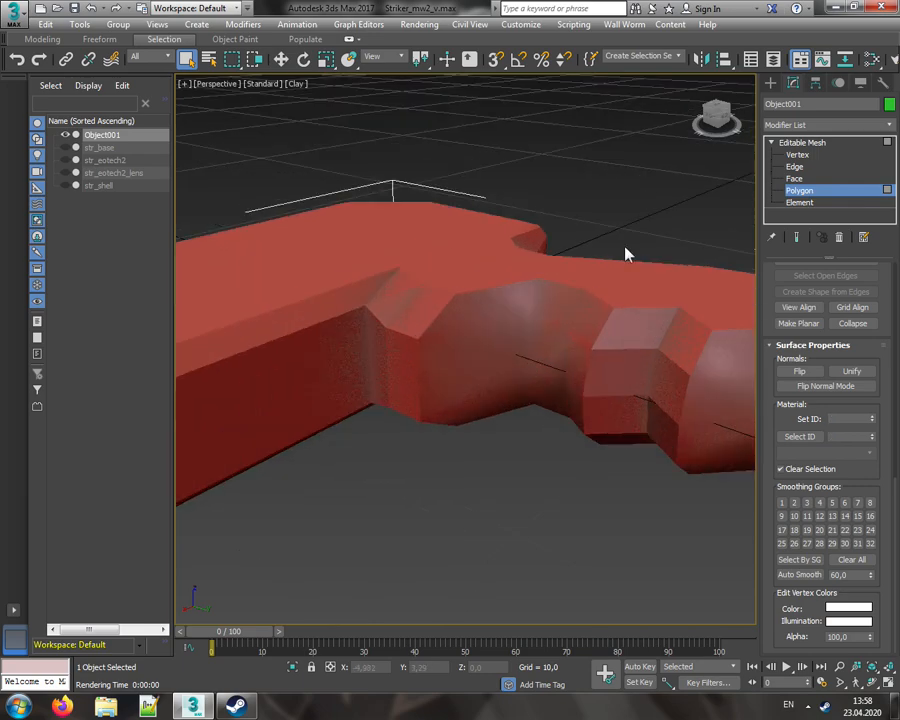
left_click_drag(716, 118, 750, 123)
middle_click_drag(563, 268, 579, 277)
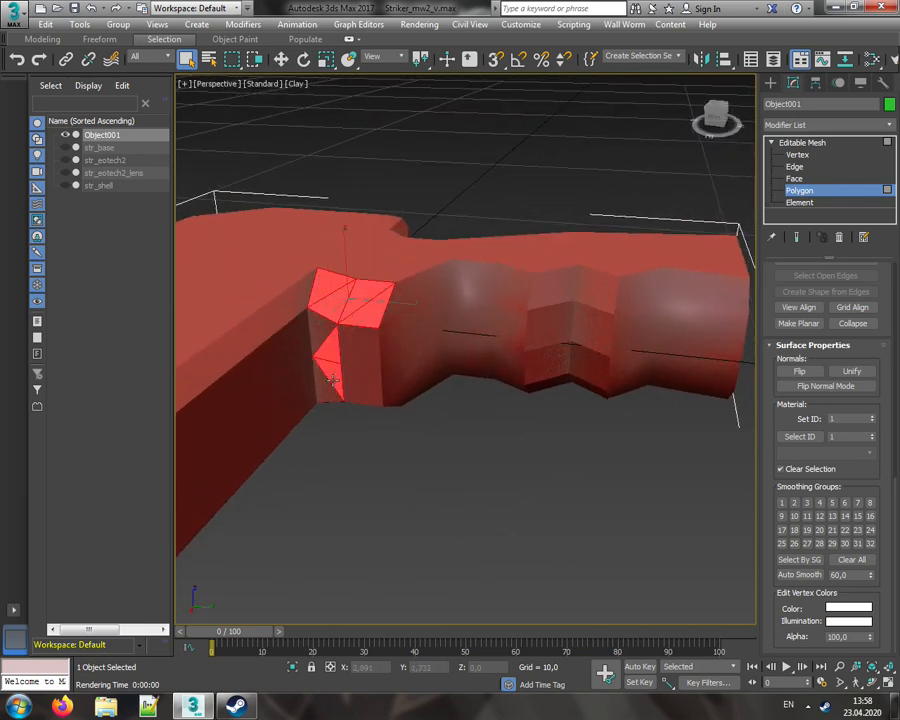
left_click(366, 350, "ctrl")
left_click(361, 386, "ctrl")
left_click(354, 344, "ctrl")
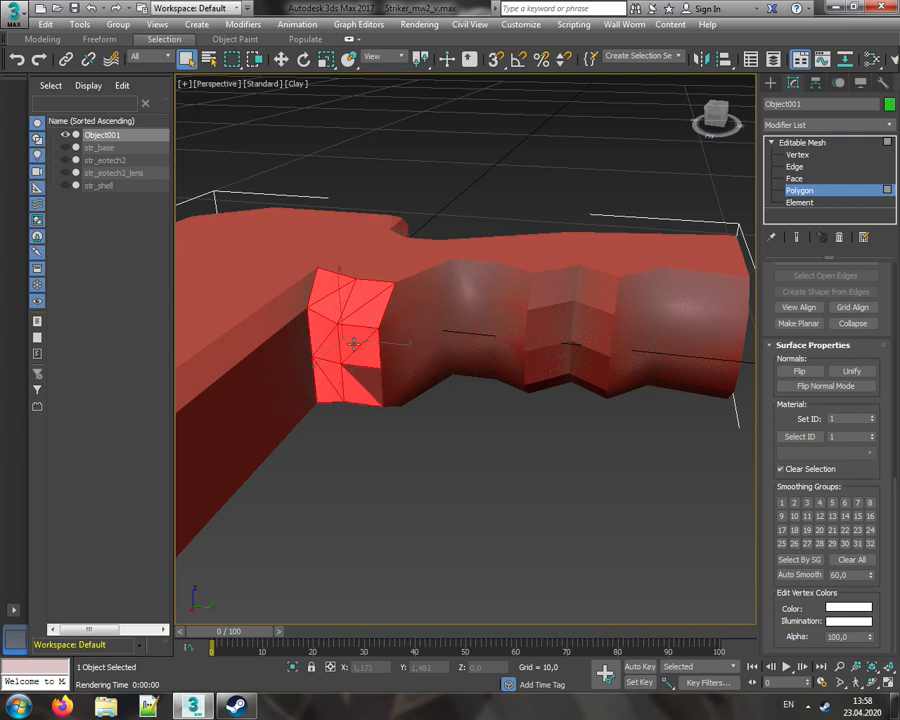
middle_click_drag(492, 324, 519, 364)
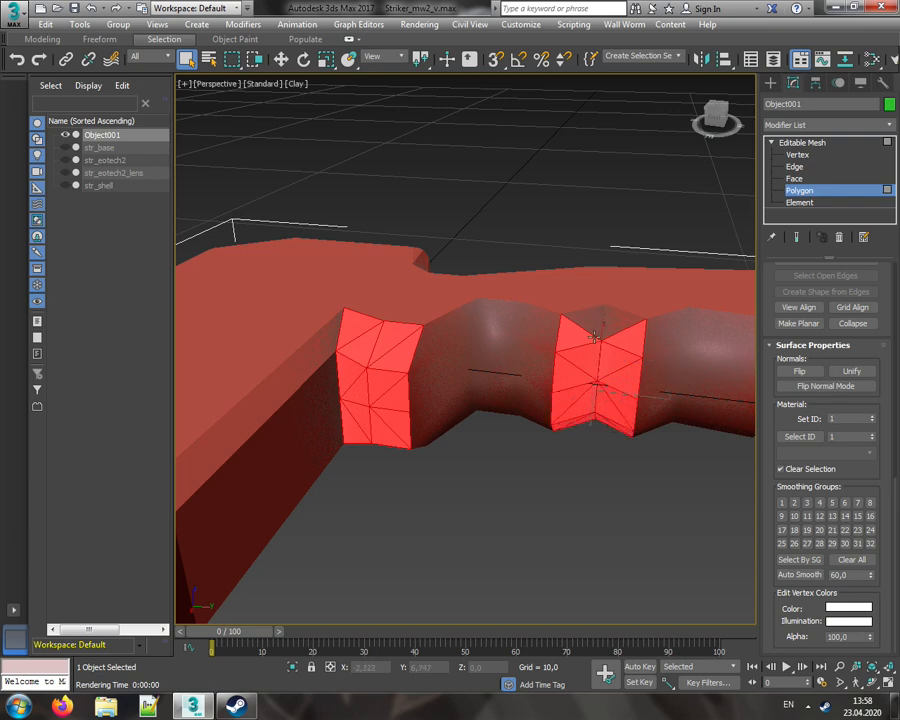
left_click(711, 123)
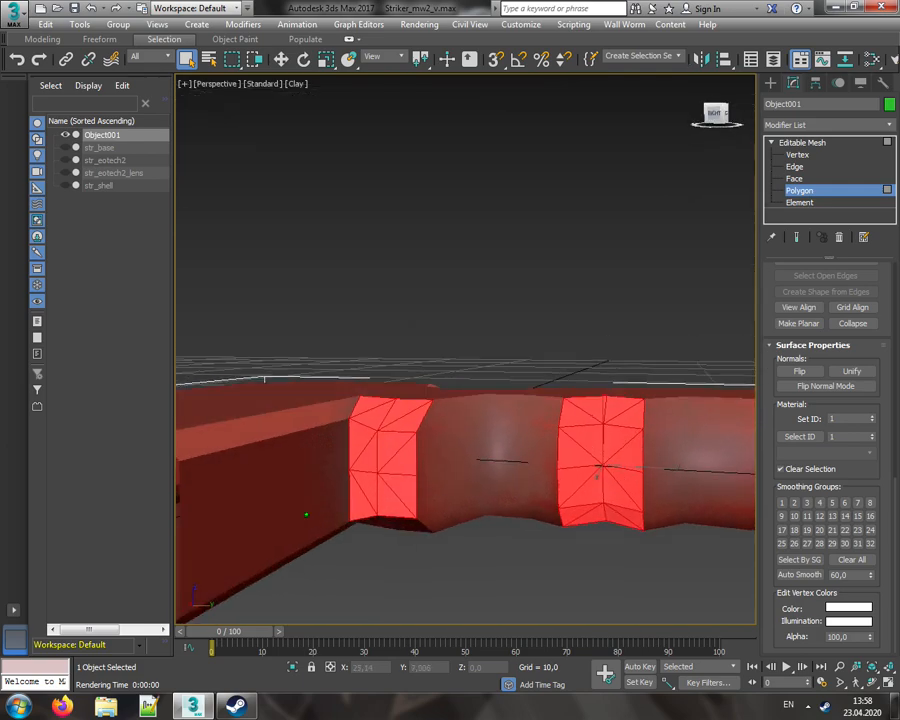
middle_click_drag(646, 307, 636, 188)
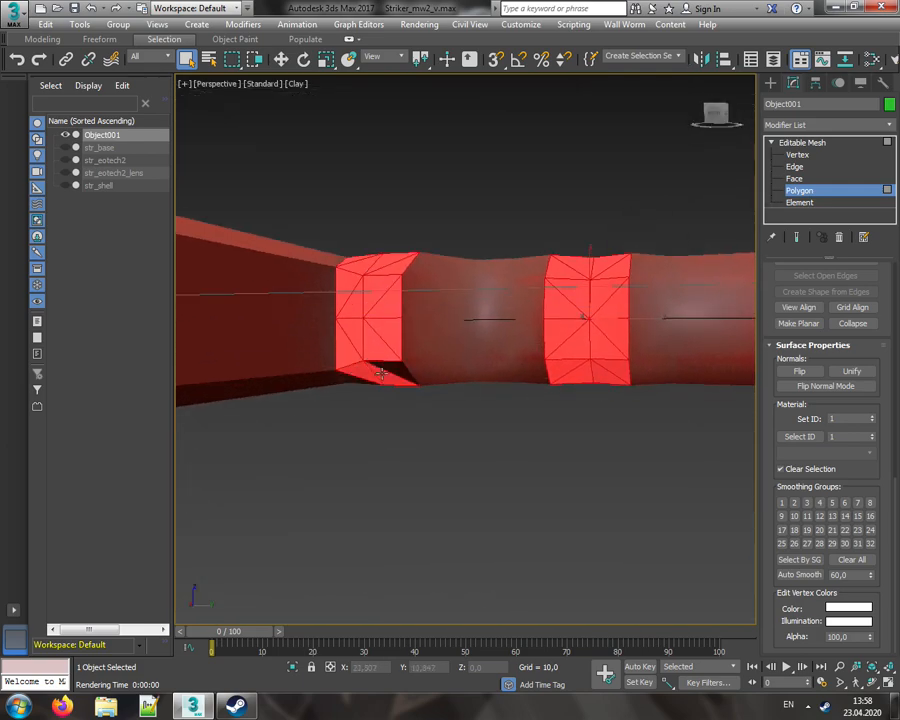
left_click(808, 508)
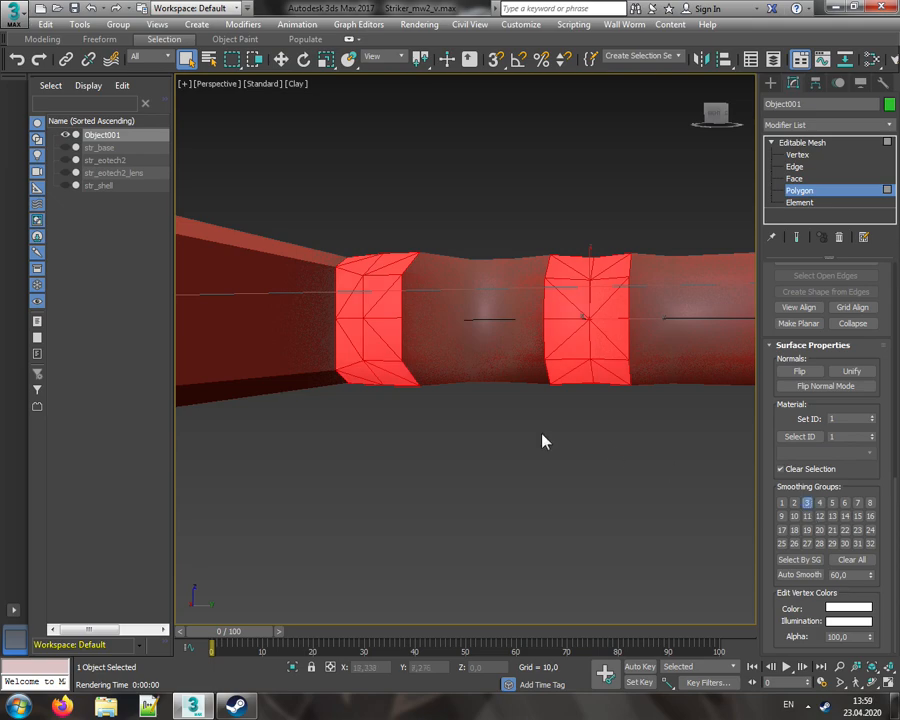
- Clear the current polygon selection and select all polygons of the grip's flat end cap
left_click(541, 440)
middle_click_drag(488, 424, 505, 492)
scroll(500, 451, "down", 3)
mouse_move(709, 117)
left_mouse_down()
mouse_move(722, 134)
mouse_move(713, 130)
left_mouse_up()
middle_click_drag(599, 325, 468, 489)
left_click(430, 451)
left_click(440, 480, "ctrl")
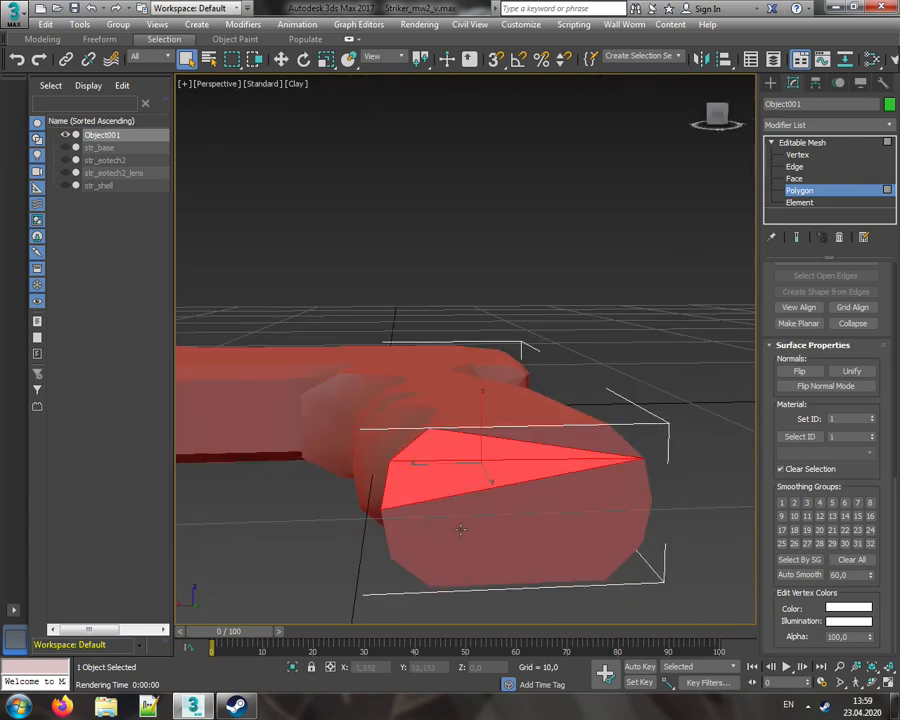
left_click(463, 534, "ctrl")
left_click(483, 571, "ctrl")
left_click(588, 570, "ctrl")
left_click(591, 521, "ctrl")
left_click(601, 492, "ctrl")
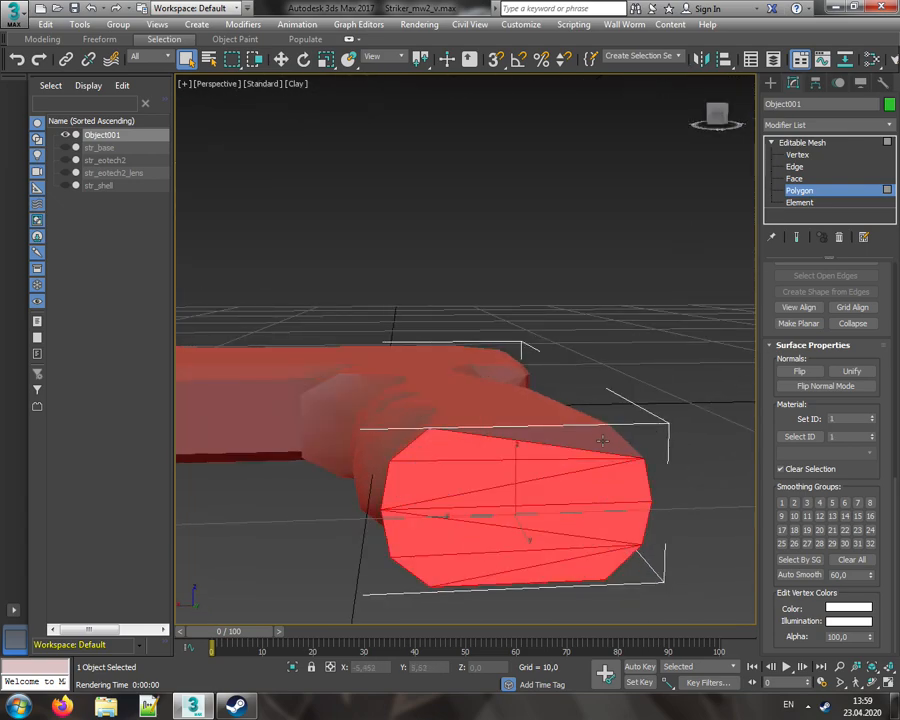
left_click(601, 440, "ctrl")
- Deselect the end cap polygons, save the scene and leave polygon-level editing of Object001
left_click(731, 452)
middle_click_drag(509, 449, 582, 450)
key("ctrl+s")
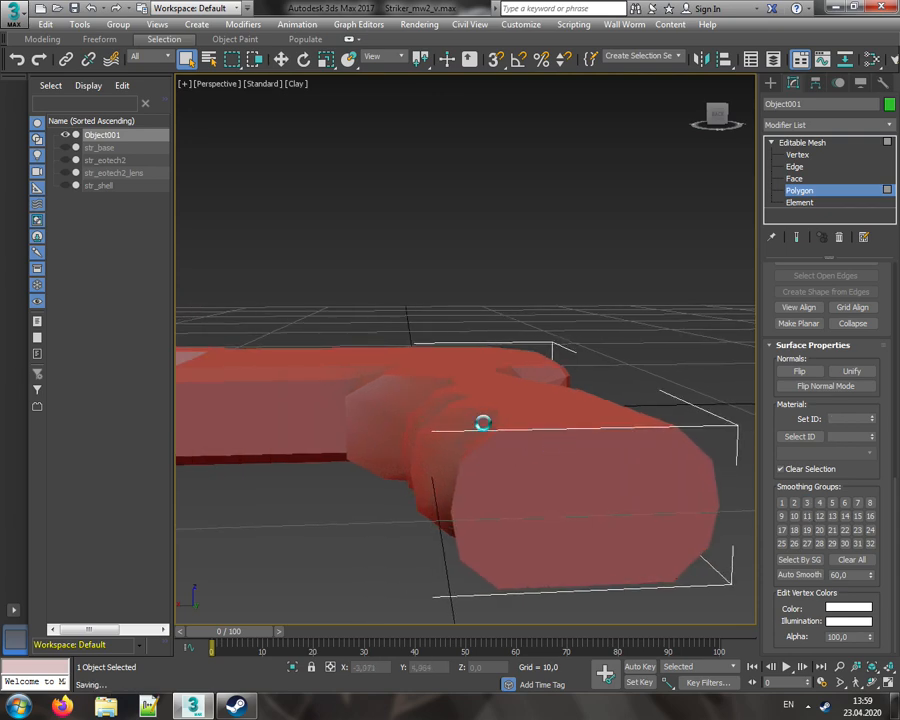
middle_click_drag(496, 399, 548, 387)
scroll(548, 387, "down", 3)
left_click_drag(714, 102, 717, 112)
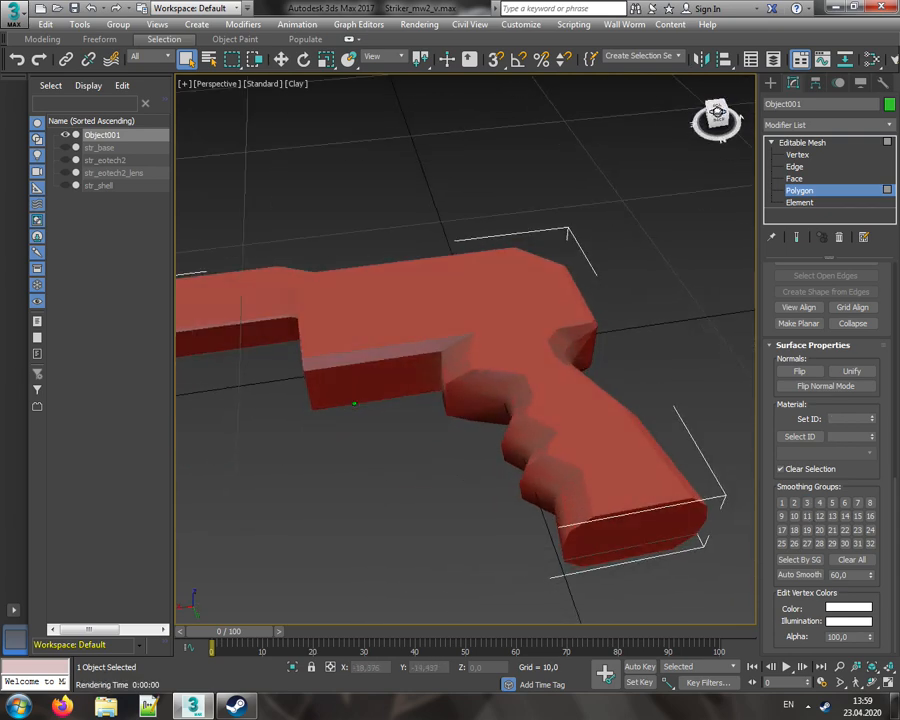
left_click(798, 190)
- Import only the mtl_weapon_striker object from the viewmodel_striker_LOD0 OBJ file
left_click(5, 10)
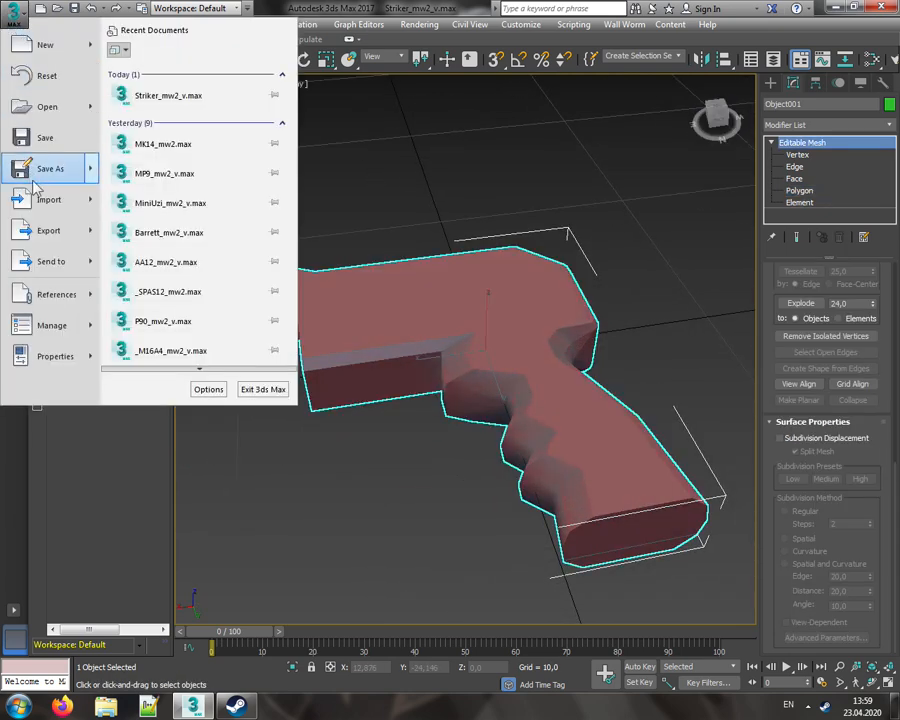
left_click(14, 196)
left_click(120, 120)
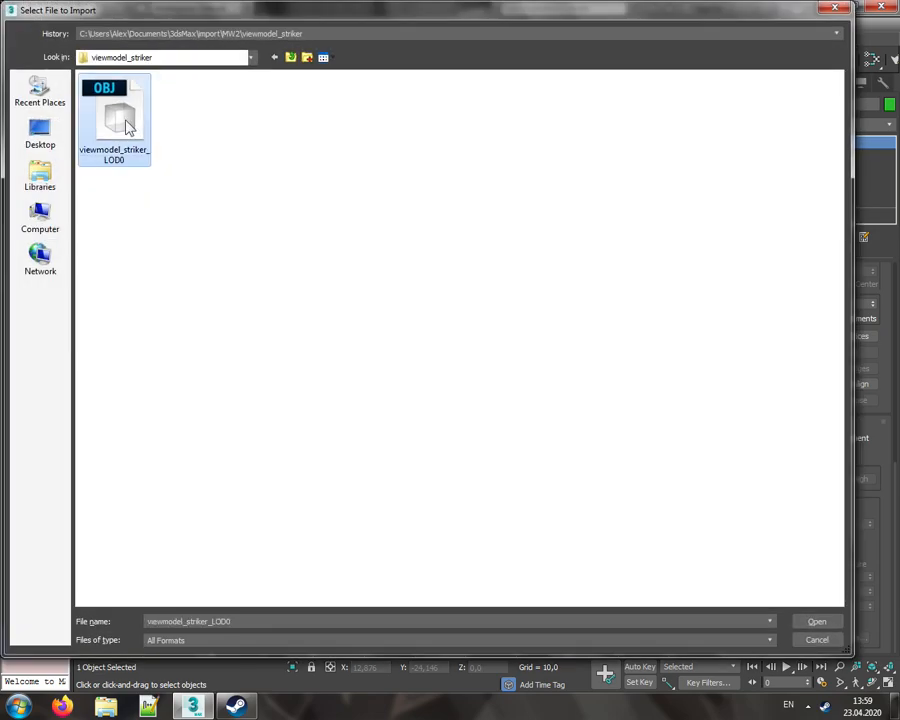
left_click(810, 621)
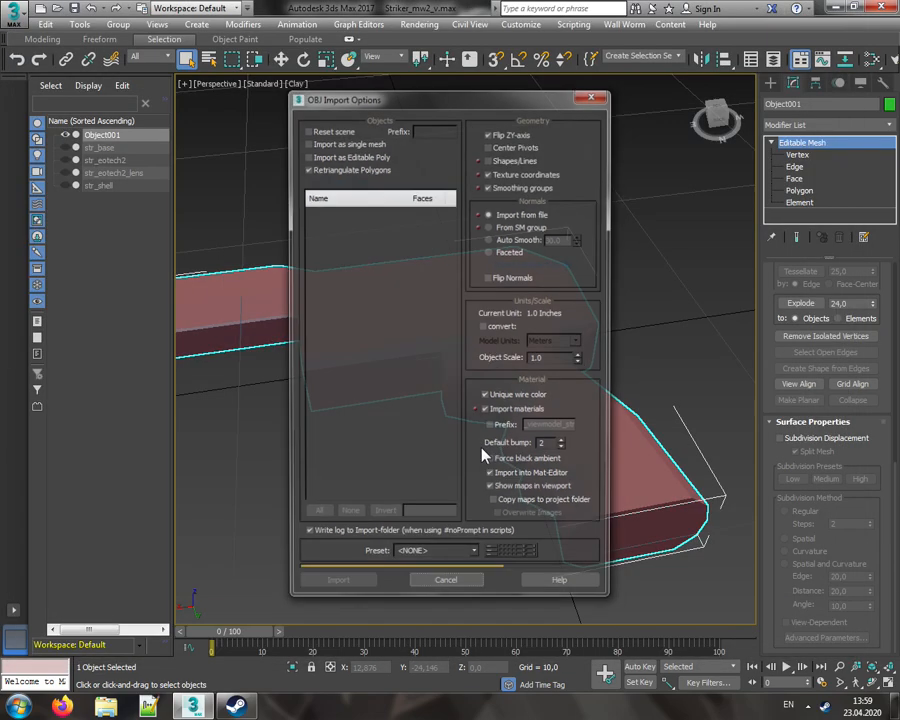
left_click(348, 515)
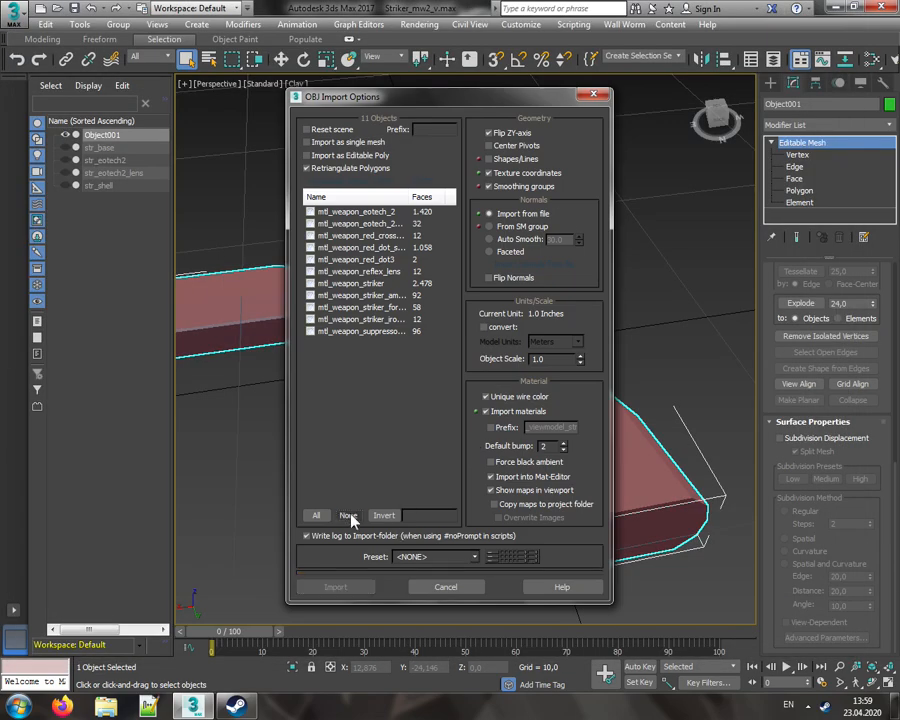
left_click(310, 284)
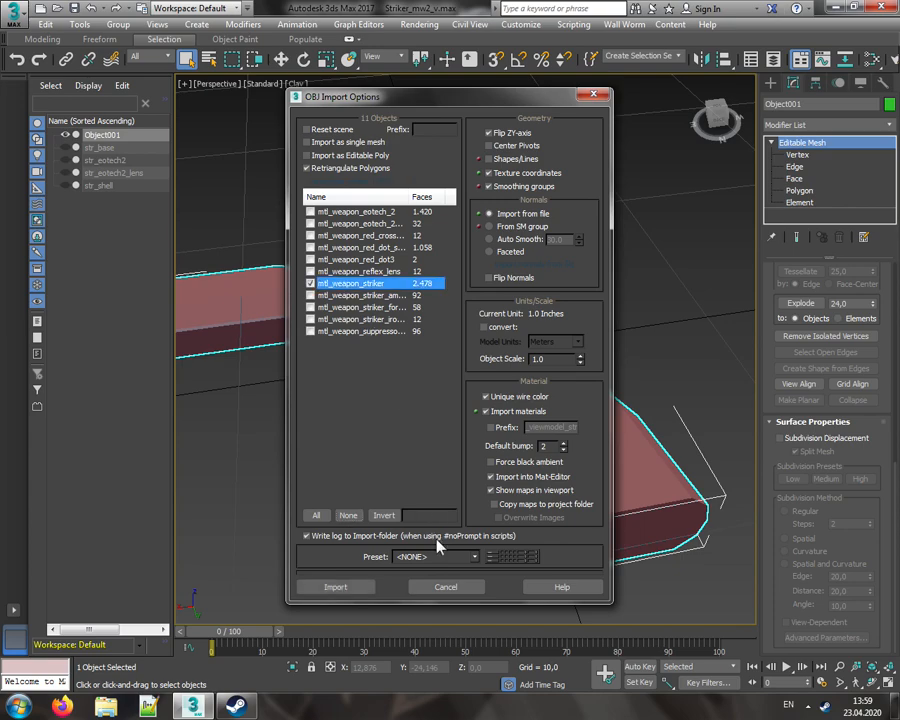
left_click(335, 588)
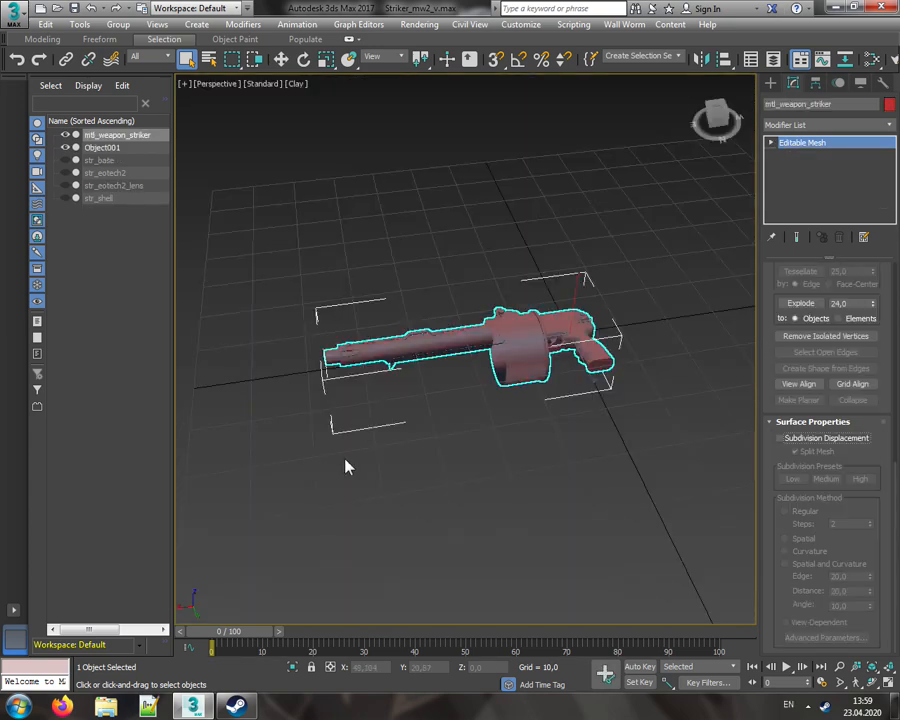
- Hide Object001 and examine the shading of the imported weapon's frame, drum and side bracket up close
left_click(463, 413)
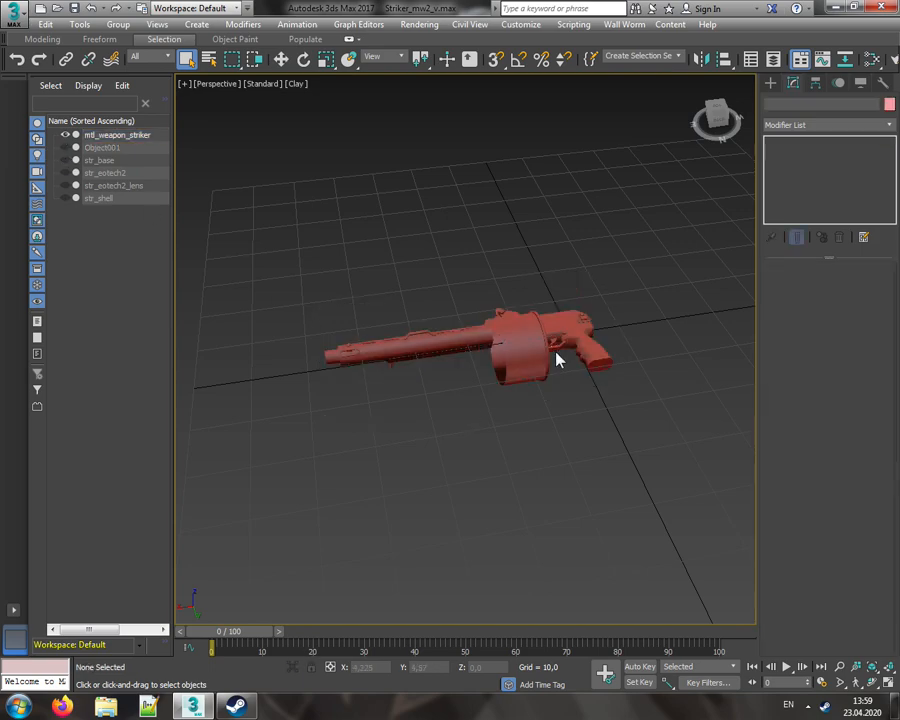
scroll(554, 356, "up", 10)
mouse_move(719, 130)
left_mouse_down()
mouse_move(738, 146)
mouse_move(788, 114)
mouse_move(779, 163)
mouse_move(739, 142)
mouse_move(700, 156)
mouse_move(736, 128)
mouse_move(756, 141)
mouse_move(734, 94)
mouse_move(708, 110)
mouse_move(714, 116)
mouse_move(716, 108)
mouse_move(711, 127)
left_mouse_up()
middle_click_drag(703, 249, 346, 322)
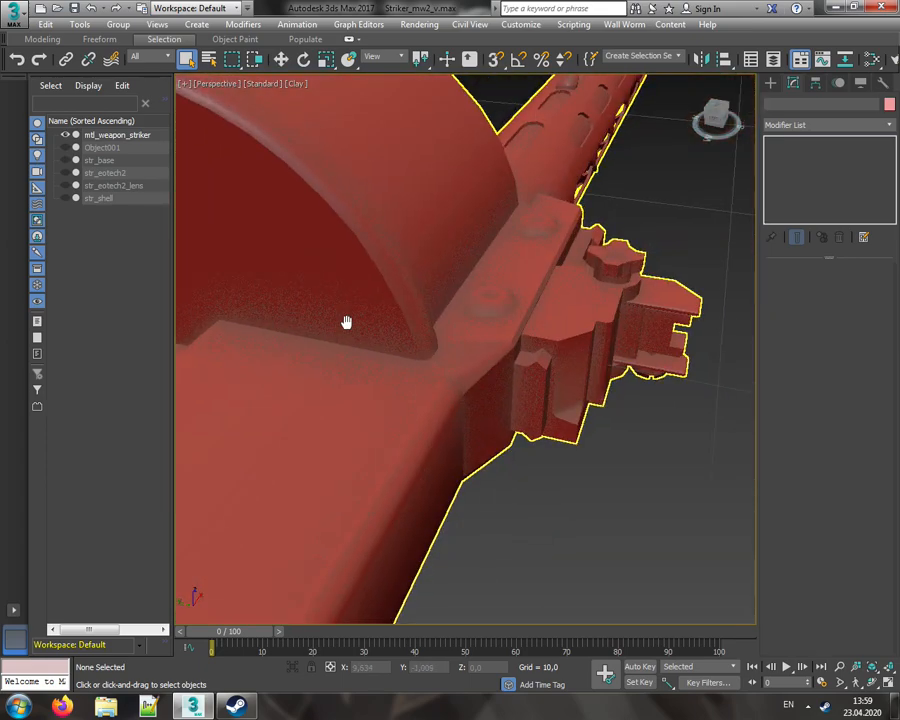
scroll(478, 352, "up", 2)
scroll(485, 347, "down", 2)
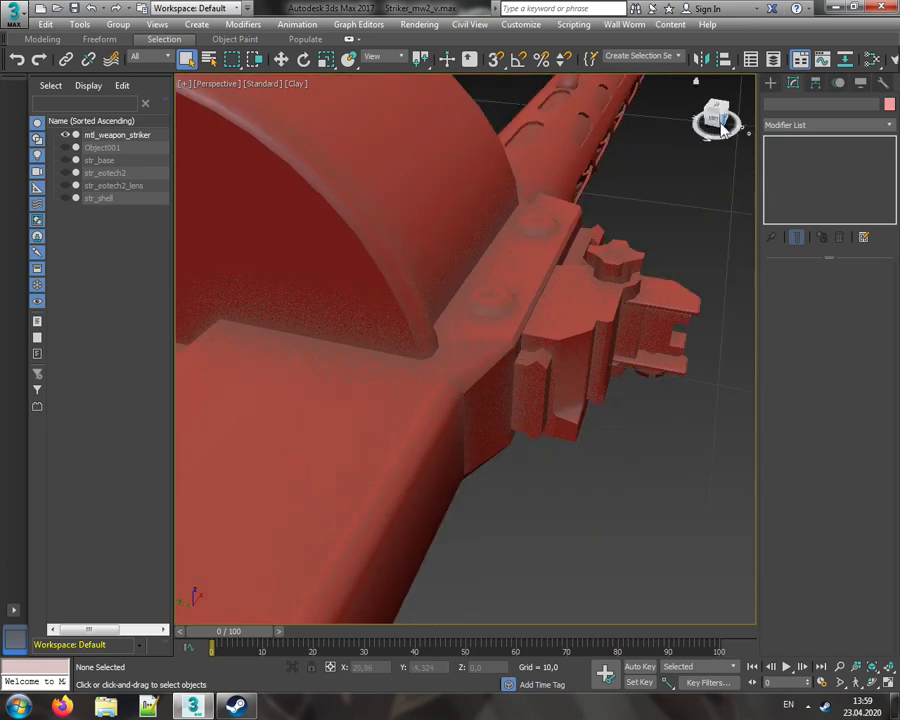
mouse_move(716, 120)
left_mouse_down()
mouse_move(716, 110)
mouse_move(717, 120)
left_mouse_up()
middle_click_drag(535, 226, 510, 364)
mouse_move(716, 115)
left_mouse_down()
mouse_move(719, 97)
mouse_move(708, 96)
left_mouse_up()
middle_click_drag(617, 404, 608, 255)
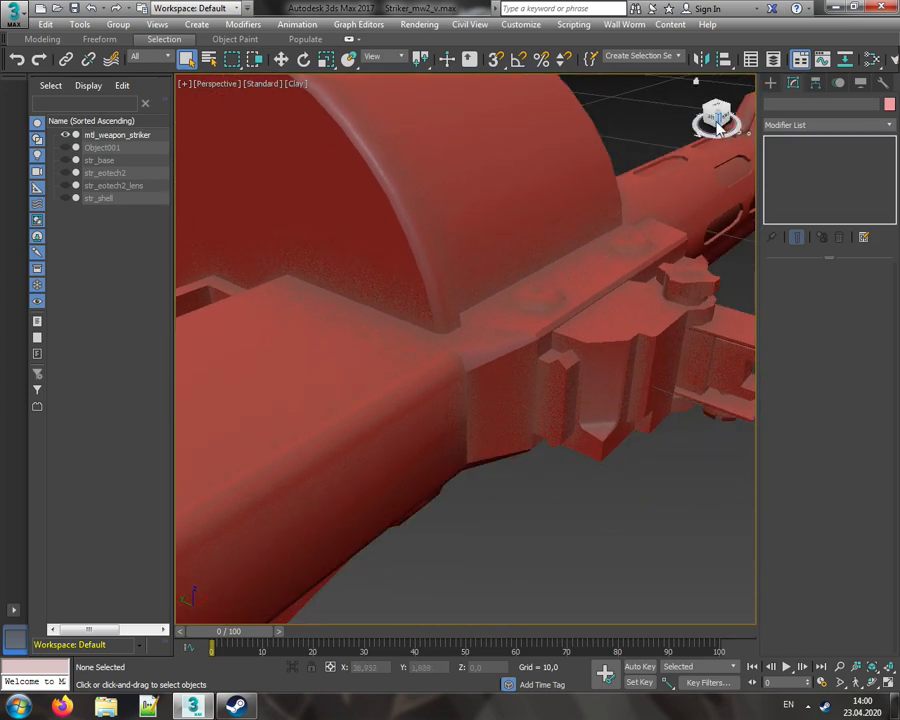
left_click_drag(716, 116, 738, 124)
scroll(399, 334, "down", 6)
- Delete the imported mtl_weapon_striker object
left_click(370, 326)
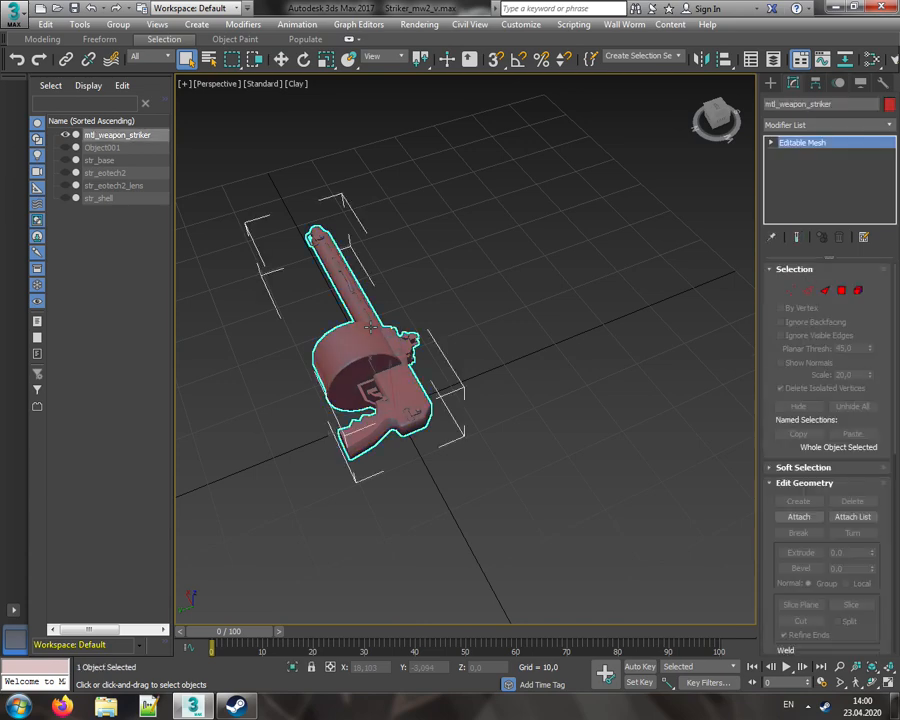
key("Delete")
left_click(710, 115)
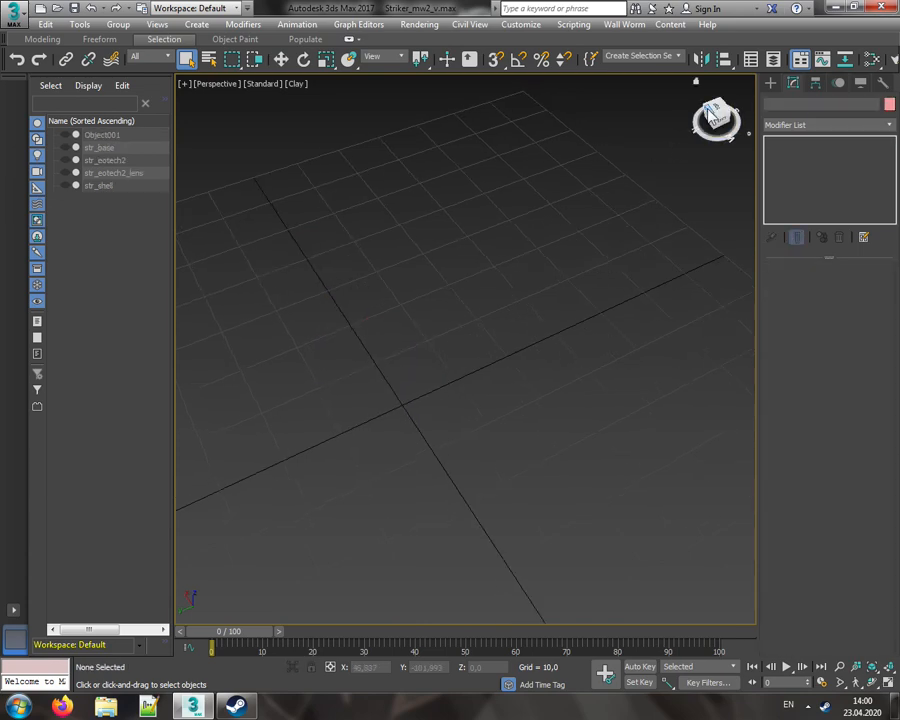
- Unhide and select Object001, focus on its grip and switch to polygon-level editing
left_click(65, 134)
left_click(100, 134)
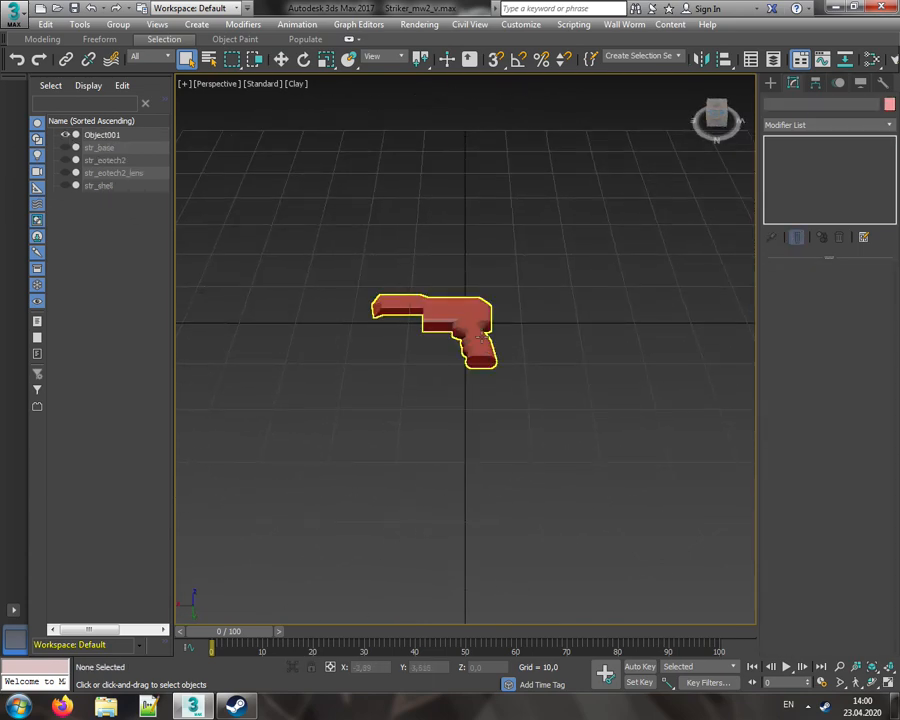
key("z")
mouse_move(715, 132)
left_mouse_down()
mouse_move(744, 150)
mouse_move(756, 92)
mouse_move(786, 124)
mouse_move(778, 150)
mouse_move(770, 121)
mouse_move(746, 108)
mouse_move(758, 140)
left_mouse_up()
left_click(799, 190)
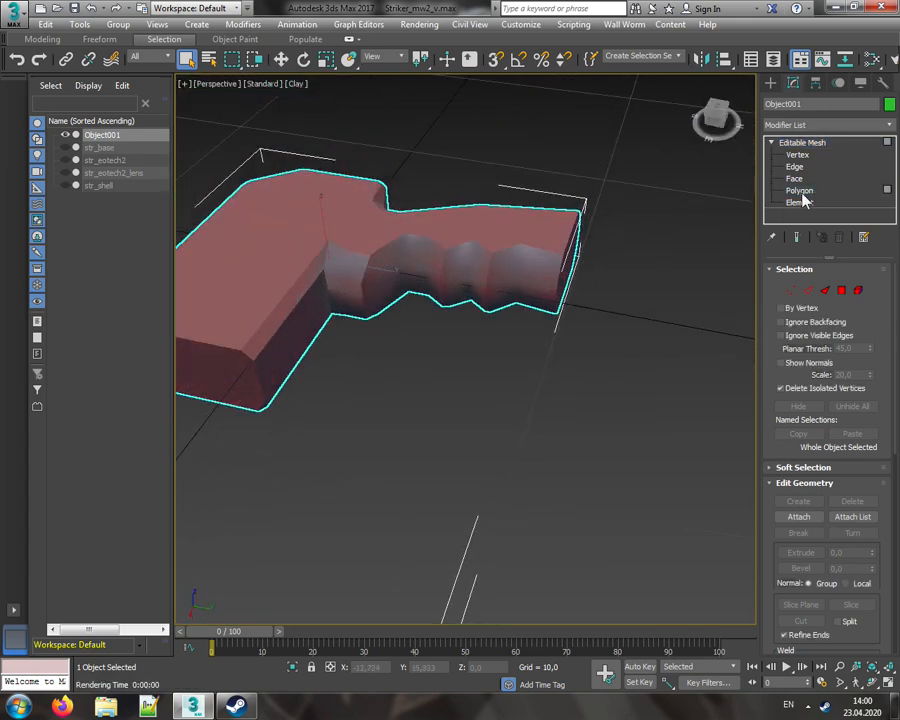
- Clear all smoothing groups from every polygon of Object001 and deselect them
scroll(466, 321, "up", 4)
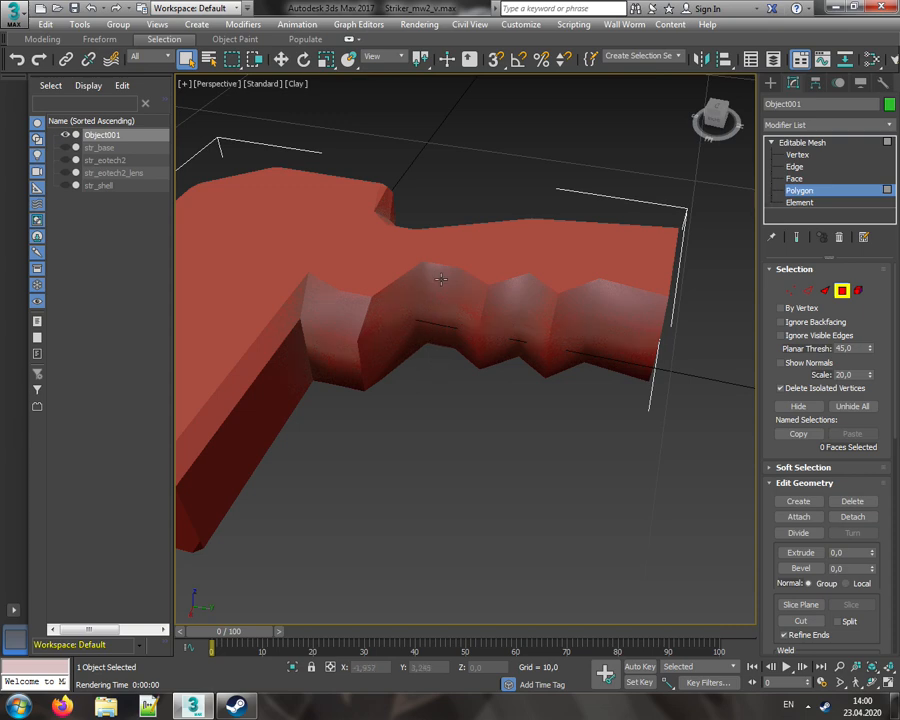
key("ctrl+a")
scroll(894, 430, "down", 5)
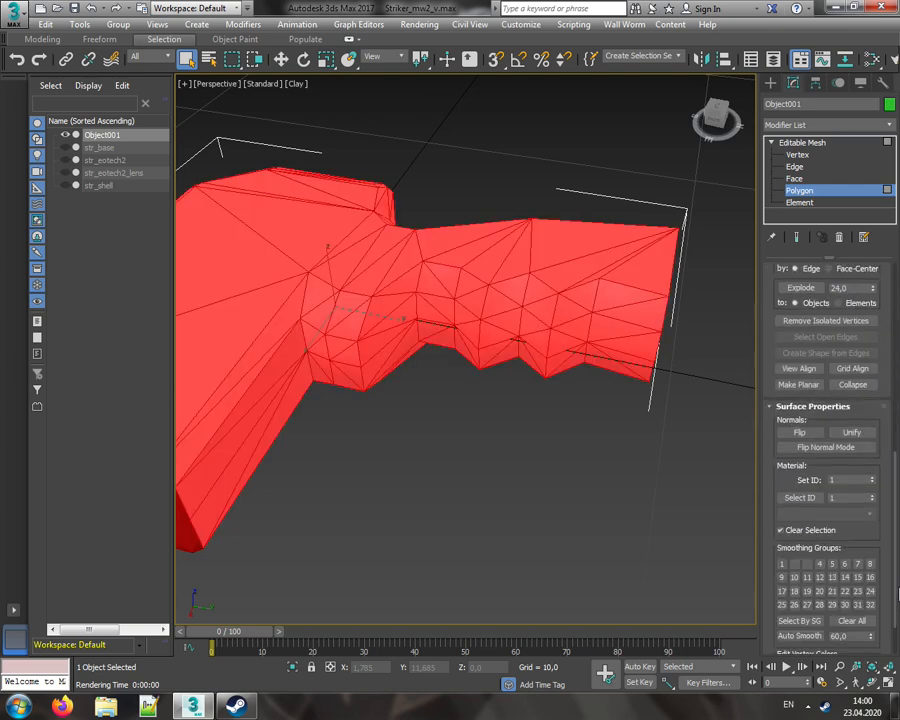
left_click(567, 464)
middle_click_drag(396, 362, 424, 374)
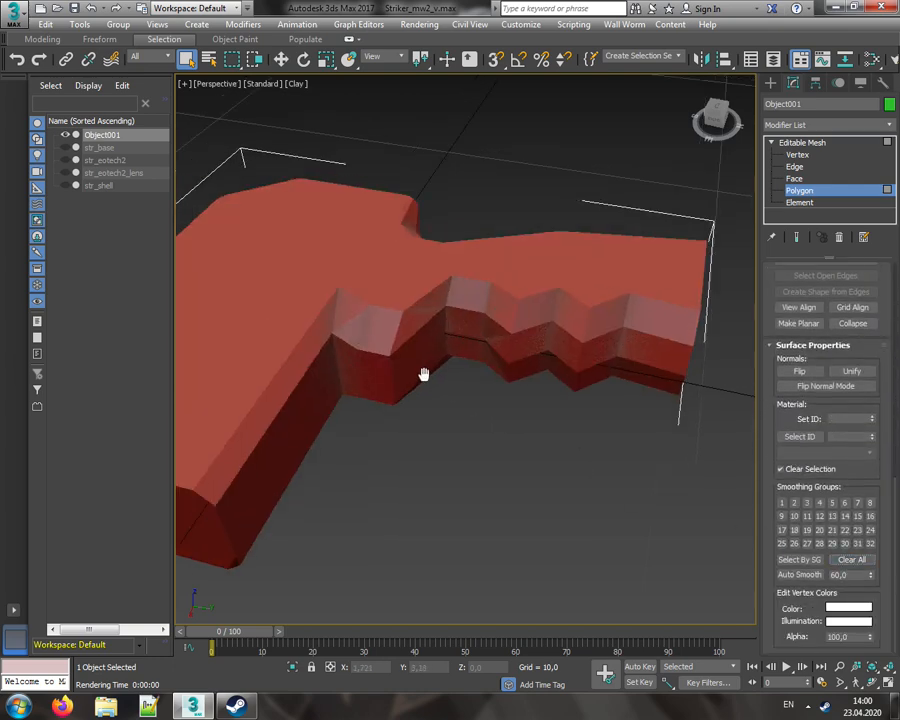
- Select the frame's front edge with both bevels, plus polygons of the grip's first and middle finger grooves
left_click(322, 342)
left_click(286, 387, "ctrl")
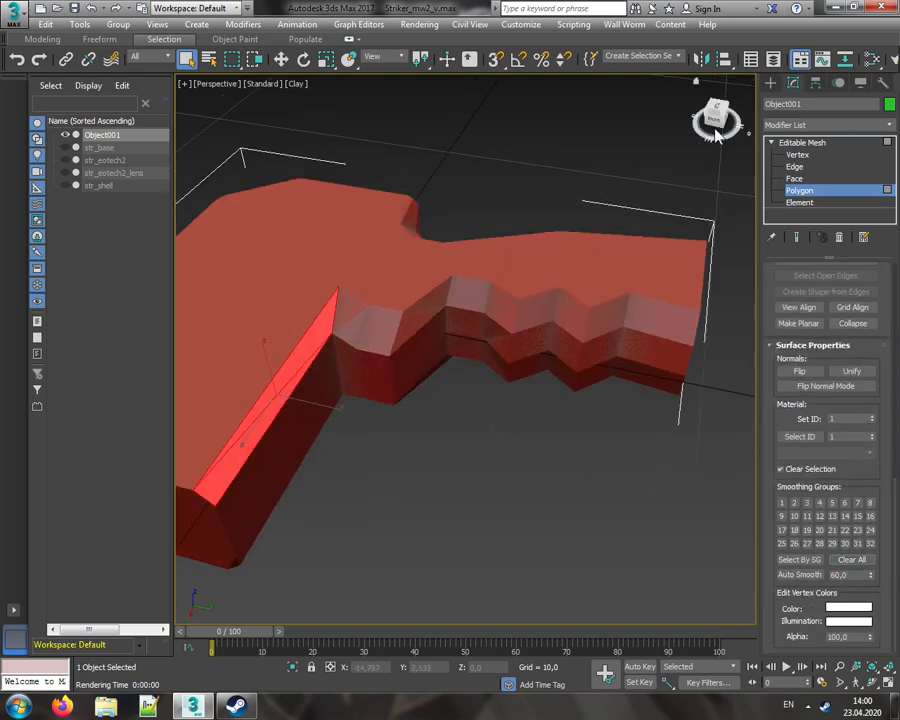
left_click_drag(708, 118, 706, 82)
middle_click_drag(508, 488, 515, 411, "alt")
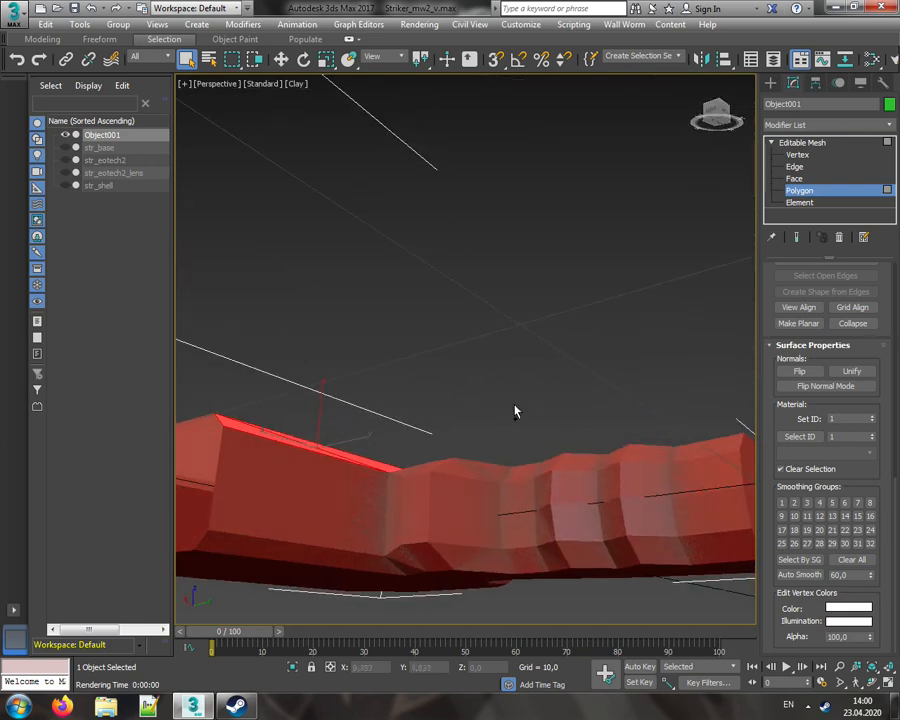
left_click(338, 563, "ctrl")
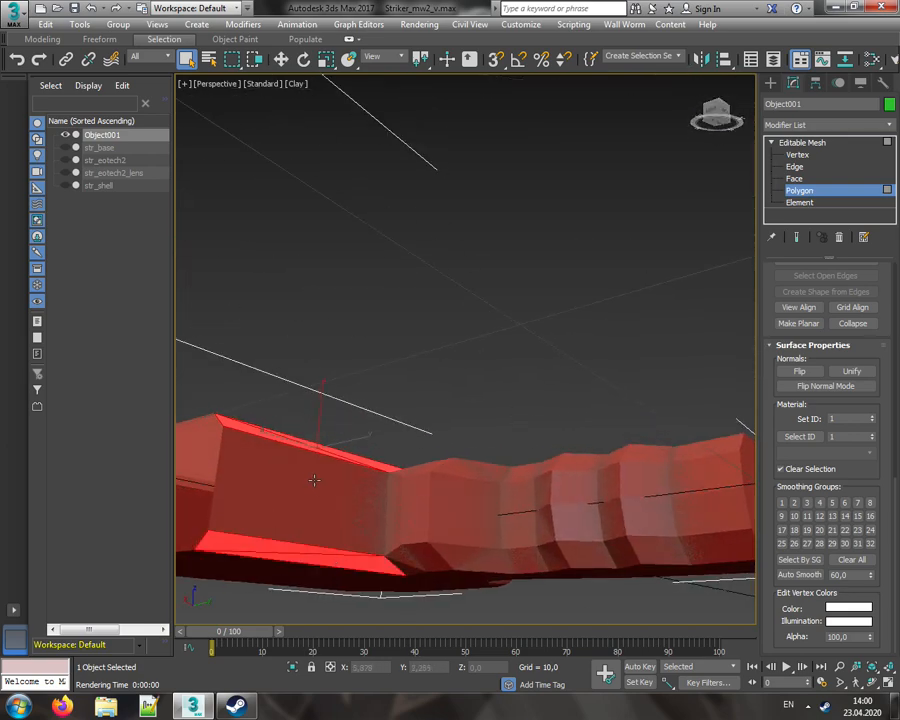
left_click(340, 482, "ctrl")
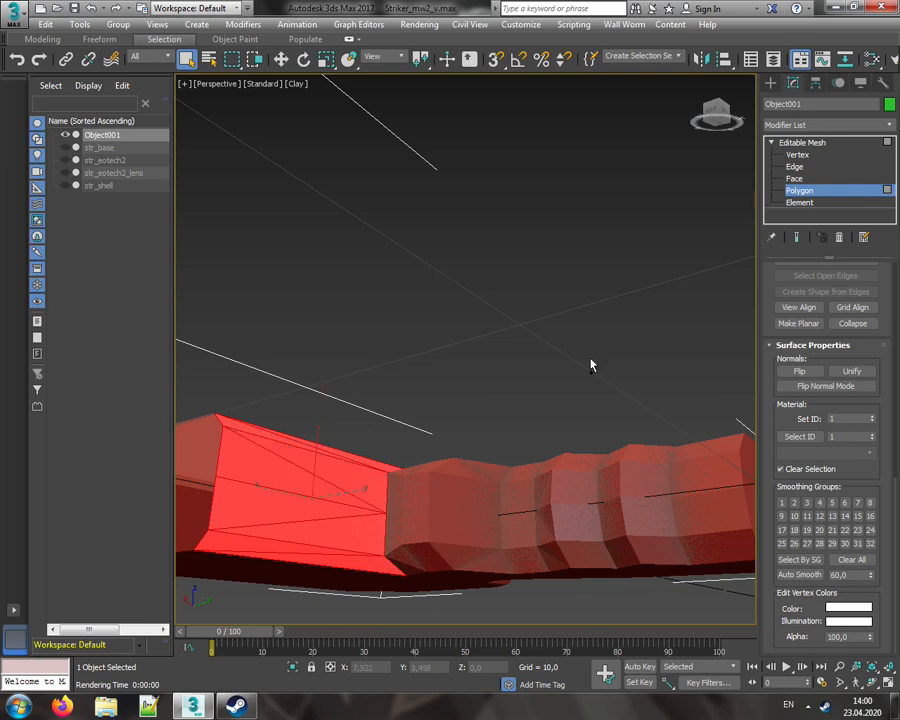
middle_click_drag(590, 366, 513, 269, "alt")
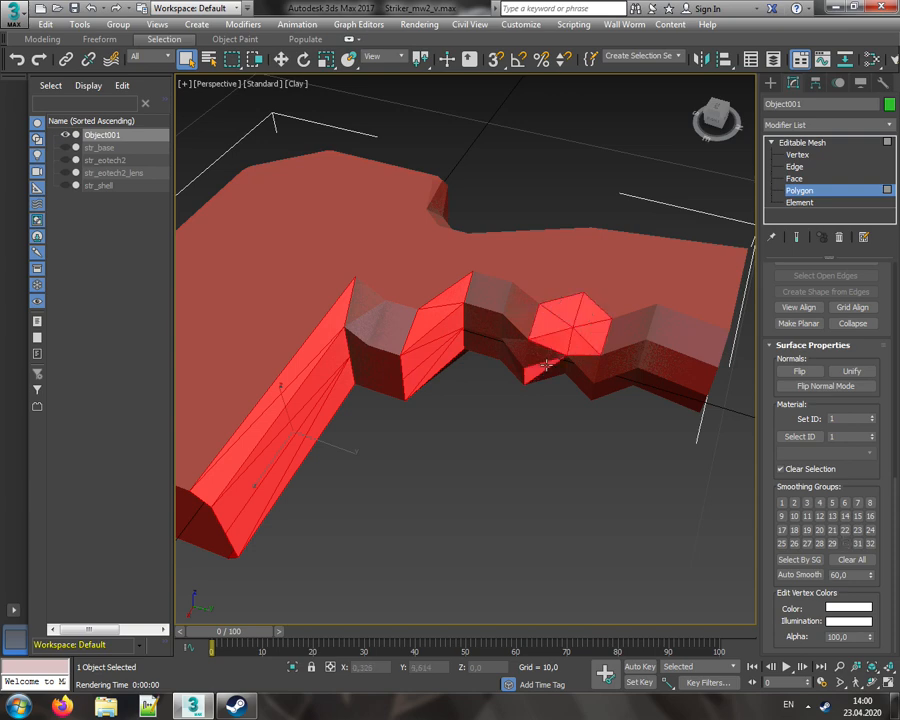
- Add polygons across the grip's middle finger groove to the selection and undo the stray region pick
left_click(716, 107)
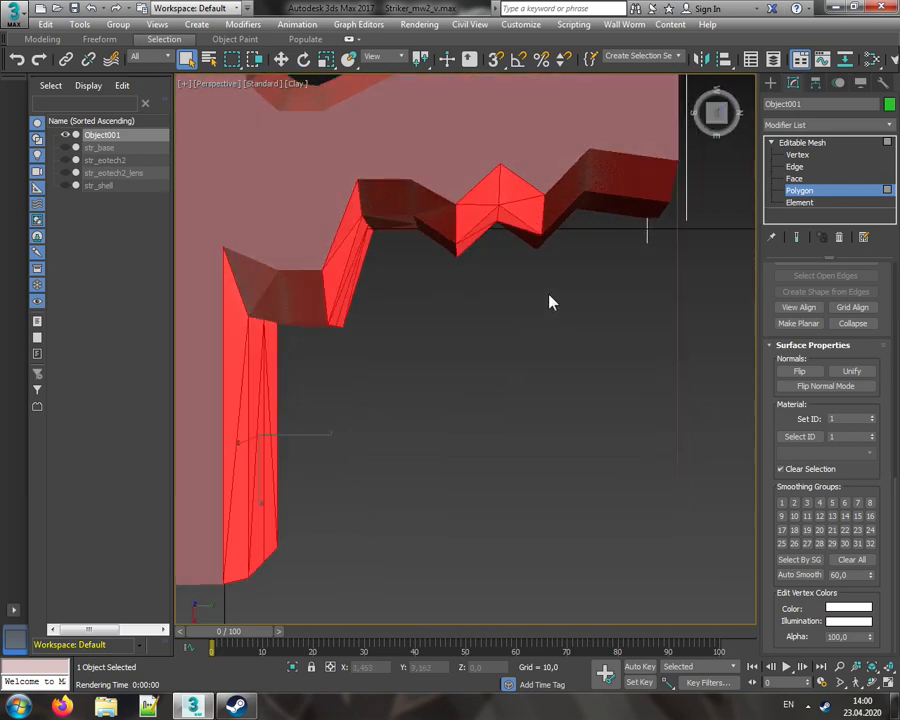
middle_click_drag(549, 290, 542, 358)
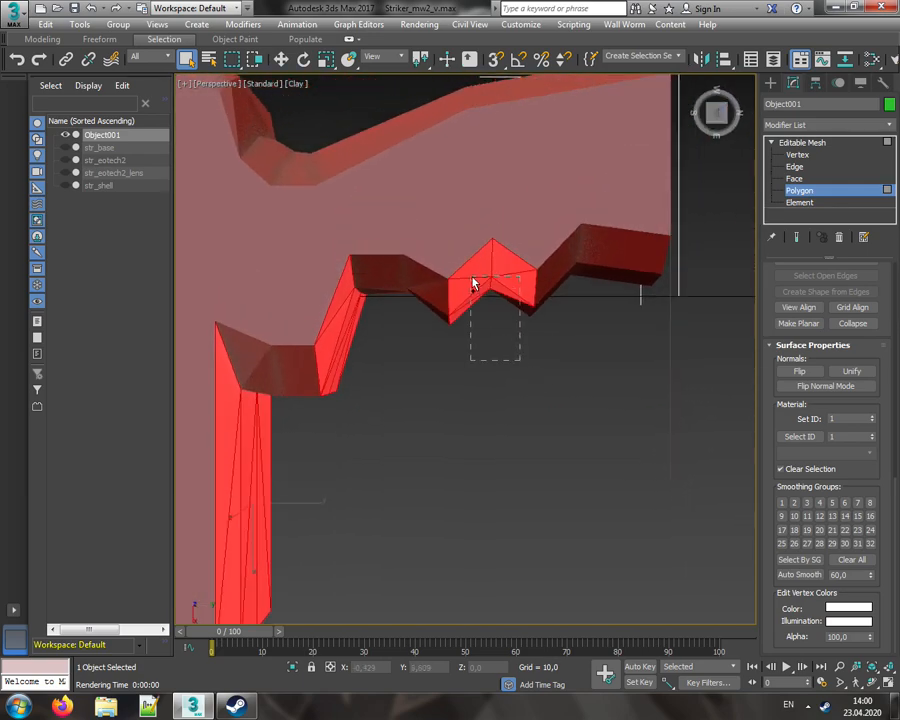
left_click_drag(718, 114, 668, 24)
middle_click_drag(642, 275, 537, 366, "alt")
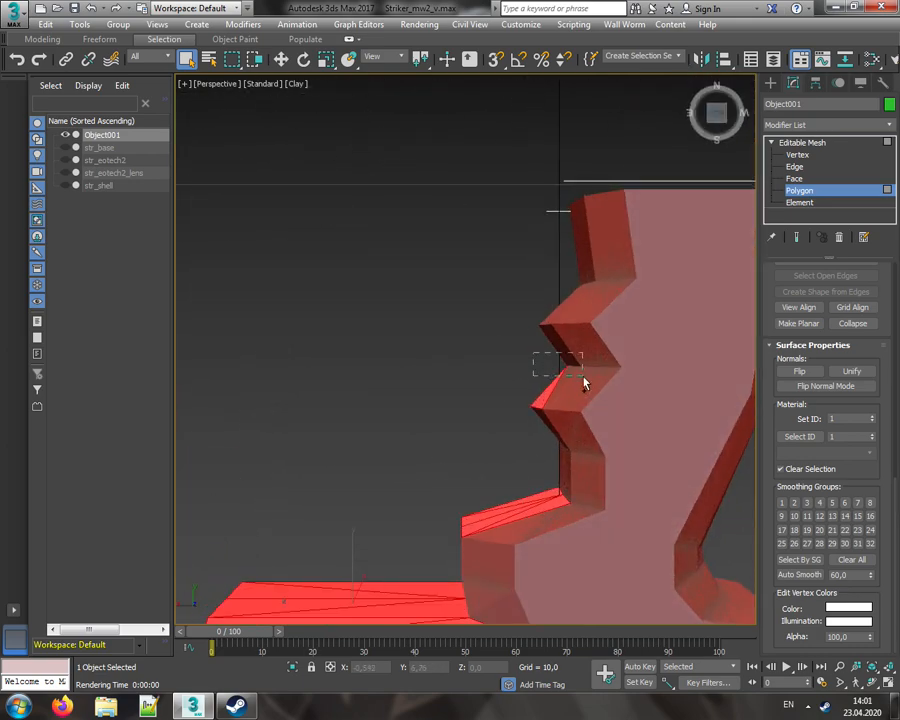
left_click_drag(533, 355, 585, 383)
left_click_drag(714, 102, 710, 147)
key("ctrl+z")
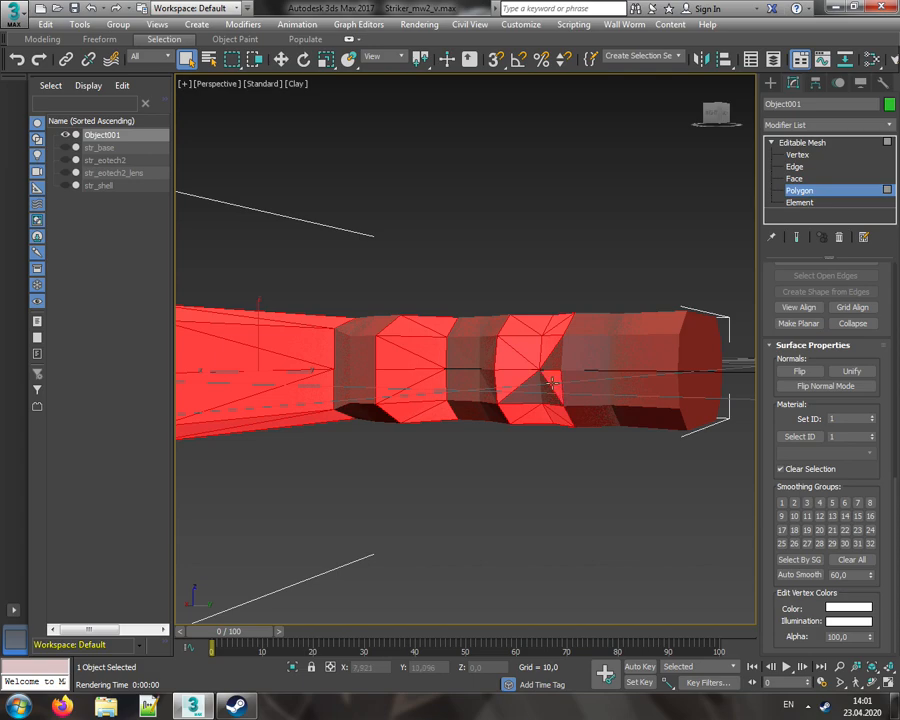
- Add the grip's end cap polygons to the selection and assign smoothing group 2
mouse_move(718, 114)
left_mouse_down()
mouse_move(718, 156)
mouse_move(704, 165)
mouse_move(714, 114)
left_mouse_up()
middle_click_drag(604, 328, 470, 268)
scroll(555, 332, "down", 1)
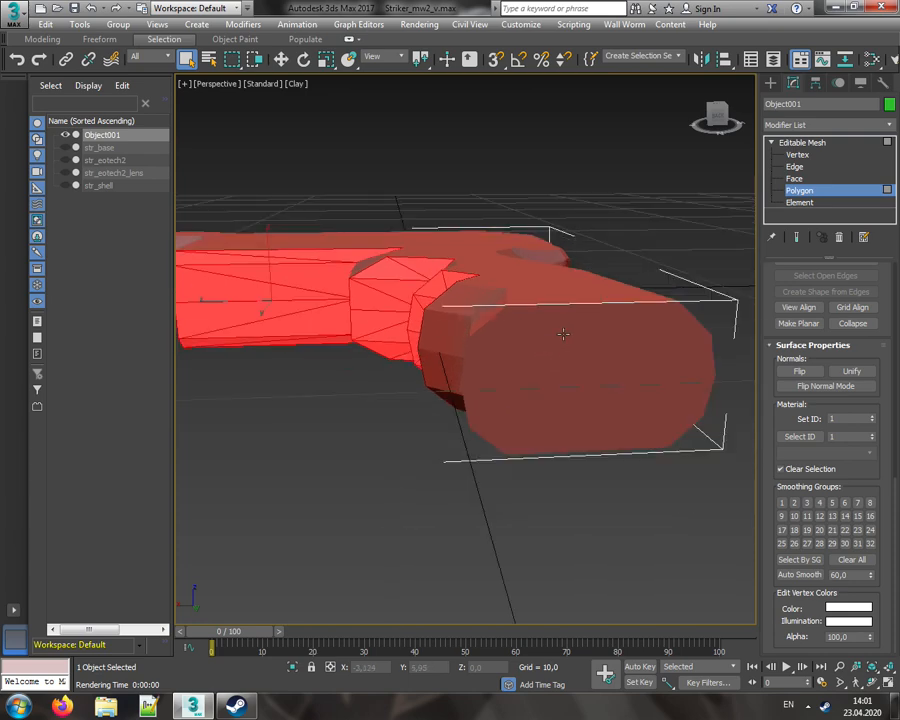
left_click(537, 323, "ctrl")
left_click(564, 403, "ctrl")
left_click(567, 434, "ctrl")
left_click(651, 392, "ctrl")
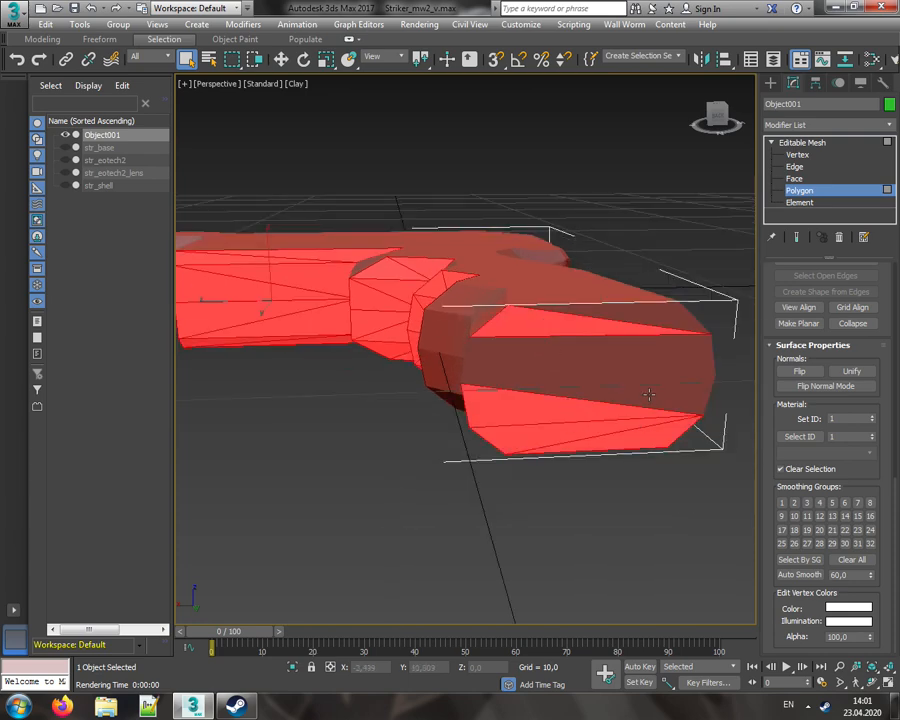
left_click(796, 503)
- Start selecting the recess polygons between the frame and the grip's first finger ridge, and undo the stray side-face picks
left_click_drag(713, 134, 780, 157)
middle_click_drag(297, 263, 381, 330)
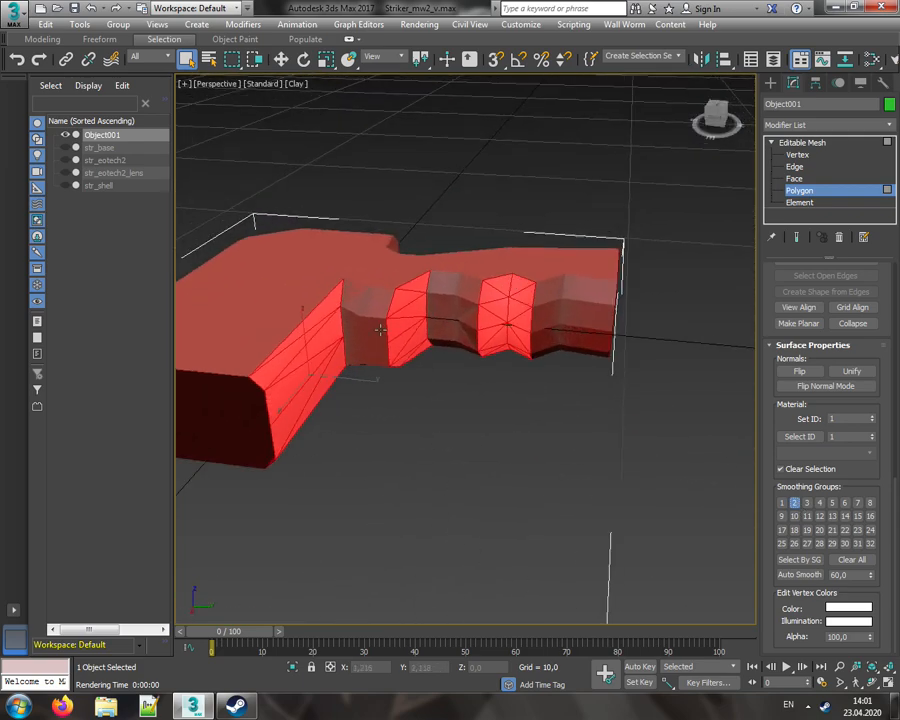
left_click(350, 291)
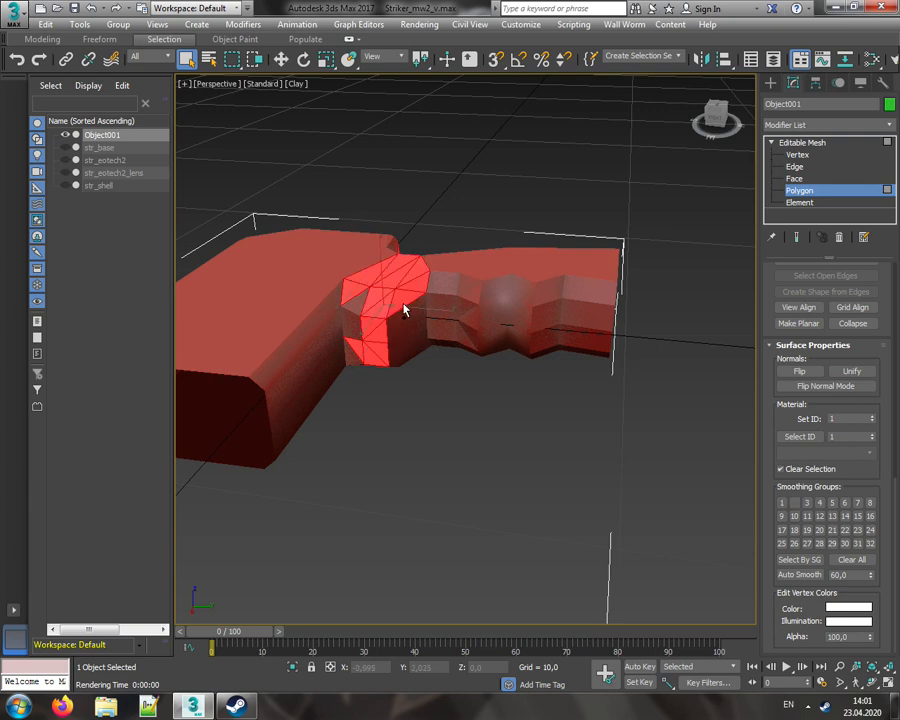
left_click(333, 340, "ctrl")
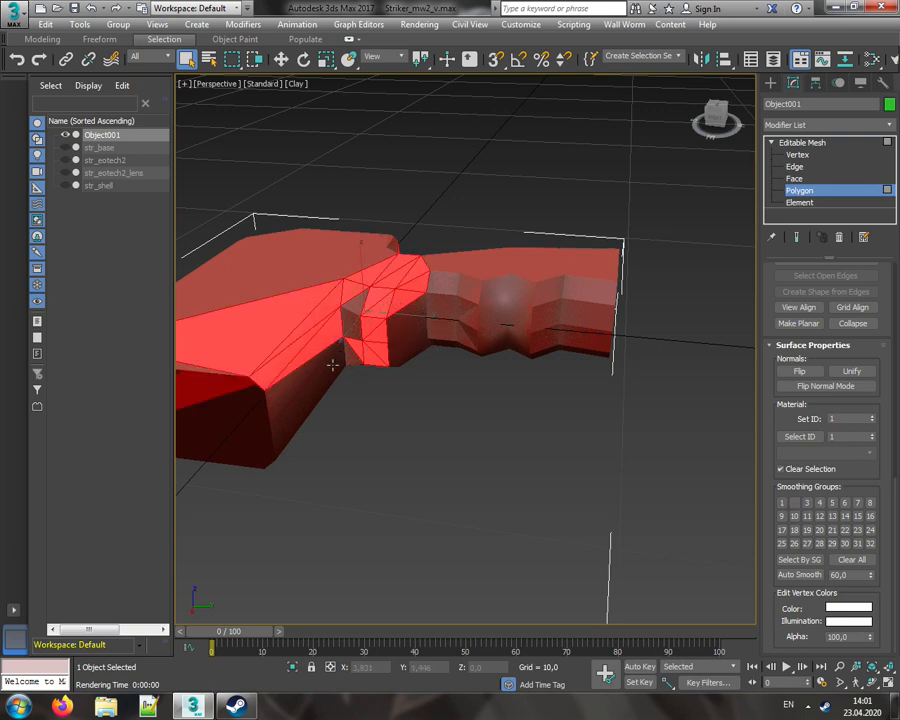
left_click_drag(304, 282, 313, 320, "ctrl")
left_click(309, 415, "ctrl")
left_click(299, 404, "ctrl")
key("ctrl+z")
key("ctrl+z")
key("ctrl+z")
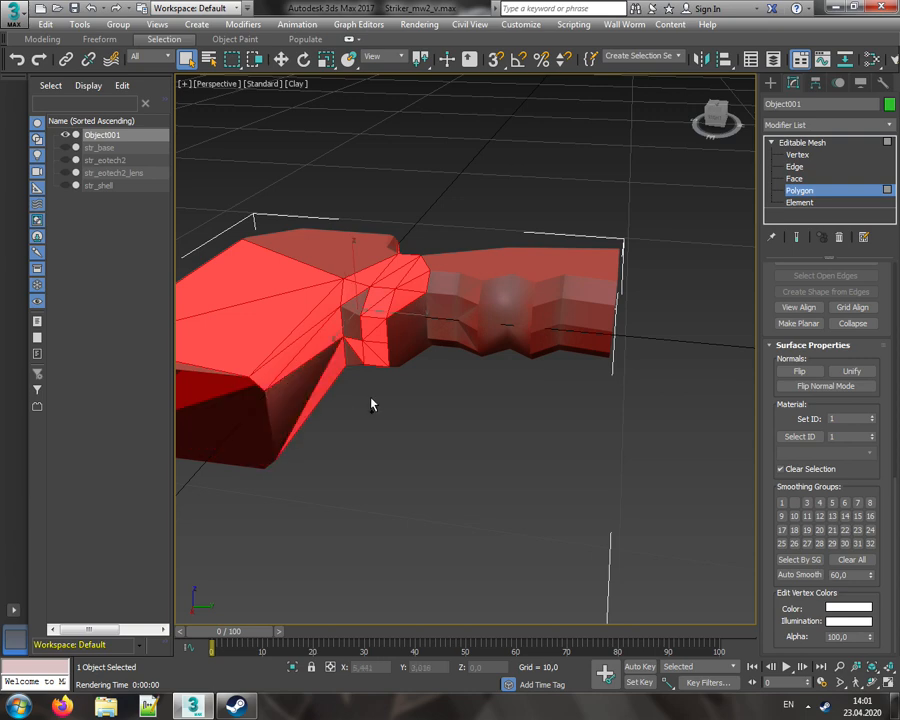
key("ctrl+z")
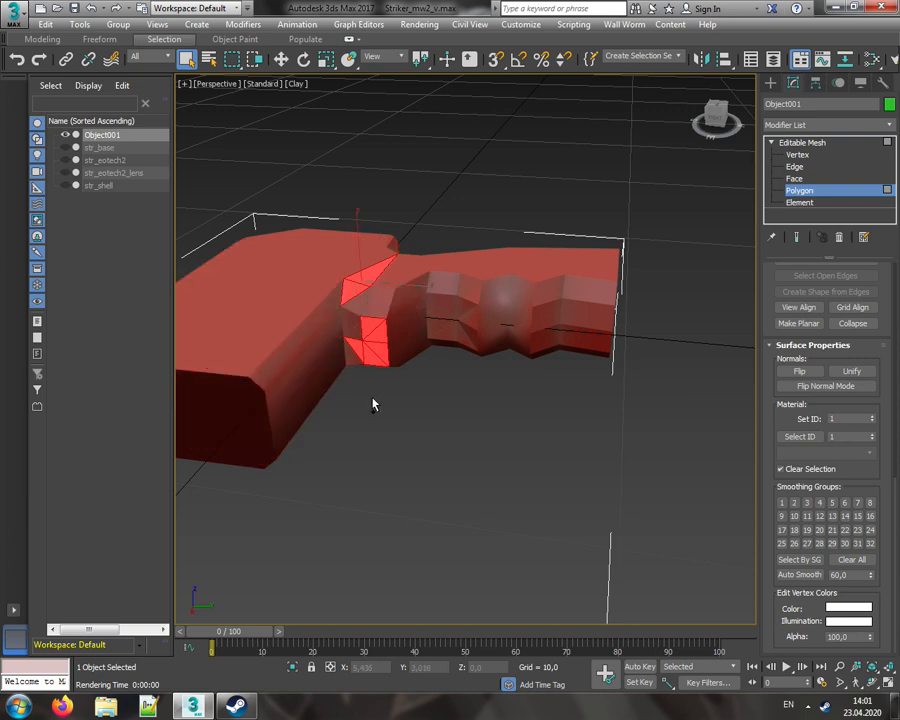
key("ctrl+z")
key("ctrl+z")
- Add the remaining polygons around the recess directly below the frame to the selection, covering both bevelled sides
left_click(374, 331, "ctrl")
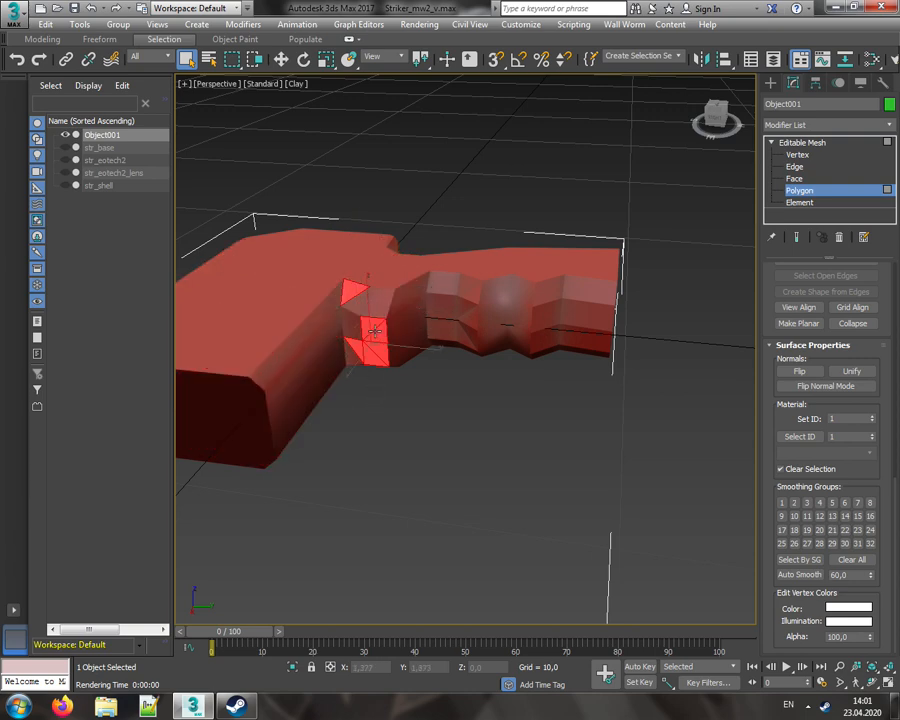
left_click(371, 307, "ctrl")
left_click(372, 299, "ctrl")
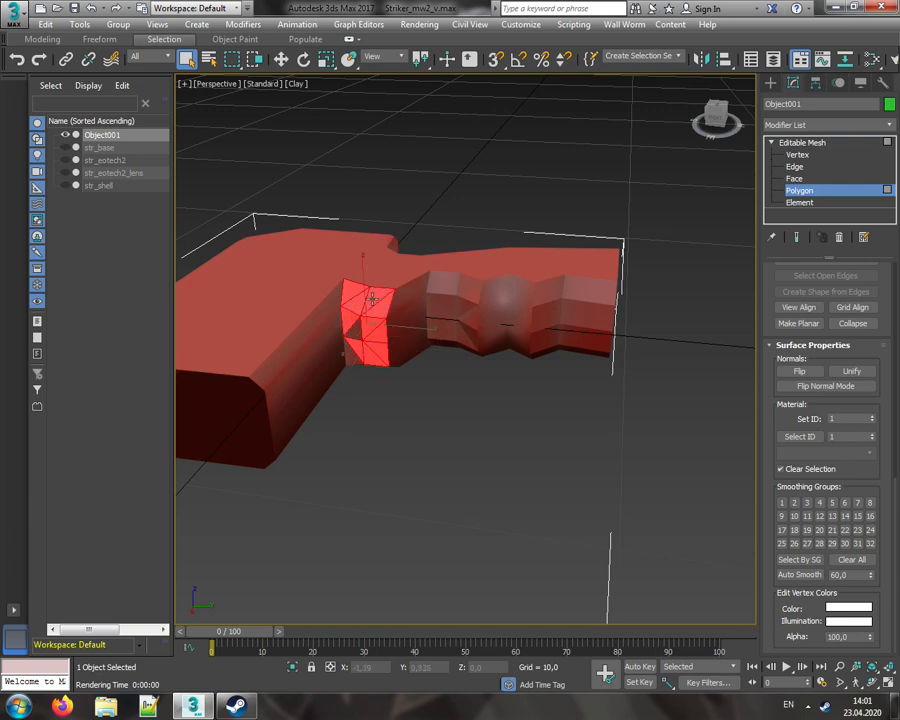
middle_click_drag(355, 330, 377, 467, "alt")
left_click(347, 470, "ctrl")
left_click(355, 478, "ctrl")
left_click(367, 476, "ctrl")
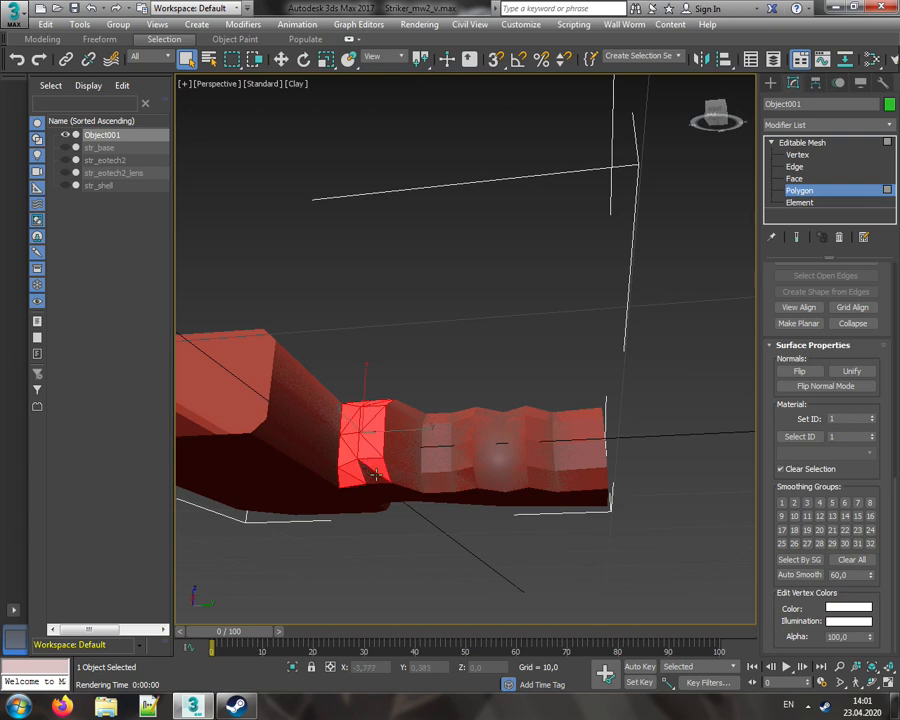
left_click(379, 467, "ctrl")
- Add the polygons across the grip's next finger groove, including both bevelled sides, to the selection
left_click(463, 476, "ctrl")
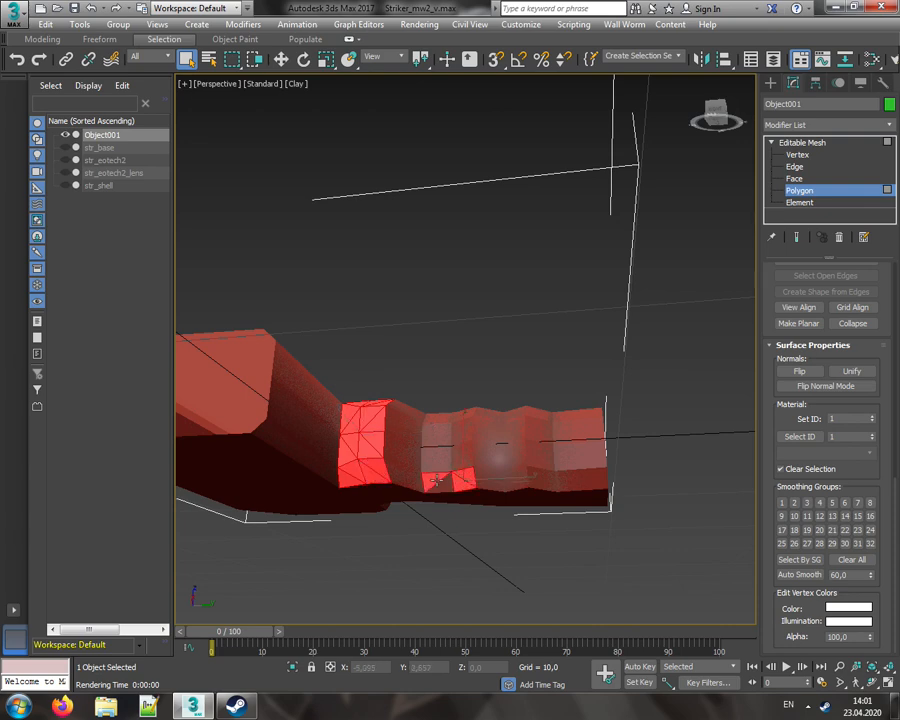
left_click(442, 438, "ctrl")
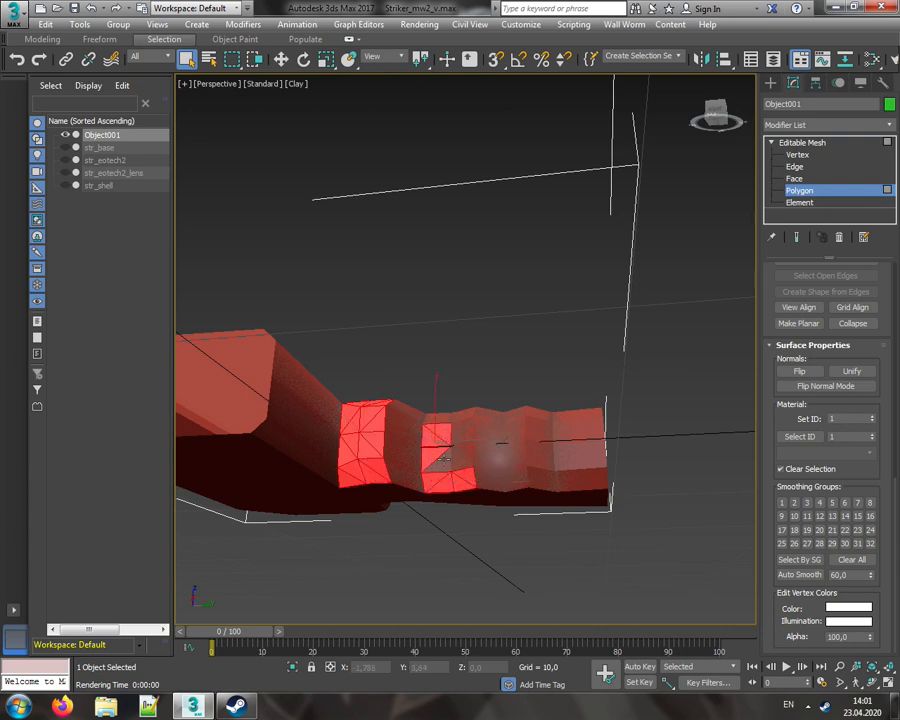
left_click(459, 460, "ctrl")
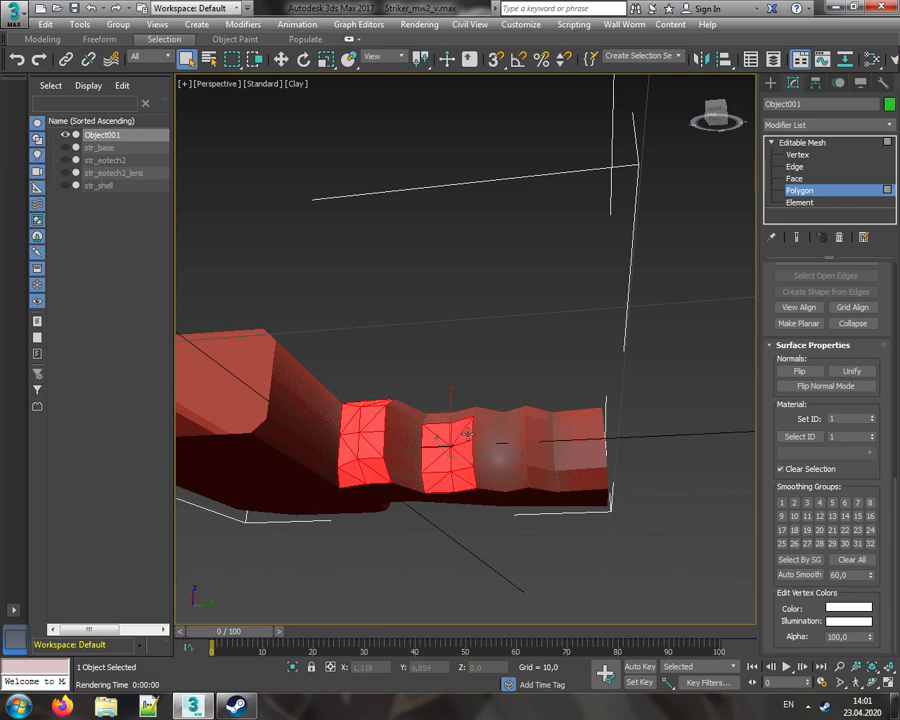
left_click_drag(715, 118, 727, 140)
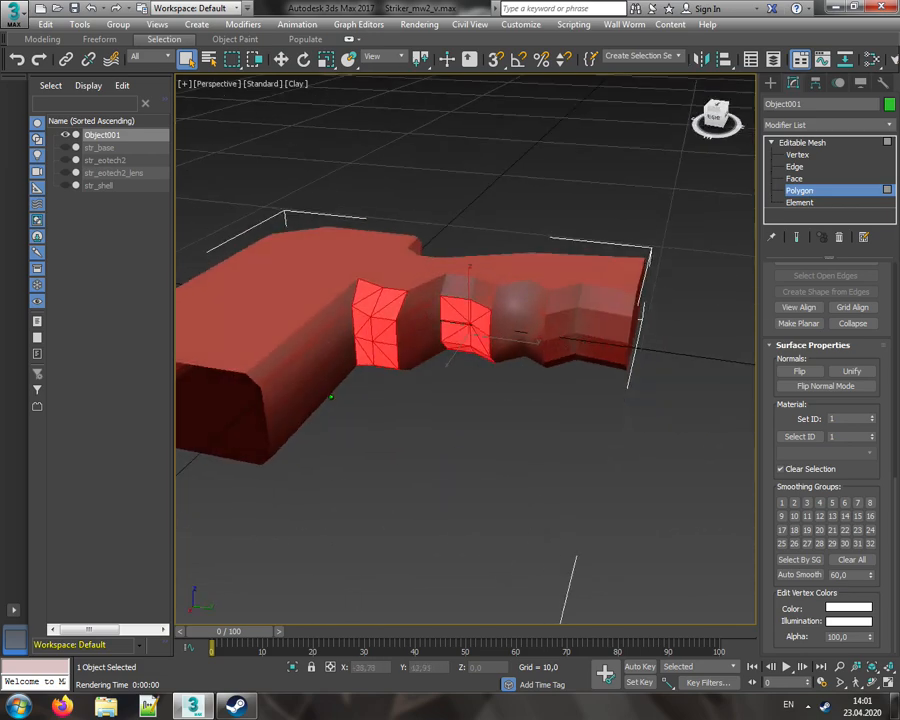
left_click(485, 298, "ctrl")
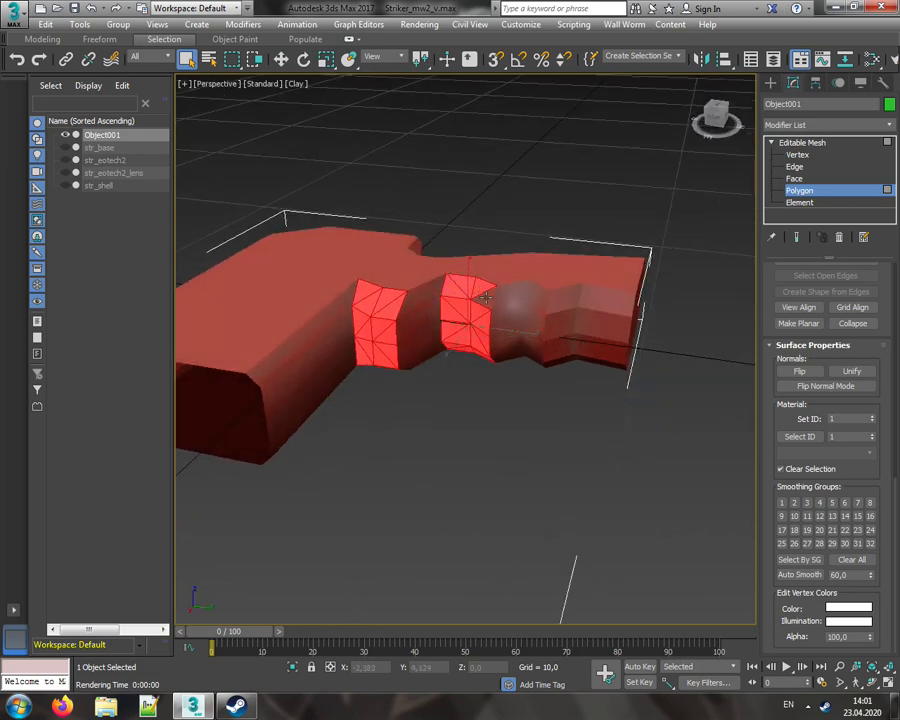
- Add the polygons of the grip's lowest front section to the selection, assign smoothing group 3 and deselect them
left_click(607, 330, "ctrl")
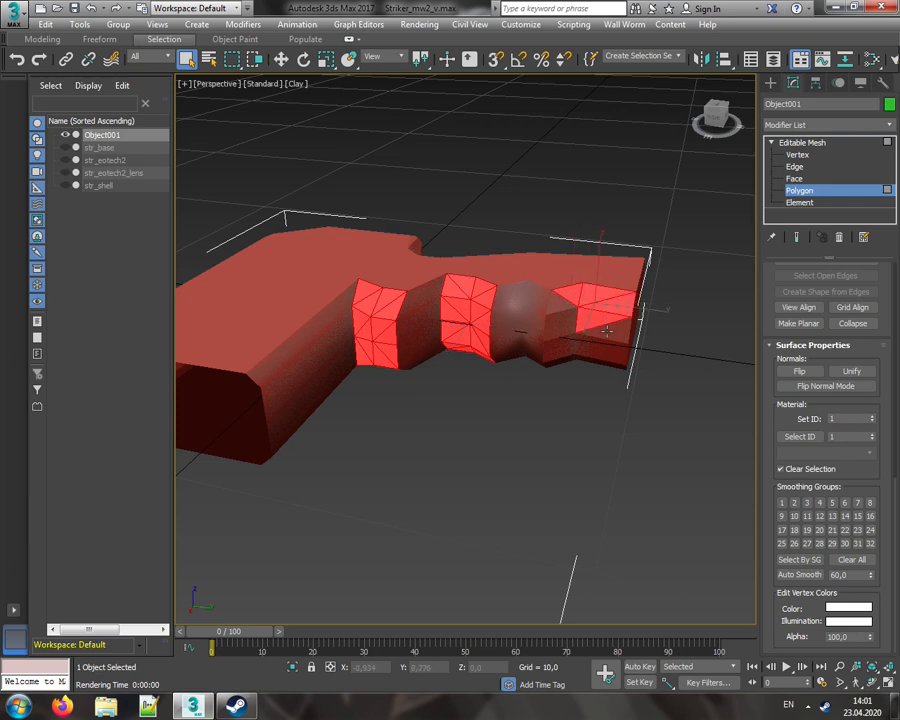
left_click(556, 343, "ctrl")
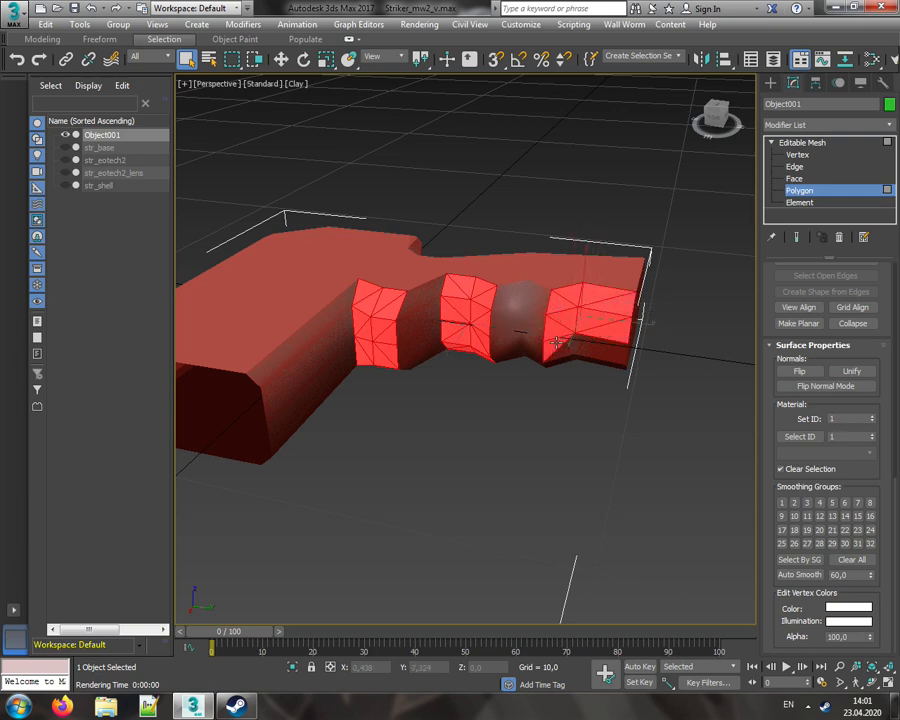
left_click(567, 348, "ctrl")
left_click(589, 346, "ctrl")
left_click(608, 348, "ctrl")
left_click_drag(716, 115, 705, 190)
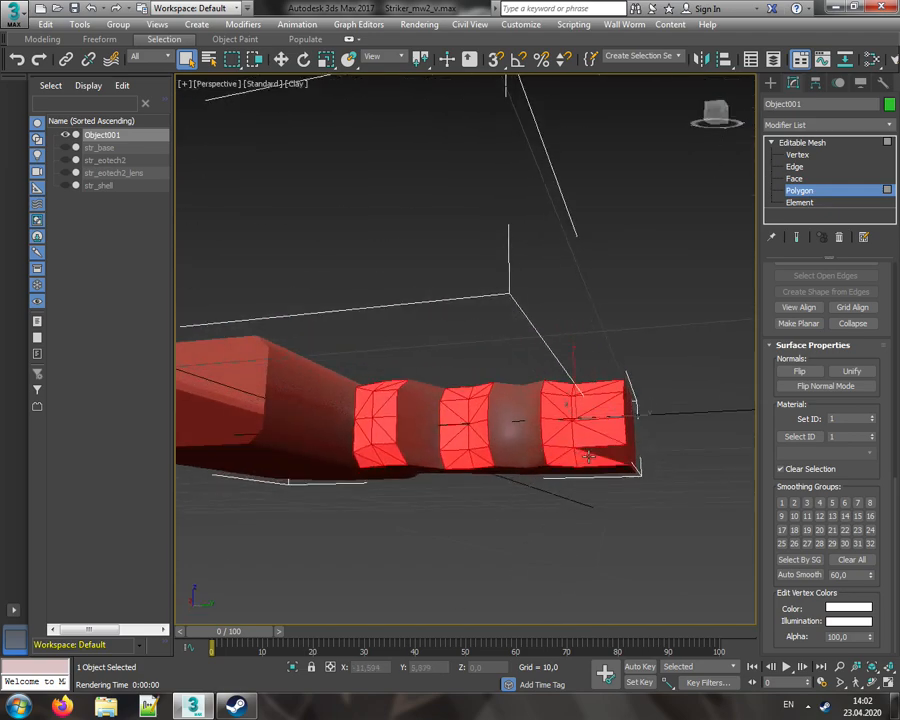
left_click_drag(722, 117, 686, 182)
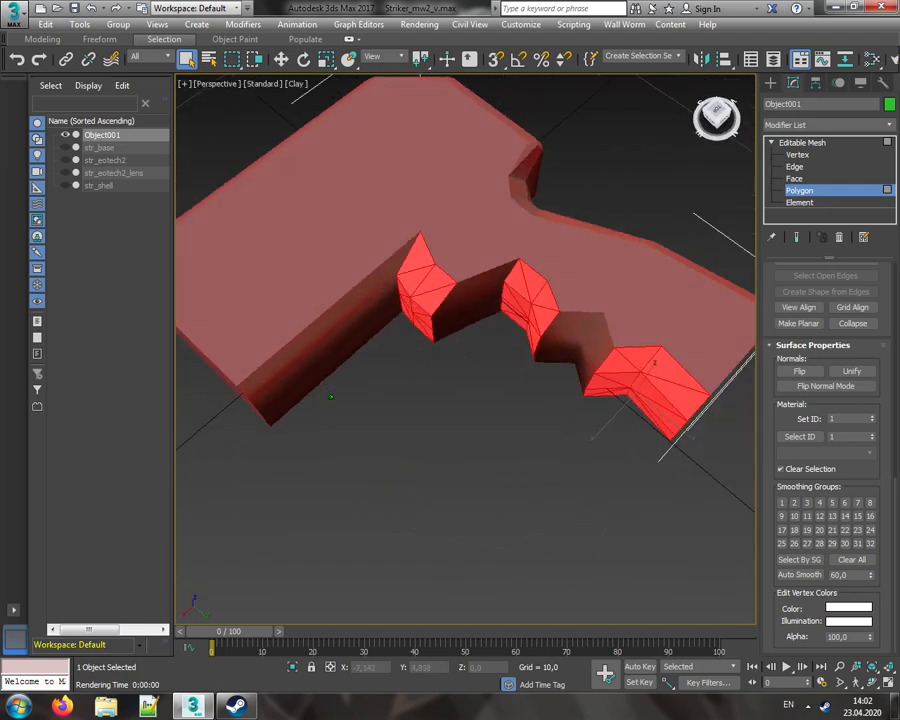
left_click(807, 503)
left_click(640, 440)
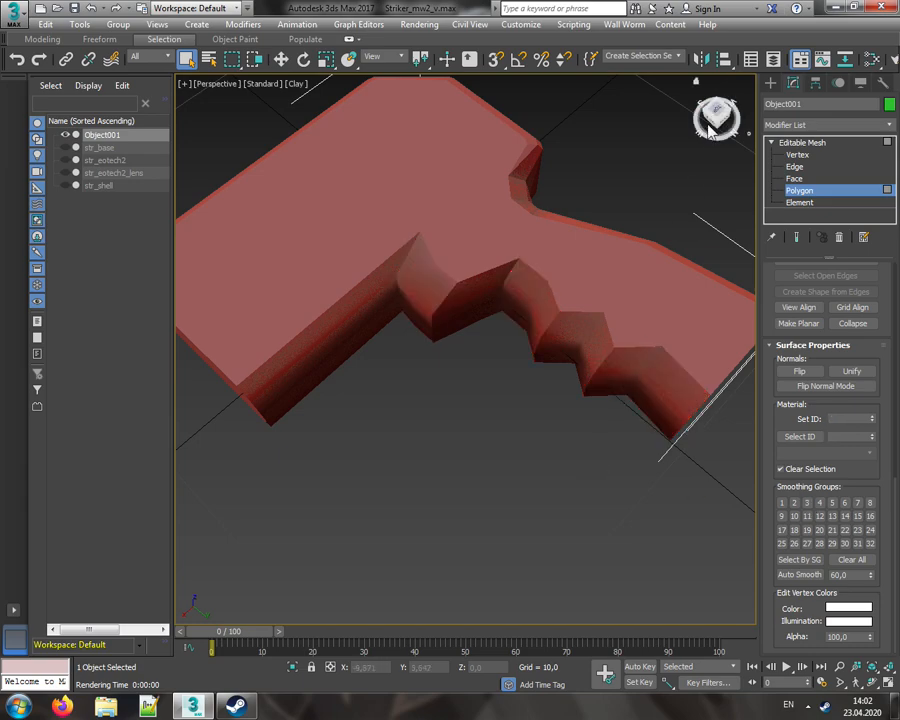
- Examine the shading of the finger grooves, end cap and back of the grip, checking the smoothing group of individual polygons
left_click_drag(709, 120, 724, 90)
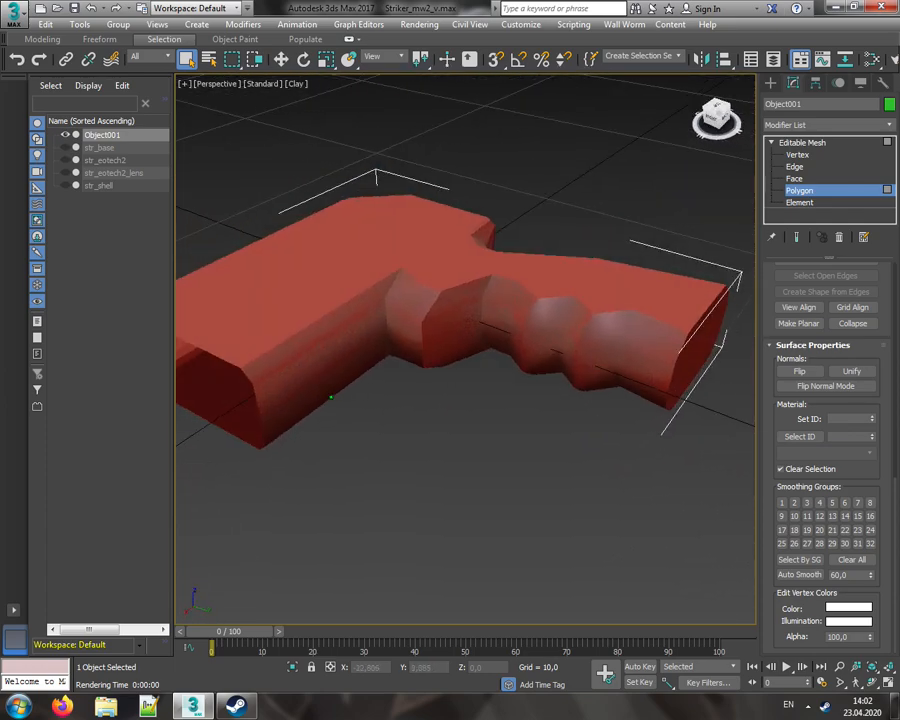
left_click(394, 327)
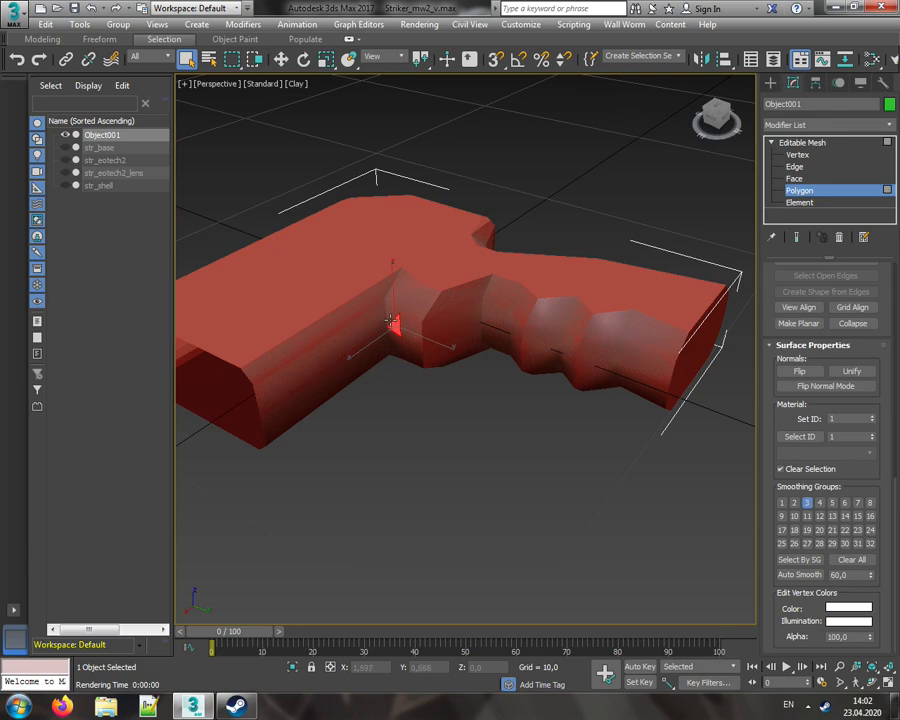
middle_click_drag(519, 407, 482, 505, "alt")
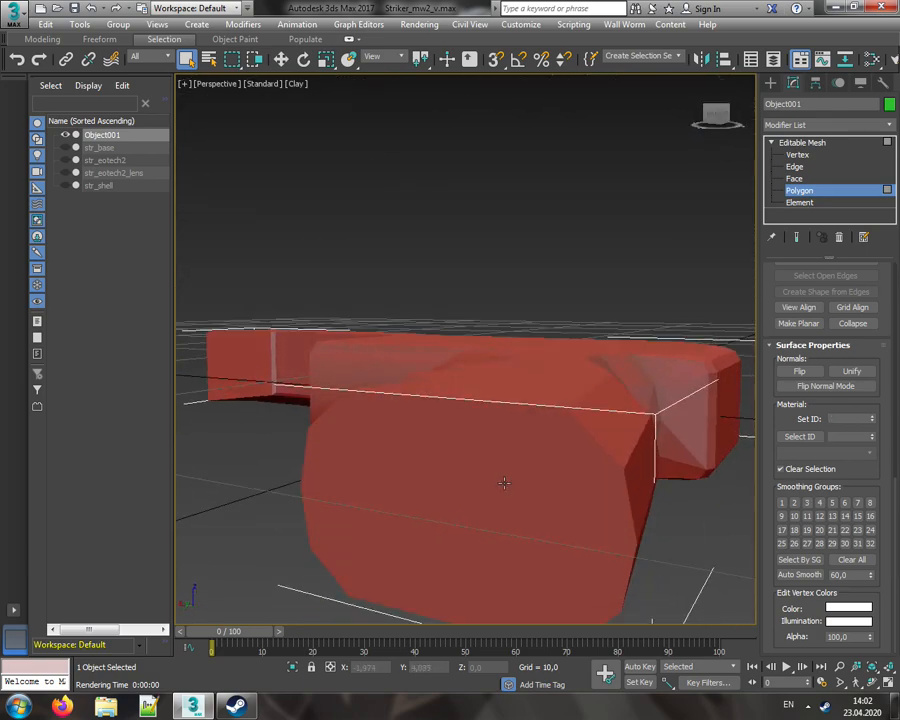
left_click(482, 510)
middle_click_drag(490, 462, 388, 398)
scroll(388, 398, "down", 3)
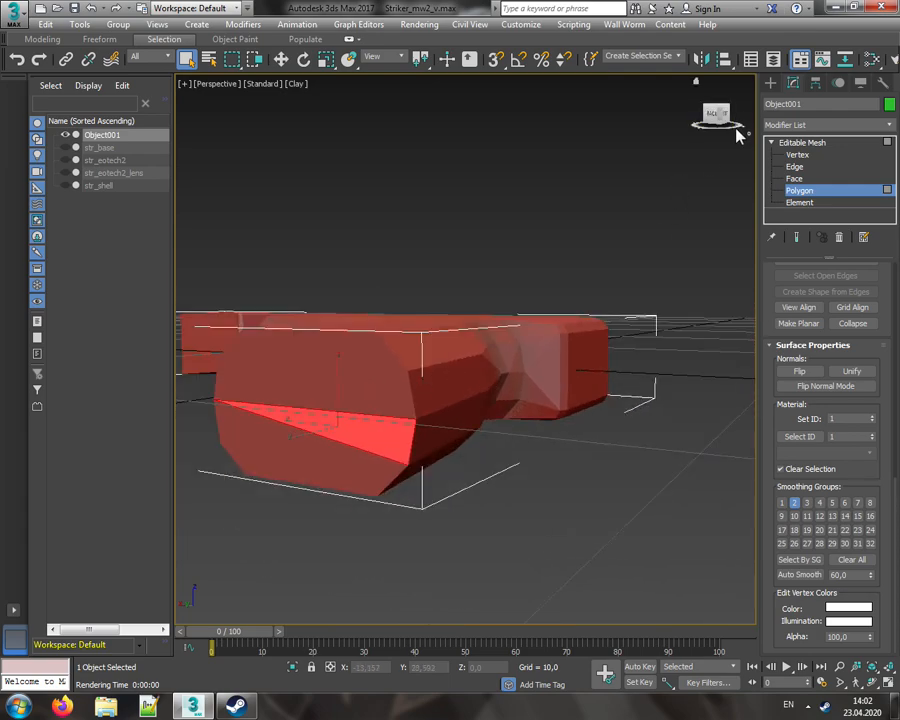
left_click_drag(716, 112, 642, 153)
middle_click_drag(446, 416, 635, 328)
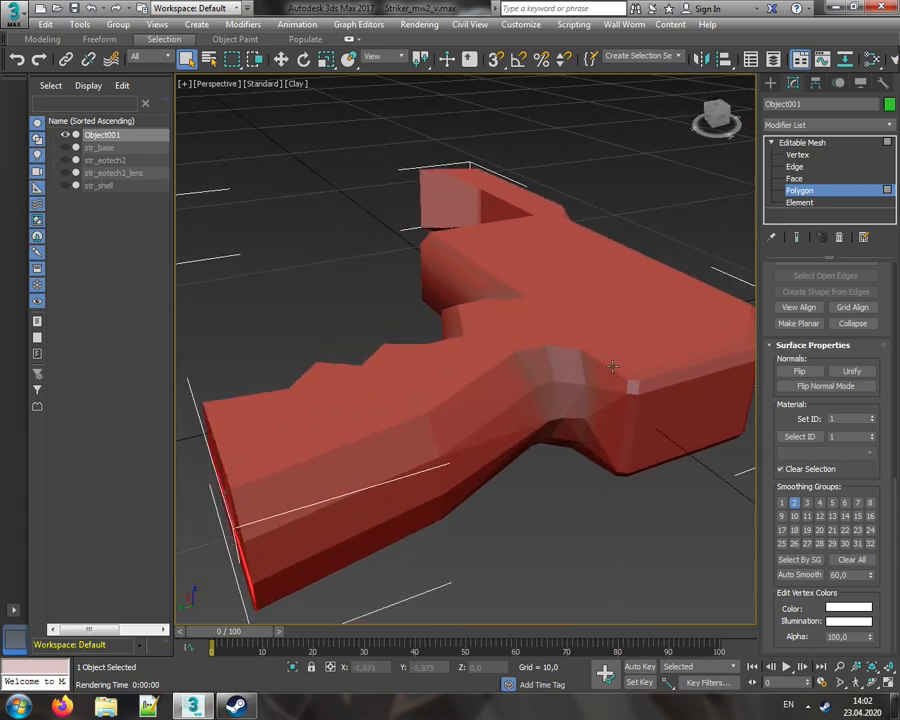
scroll(612, 367, "down", 5)
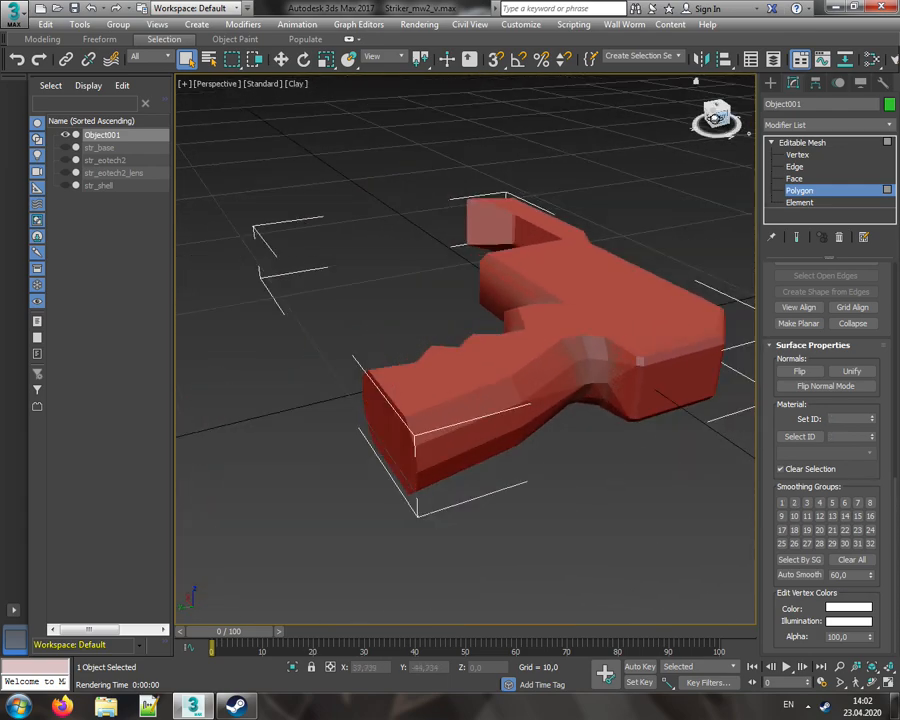
left_click_drag(715, 118, 488, 75)
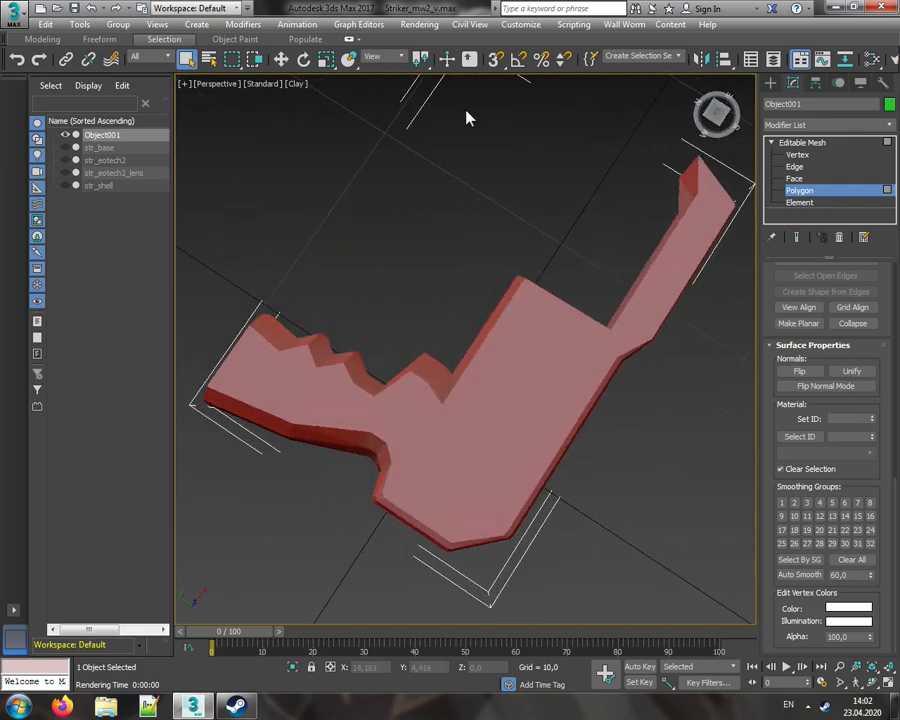
- Display edged faces over the clay shading in the perspective viewport
left_click(296, 86)
left_click(345, 227)
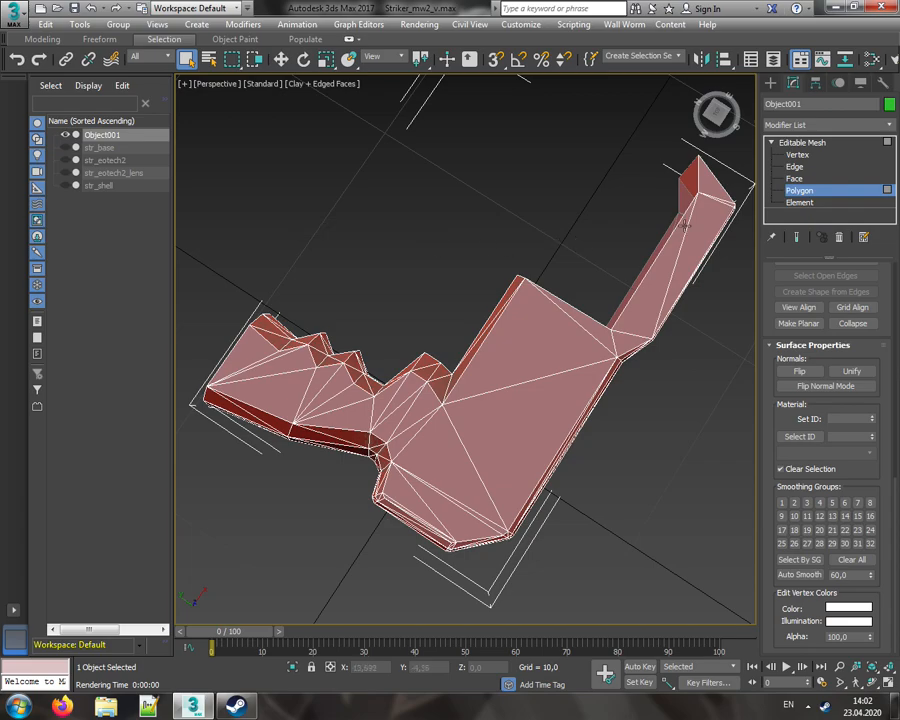
left_click_drag(714, 115, 850, 128)
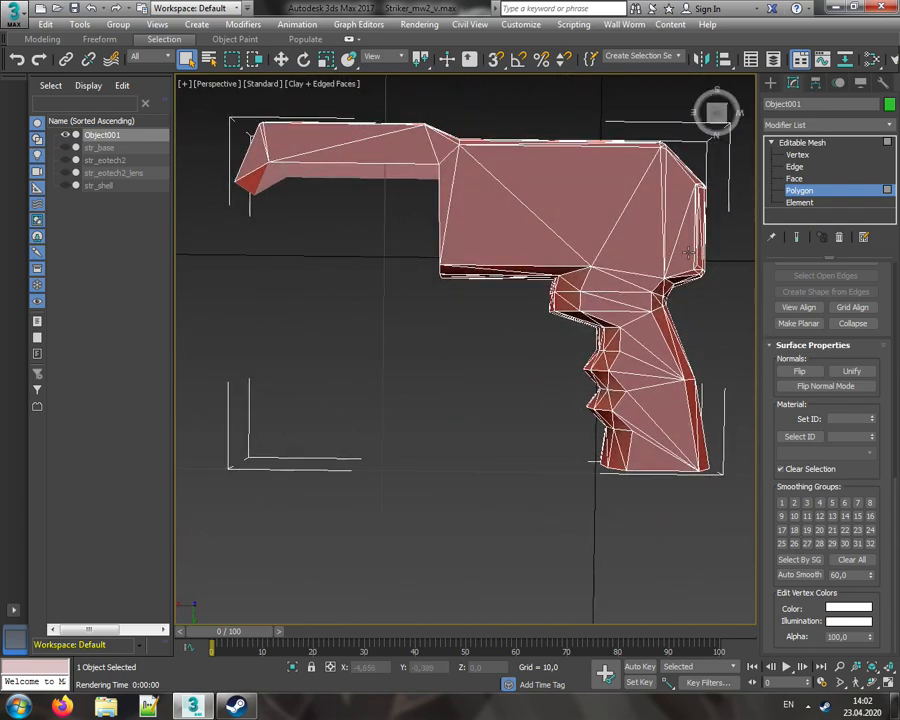
middle_click_drag(711, 428, 614, 455)
- Select the flat side polygons of the grip from its base up past the finger grooves
left_click(541, 484)
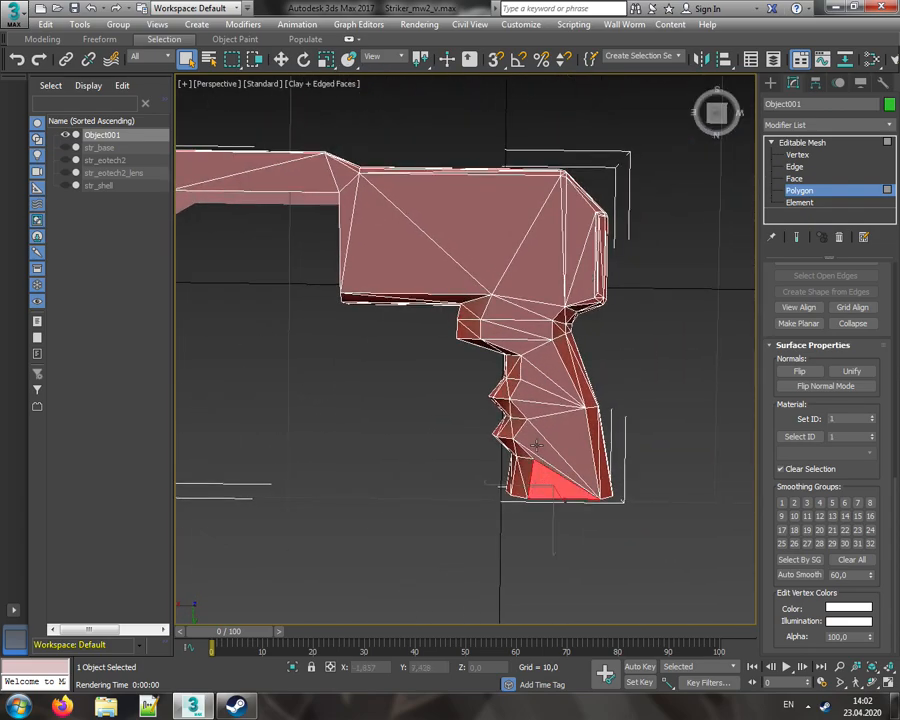
key("Delete")
left_click(541, 461)
left_click(542, 475, "ctrl")
left_click(543, 444, "ctrl")
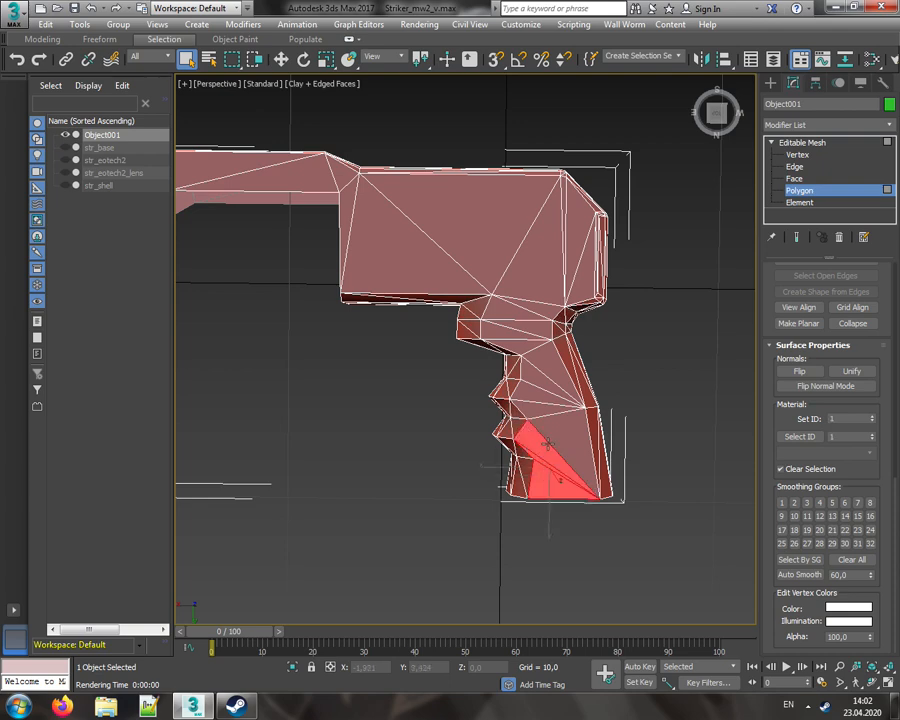
left_click(560, 435, "ctrl")
left_click(539, 411, "ctrl")
left_click(534, 383, "ctrl")
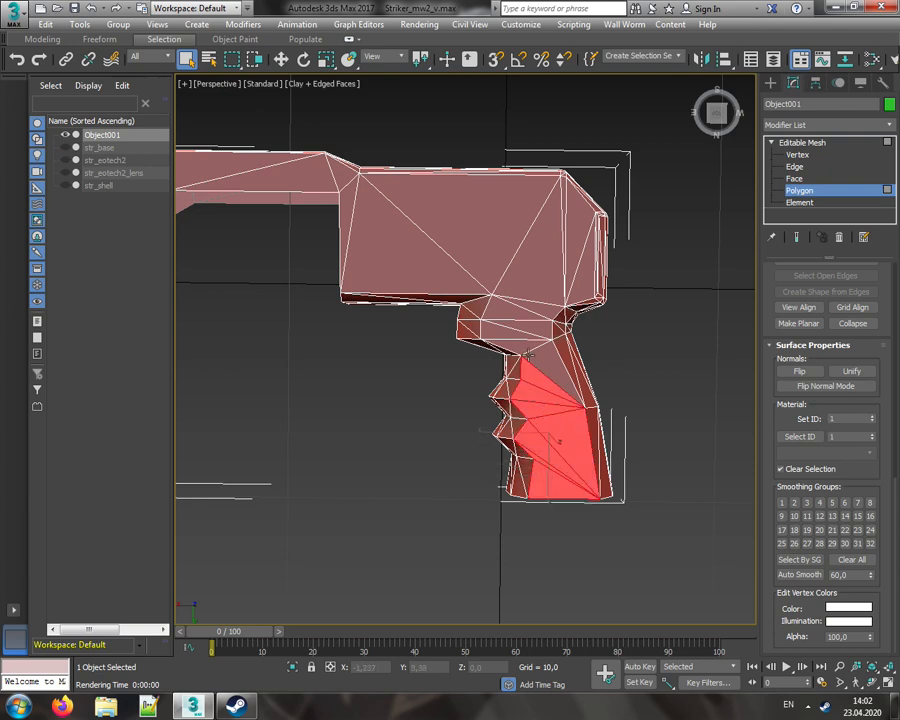
- Add the flat side polygons of the upper grip, up to where it joins the frame, to the selection
left_click(527, 345, "ctrl")
left_click(544, 358, "ctrl")
left_click(511, 332, "ctrl")
left_click(517, 325, "ctrl")
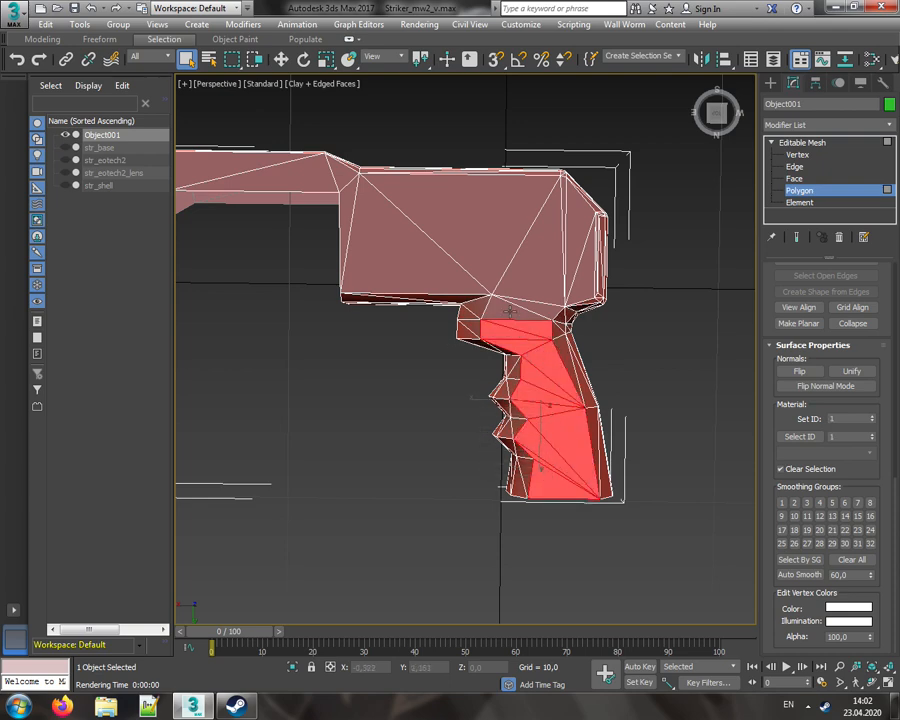
left_click(511, 311, "ctrl")
left_click(530, 305, "ctrl")
- Add the flat side polygons of the rear frame above the grip, including the thin strips by the back edge, to the selection
left_click(546, 279, "ctrl")
left_click(563, 186, "ctrl")
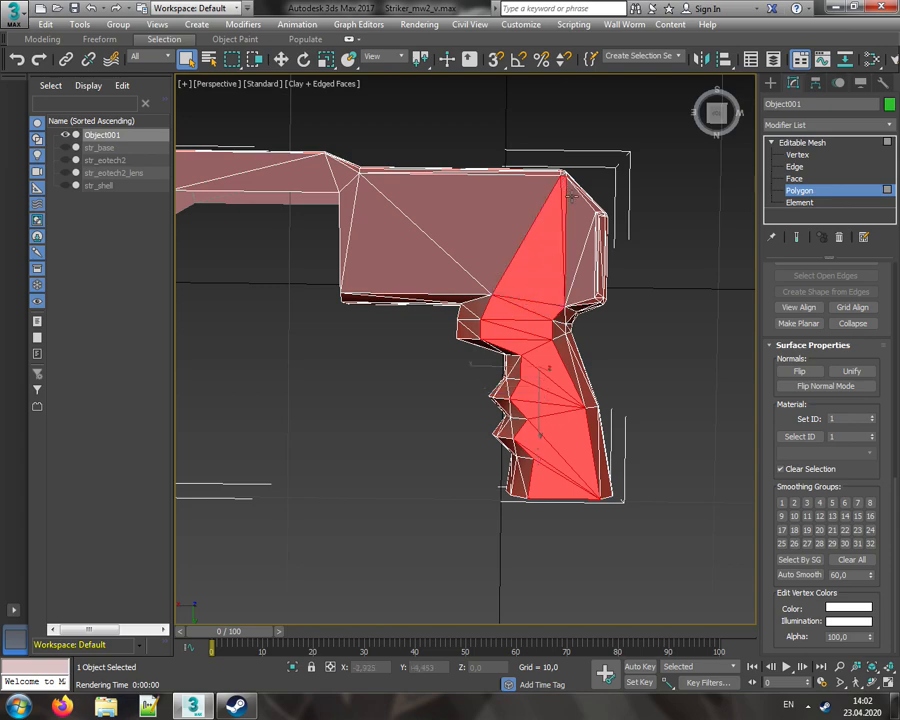
left_click(595, 255, "ctrl")
left_click(594, 278, "ctrl")
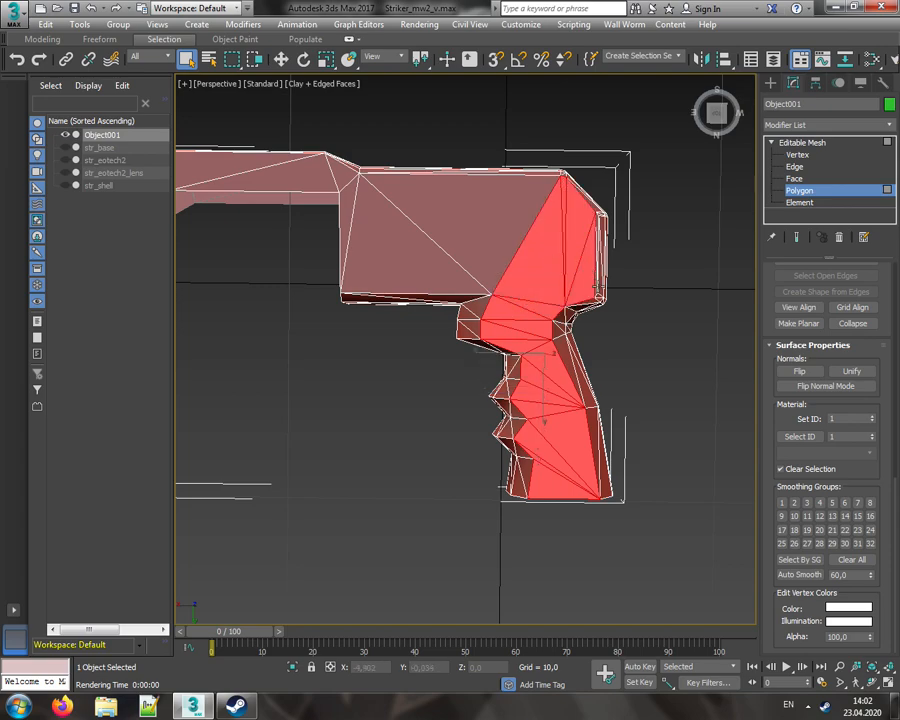
scroll(598, 289, "up", 5)
left_click(519, 252, "ctrl")
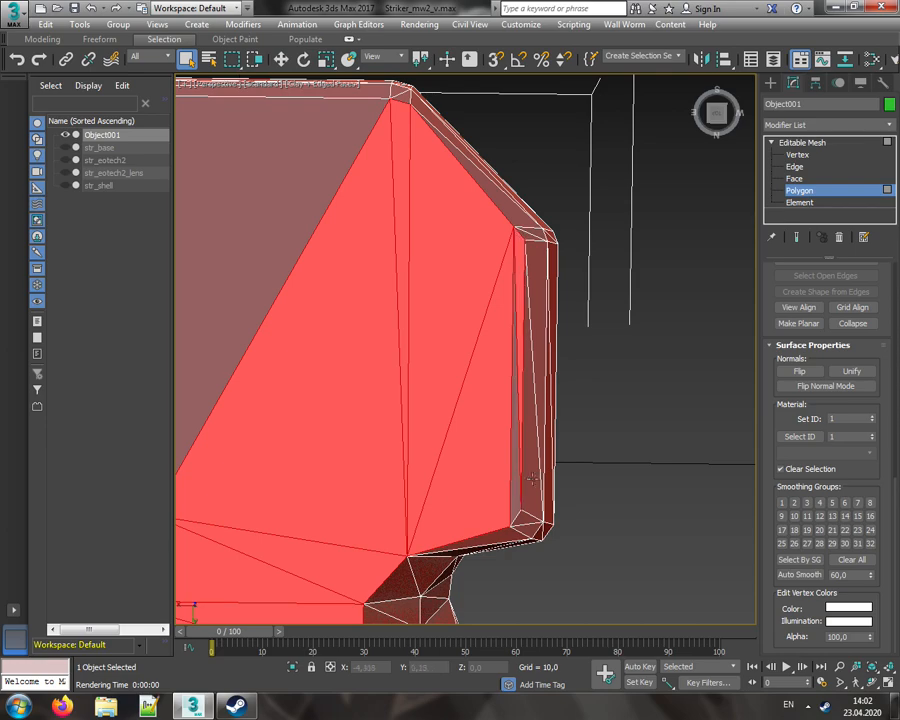
- Extend the selection across the flat side of the front frame and along the forward arm
middle_click_drag(513, 475, 392, 300, "alt")
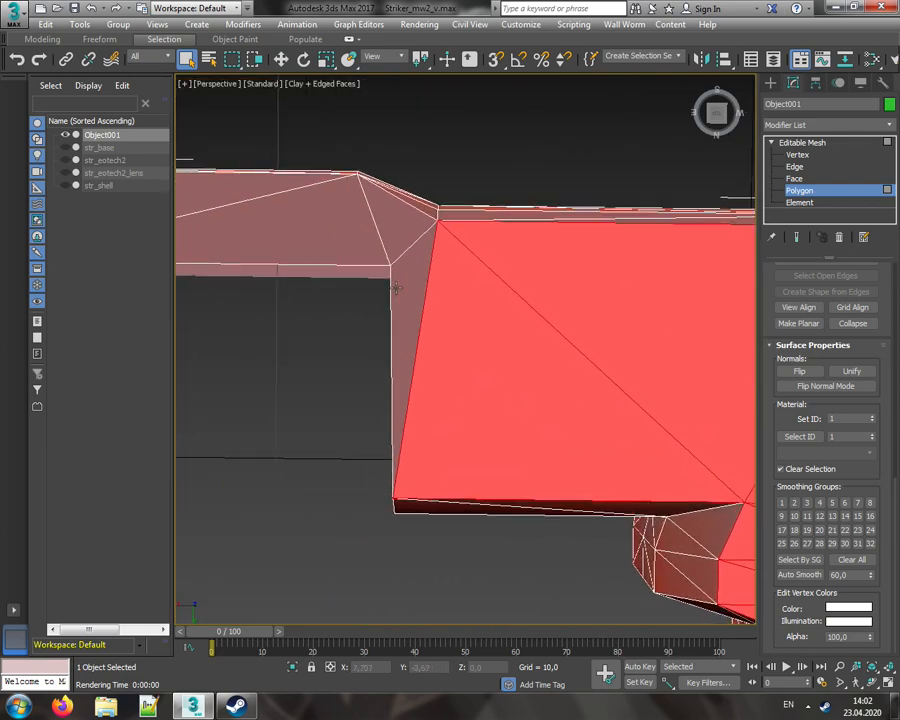
left_click(402, 286, "ctrl")
left_click(346, 225, "ctrl")
left_click(279, 193, "ctrl")
left_click(415, 226, "ctrl")
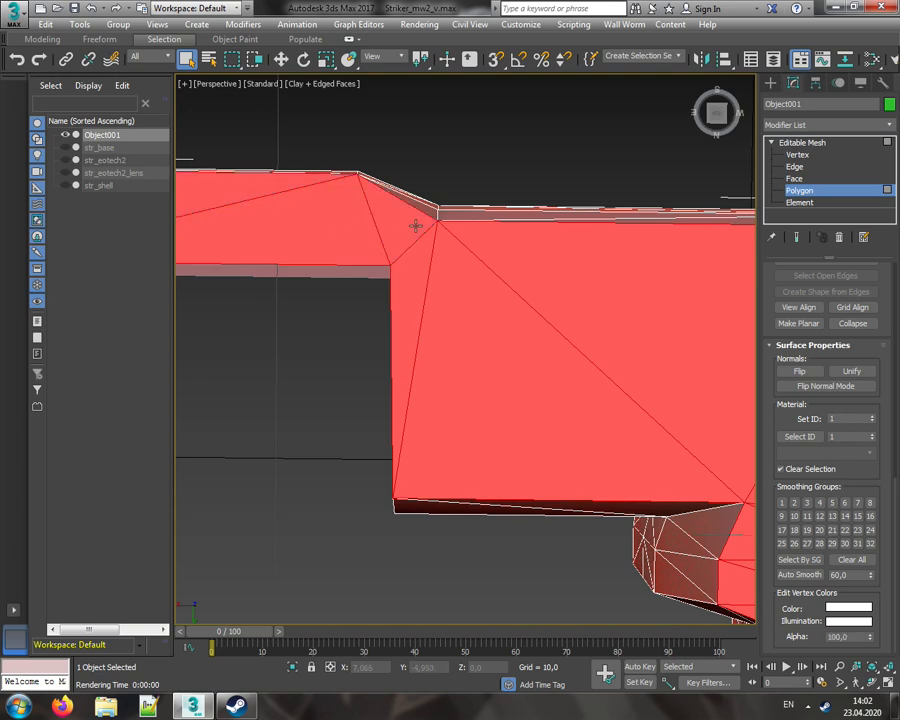
- Assign smoothing group 1 to the selected side polygons and return the deselected model to plain clay shading
middle_click_drag(415, 226, 373, 320, "alt")
middle_click_drag(287, 256, 603, 422, "alt")
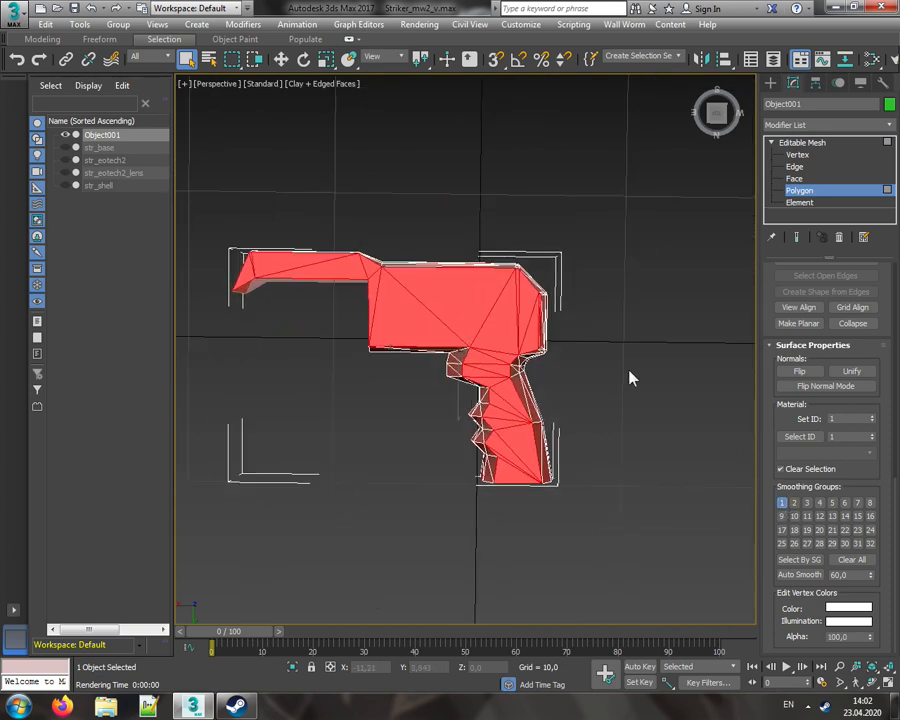
left_click(623, 373)
left_click(312, 84)
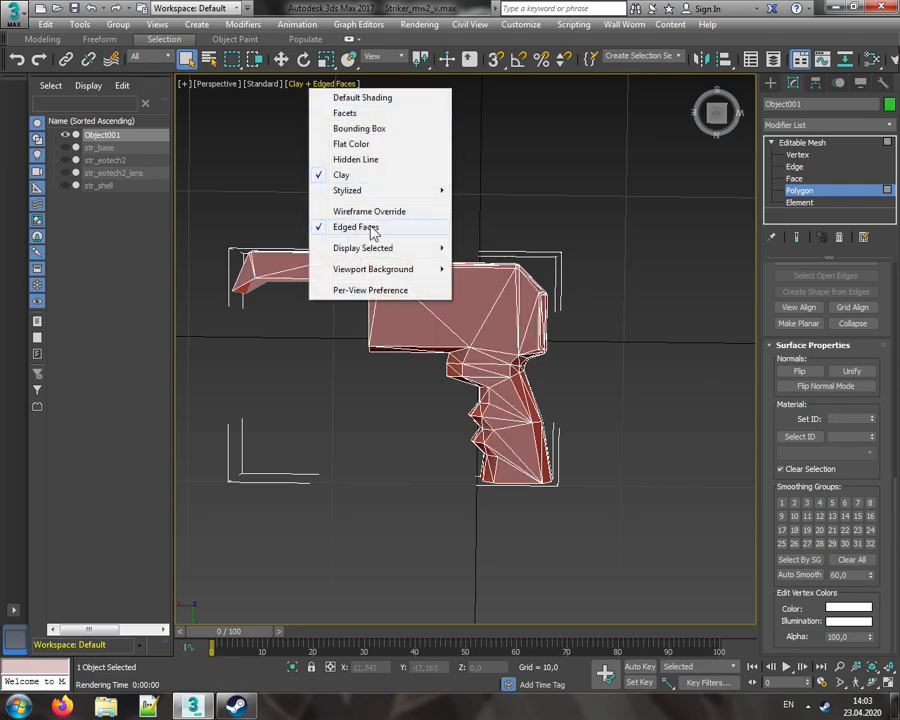
left_click(369, 229)
- Select the flat side polygons of the forward arm on the opposite side of the model, including its tip
mouse_move(716, 120)
left_mouse_down()
mouse_move(710, 165)
mouse_move(785, 165)
mouse_move(795, 135)
mouse_move(720, 220)
left_mouse_up()
middle_click_drag(392, 305, 392, 304, "alt")
left_click(277, 211)
left_click(291, 240, "ctrl")
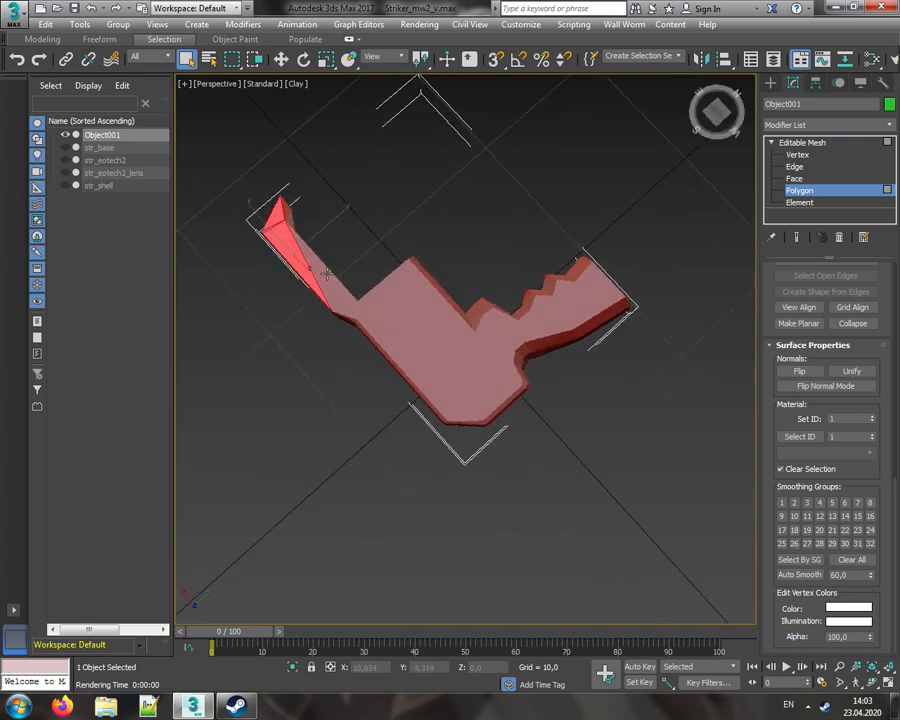
left_click(285, 249, "ctrl")
scroll(265, 227, "up", 5)
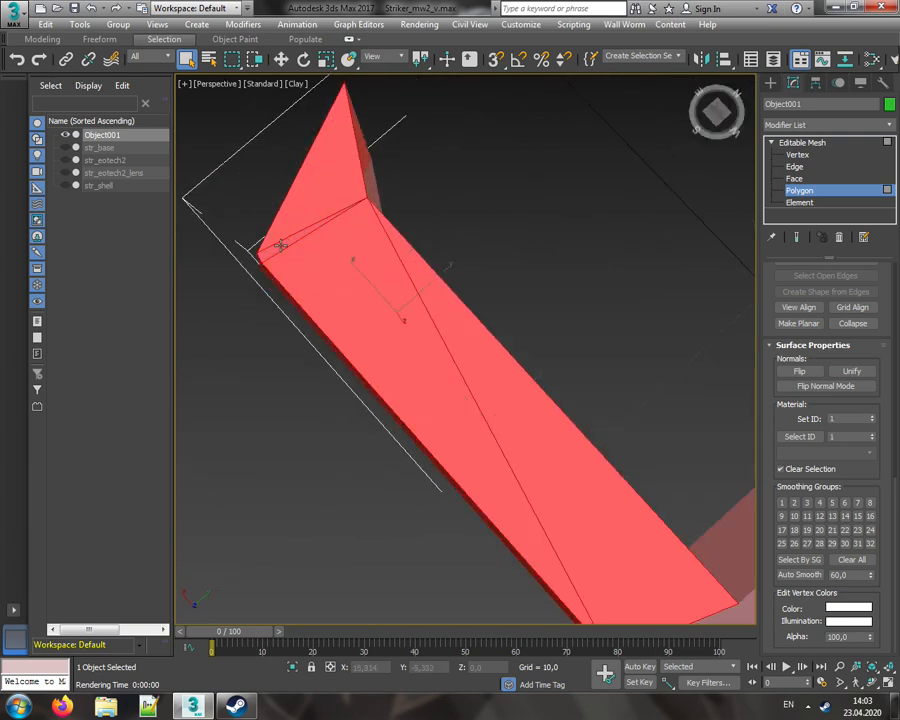
scroll(281, 245, "down", 5)
- Add the flat polygons of the frame on this side, from the arm joint to the rear corner, to the selection
middle_click_drag(446, 354, 312, 214)
left_click(323, 266, "ctrl")
left_click(365, 275, "ctrl")
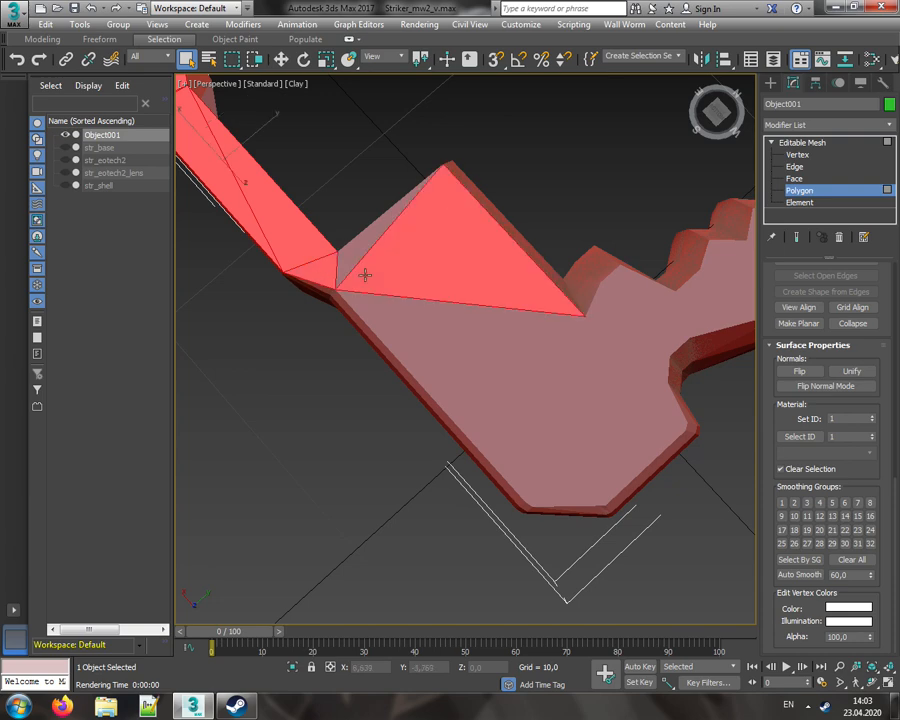
left_click(442, 315, "ctrl")
left_click(595, 384, "ctrl")
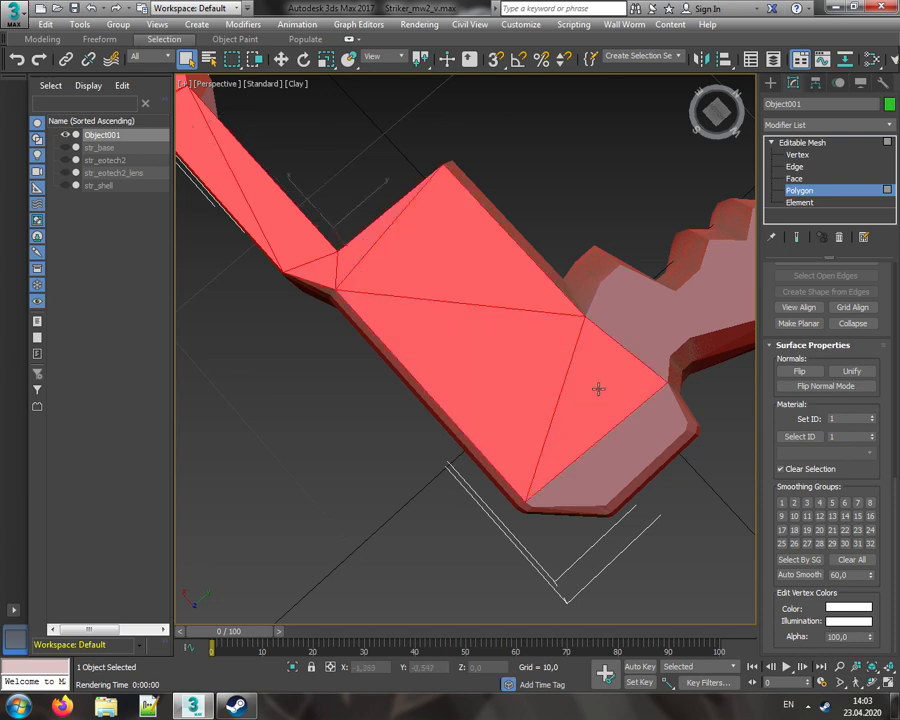
middle_click_drag(597, 386, 456, 344)
left_click(494, 366, "ctrl")
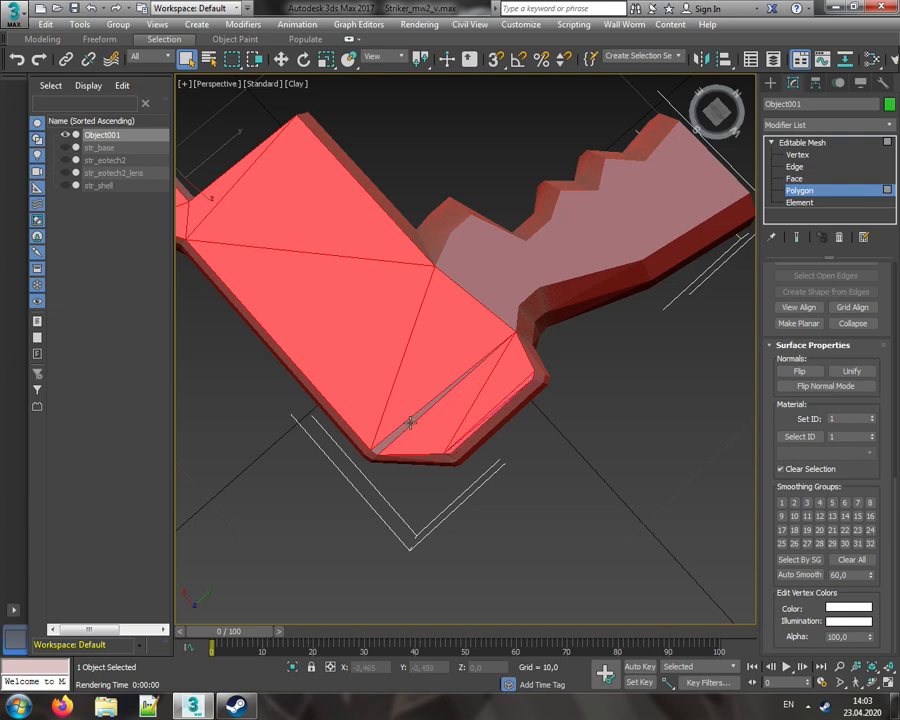
- Add this side's flat grip polygons to the selection, assign smoothing group 1 to it and deselect
middle_click_drag(504, 270, 458, 322, "alt")
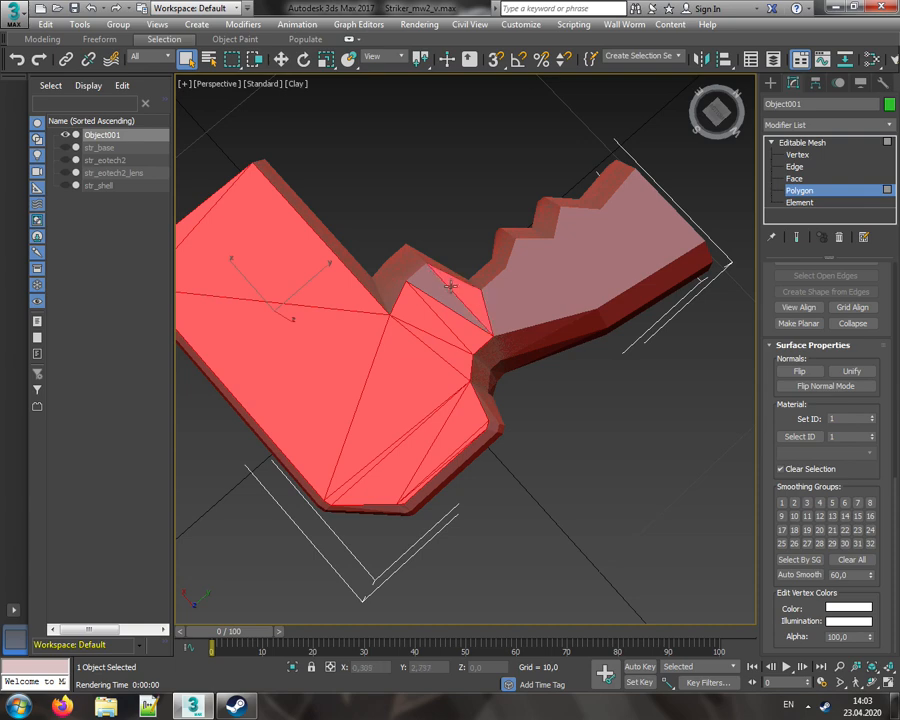
left_click(509, 296, "ctrl")
left_click(519, 284, "ctrl")
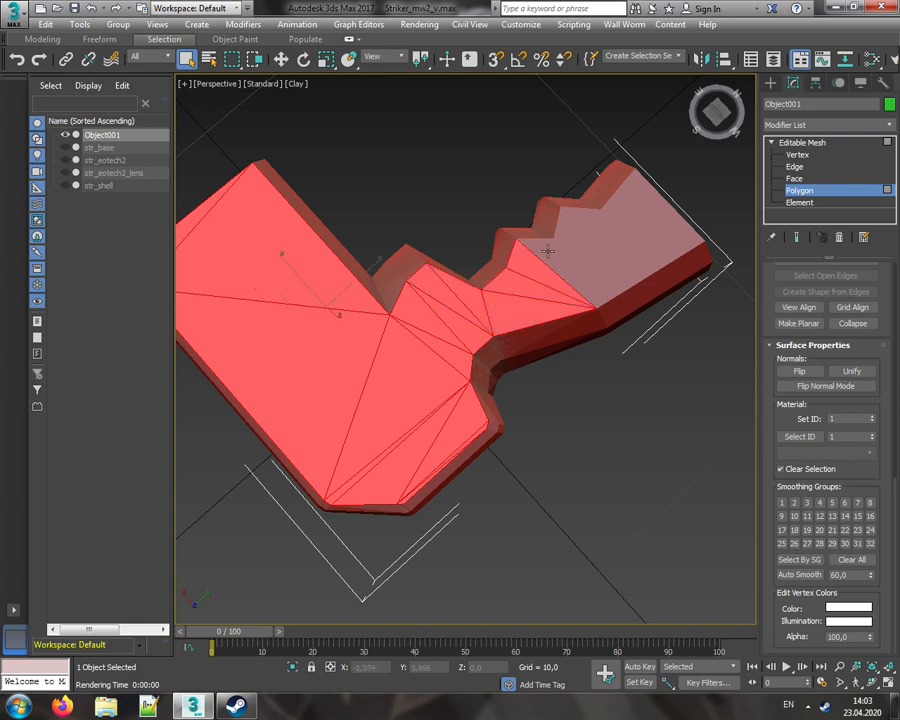
left_click(570, 226, "ctrl")
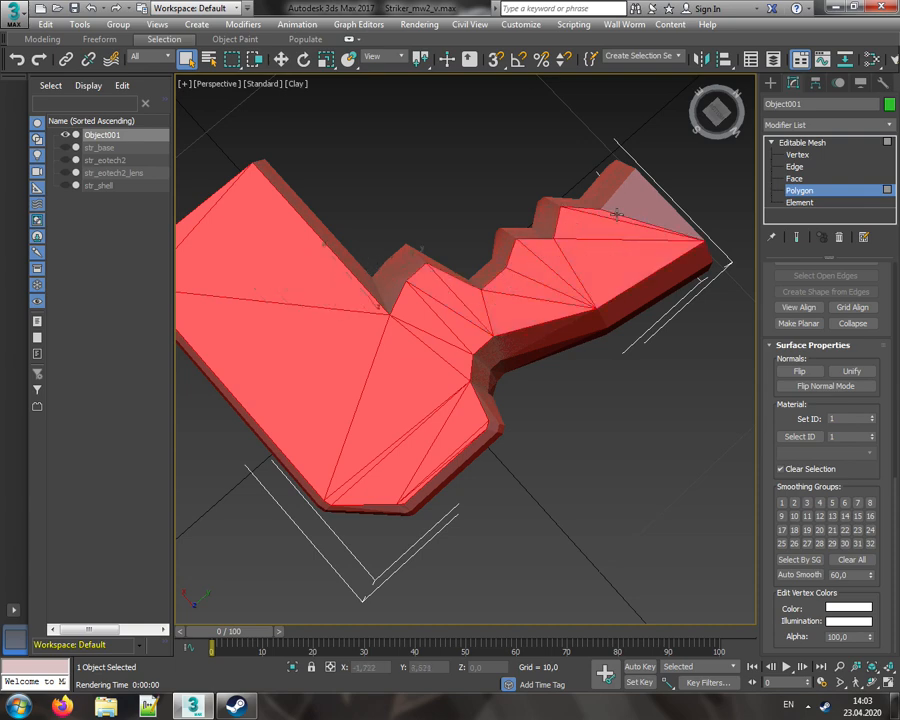
middle_click_drag(623, 211, 598, 350)
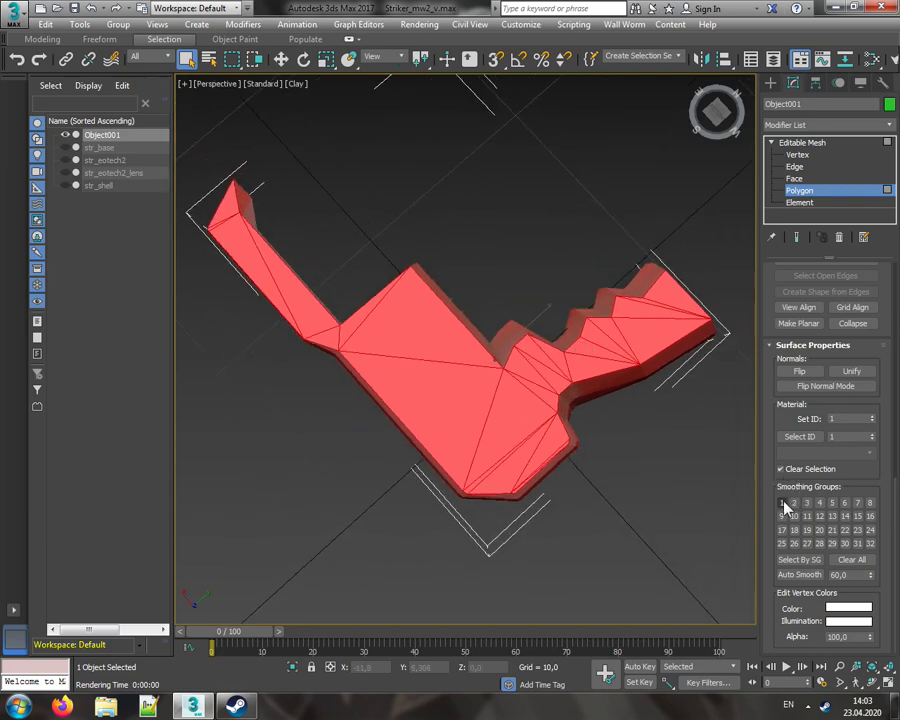
left_click(636, 462)
- Select all polygons that belong to smoothing groups 1, 2 and 3
left_click_drag(714, 120, 765, 45)
middle_click_drag(521, 330, 650, 335, "alt")
middle_click_drag(520, 420, 560, 400, "alt")
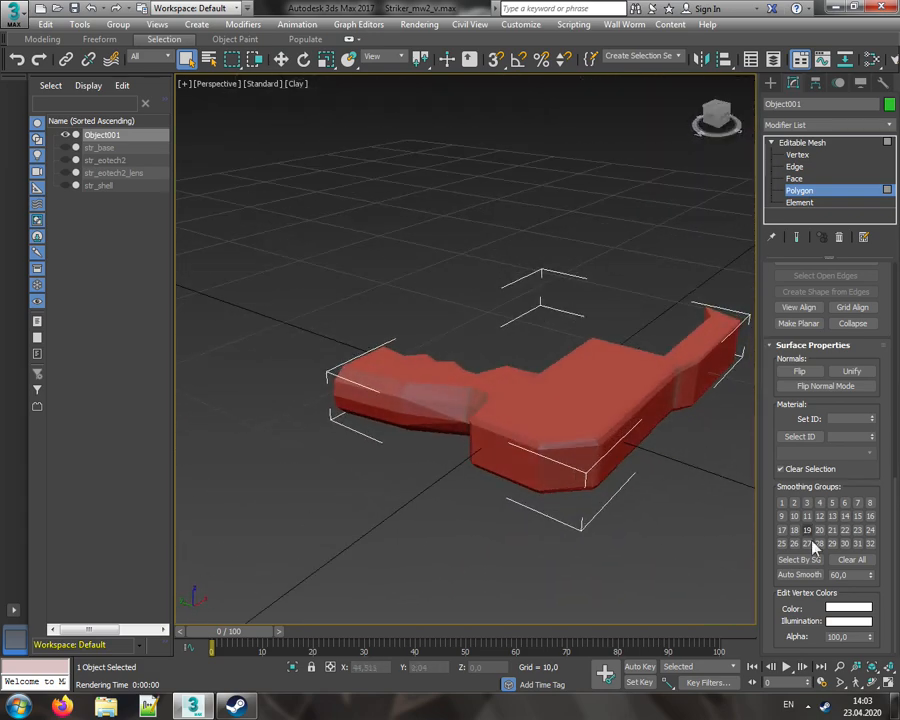
left_click(799, 560)
left_click(375, 327)
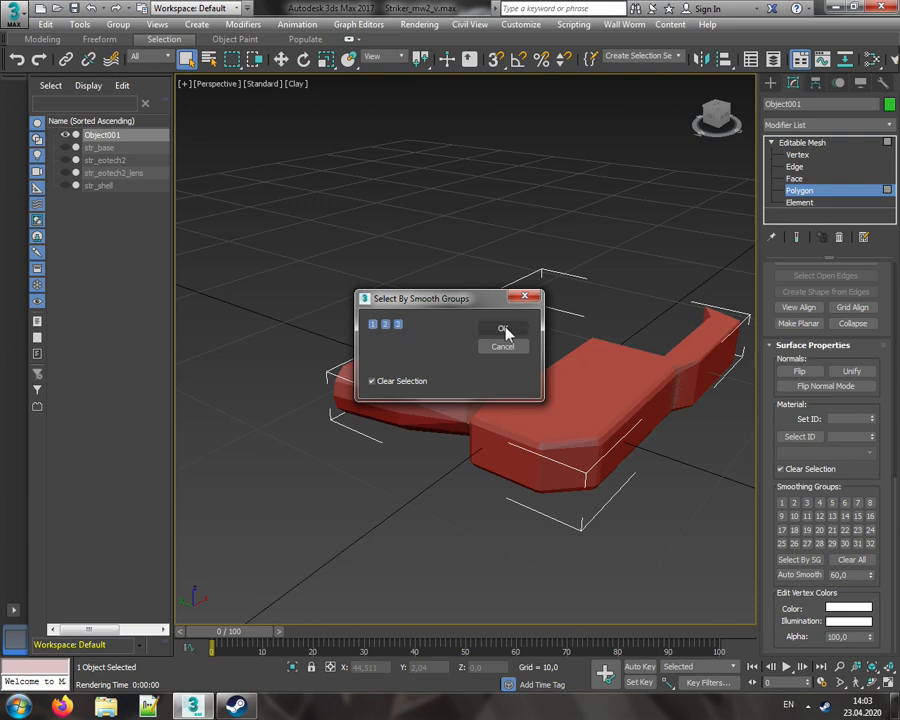
left_click(503, 330)
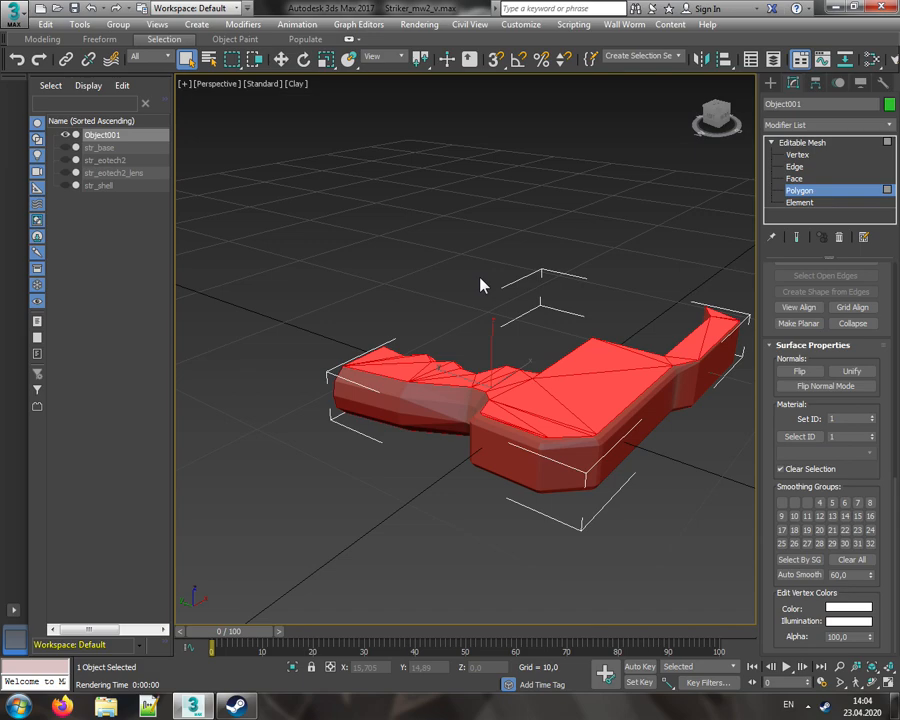
- Inspect which polygons belong to smoothing groups 1, 2 and 3 around the grip and frame, reselecting them by group
left_click_drag(714, 116, 820, 205)
mouse_move(521, 420)
middle_mouse_down("alt")
mouse_move(480, 425)
mouse_move(505, 440)
mouse_move(535, 400)
mouse_move(510, 415)
middle_mouse_up("alt")
left_click_drag(680, 195, 772, 271)
left_click(800, 560)
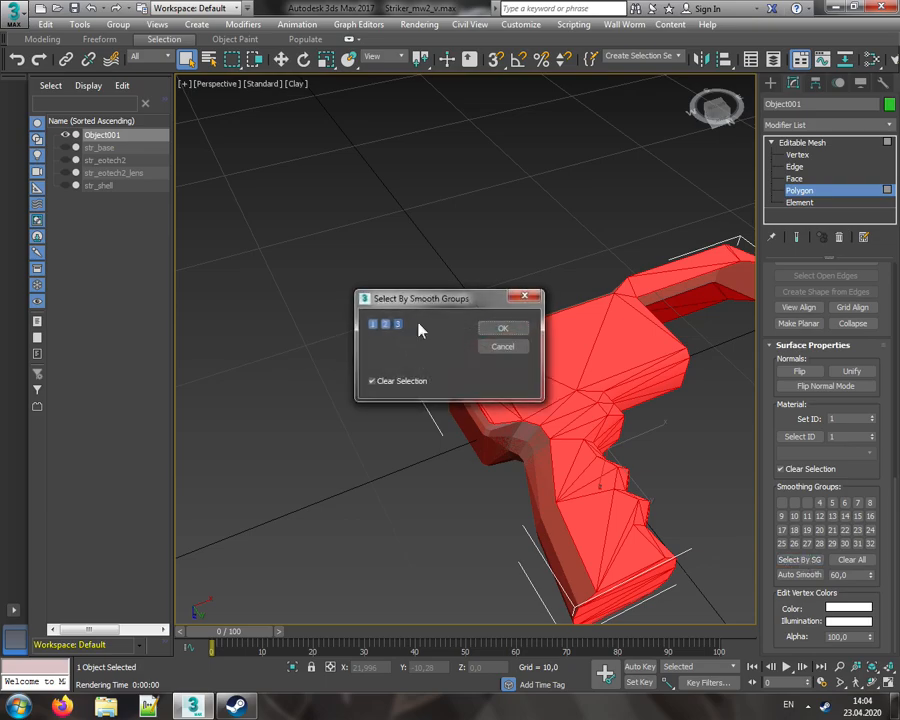
left_click(500, 327)
middle_click_drag(510, 322, 686, 128, "alt")
left_click_drag(714, 110, 700, 72)
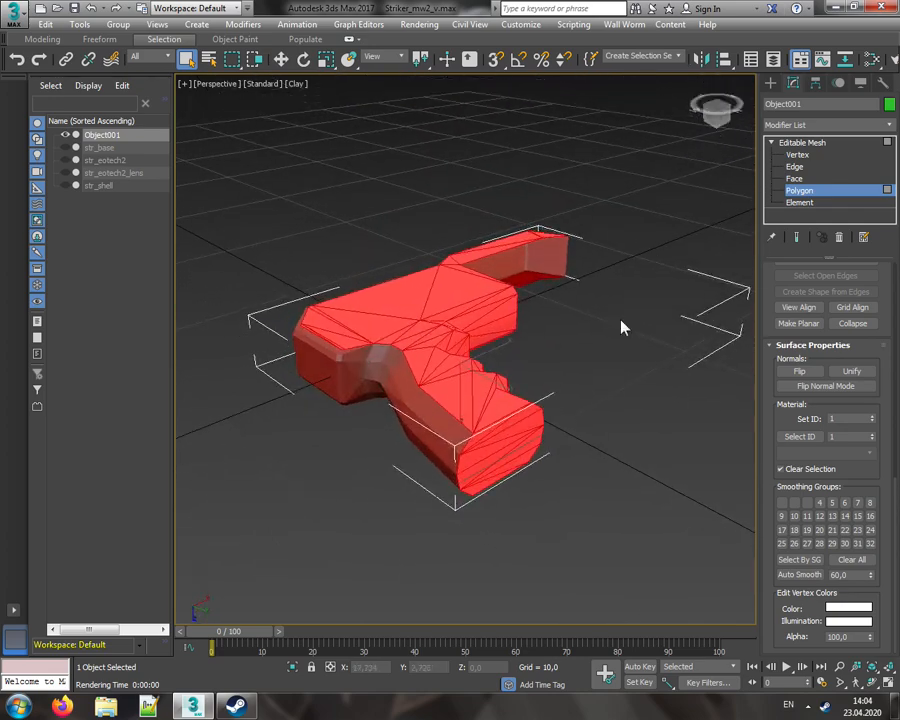
- Invert the selection to the remaining outer edge polygons, assign them one common smoothing group and deselect
left_click(507, 447)
key("ctrl+a")
left_click_drag(718, 114, 738, 218)
middle_click_drag(371, 363, 292, 390, "alt")
middle_click_drag(692, 169, 645, 160)
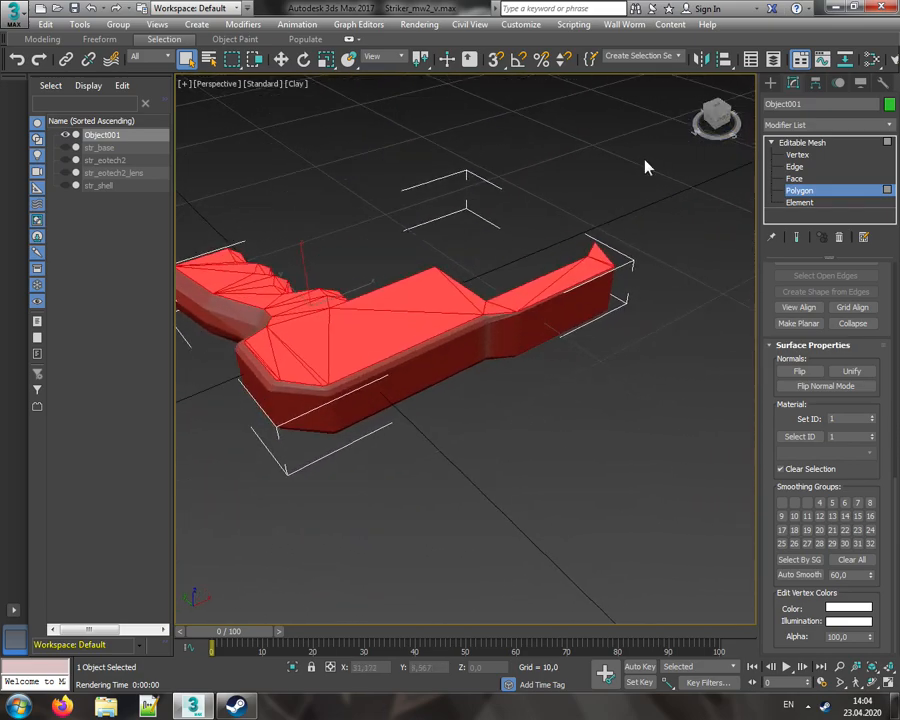
key("ctrl+i")
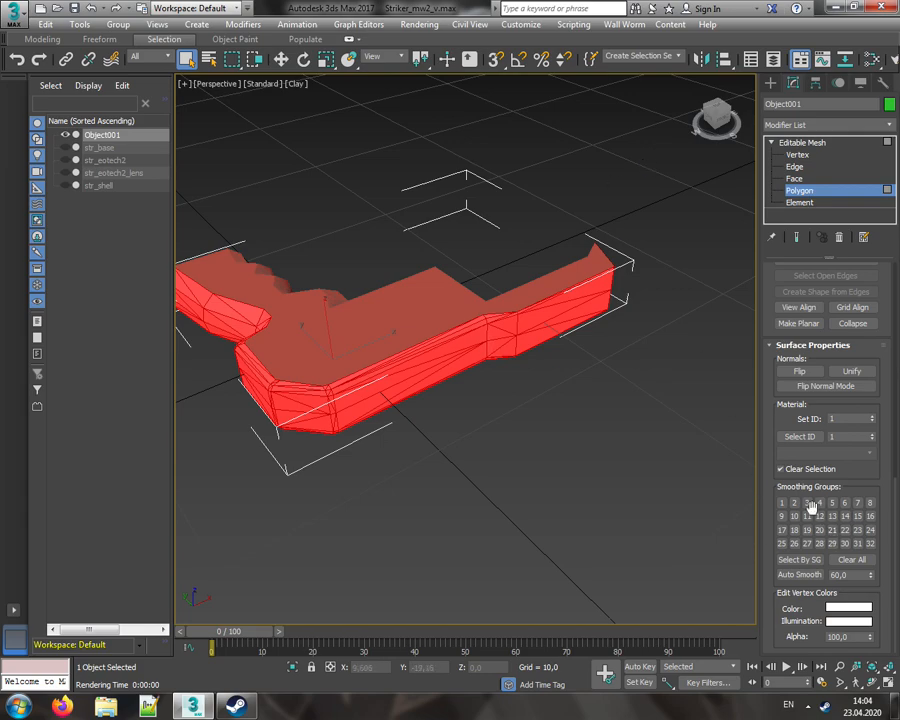
left_click(473, 406)
- Examine the smoothed shading along the outer edges of the grip, the rear frame and the forward arm
middle_click_drag(472, 406, 590, 411)
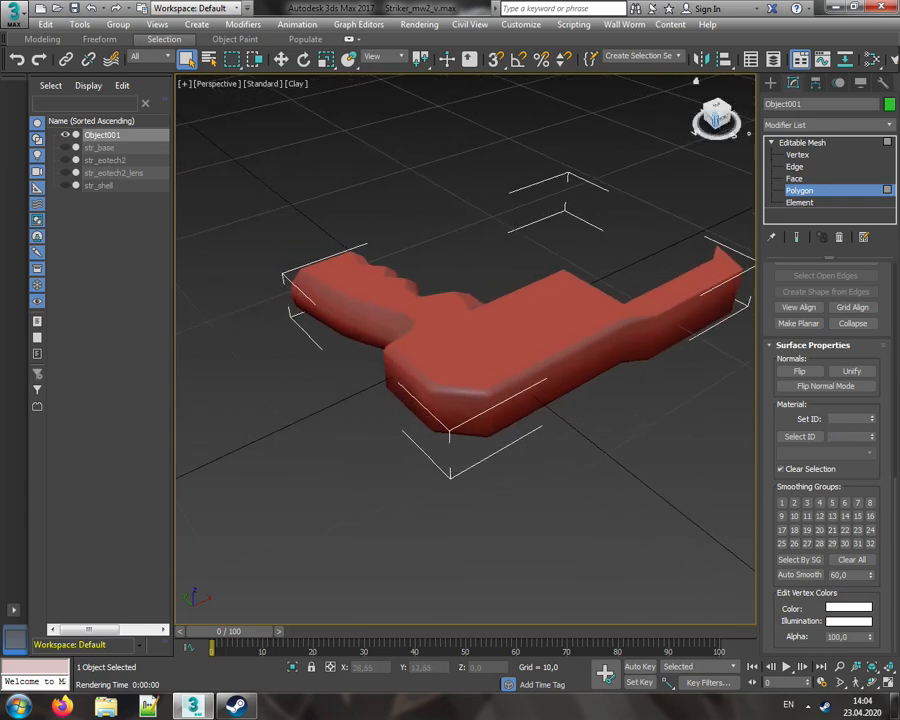
left_click_drag(716, 118, 755, 92)
middle_click_drag(441, 353, 472, 393, "alt")
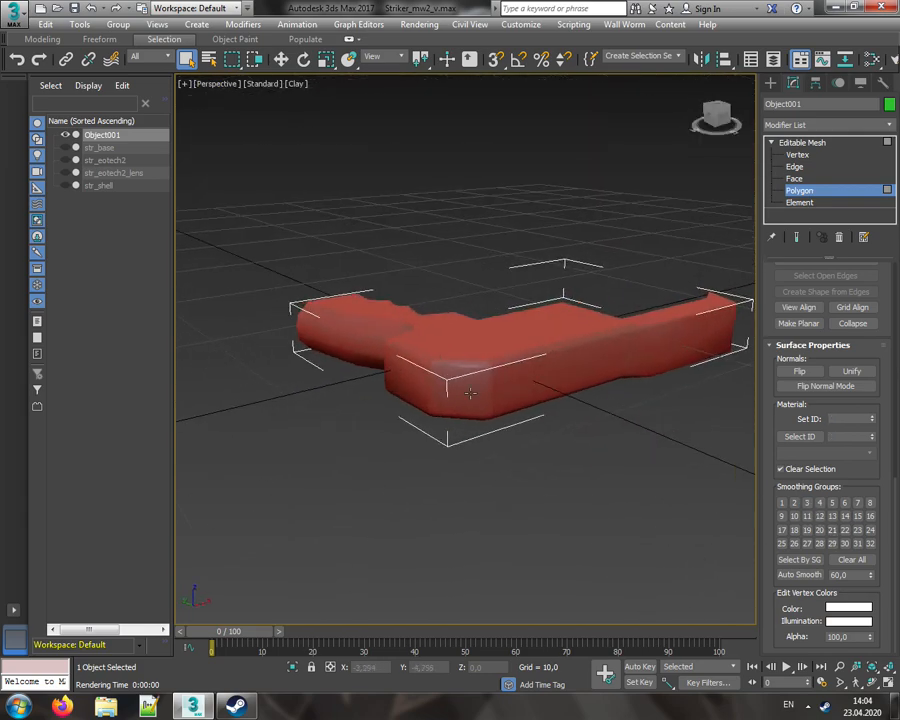
scroll(473, 392, "up", 4)
middle_click_drag(599, 362, 291, 406)
scroll(568, 341, "up", 4)
middle_click_drag(602, 332, 496, 357)
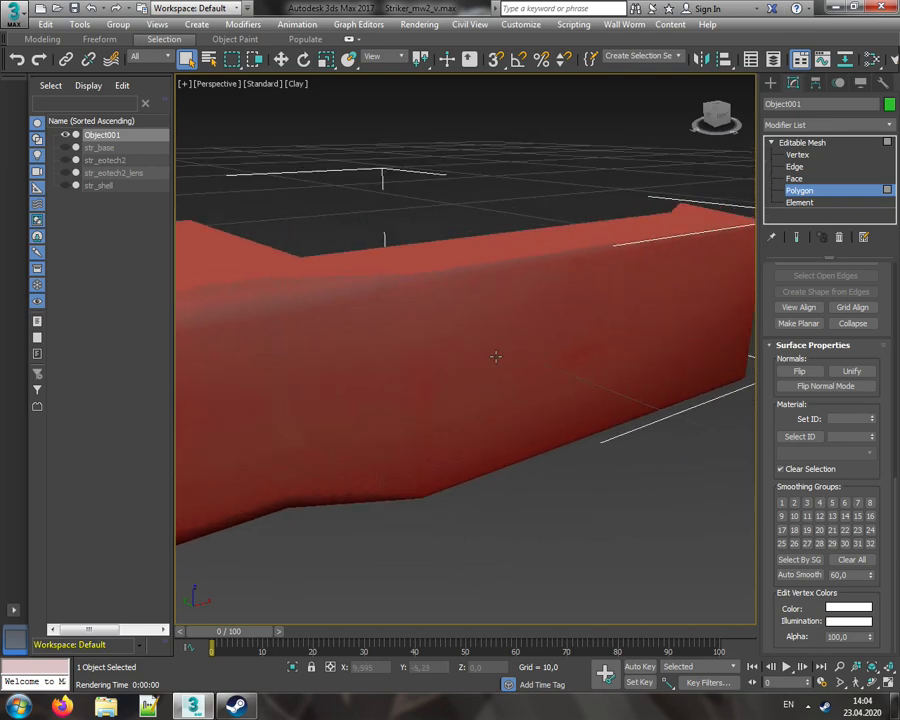
scroll(496, 357, "down", 2)
left_click_drag(717, 118, 740, 152)
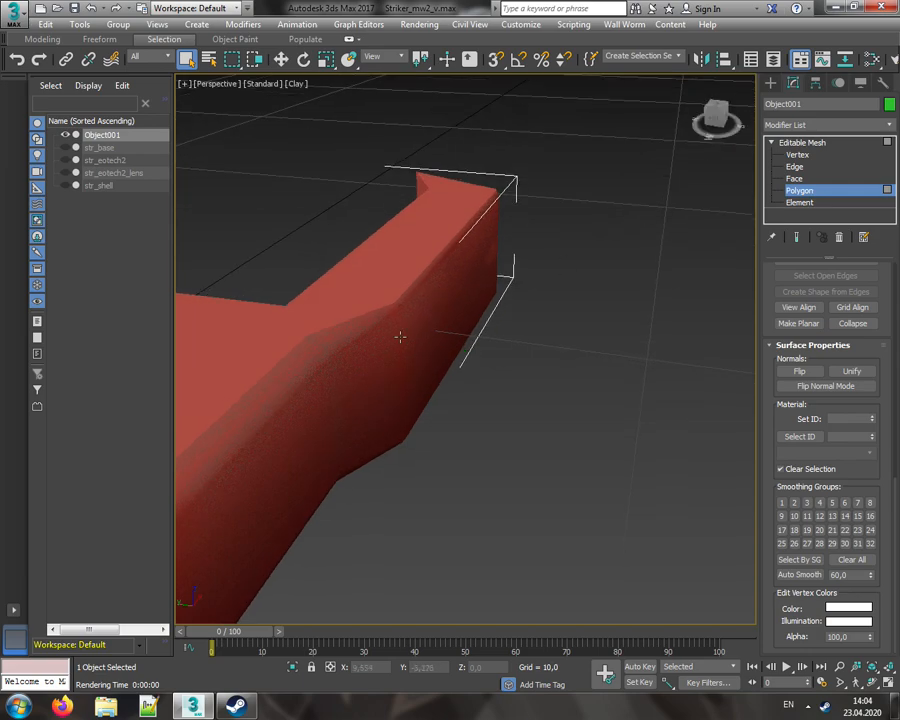
scroll(400, 336, "down", 3)
middle_click_drag(451, 344, 596, 334)
scroll(572, 292, "down", 2)
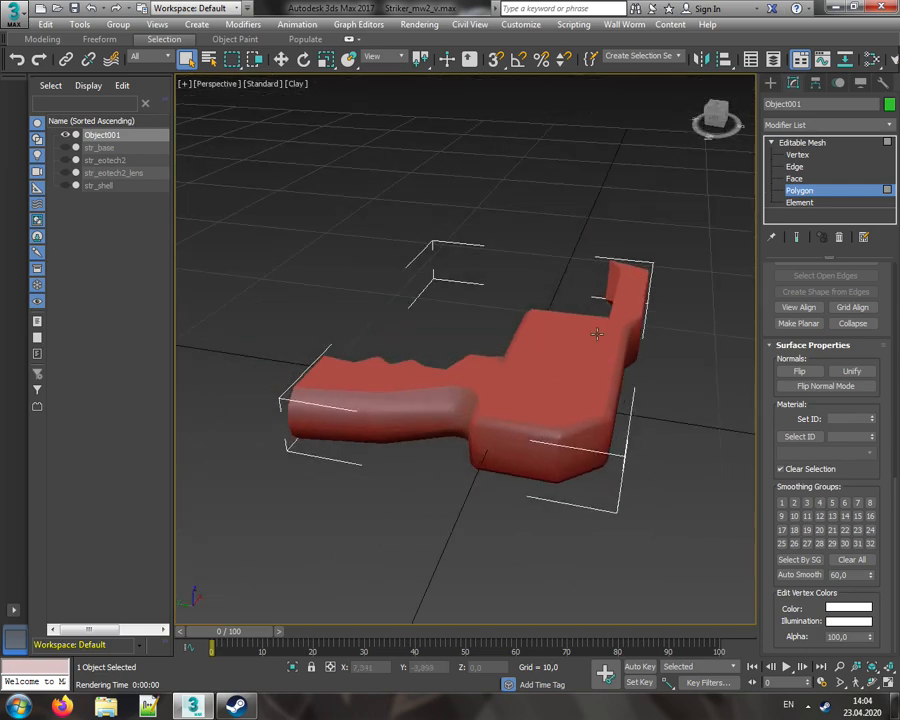
- Leave polygon editing, deselect the part and switch the viewport to default shading
left_click(797, 191)
left_click(565, 203)
left_click(295, 85)
left_click(318, 100)
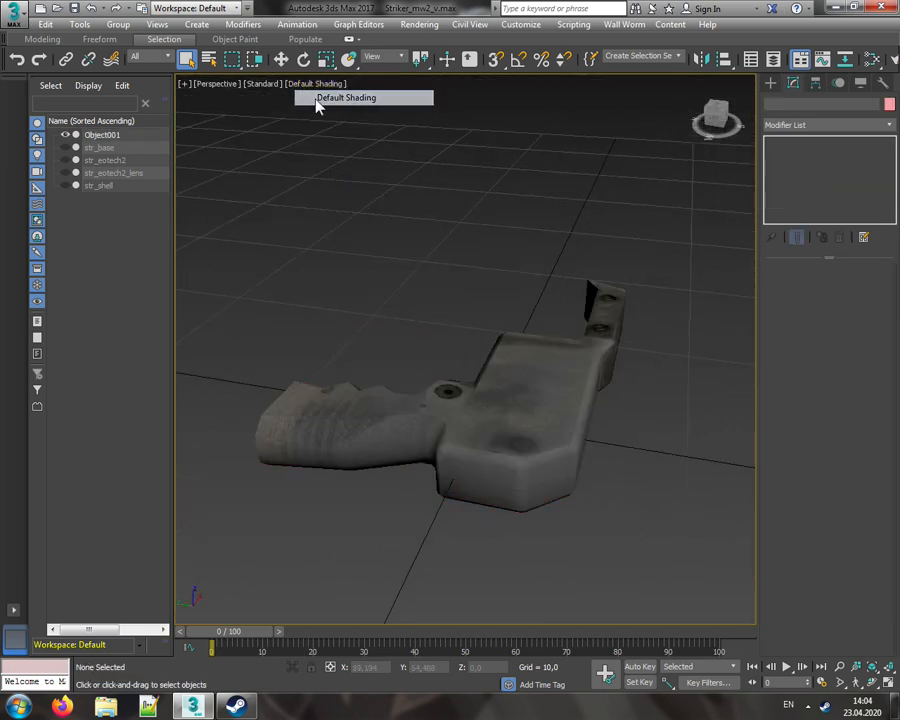
- Unhide str_base and attach the grip and frame part Object001 to it
left_click(65, 147)
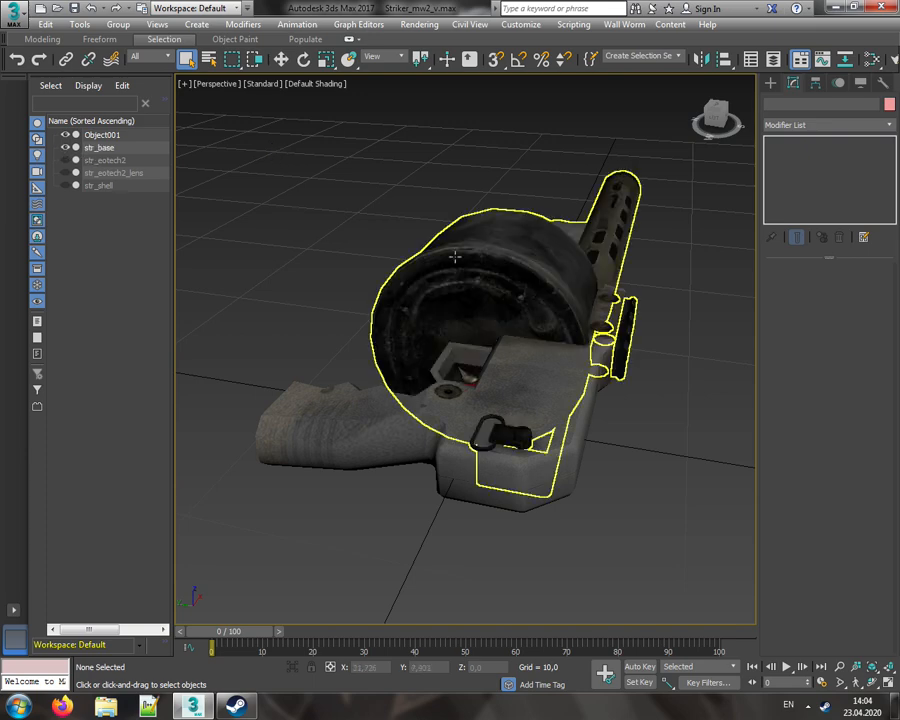
left_click(453, 254)
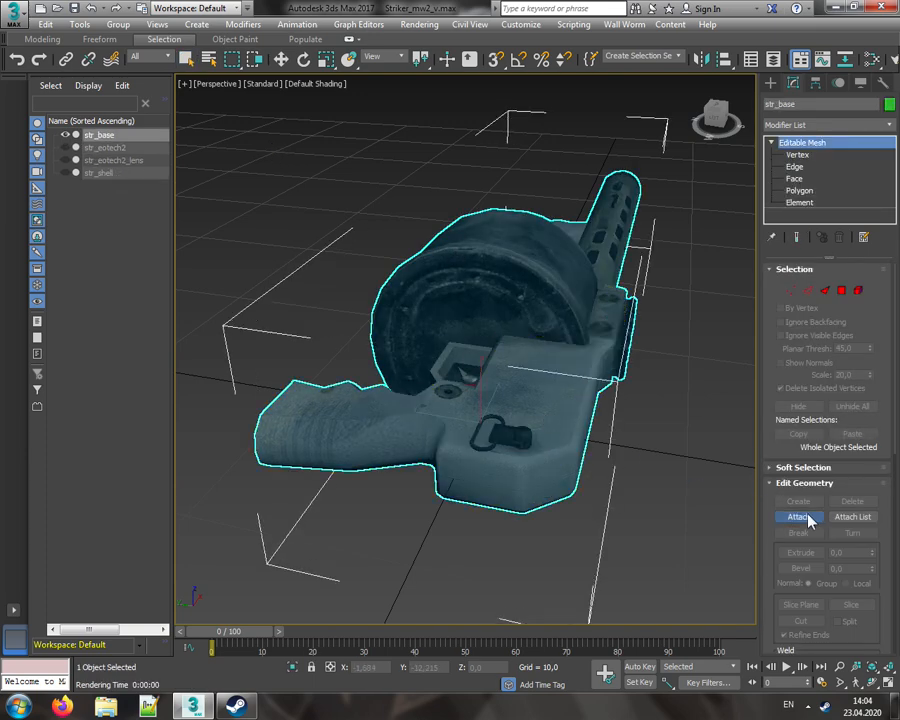
key("w")
left_click(613, 371)
- View the weapon from the side and unhide all remaining hidden objects
middle_click_drag(613, 371, 600, 363, "alt")
scroll(562, 362, "down", 3)
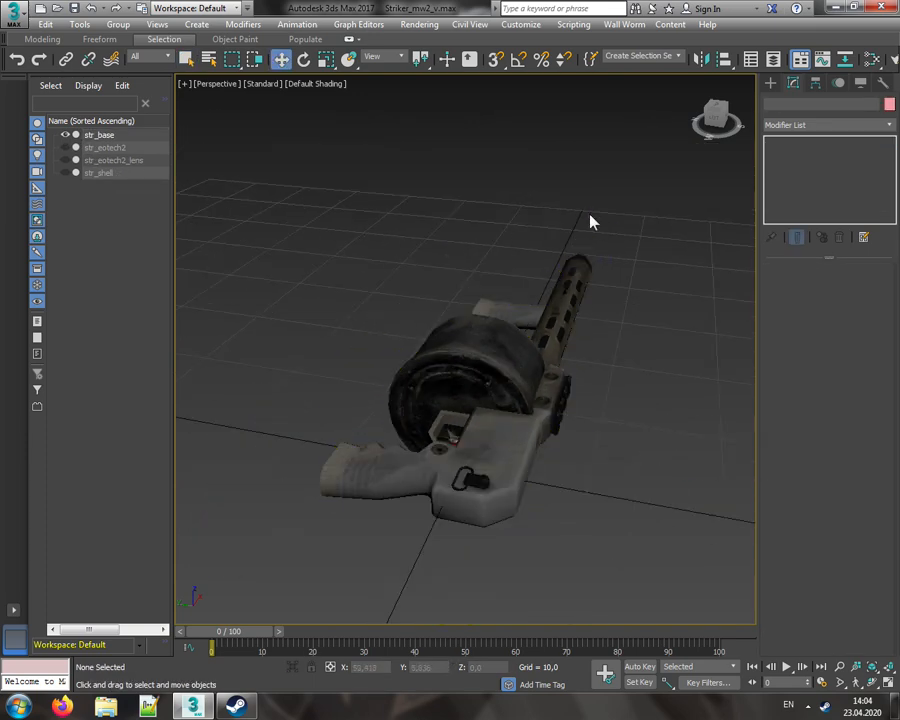
middle_click_drag(591, 217, 612, 275, "alt")
left_click_drag(655, 112, 717, 115)
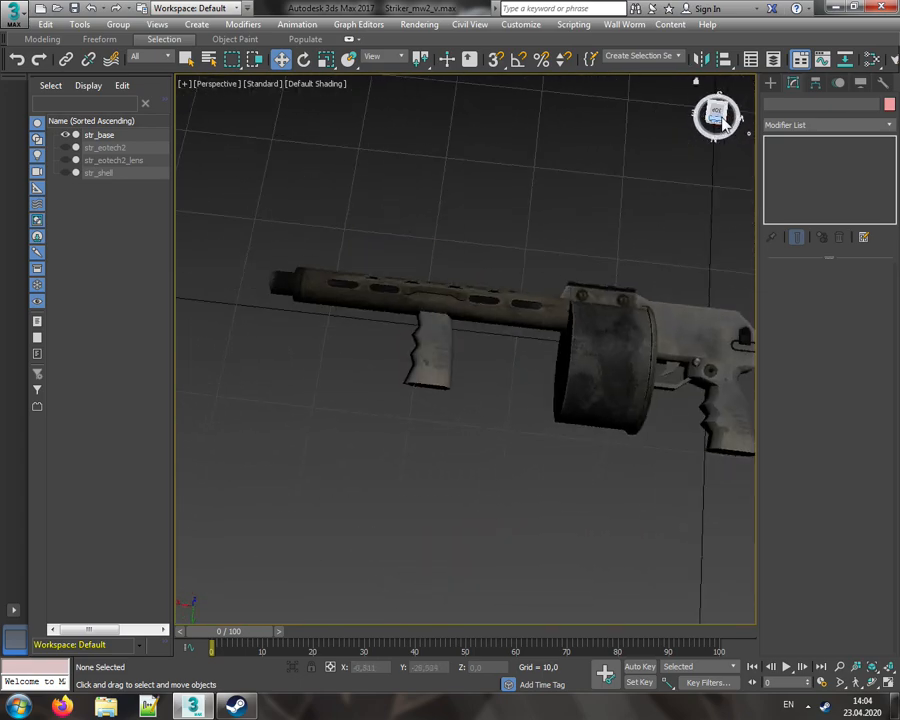
left_click(716, 115)
middle_click_drag(565, 191, 550, 190)
middle_click_drag(502, 205, 508, 191)
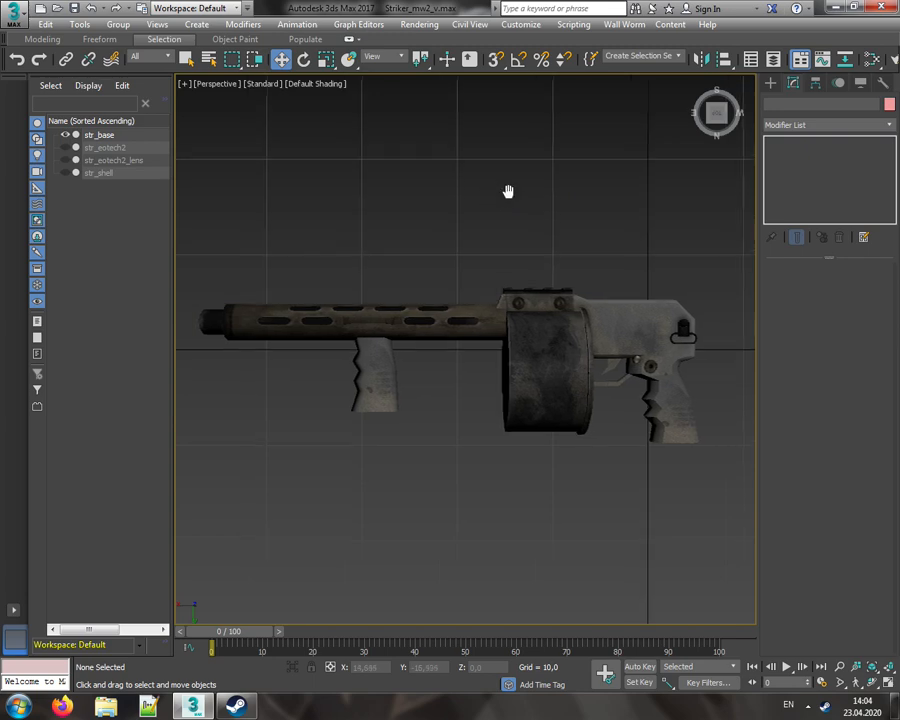
right_click(468, 152)
left_click(505, 97)
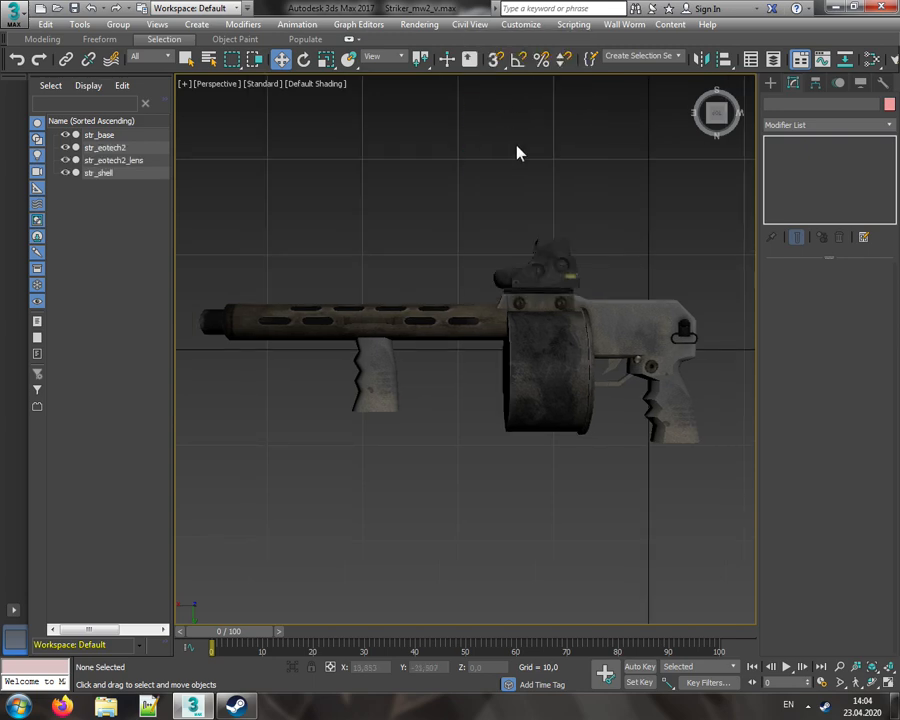
- Look over the complete weapon with its sight from behind the frame and above
left_click_drag(718, 118, 850, 112)
middle_click_drag(449, 361, 540, 298, "alt")
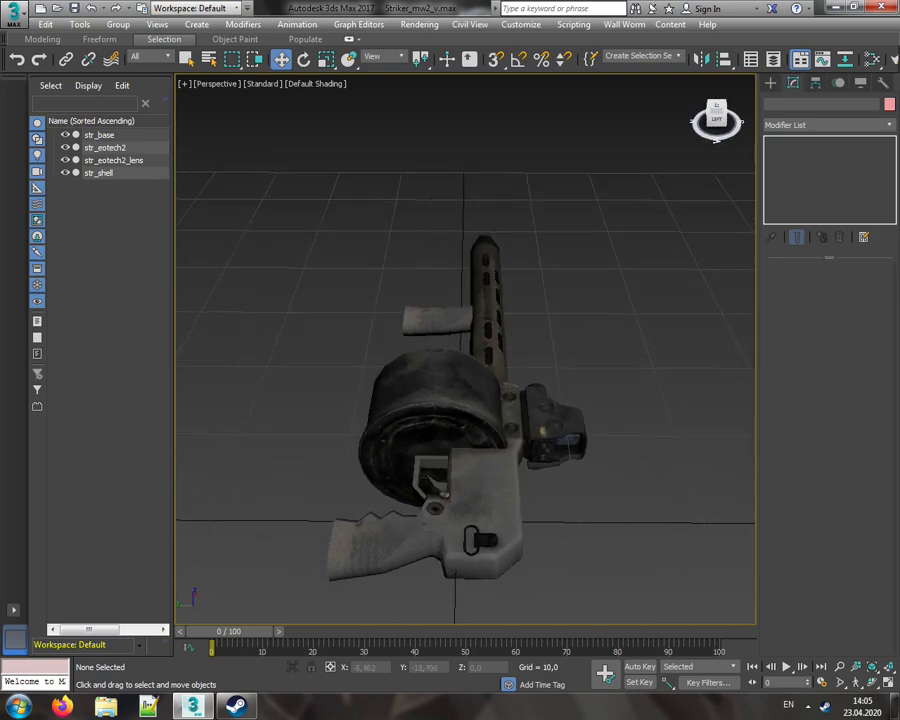
mouse_move(440, 160)
middle_mouse_down("alt")
mouse_move(438, 200)
mouse_move(325, 286)
mouse_move(360, 250)
mouse_move(446, 361)
mouse_move(500, 360)
mouse_move(530, 395)
mouse_move(555, 390)
mouse_move(640, 430)
mouse_move(660, 410)
mouse_move(609, 245)
middle_mouse_up("alt")
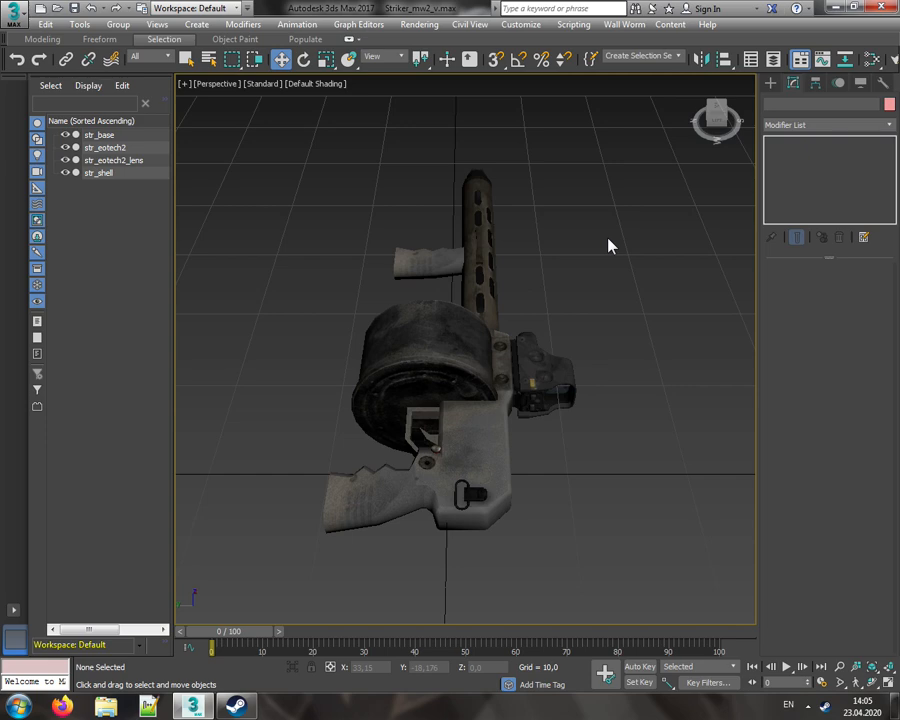